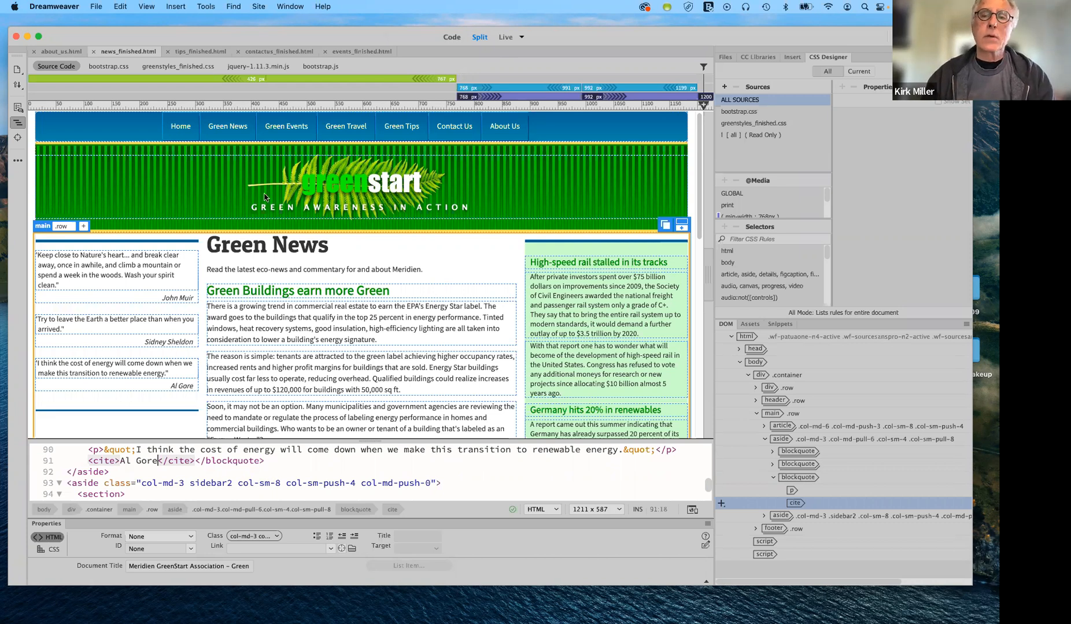
Display the news_finished.html page in full Live view without the code pane.
click(520, 37)
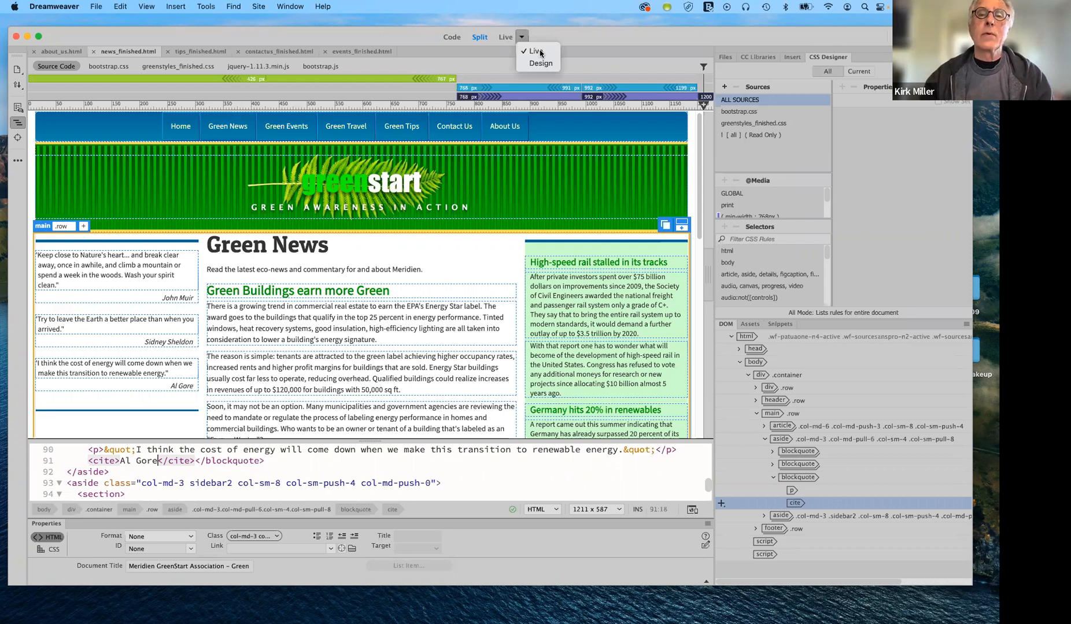
click(502, 50)
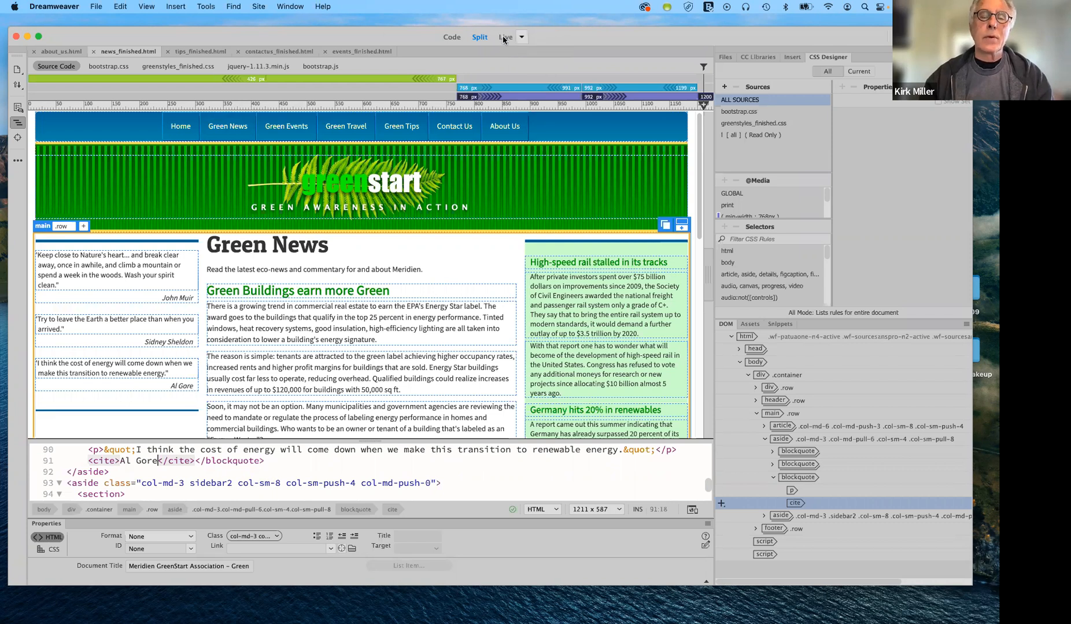
click(504, 38)
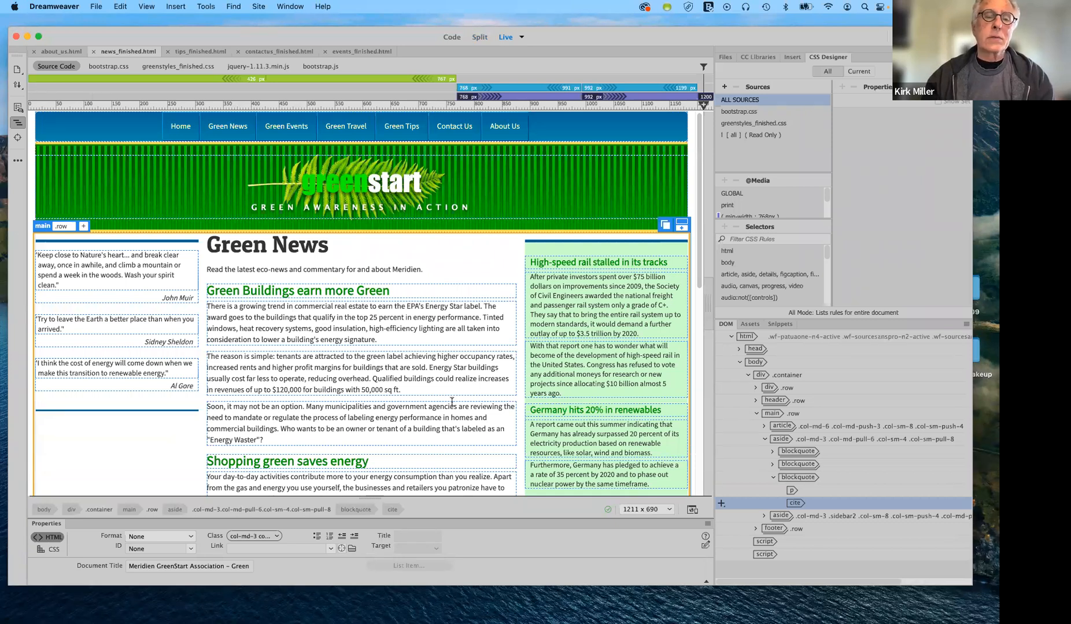
Examine the headings and paragraphs in the Green News article and its sidebar, selecting each to see its element tag.
scroll(290, 328, down, 1)
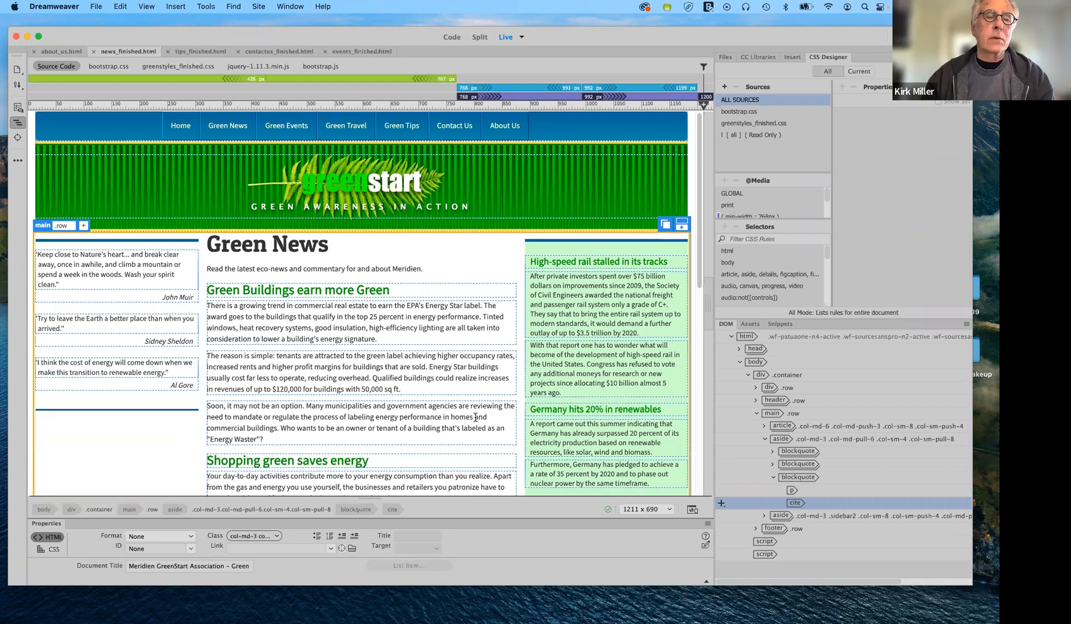
scroll(347, 376, down, 1)
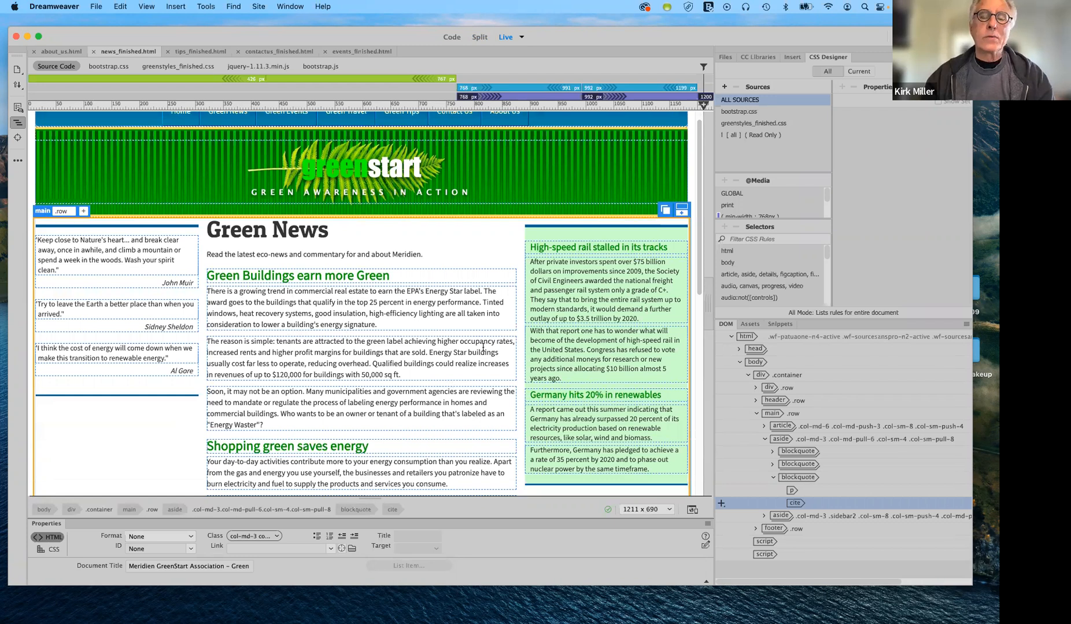
scroll(483, 347, down, 2)
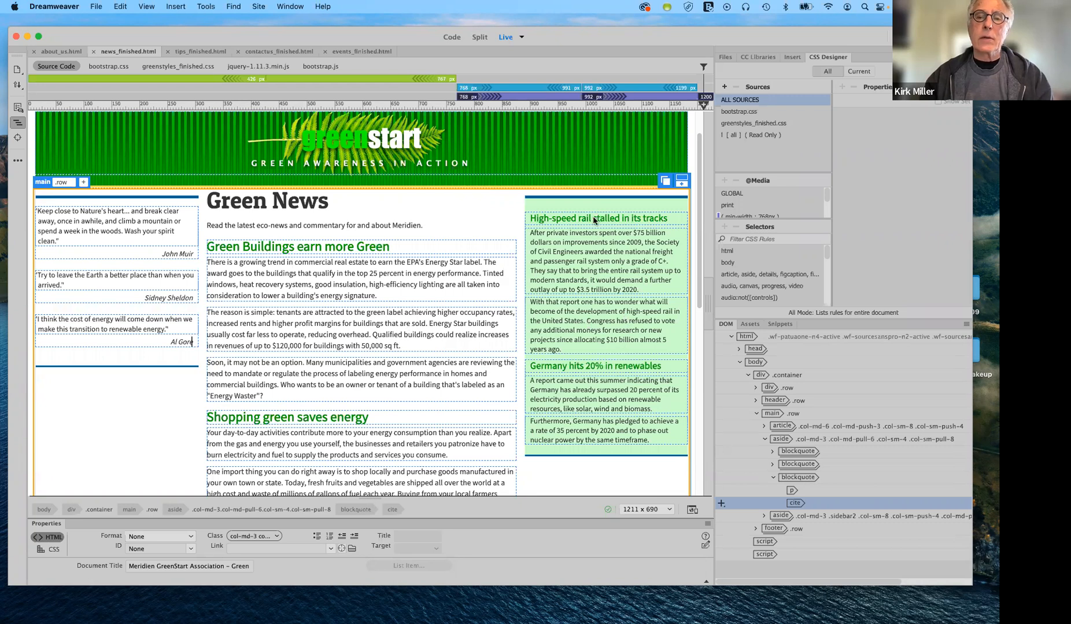
click(536, 205)
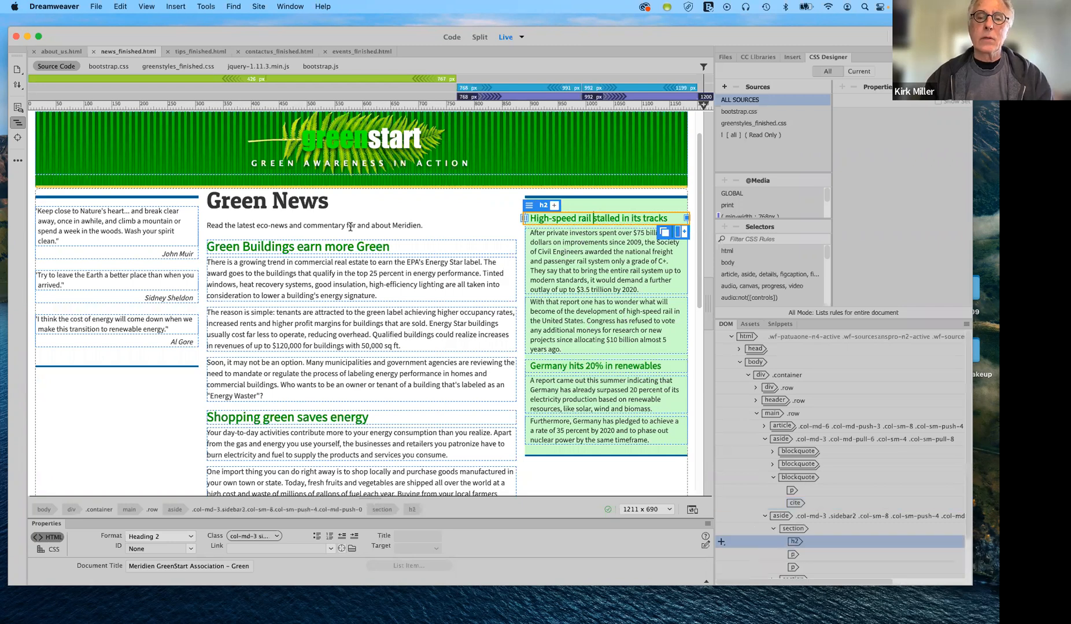
click(320, 249)
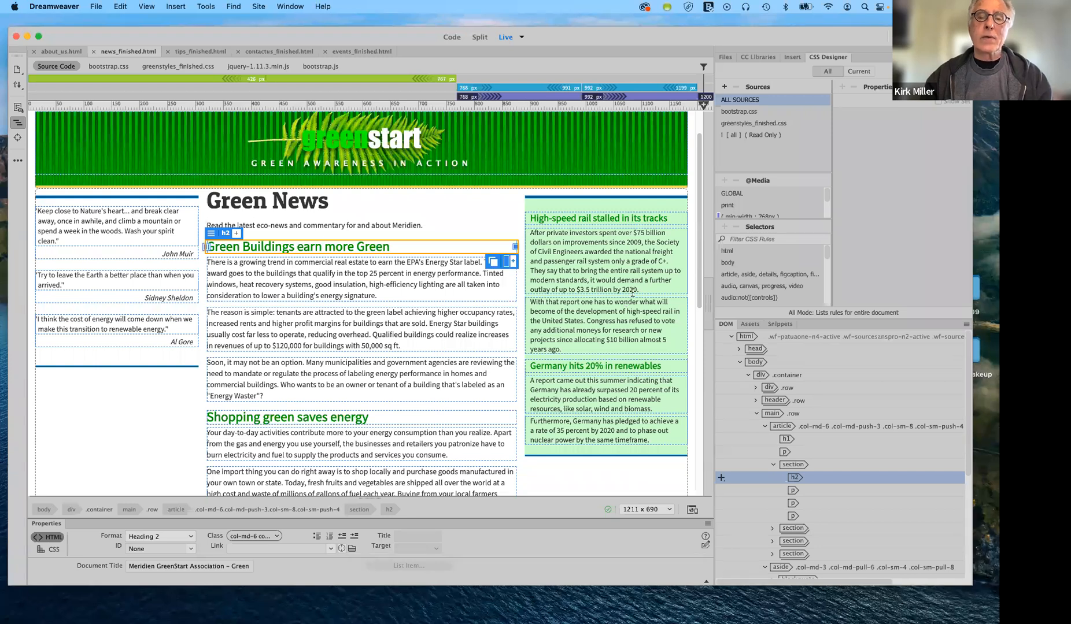
click(568, 261)
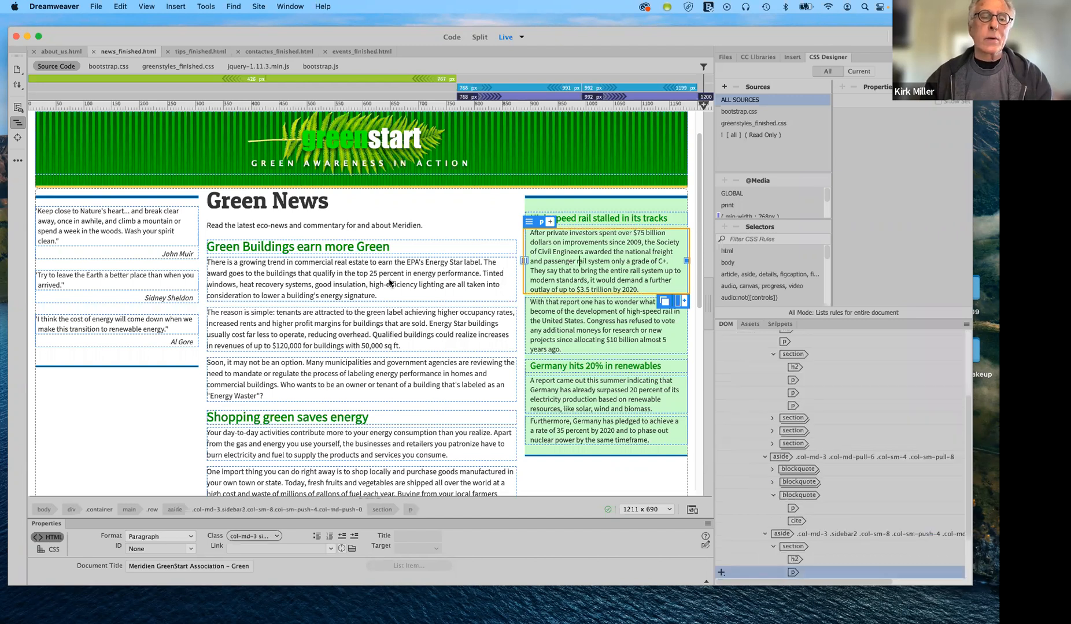
click(308, 261)
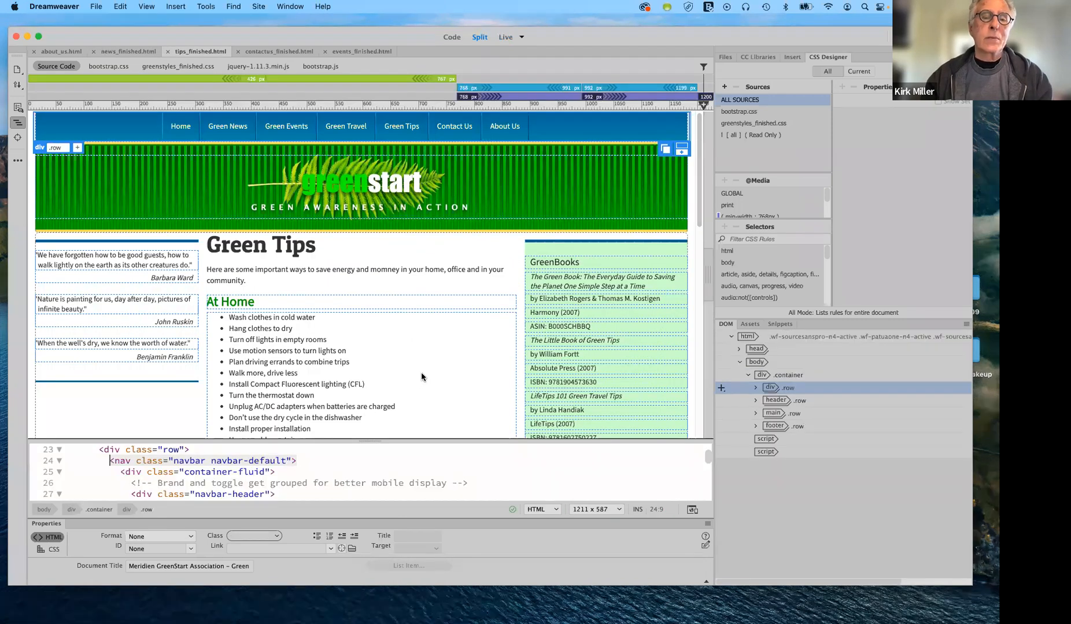
Look through the bulleted tip lists and the GreenBooks sidebar on the tips_finished.html page.
scroll(422, 377, down, 2)
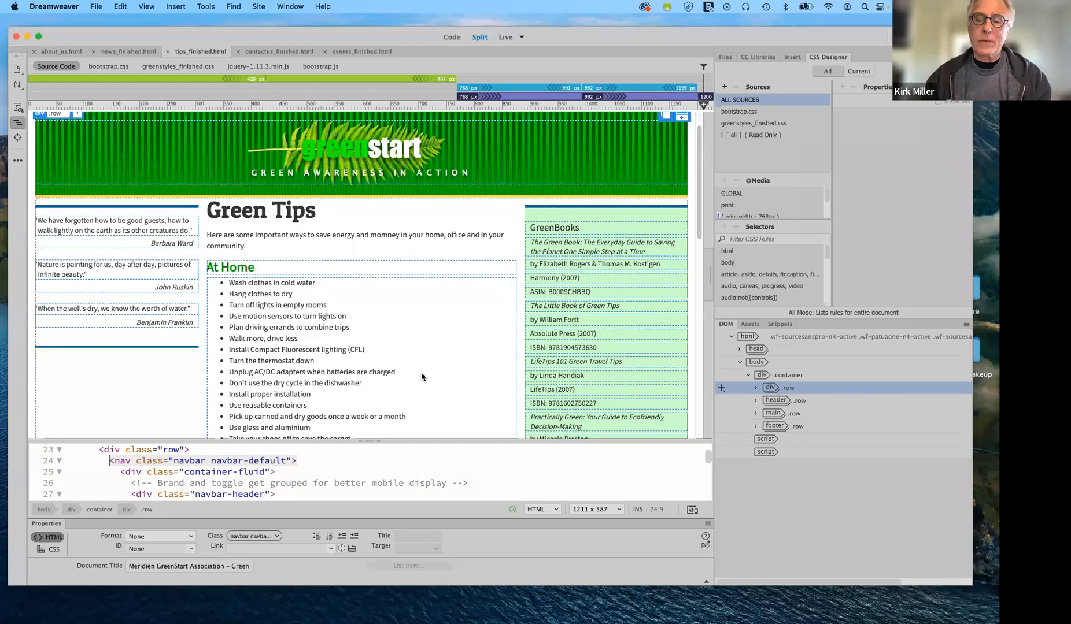
scroll(421, 377, down, 4)
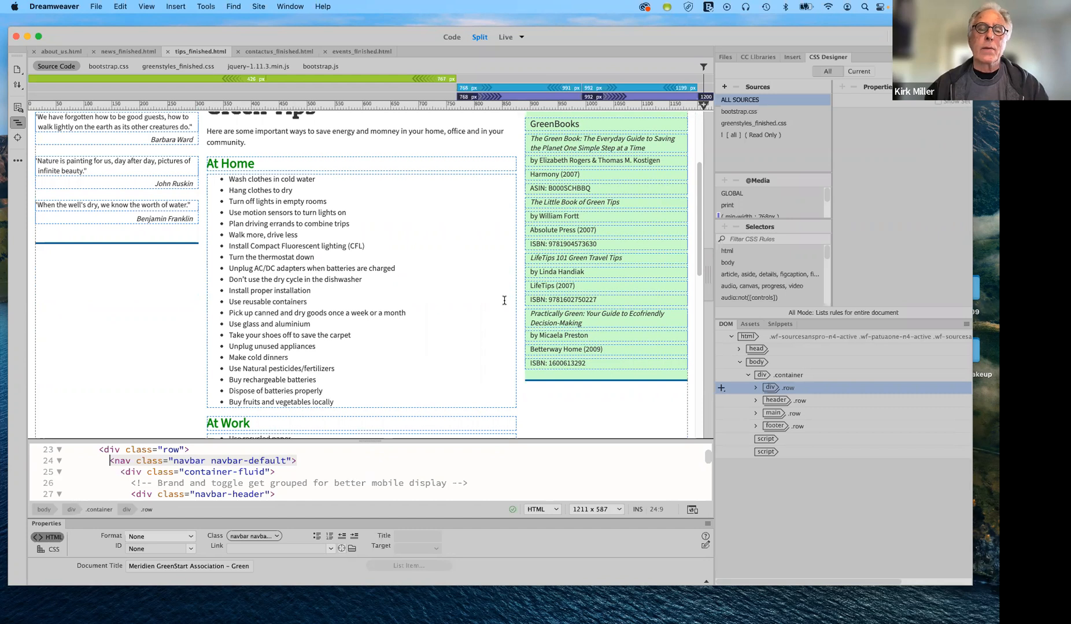
scroll(478, 269, down, 3)
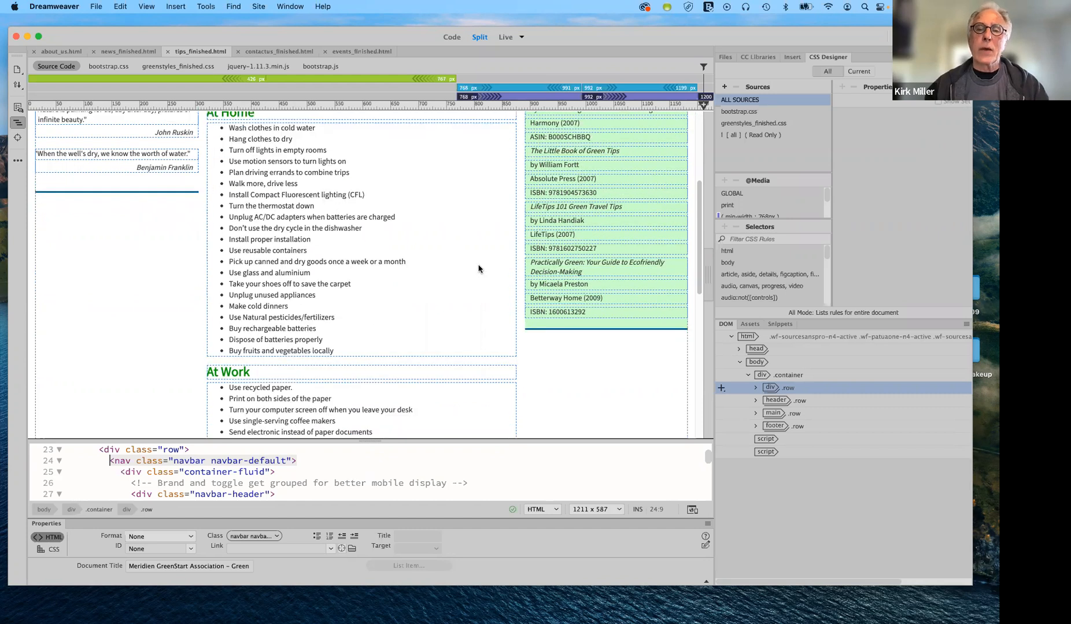
scroll(478, 268, down, 4)
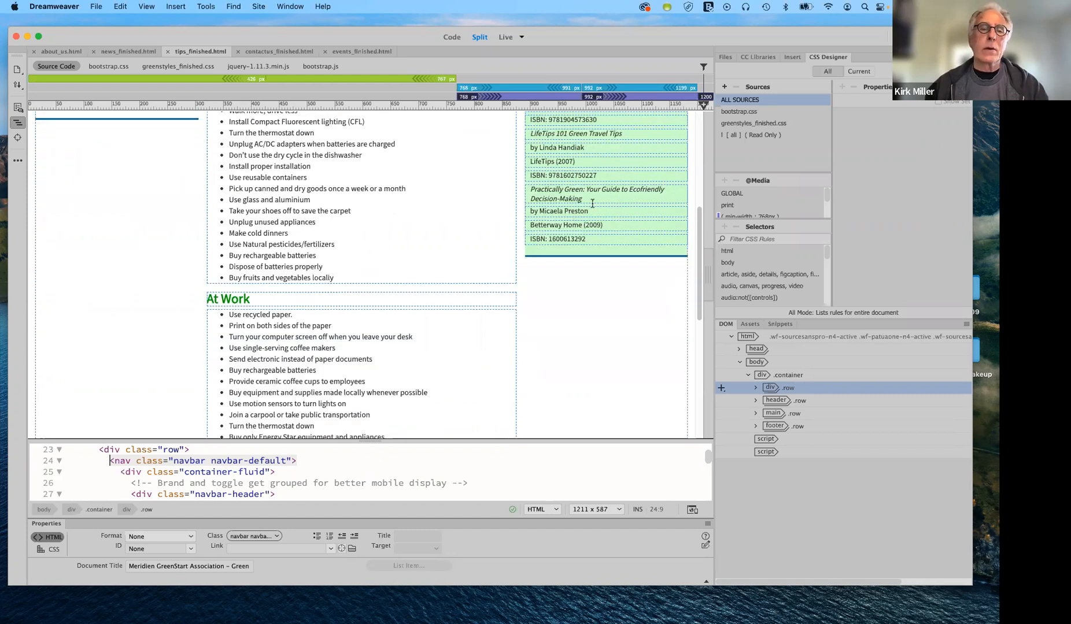
scroll(320, 235, up, 5)
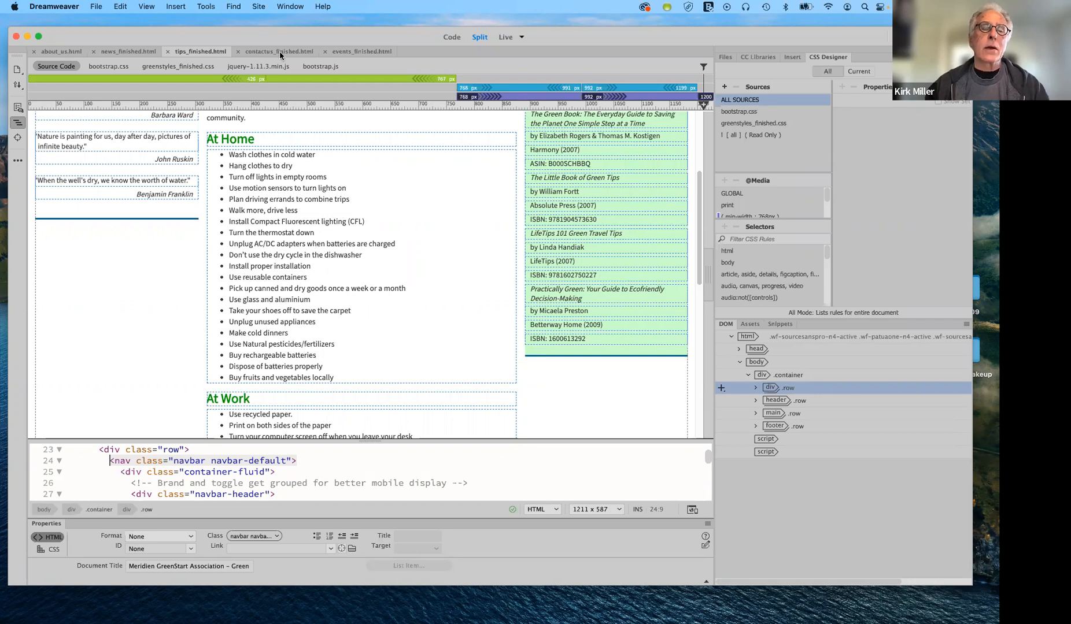
scroll(419, 414, up, 1)
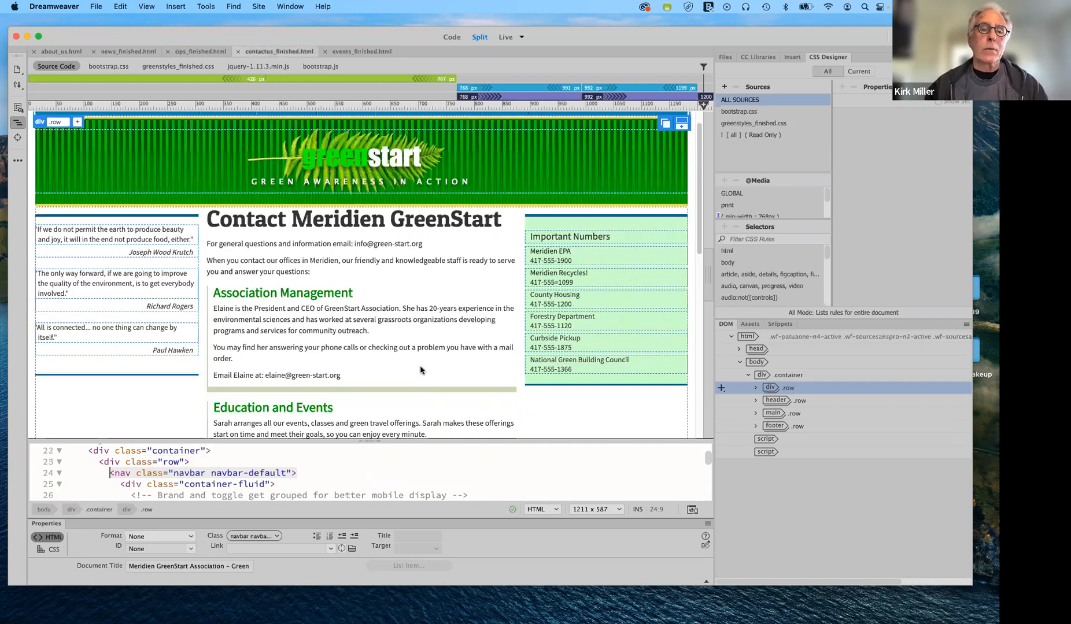
Review the staff sections and the Important Numbers sidebar on the contactus_finished.html page.
scroll(423, 367, down, 1)
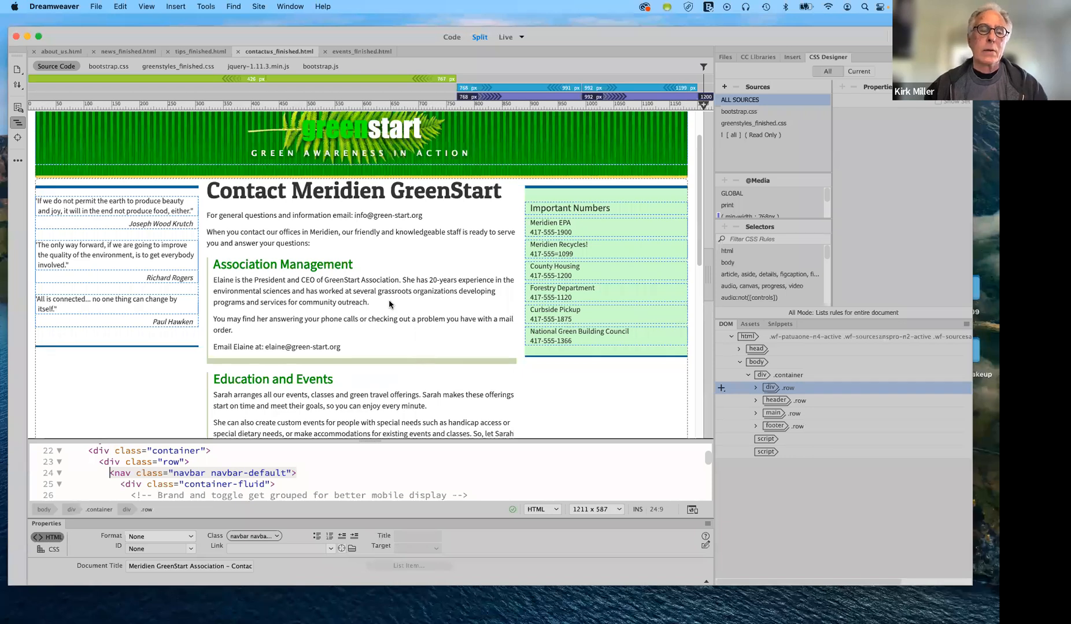
scroll(390, 305, down, 1)
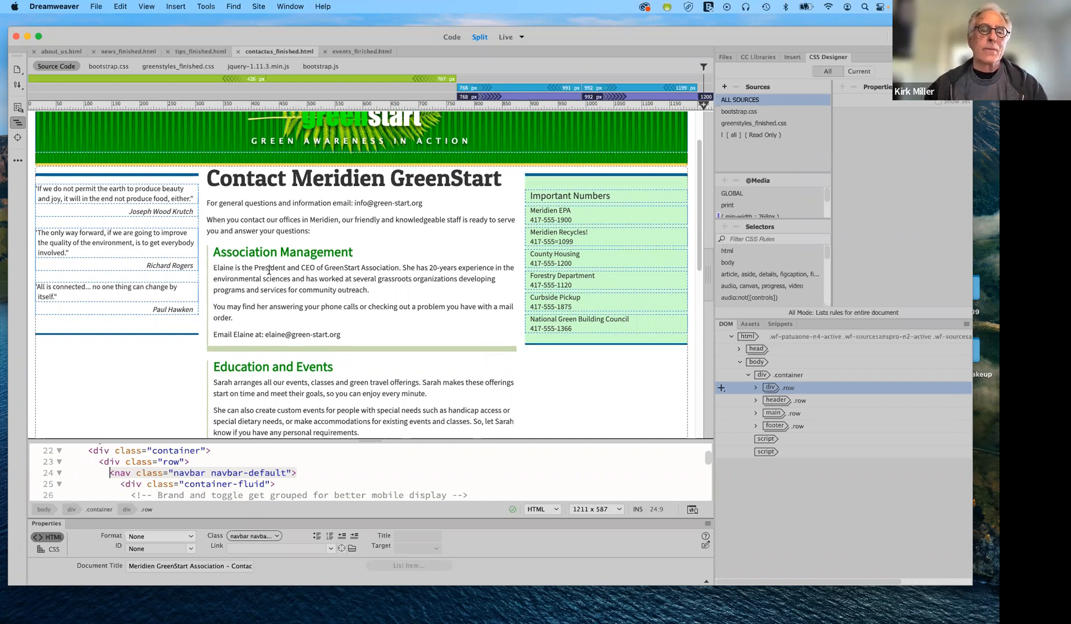
scroll(282, 323, down, 1)
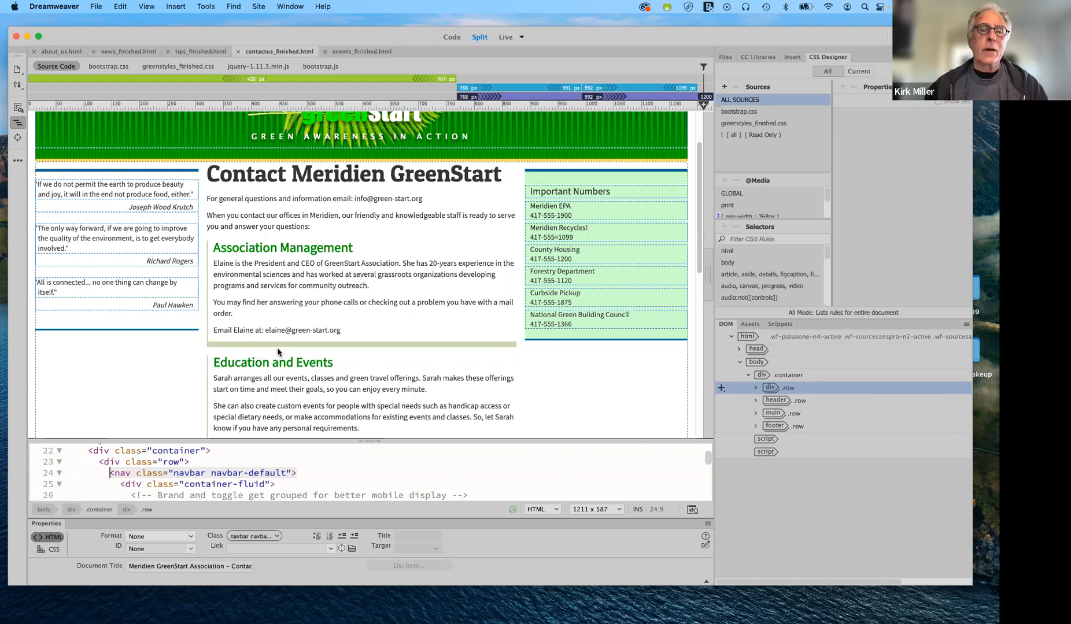
scroll(277, 346, down, 1)
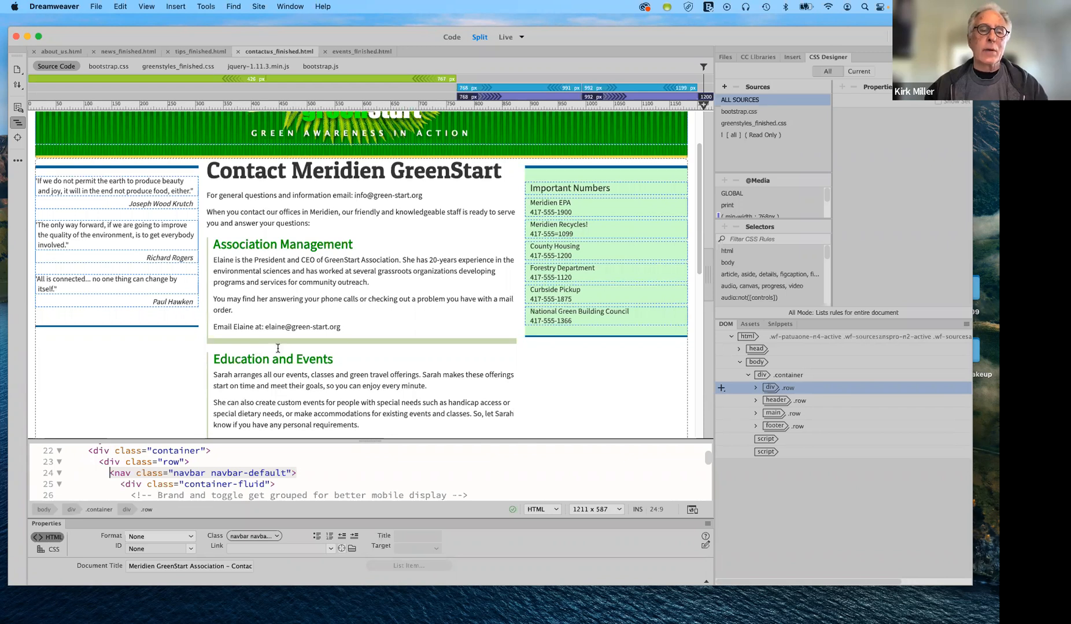
scroll(277, 348, down, 1)
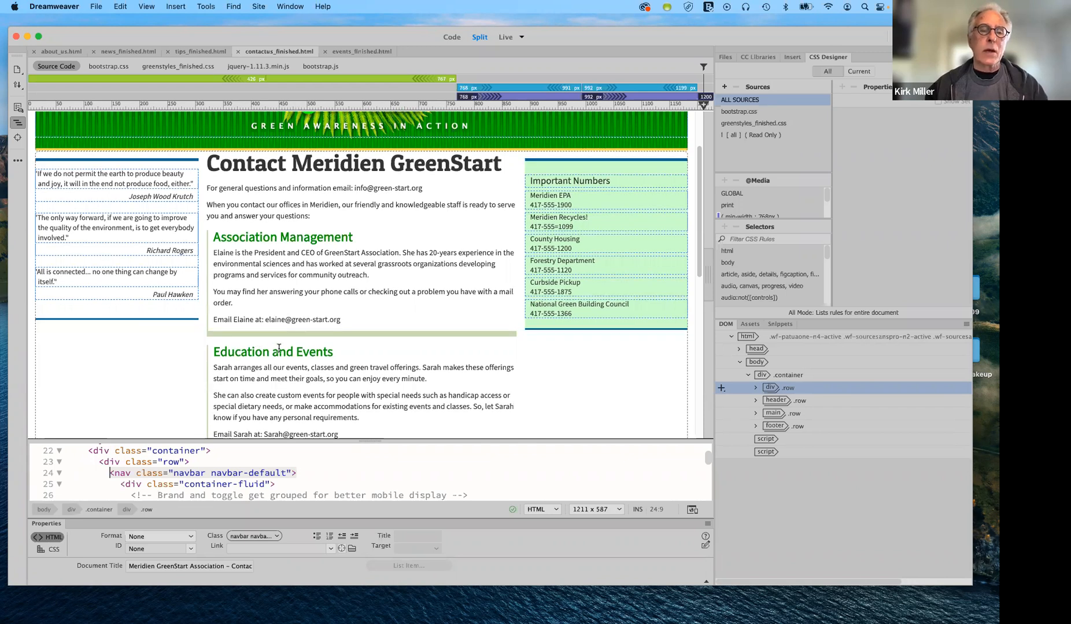
scroll(278, 349, down, 1)
scroll(278, 348, down, 1)
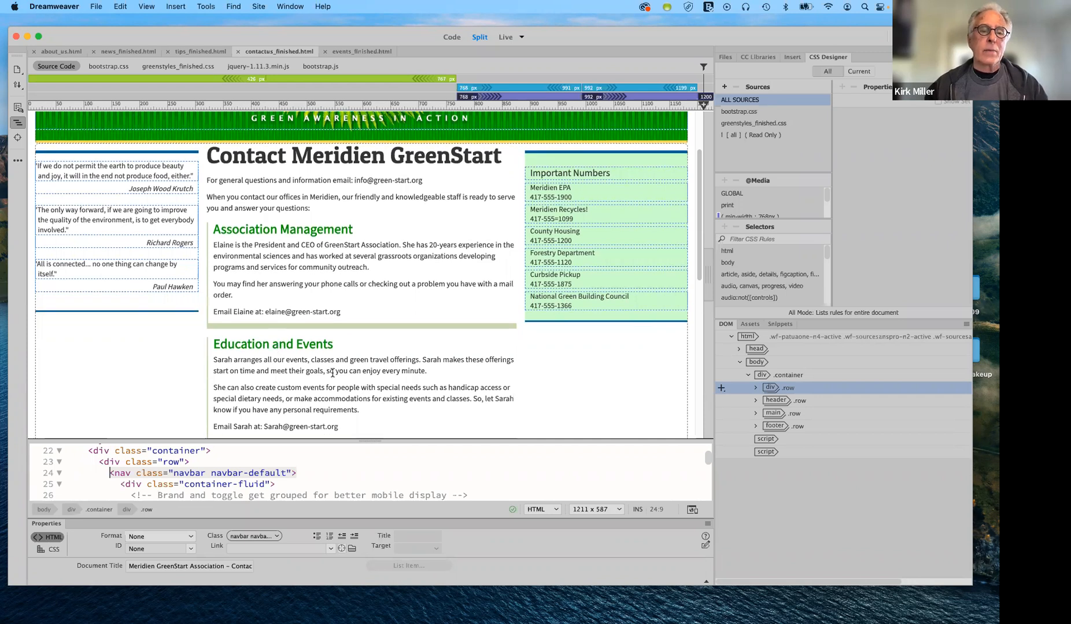
scroll(333, 373, down, 2)
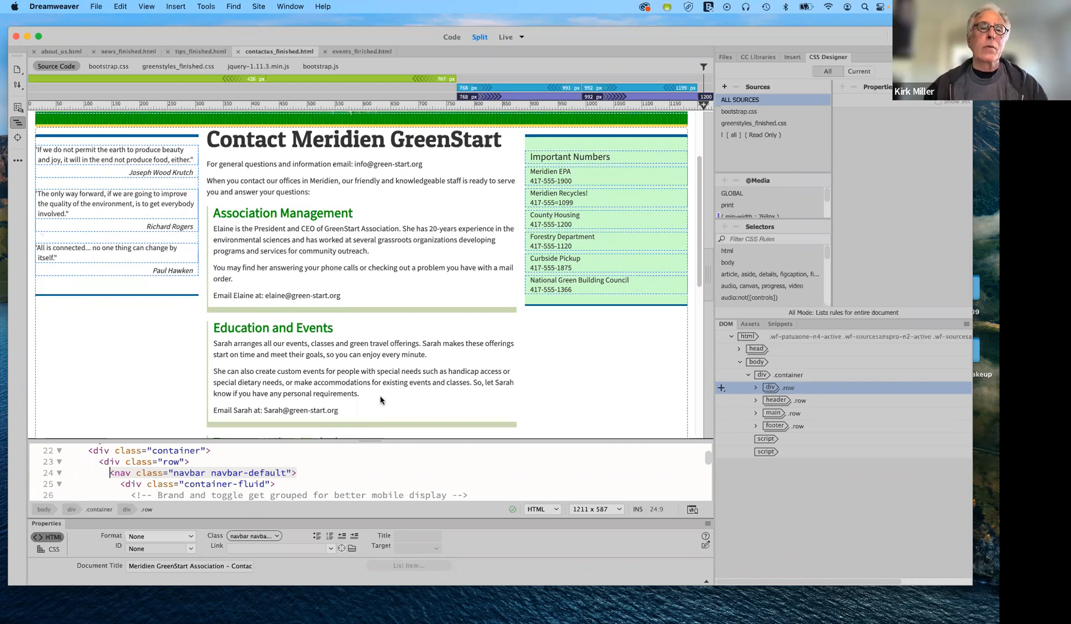
scroll(379, 400, up, 2)
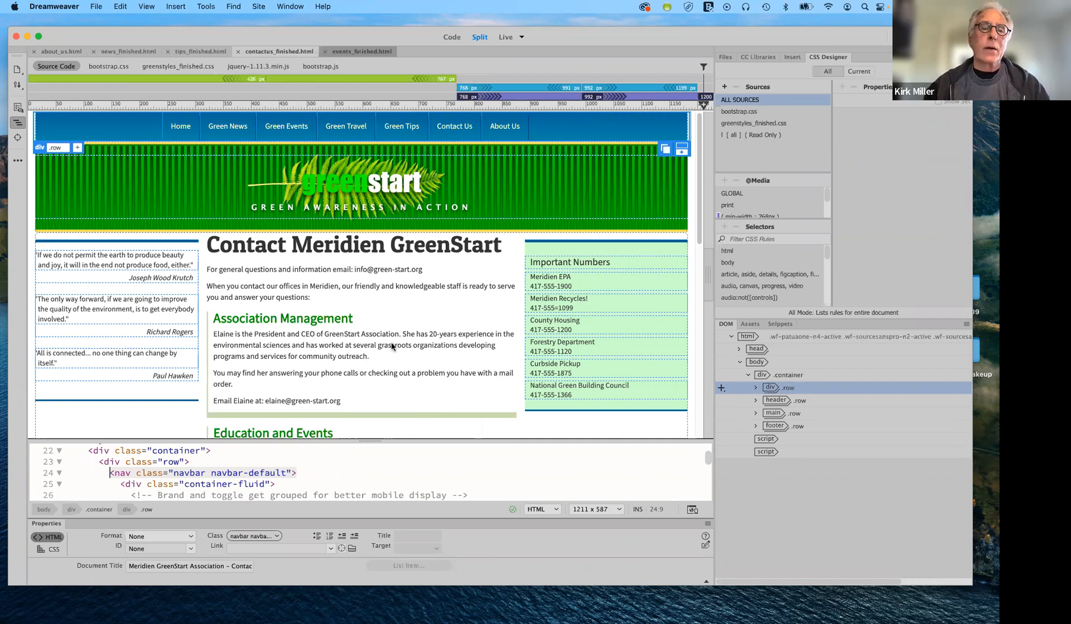
Switch to events_finished.html and look through the 2017 Event Schedule table.
key(ctrl+Tab)
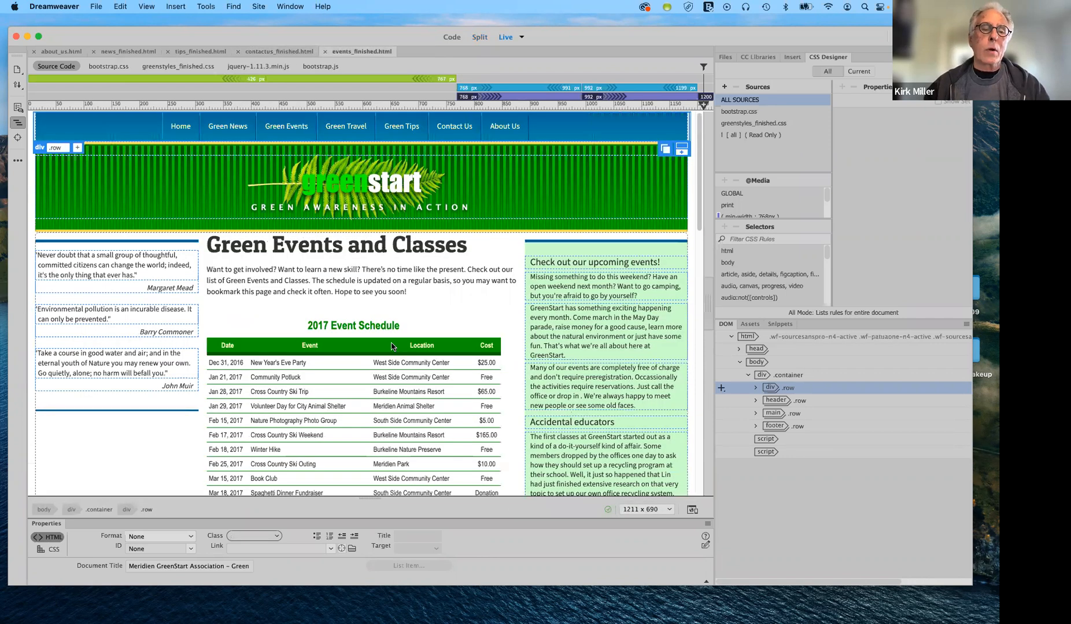
scroll(392, 347, down, 1)
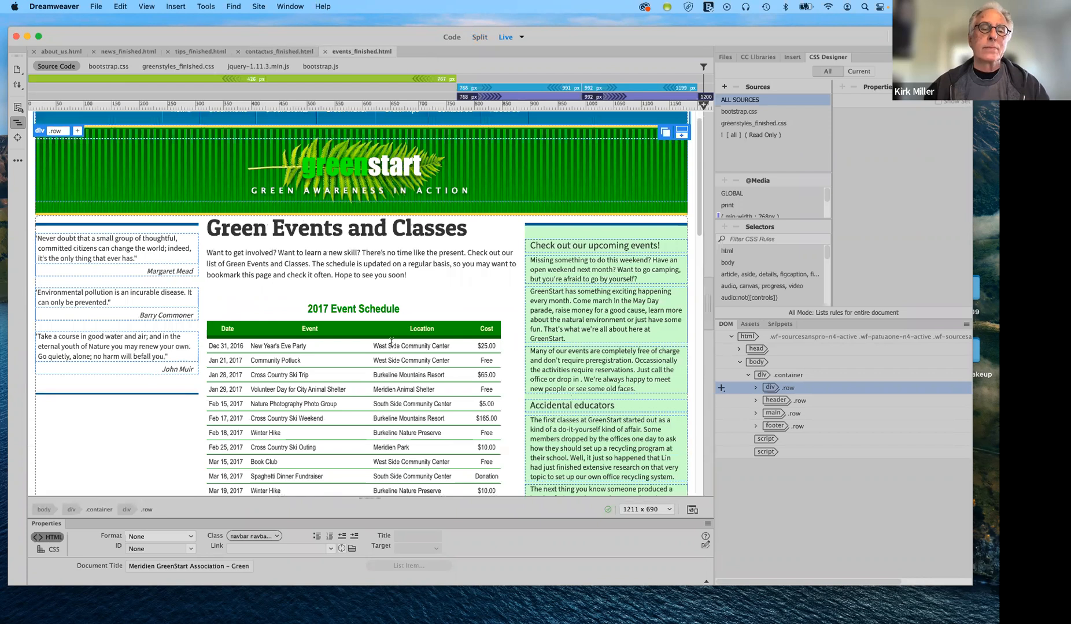
scroll(391, 344, down, 1)
scroll(391, 345, down, 6)
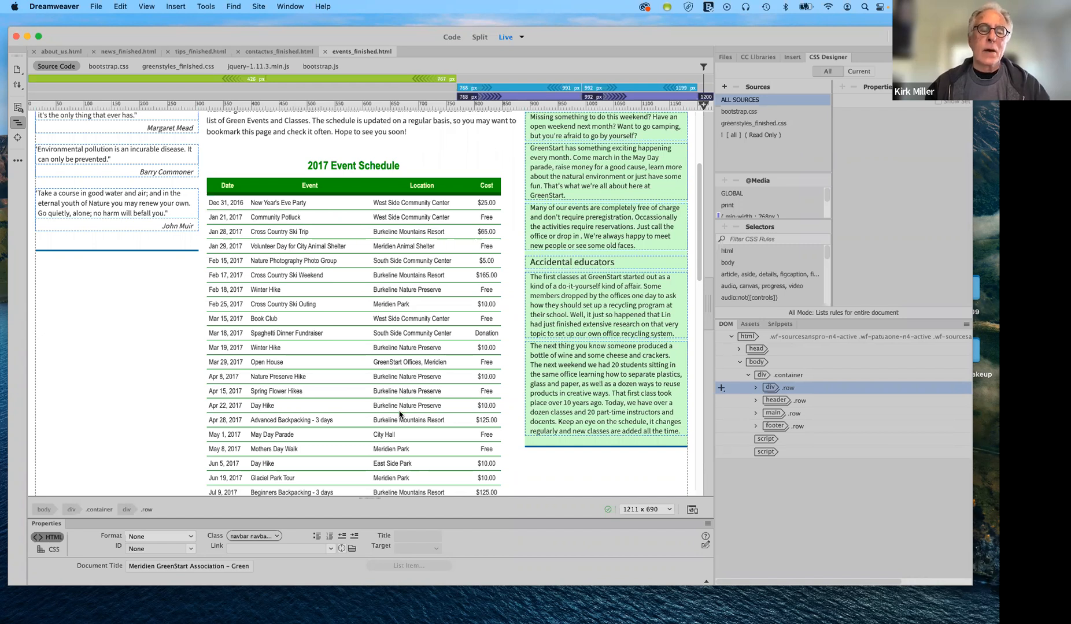
scroll(399, 412, down, 1)
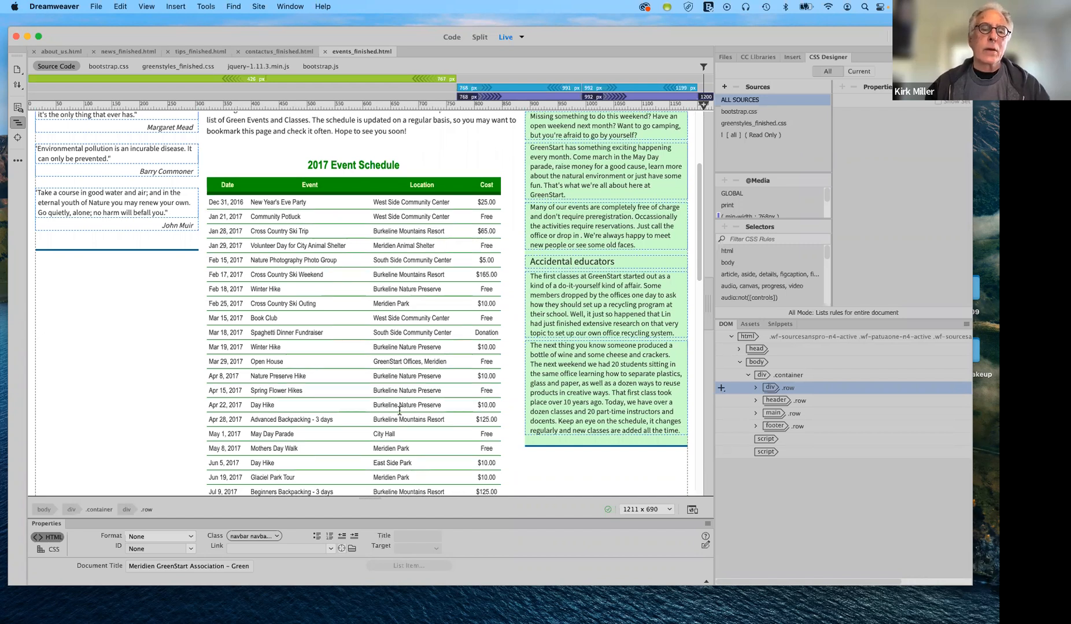
scroll(400, 413, down, 1)
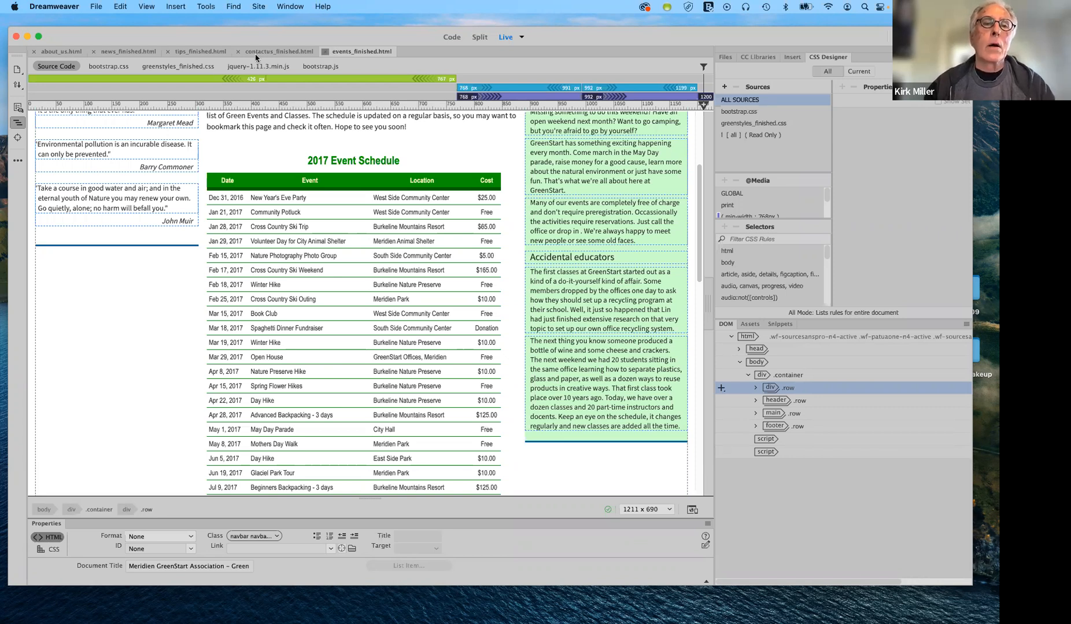
Close the finished events, contact, tips and news pages, leaving only the About Us page open.
click(331, 55)
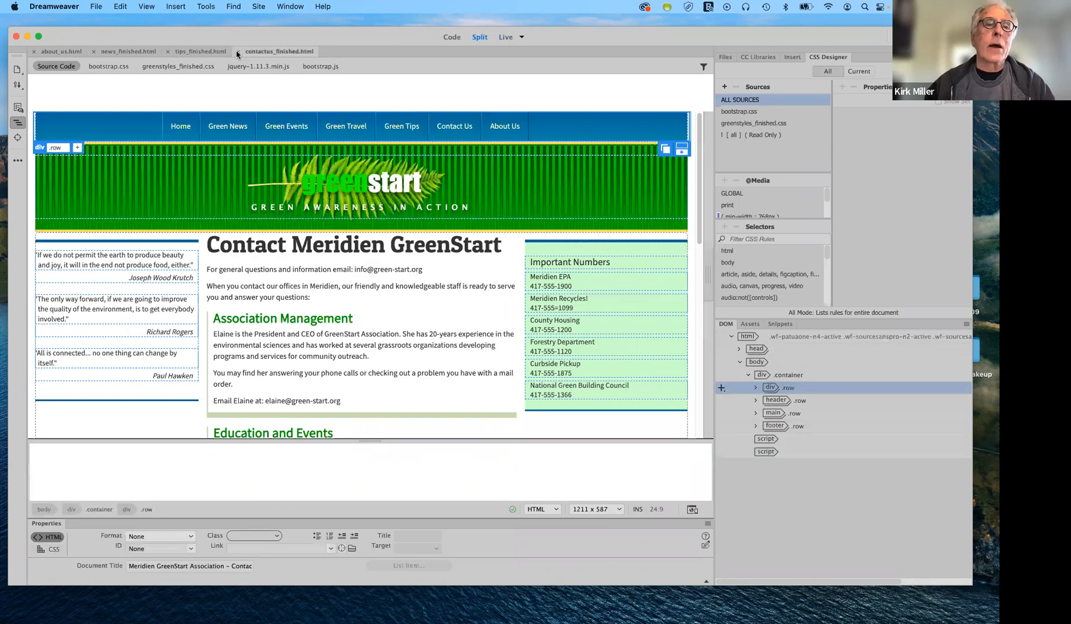
click(206, 53)
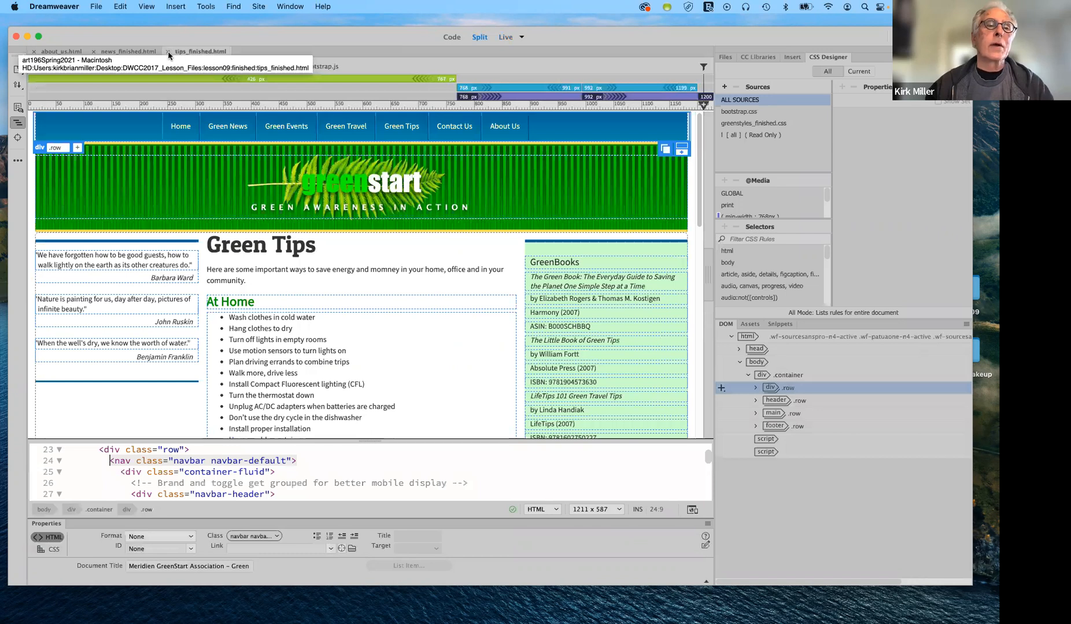
click(120, 53)
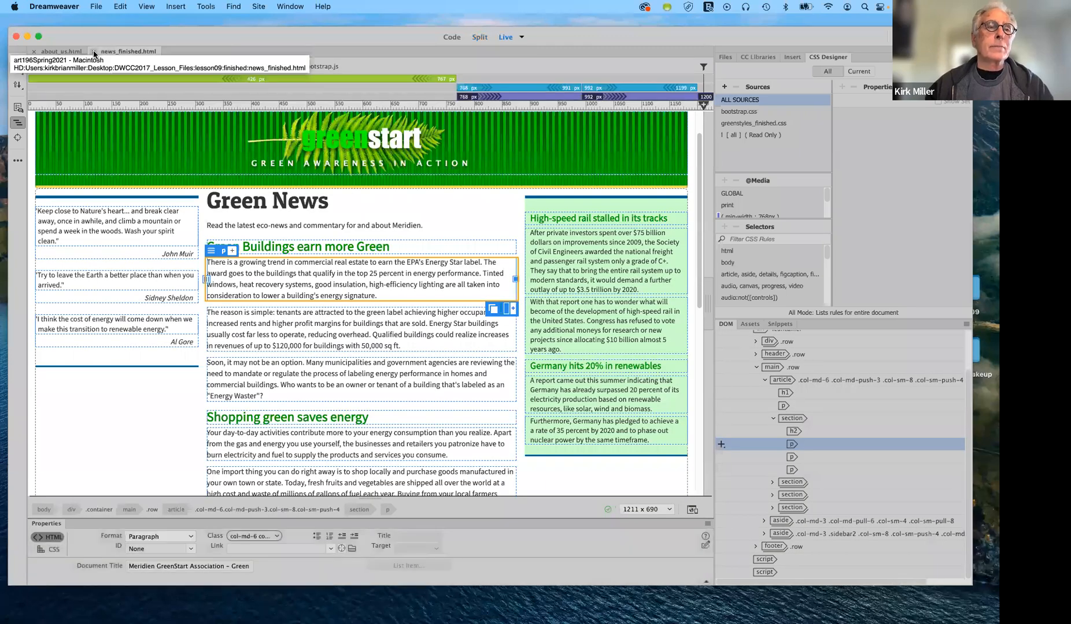
click(69, 55)
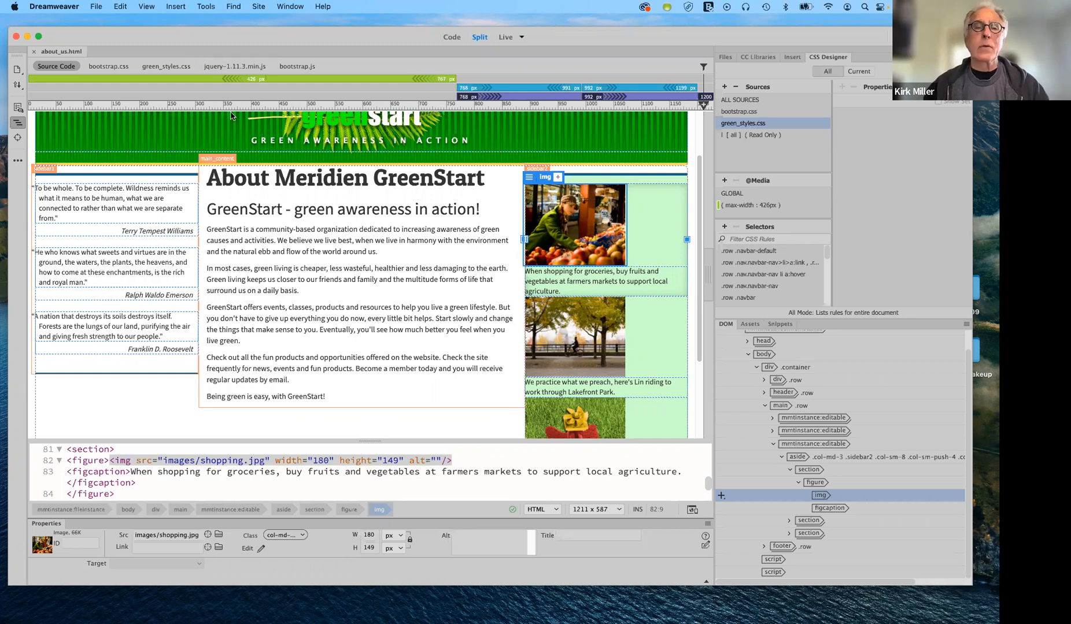
Check the local site folder and the Local Info images folder in the art196Spring2021 site definition, then leave site management without saving.
click(260, 8)
click(263, 37)
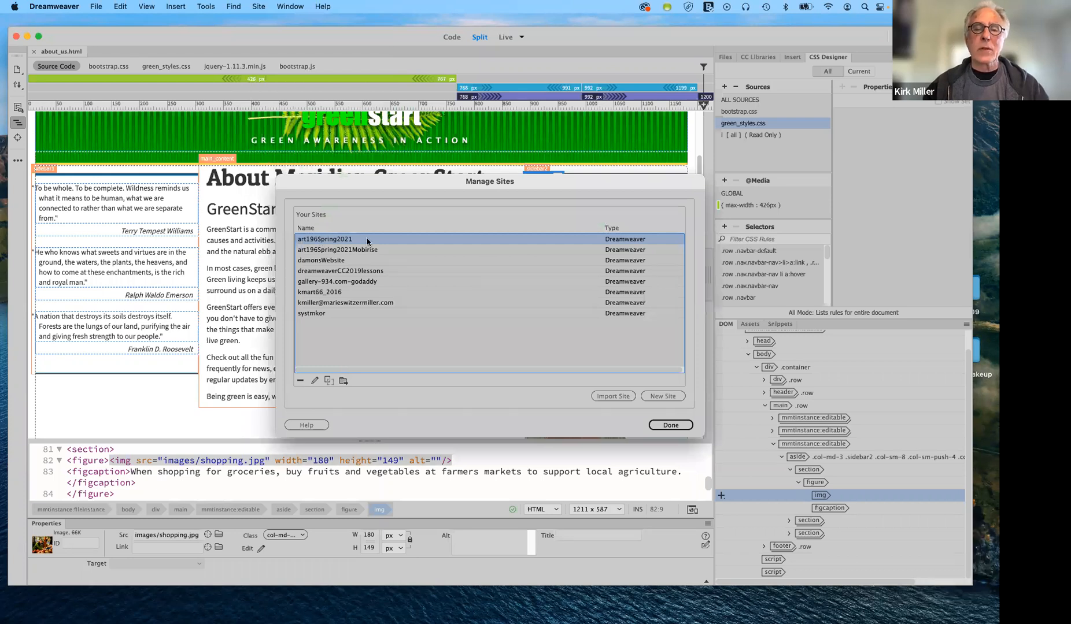
double_click(331, 244)
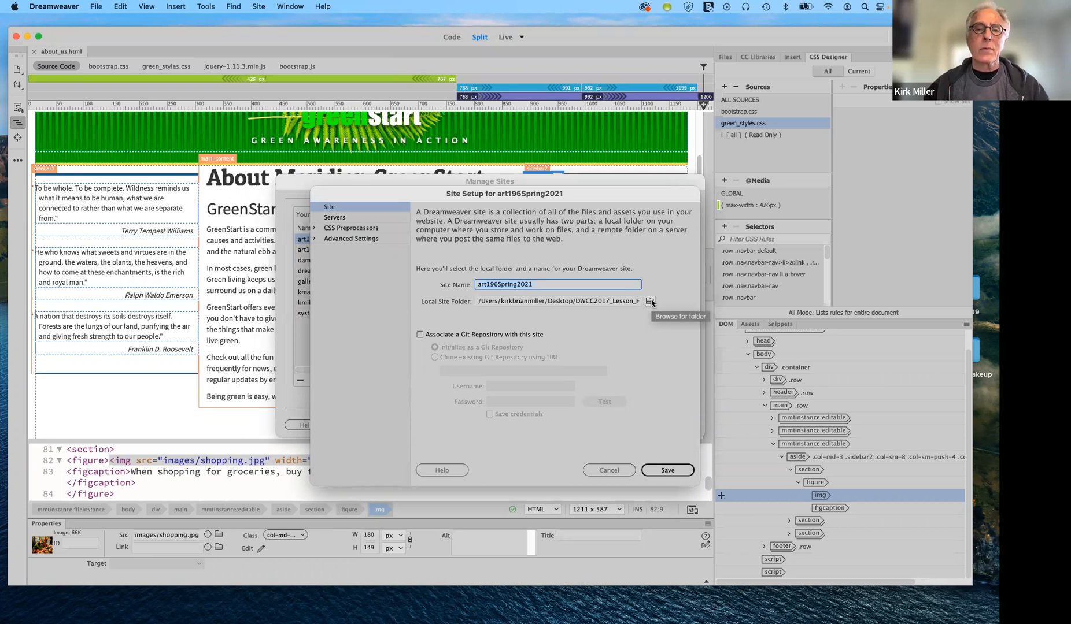
click(346, 248)
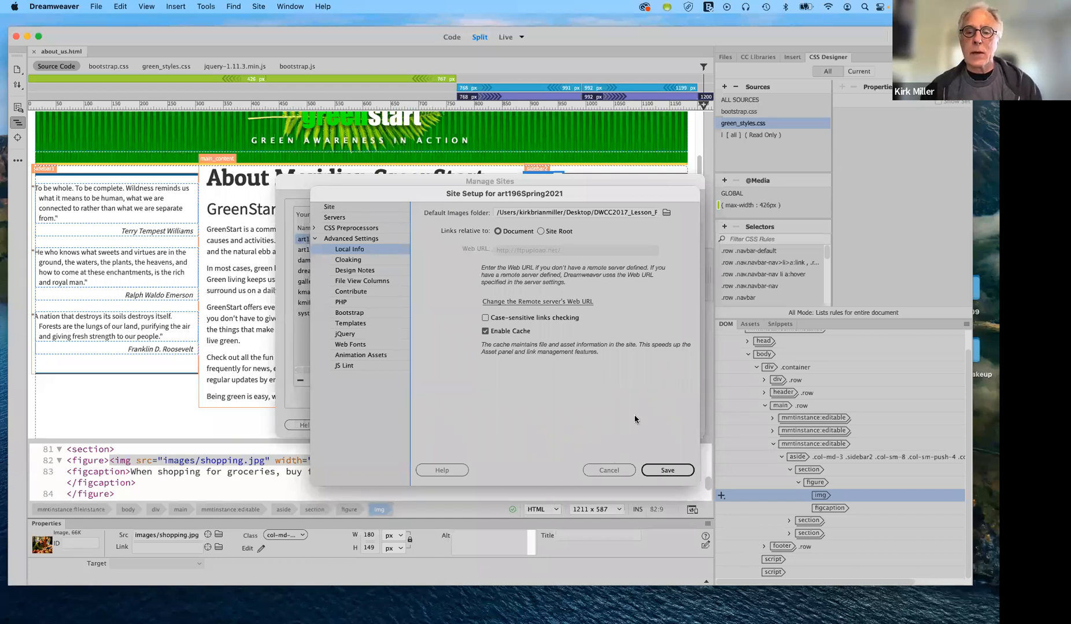
key(Escape)
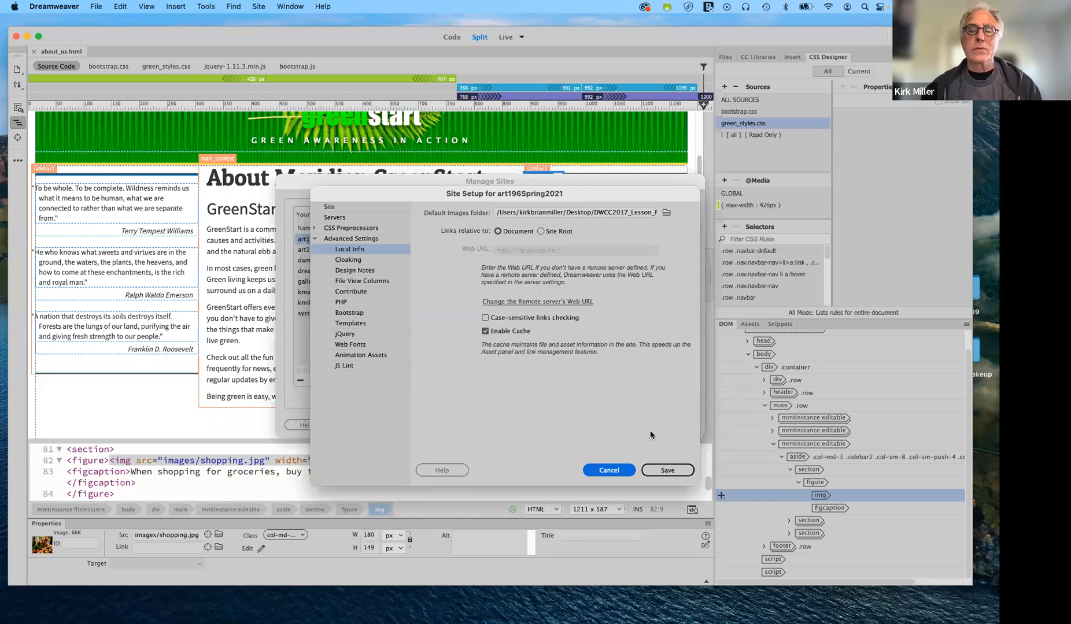
key(Escape)
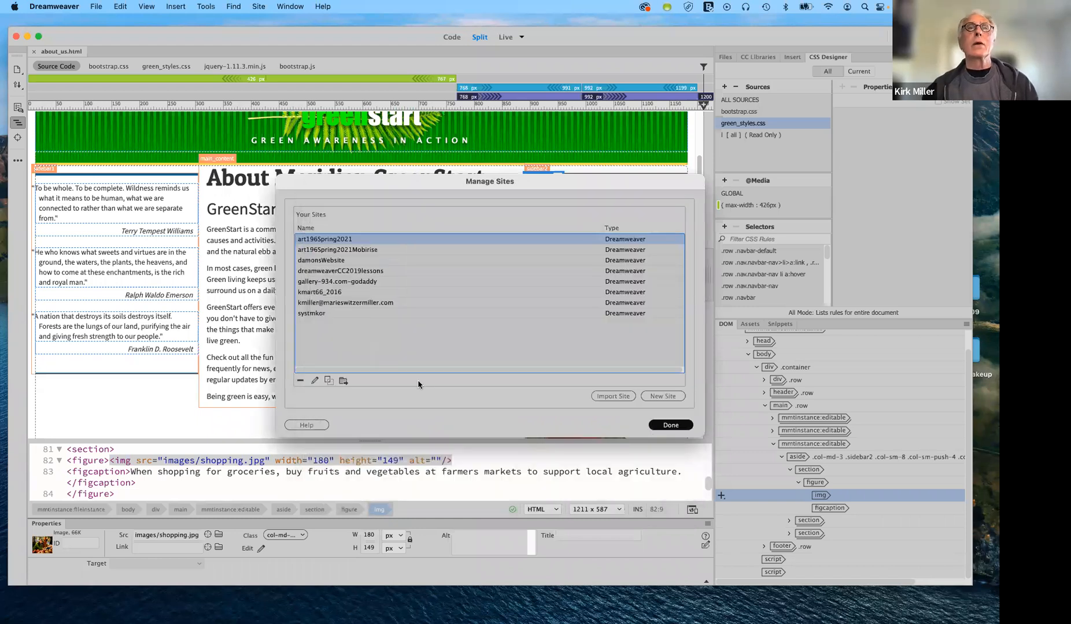
key(Escape)
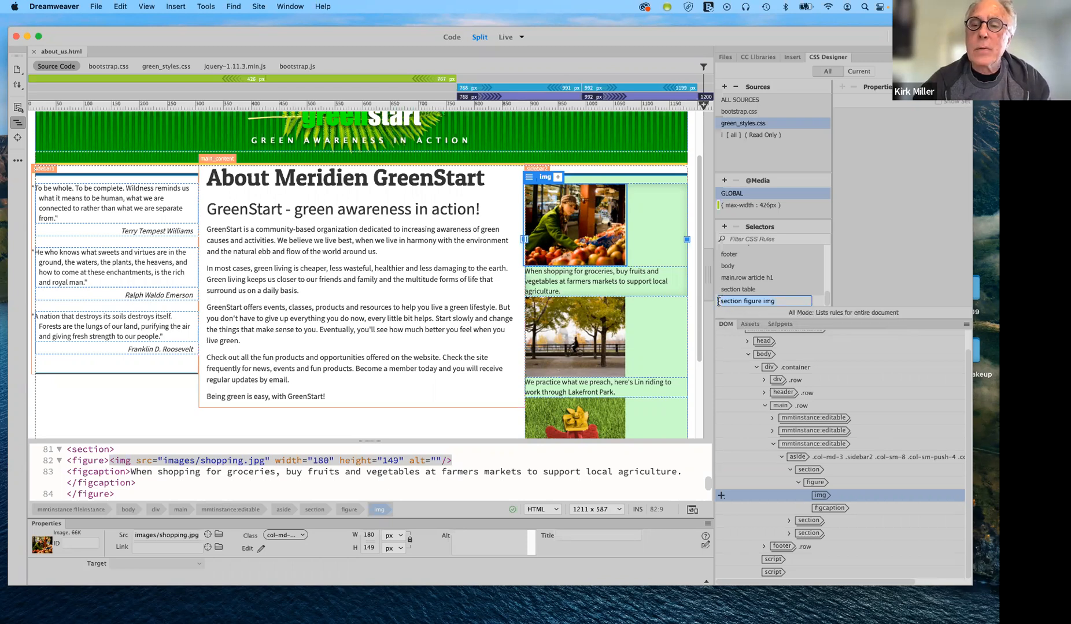
Add a global selector for the sidebar images in green_styles.css and name it .sidebar2 section figure img.
key(Return)
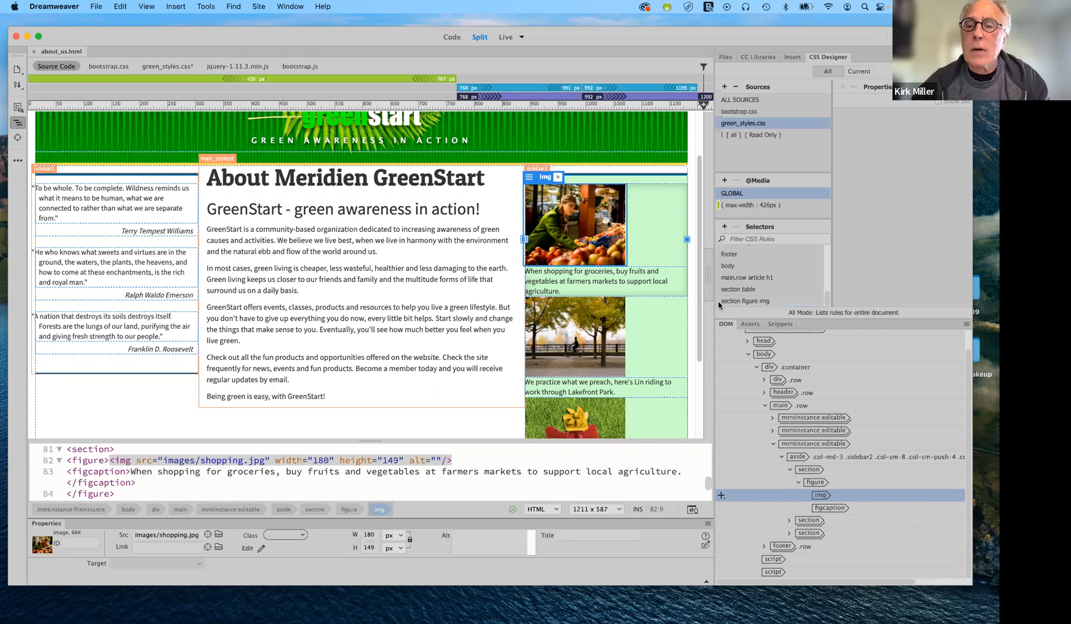
click(745, 304)
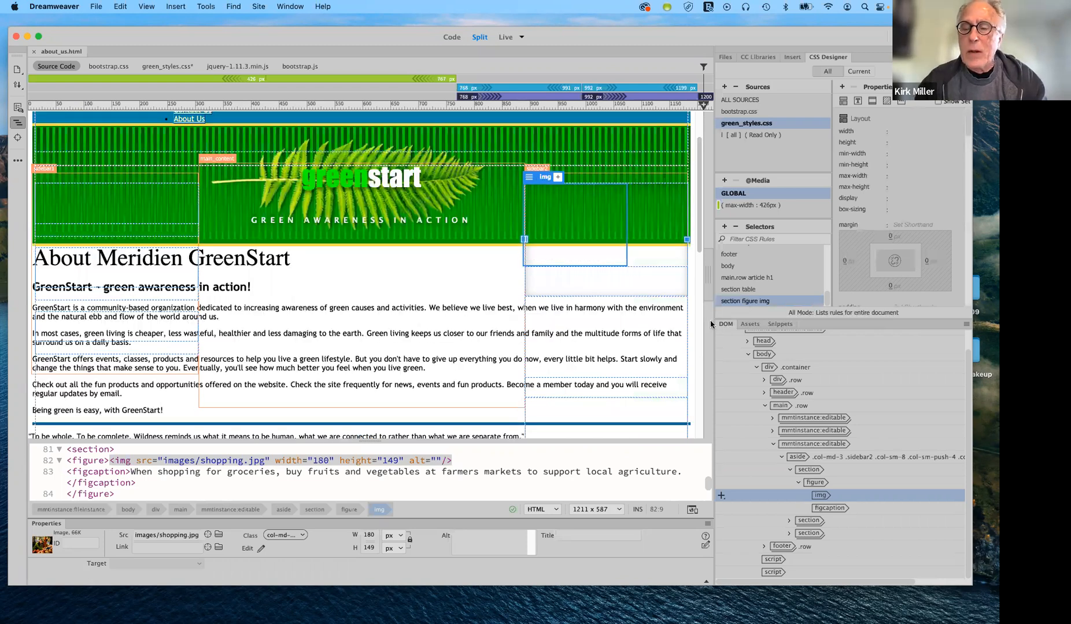
text(.sid)
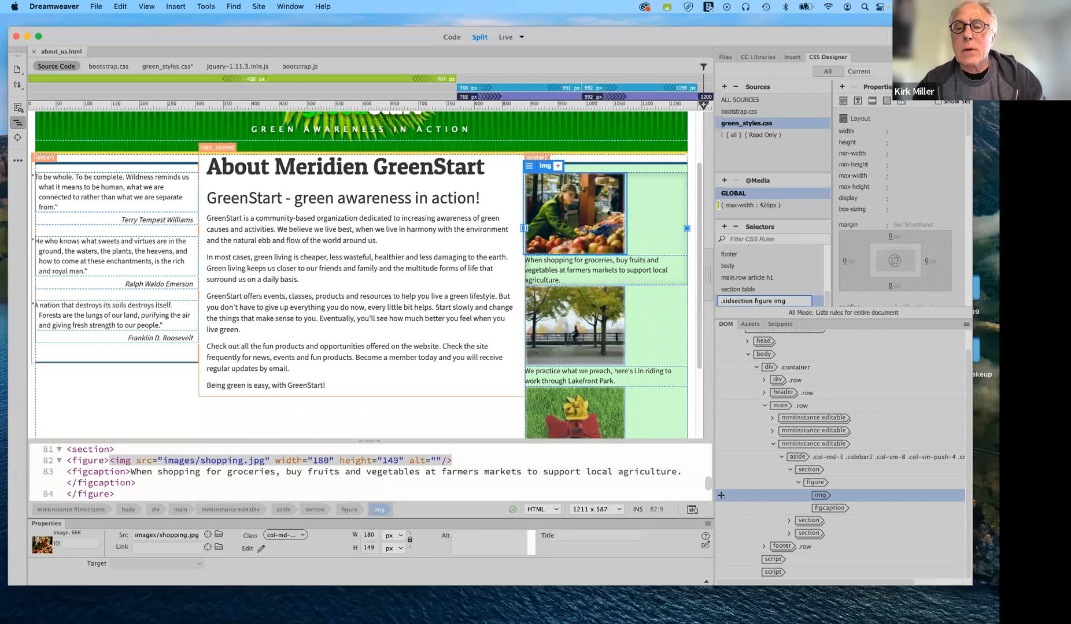
text(ebar)
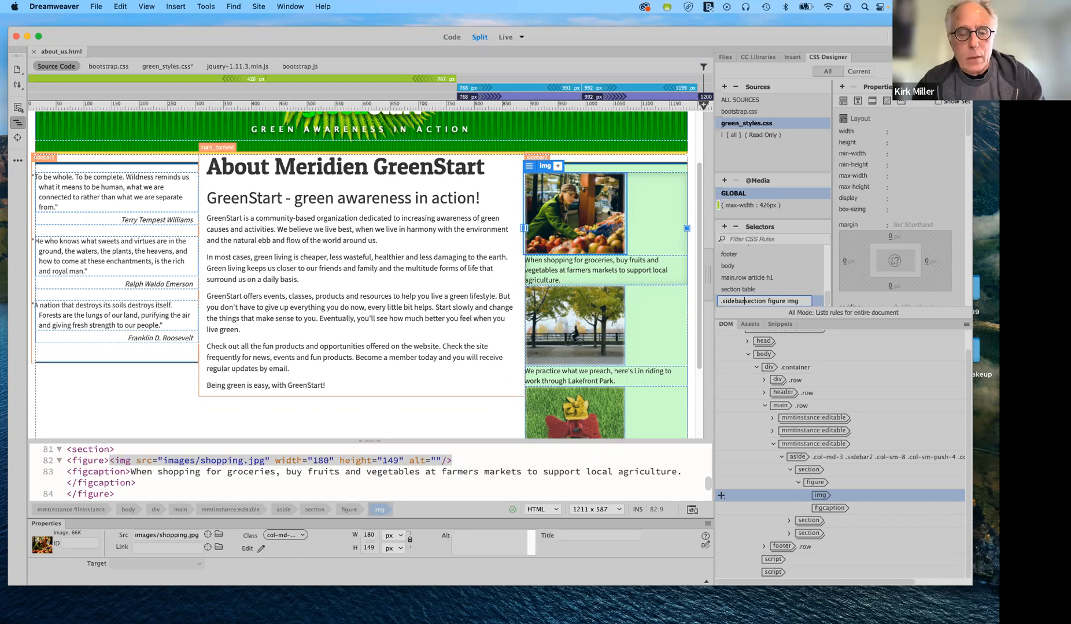
text(2)
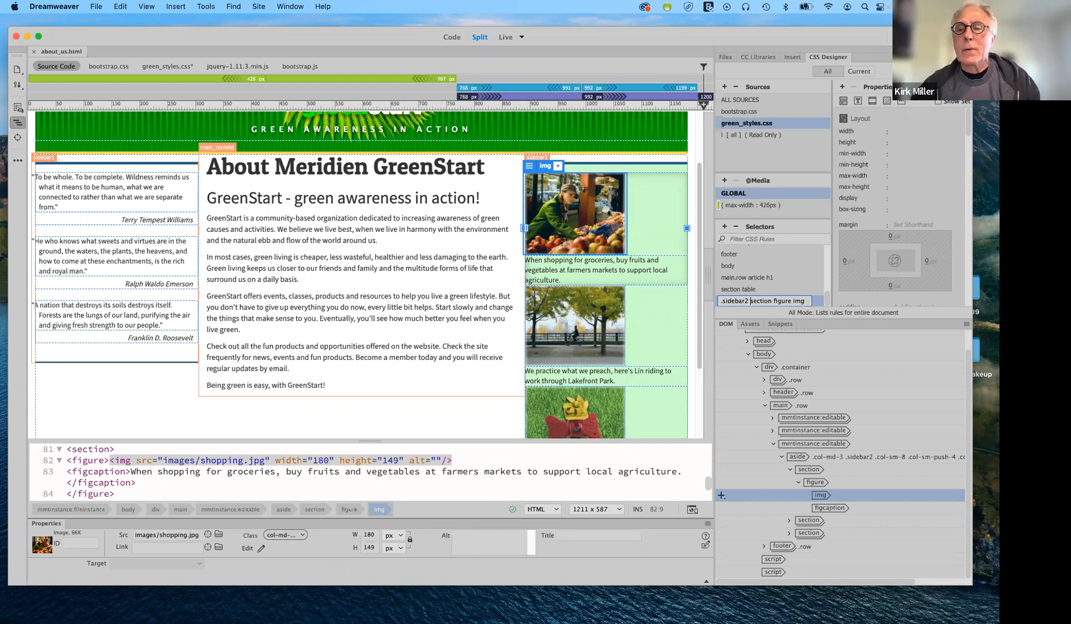
key(Return)
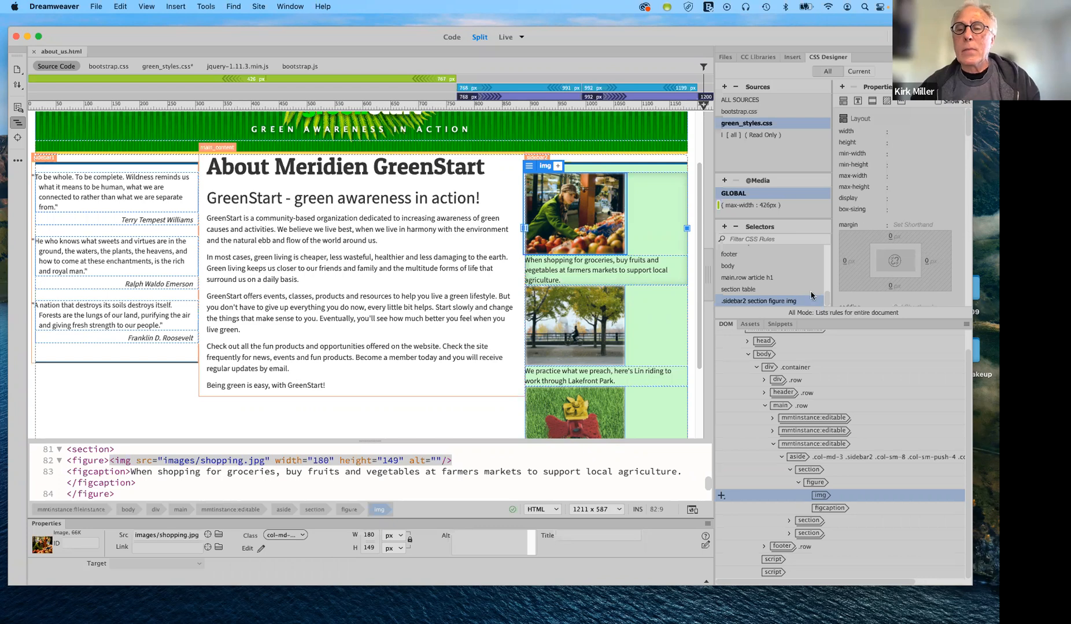
double_click(789, 303)
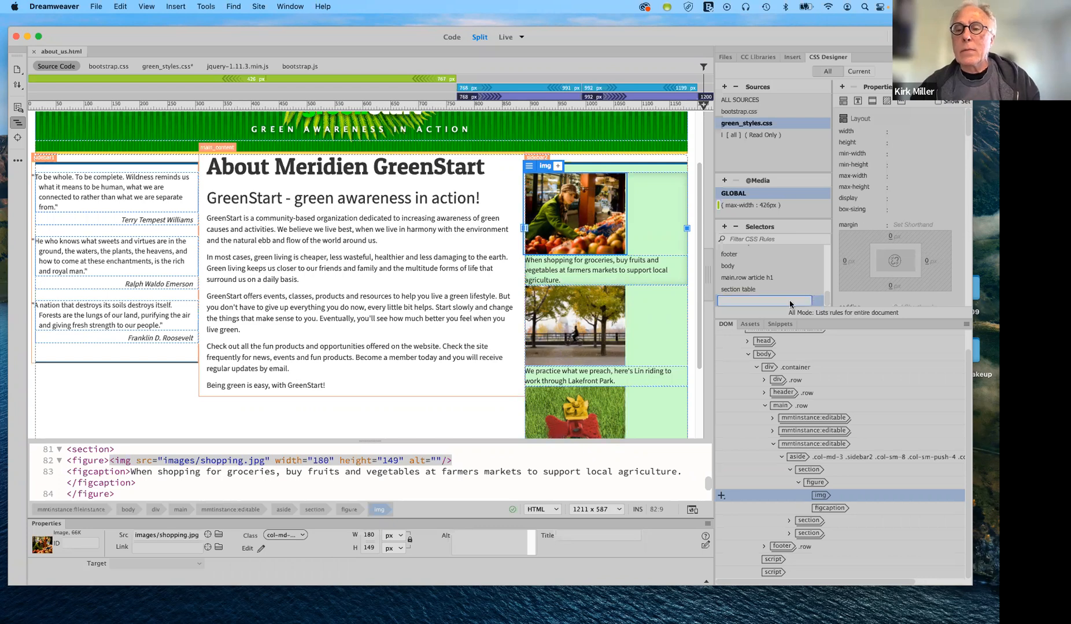
key(Escape)
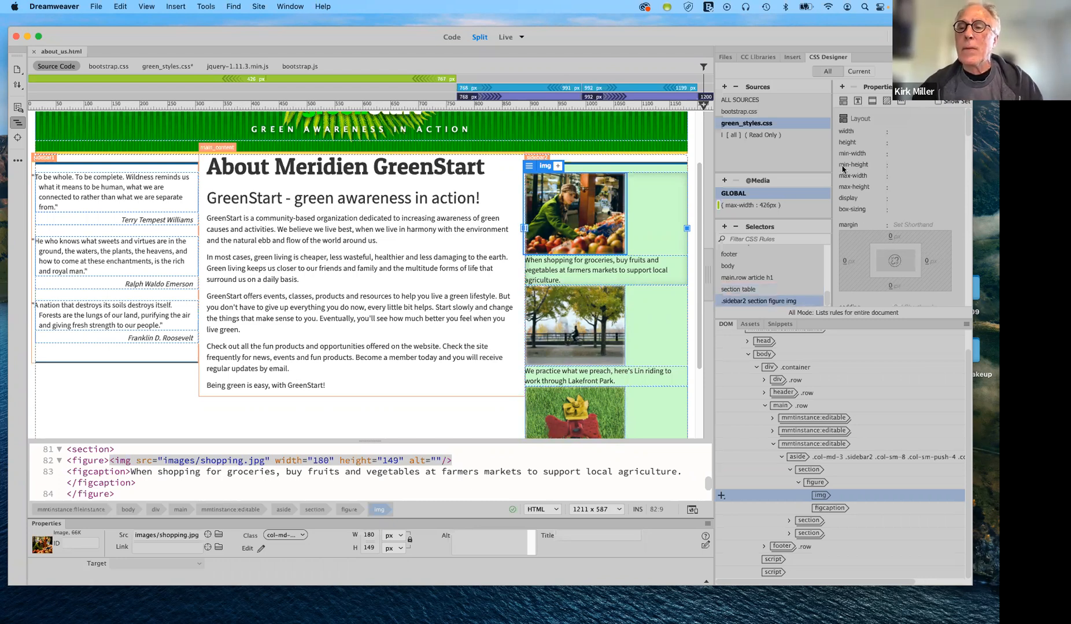
Set the margin shorthand of the .sidebar2 section figure img rule to 0px auto.
click(909, 224)
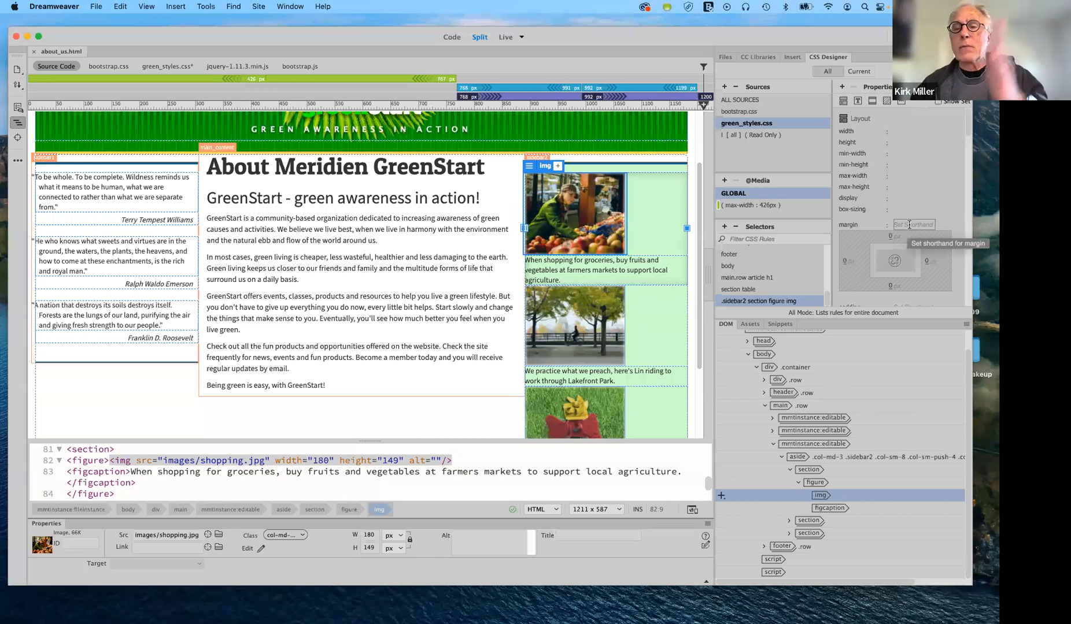
click(909, 224)
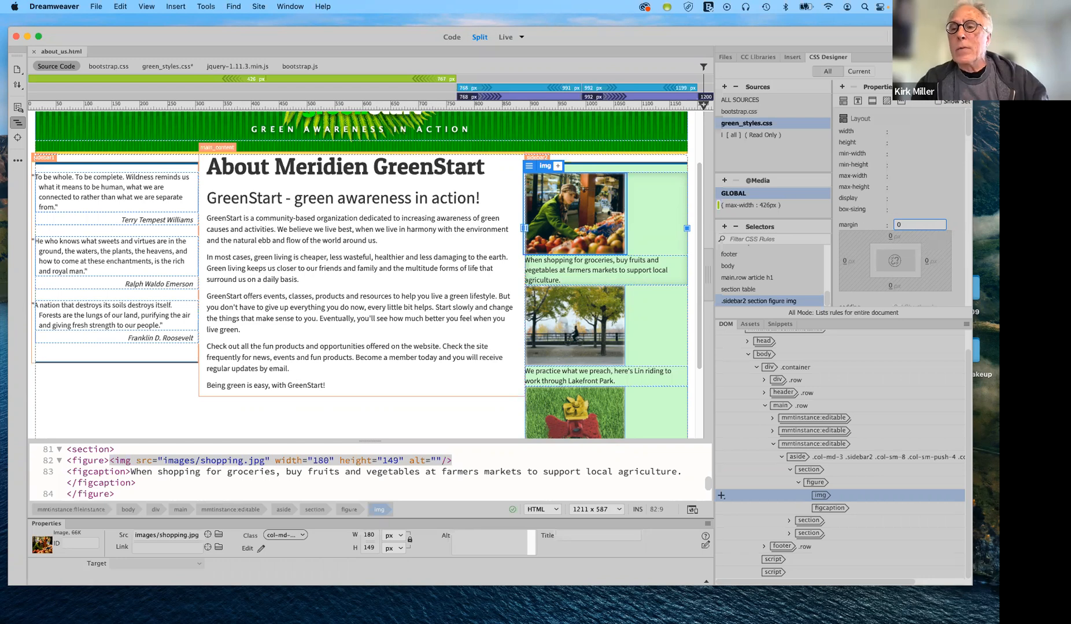
text(x)
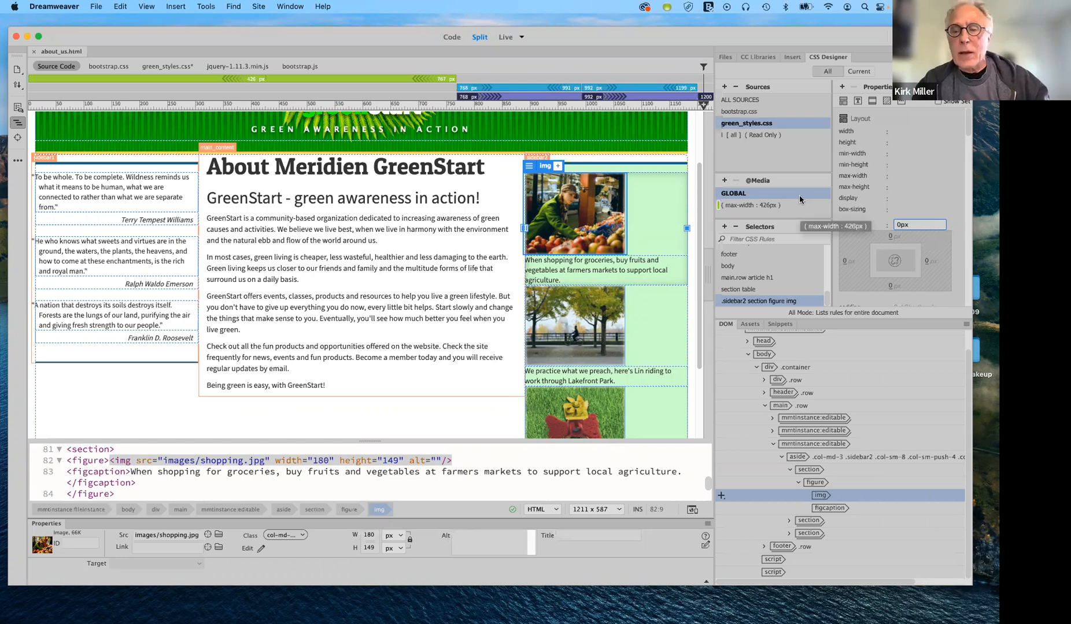
text( auto)
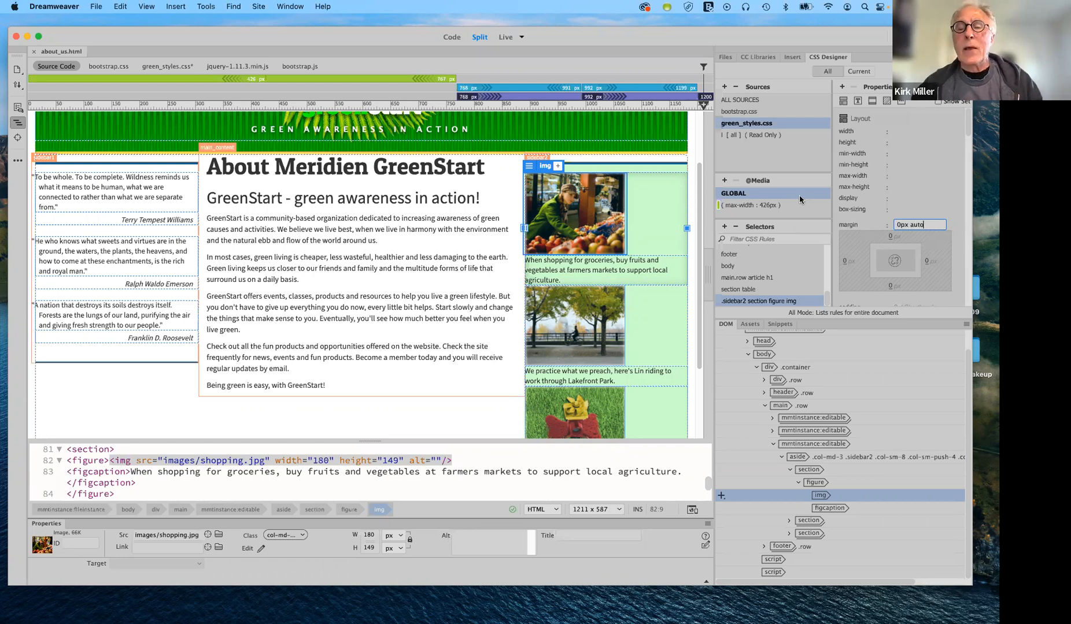
key(Return)
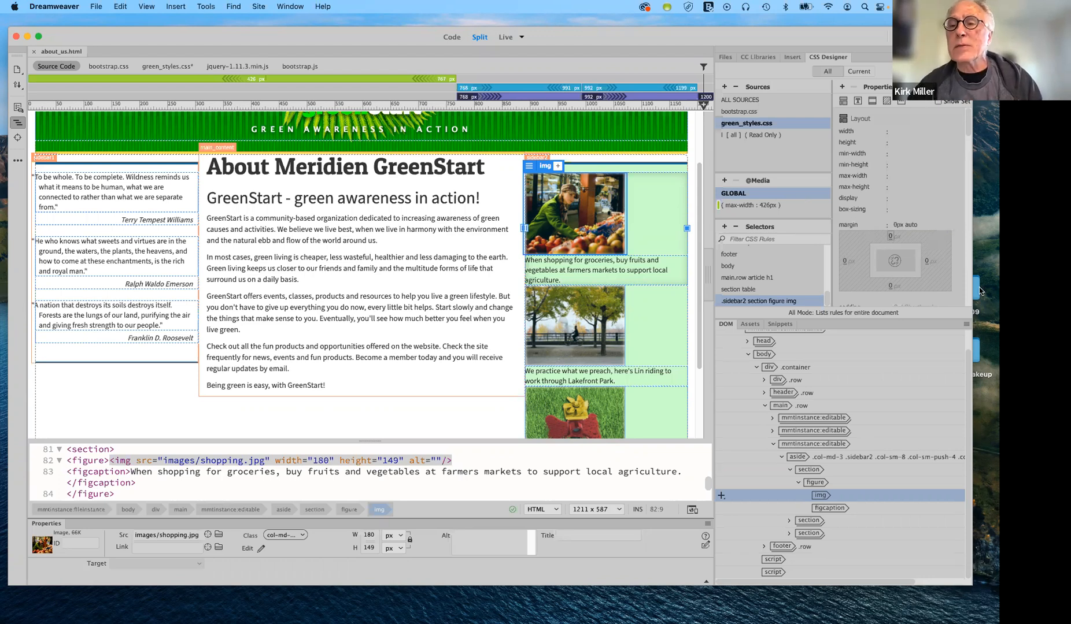
Set the display property of the .sidebar2 section figure img rule to block.
click(903, 199)
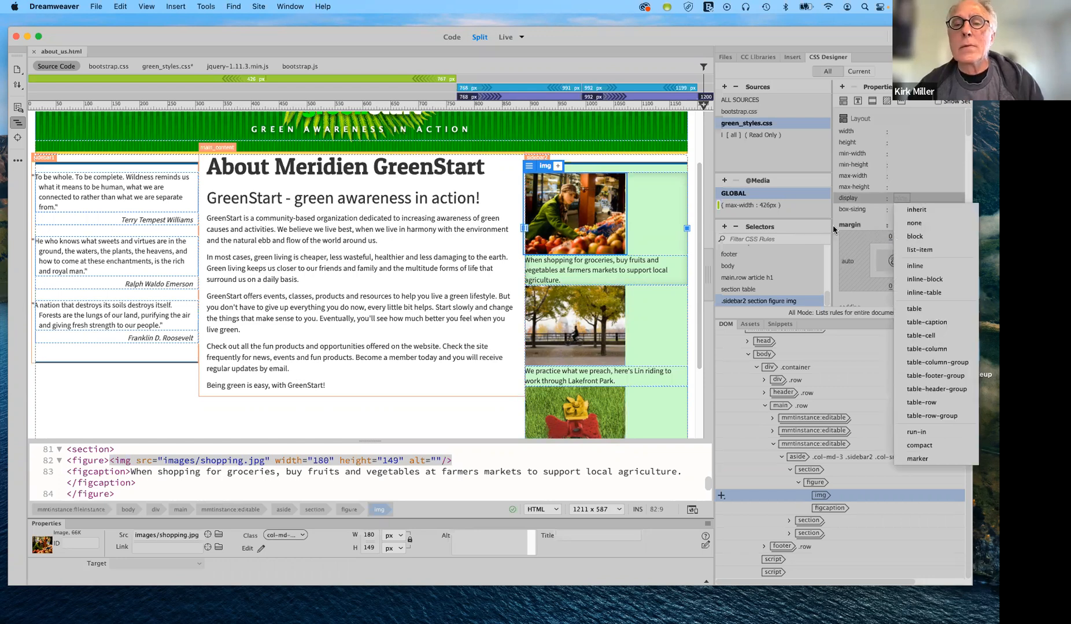
key(Down)
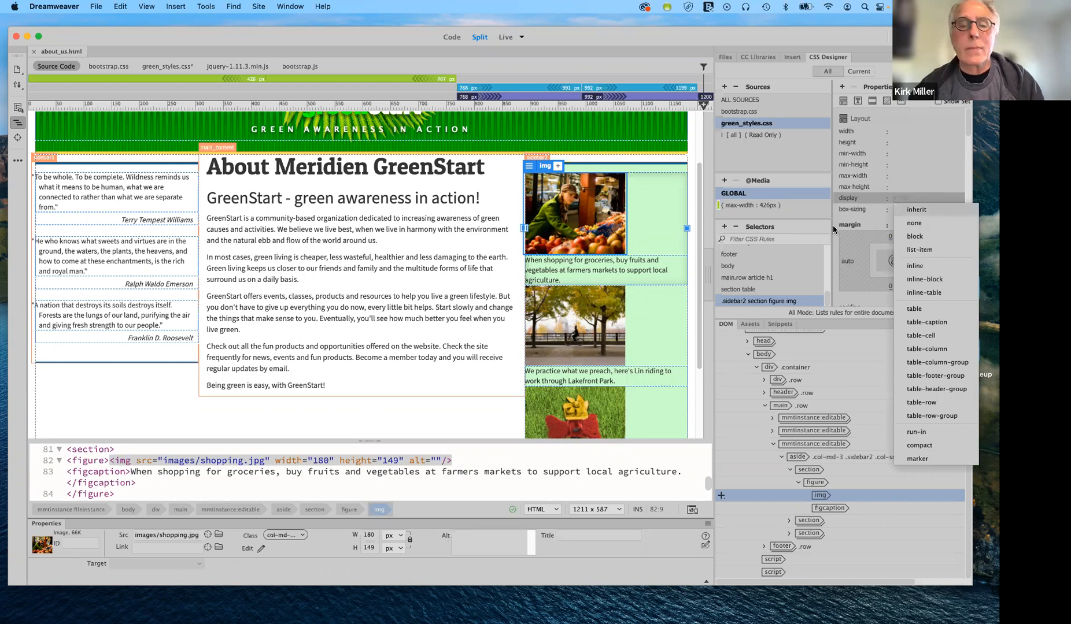
key(Down)
key(Down)
key(Return)
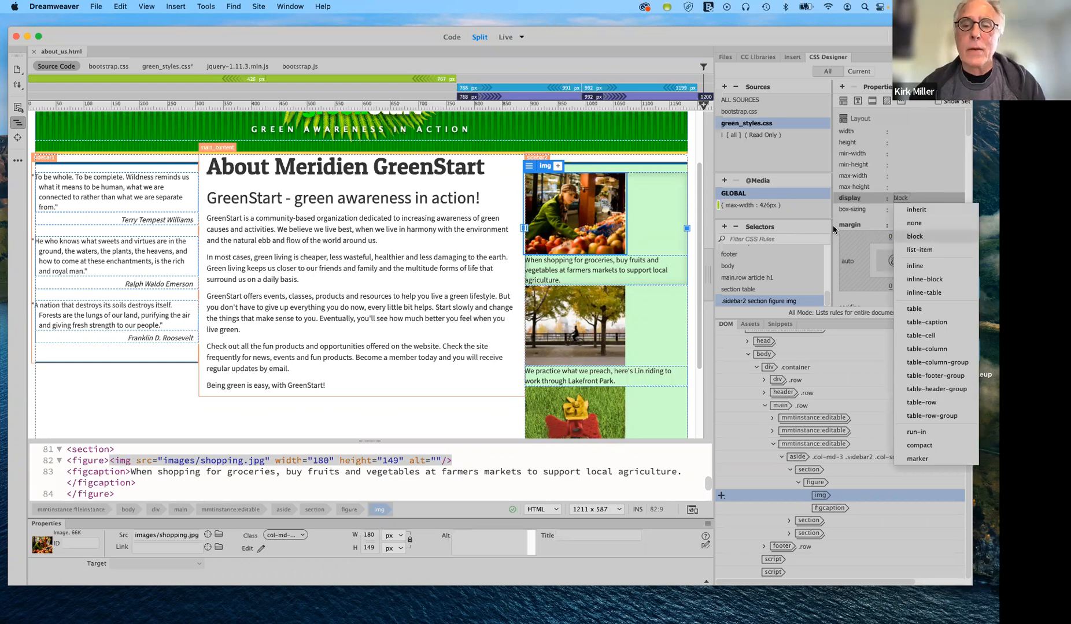
click(584, 210)
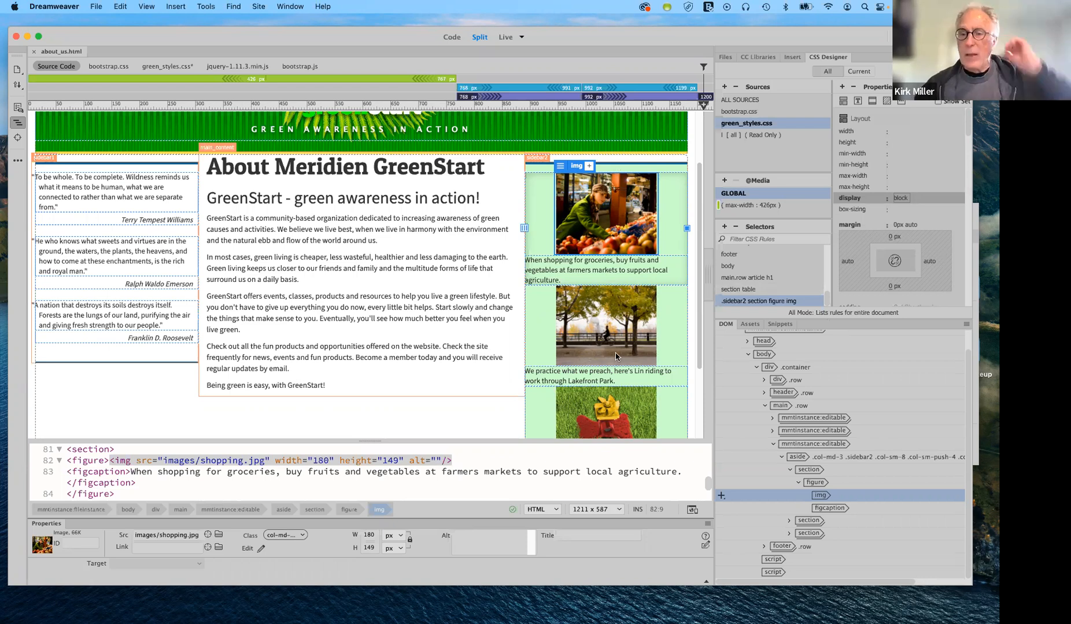
Add a selector for the shopping photo's caption in green_styles.css, named sidebar2 section figure figcaption, and select the rule.
click(547, 265)
key(Escape)
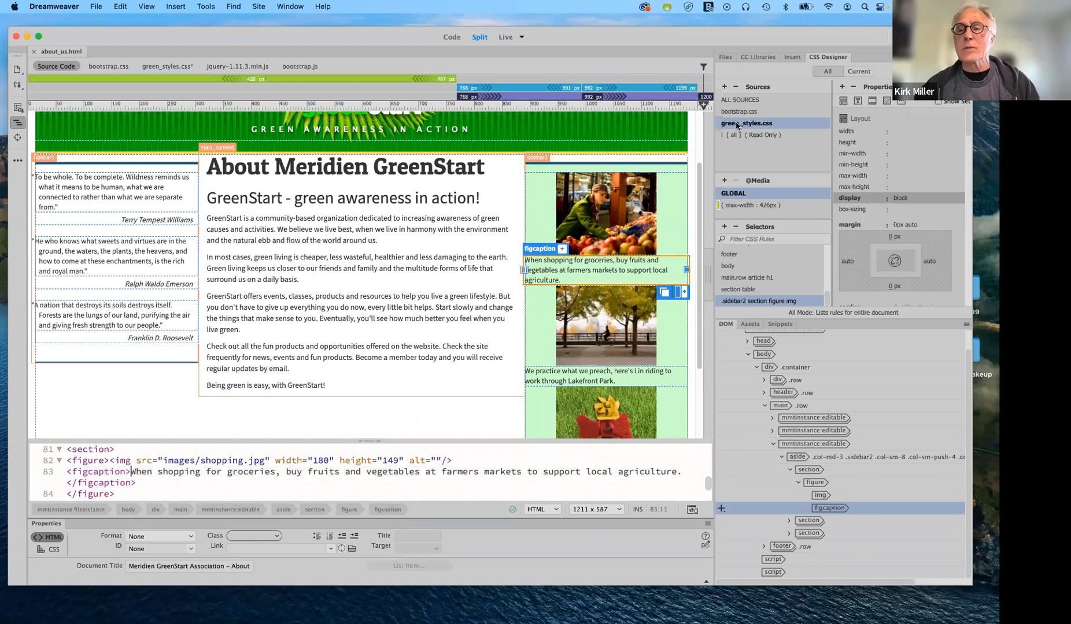
click(724, 228)
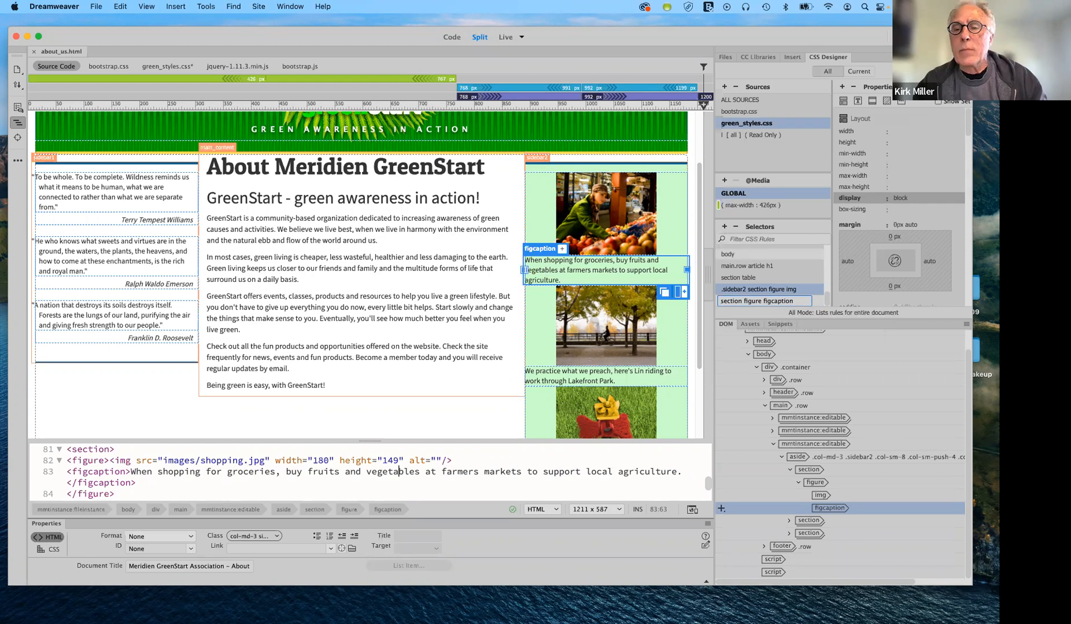
text(sidebar)
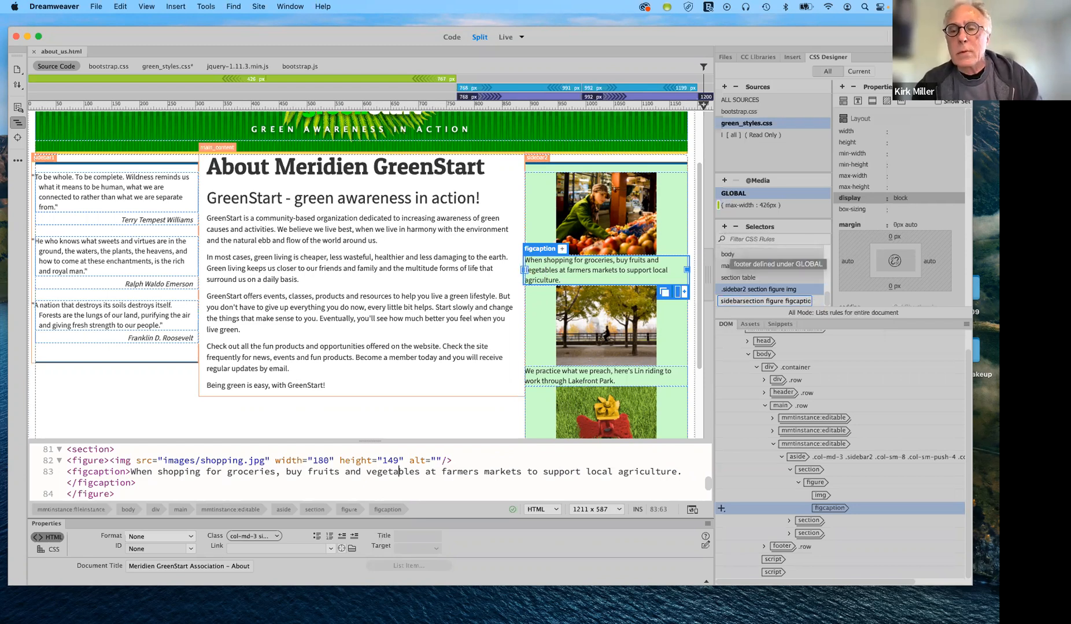
text(2)
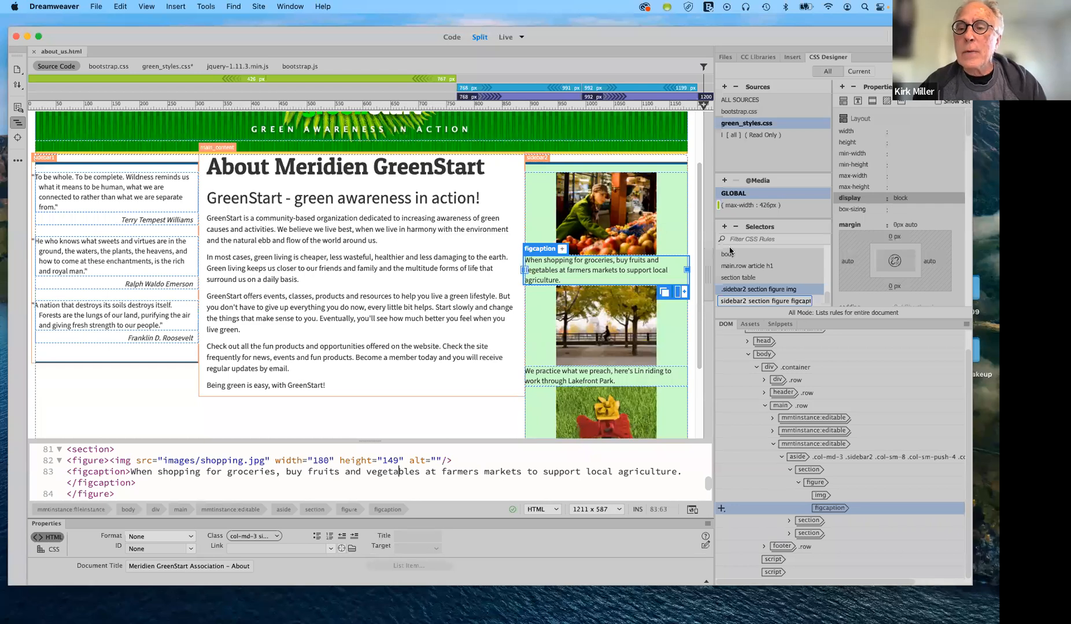
key(Return)
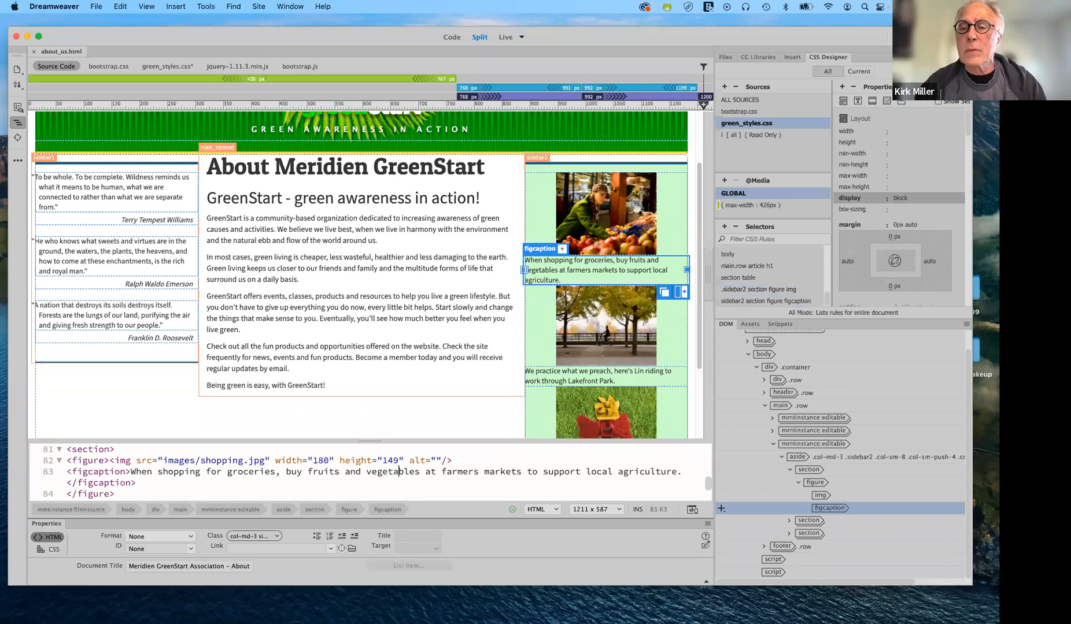
key(BackSpace)
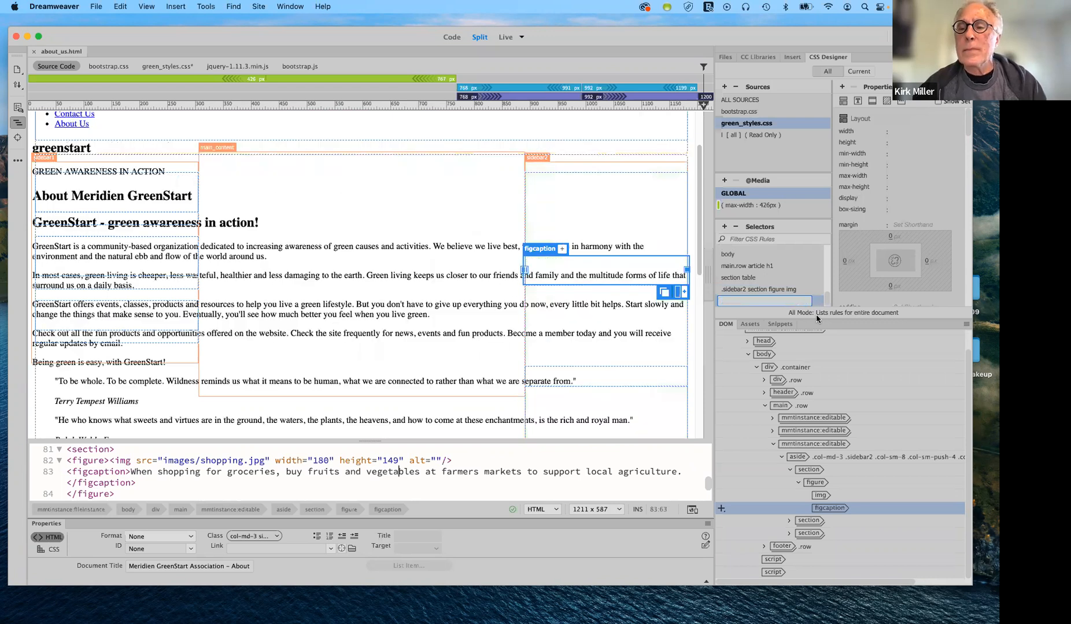
click(813, 291)
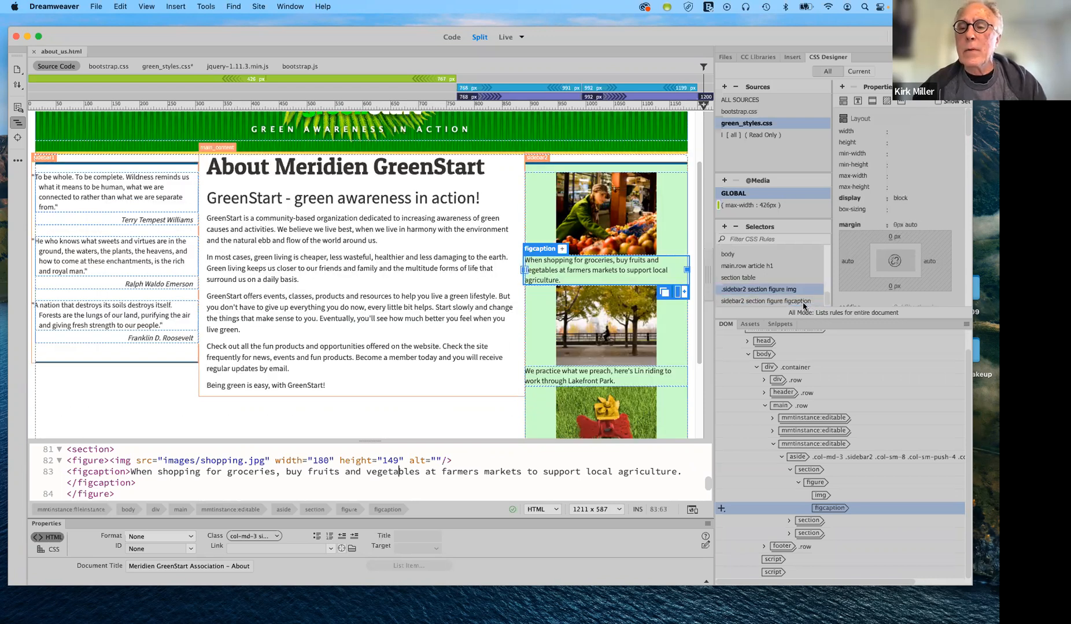
click(798, 301)
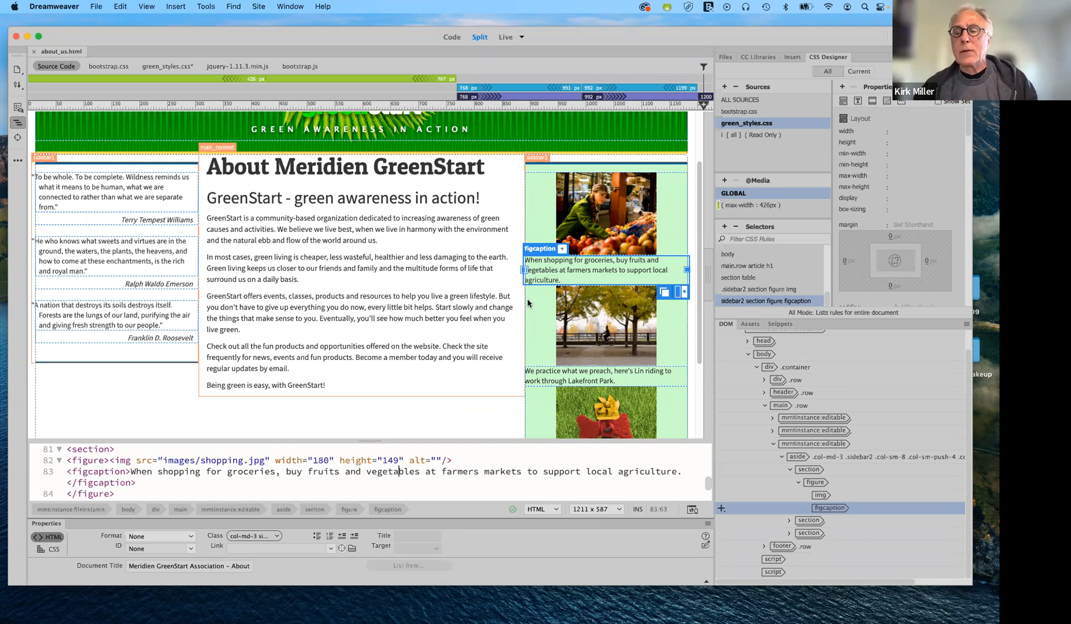
Set the top margin of the sidebar2 section figure figcaption rule to 5px and its right margin to 10px.
click(891, 237)
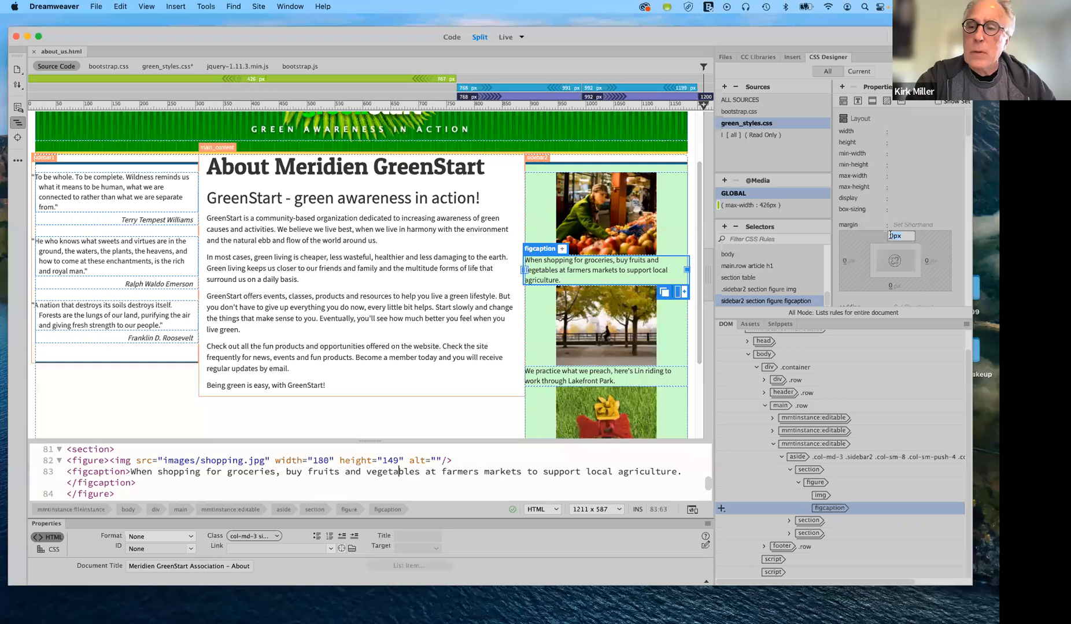
text(5)
key(Return)
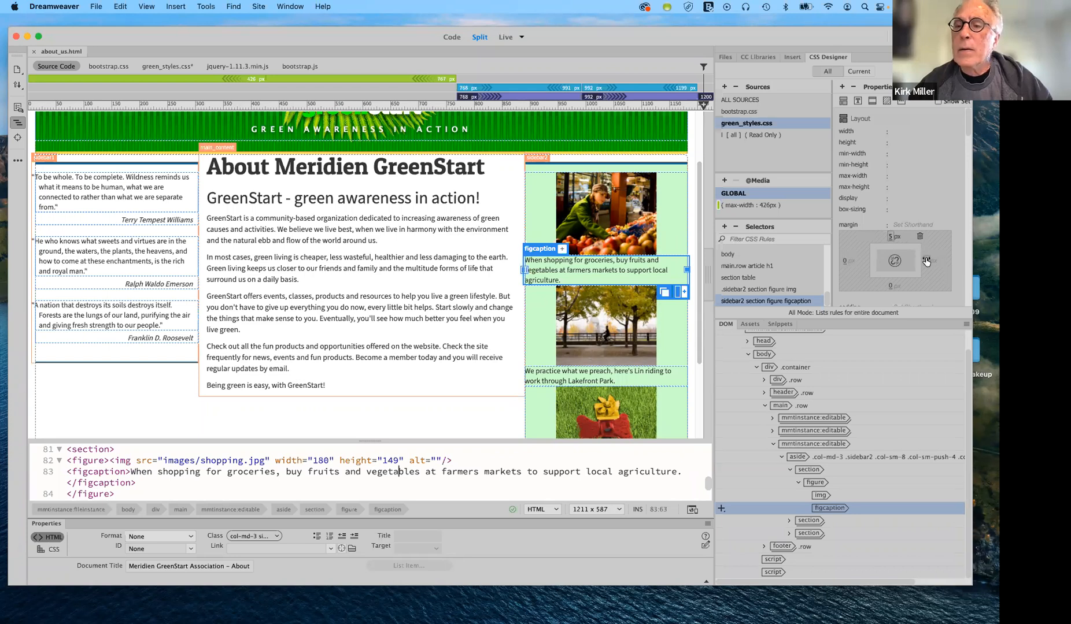
click(925, 260)
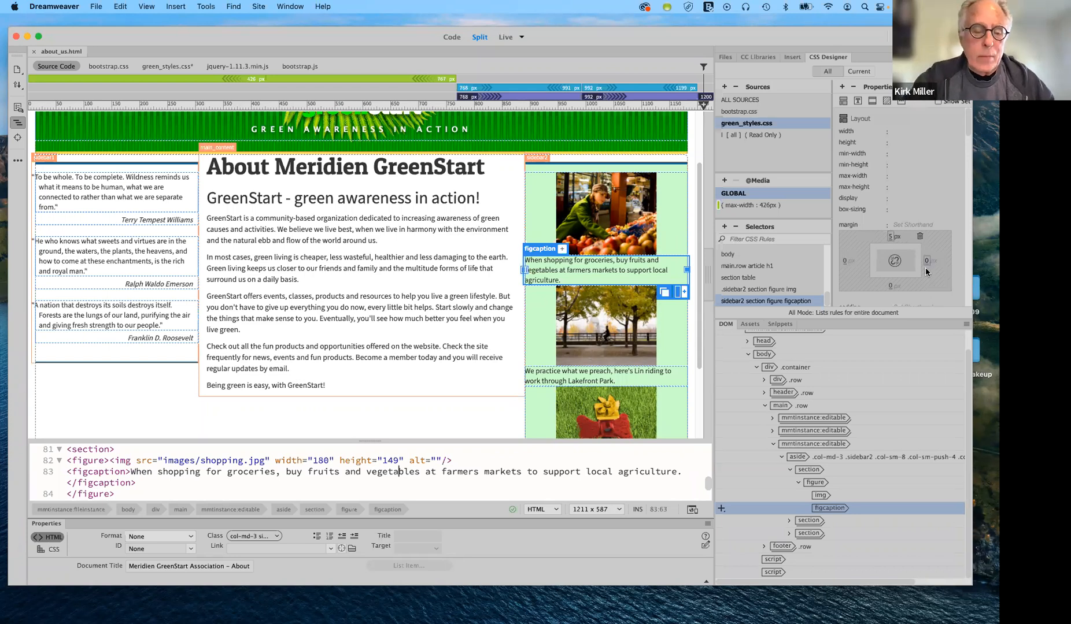
text(10)
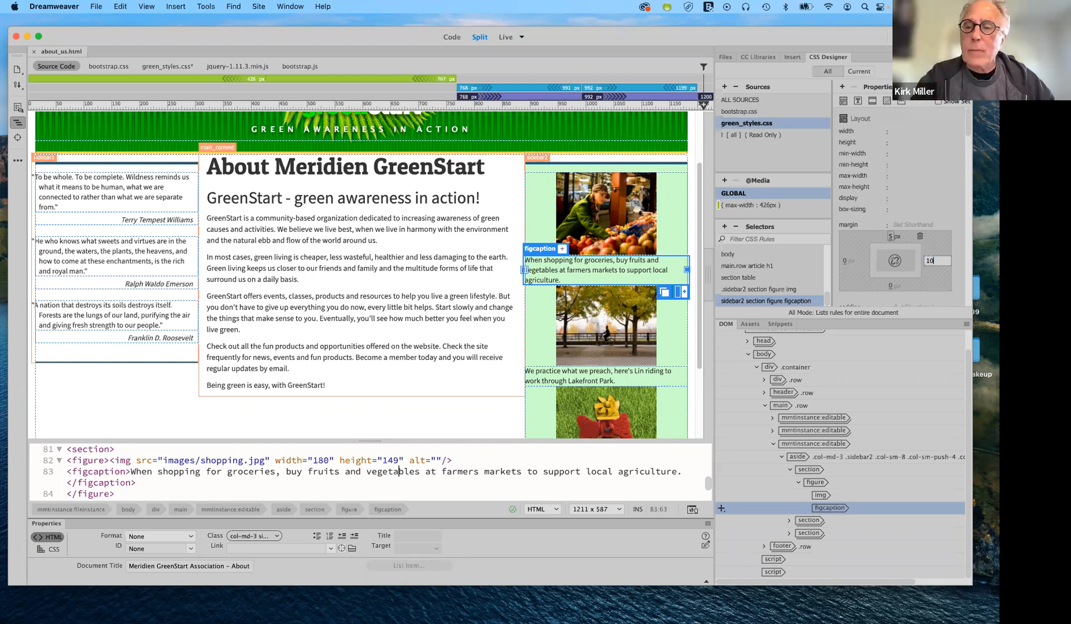
key(Return)
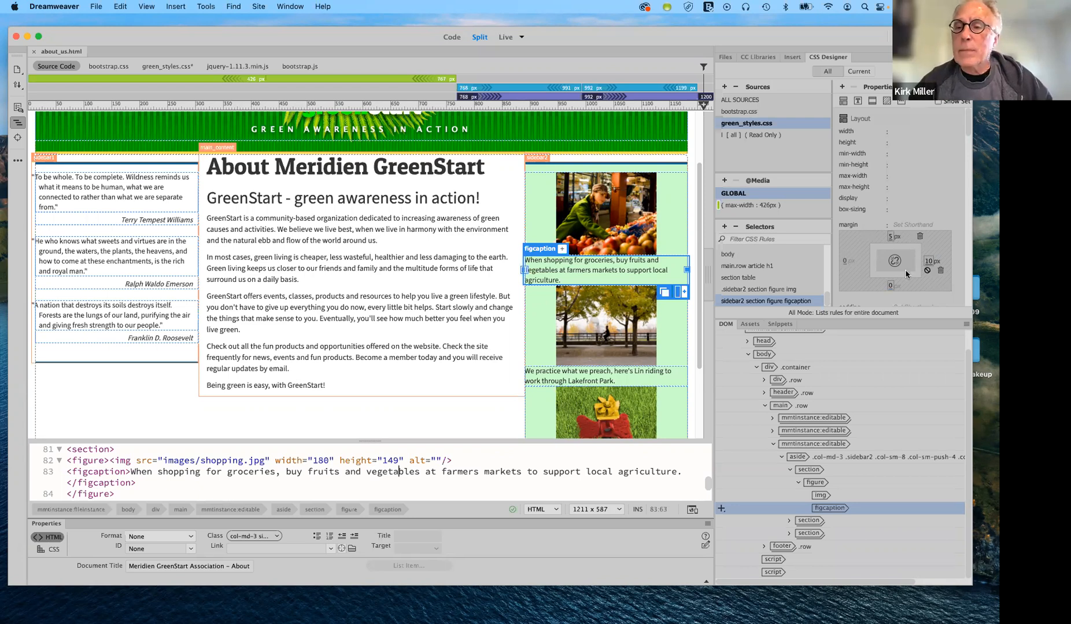
Set the bottom margin of the sidebar figcaption rule to 15px and its left margin to 10px.
click(891, 286)
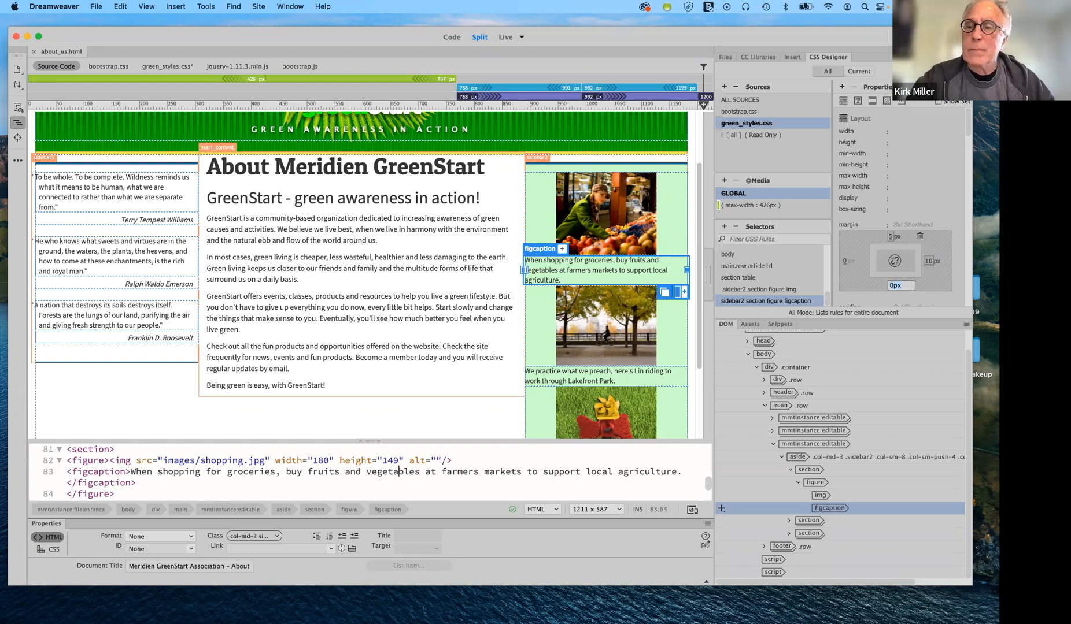
text(15)
key(Return)
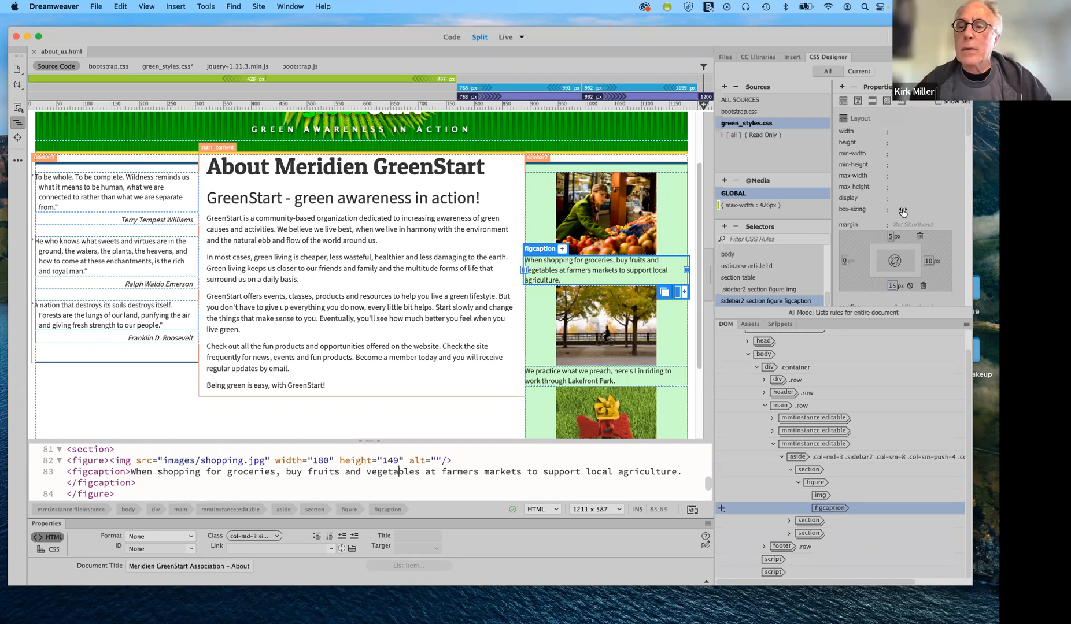
click(843, 267)
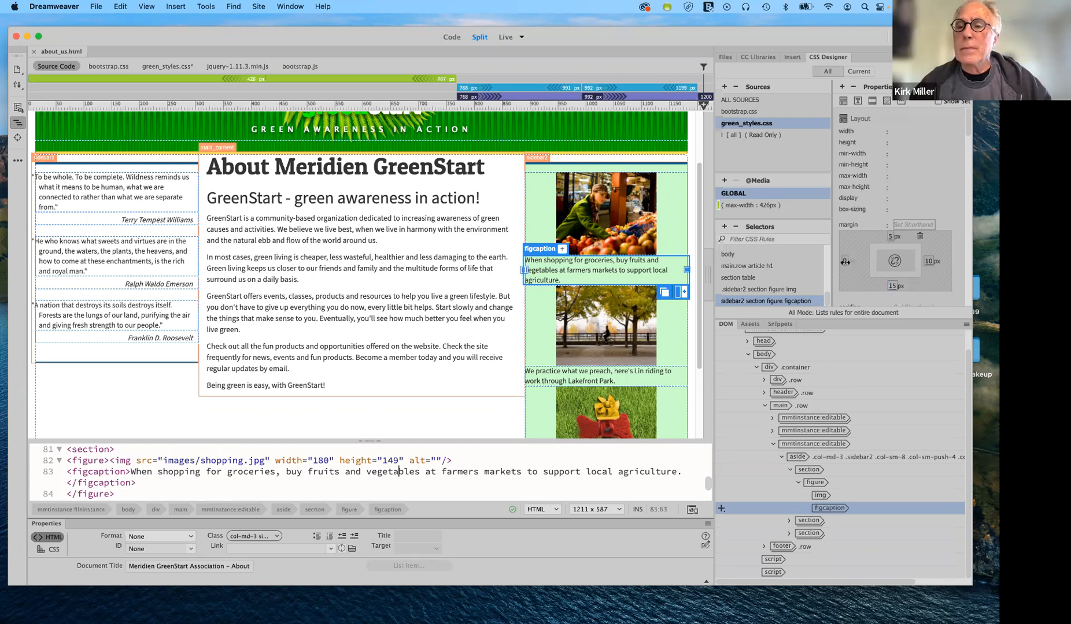
click(843, 261)
text(10)
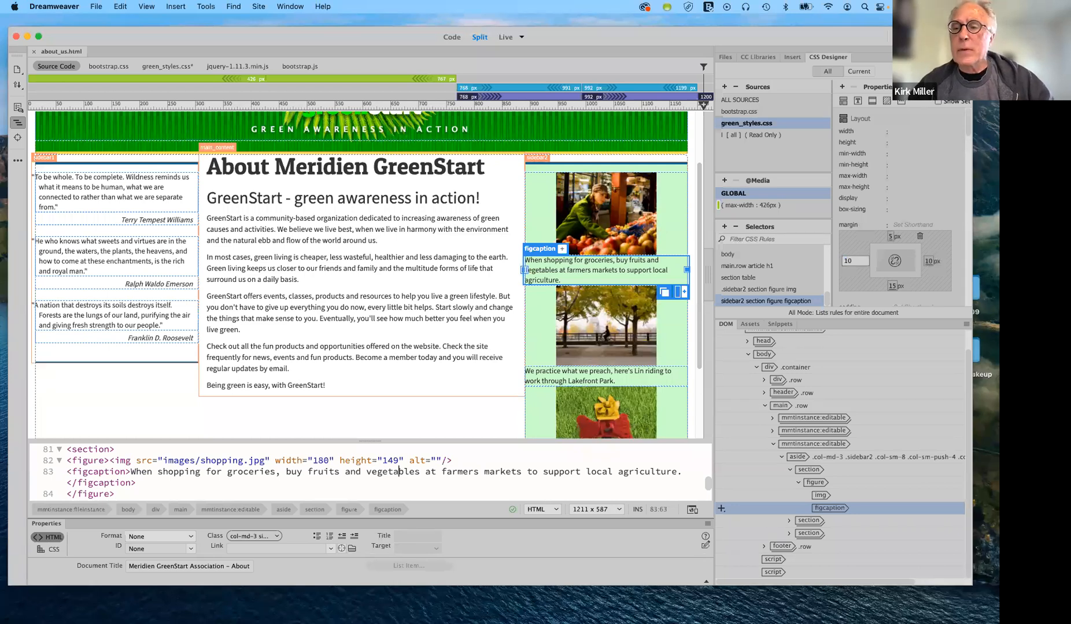
key(Return)
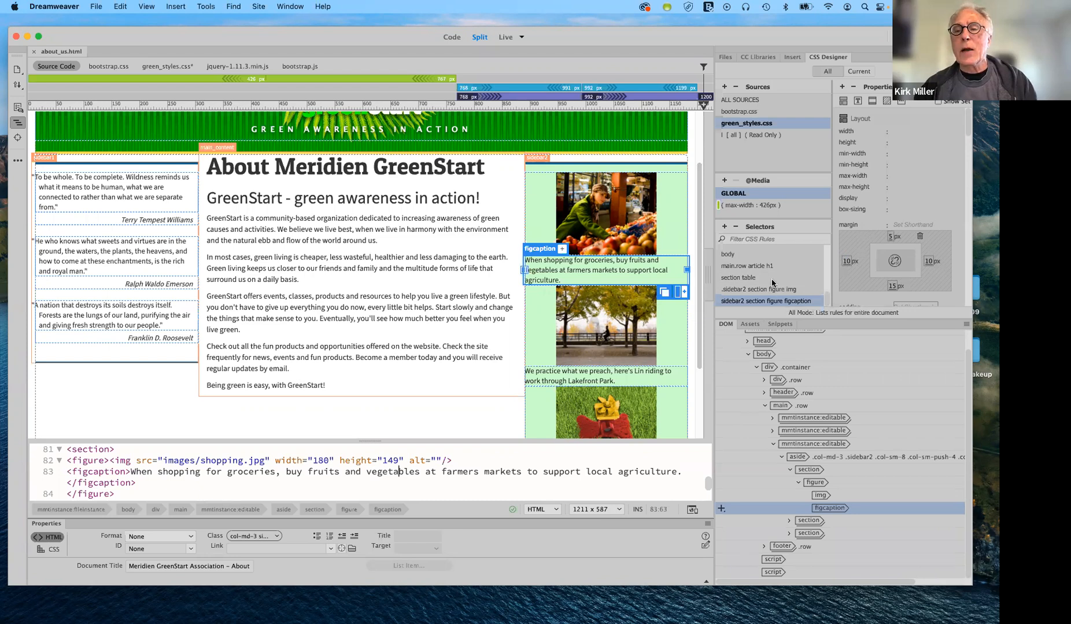
Correct the caption selector's name to .sidebar2 section figure figcaption by adding the missing leading period.
click(737, 304)
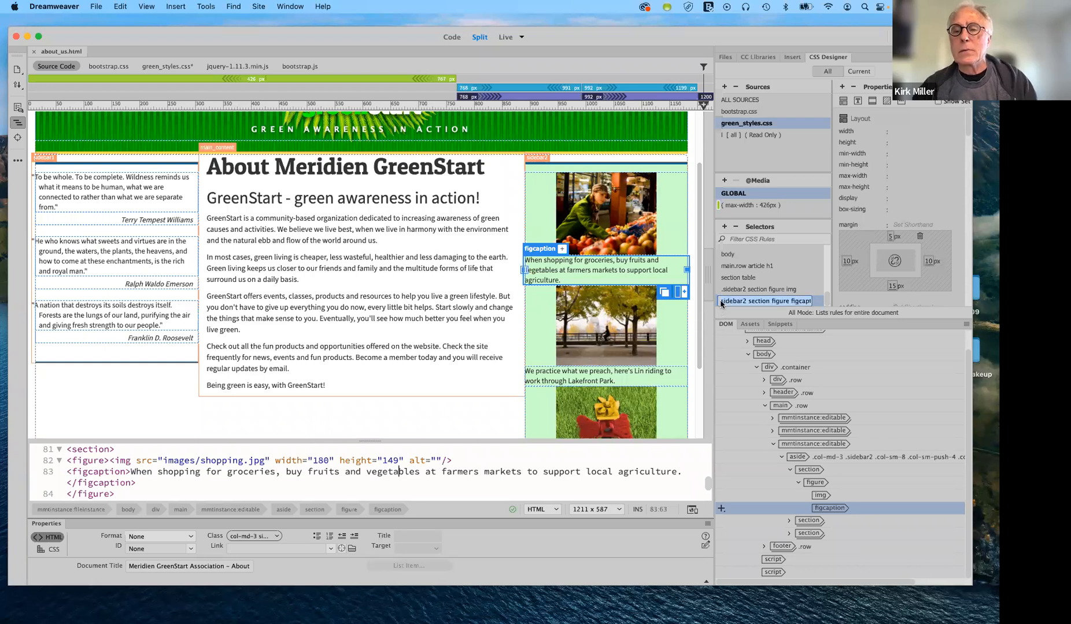
click(720, 301)
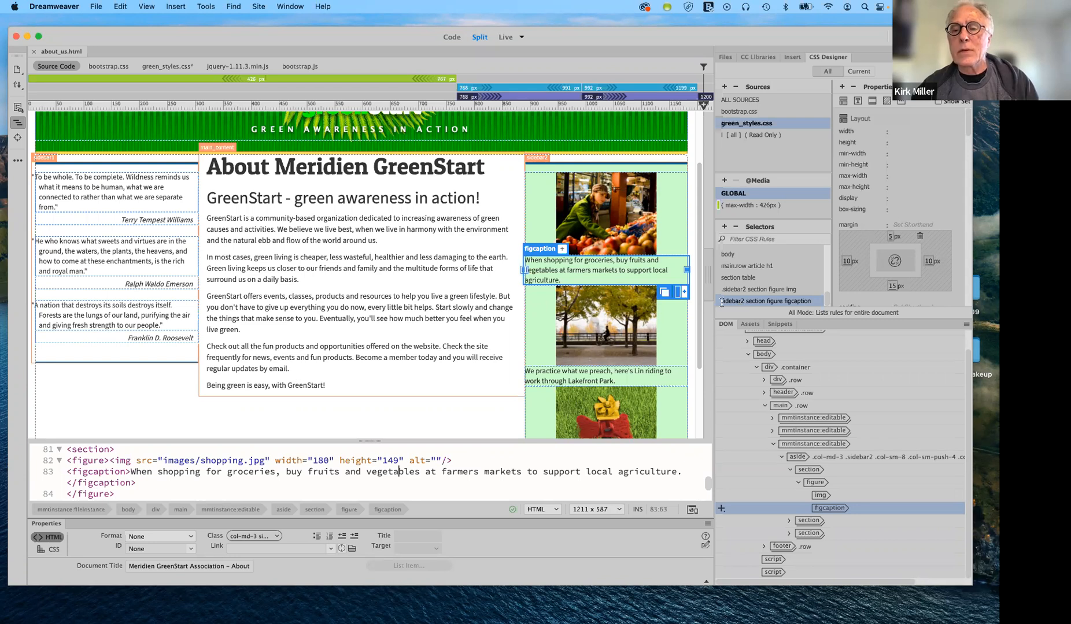
click(721, 301)
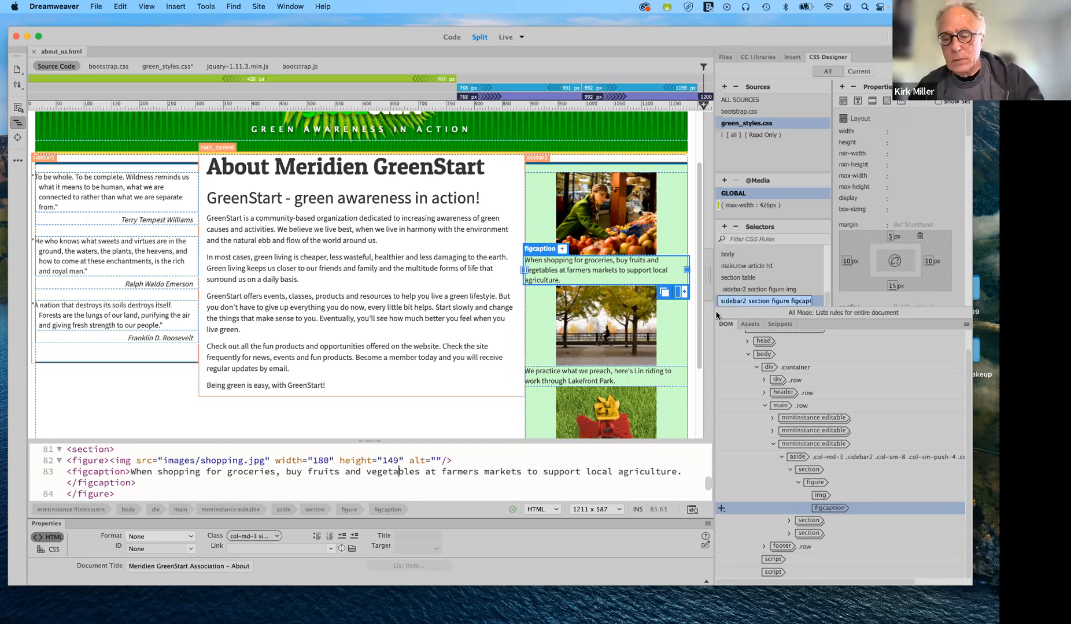
key(Left)
text(.)
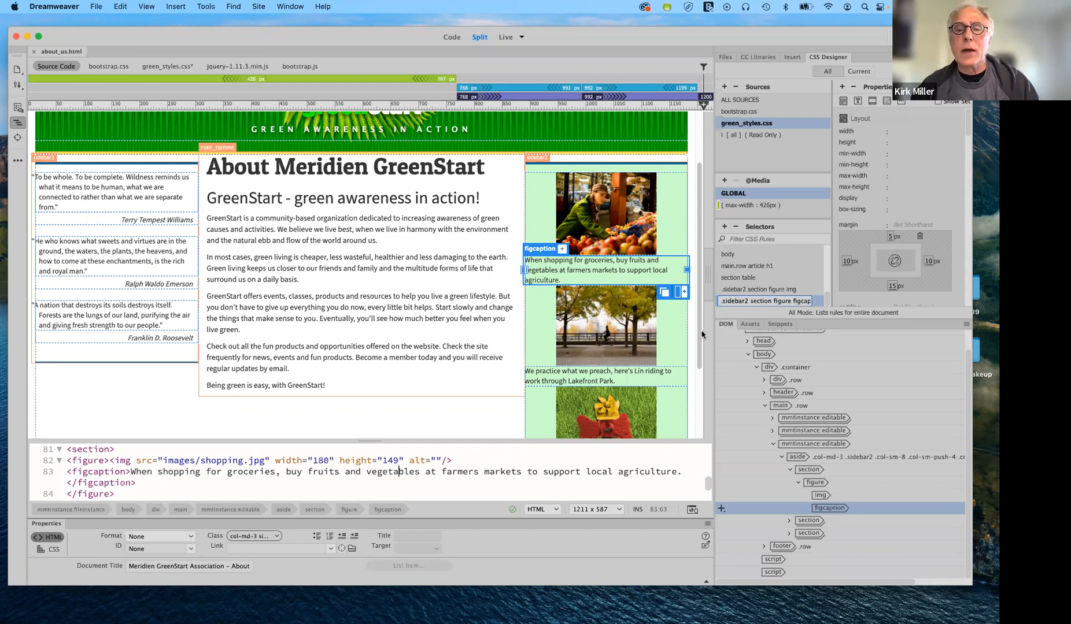
key(Return)
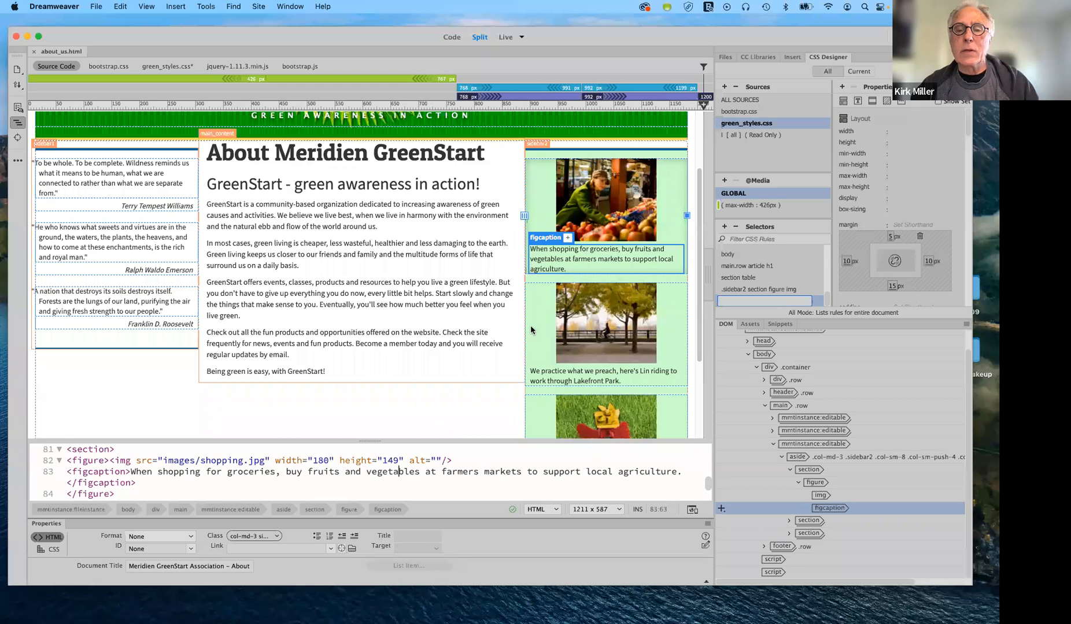
scroll(532, 328, down, 2)
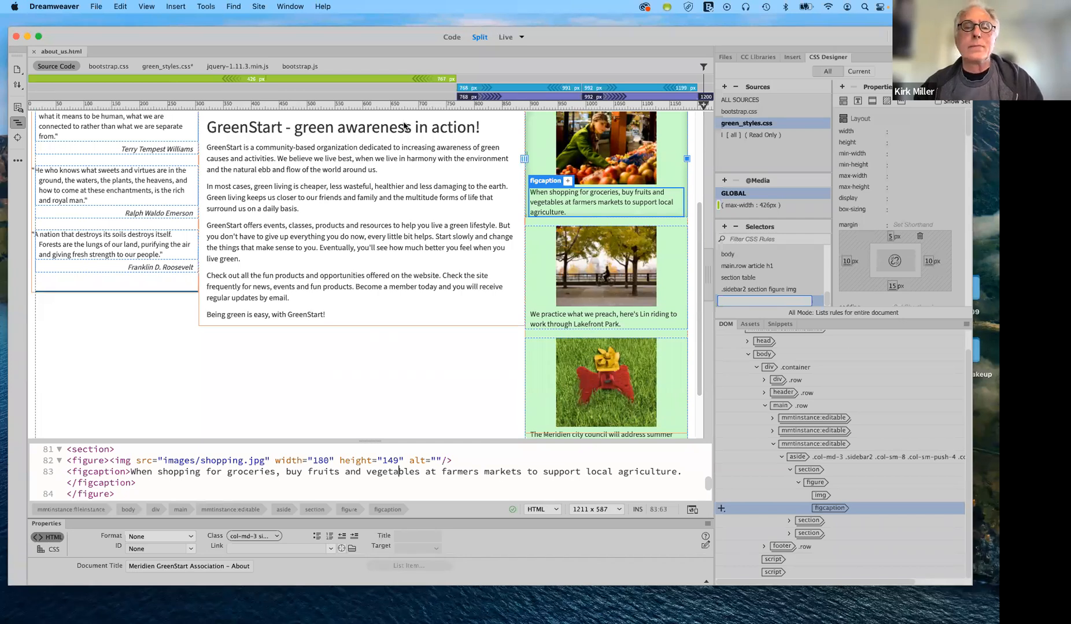
click(96, 7)
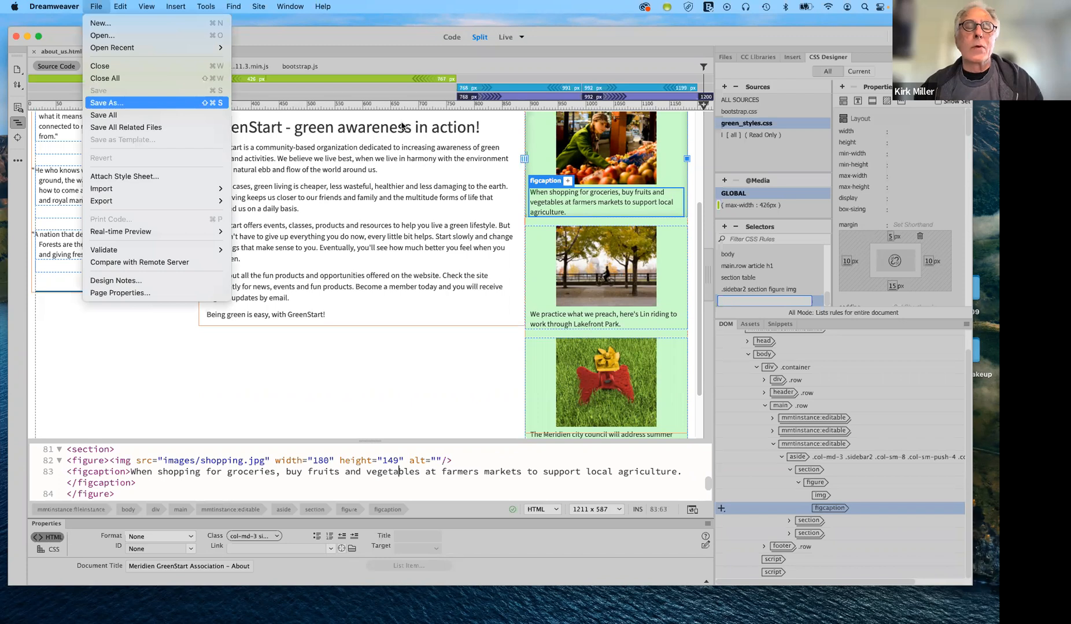
click(107, 103)
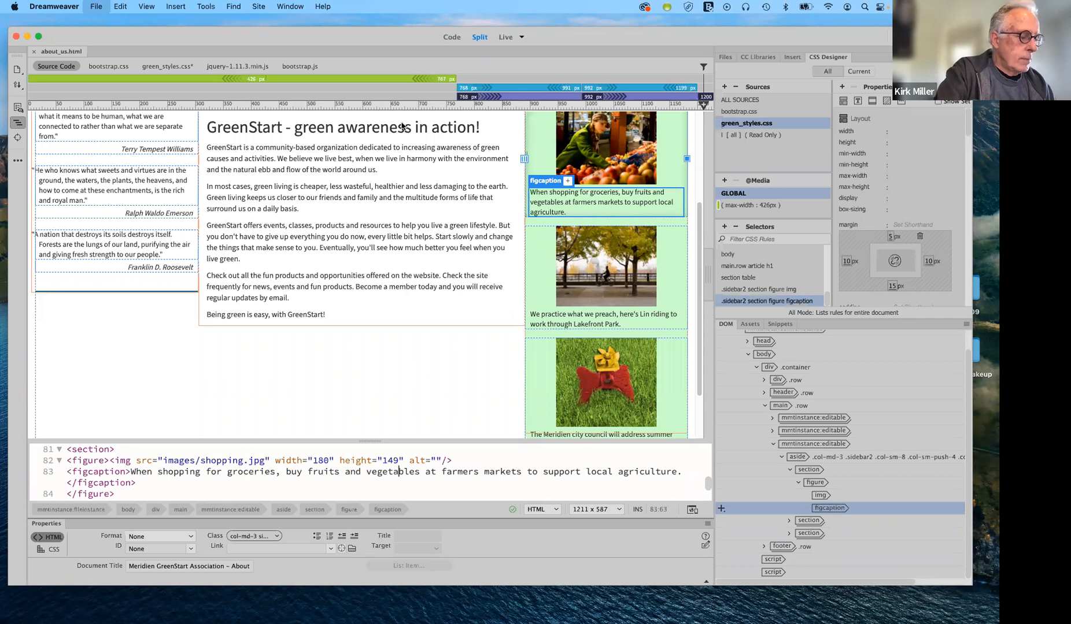
key(super+shift+s)
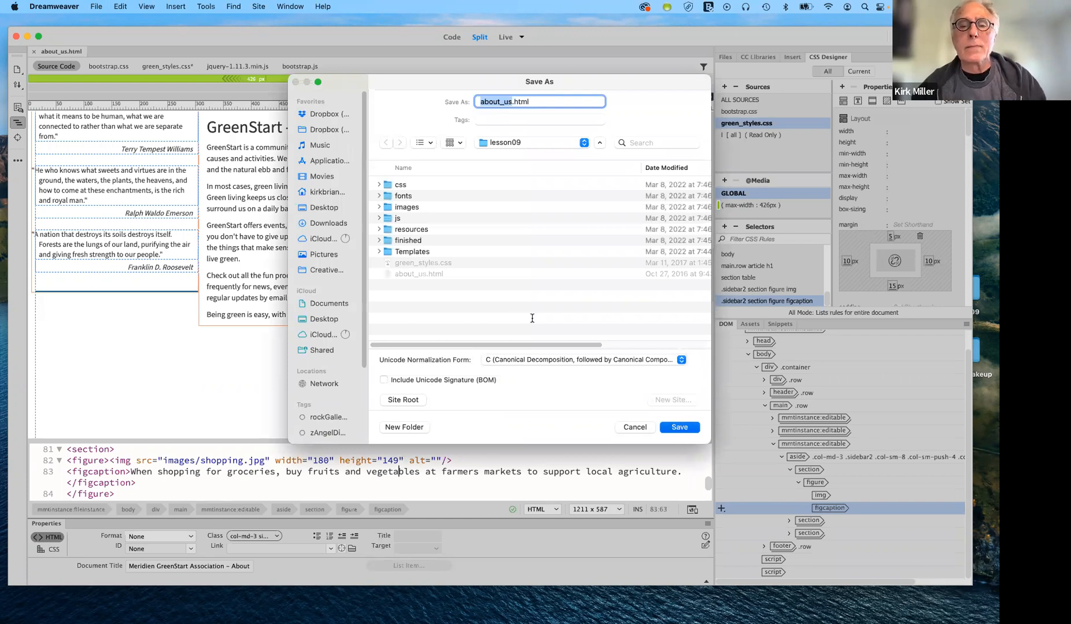
key(Return)
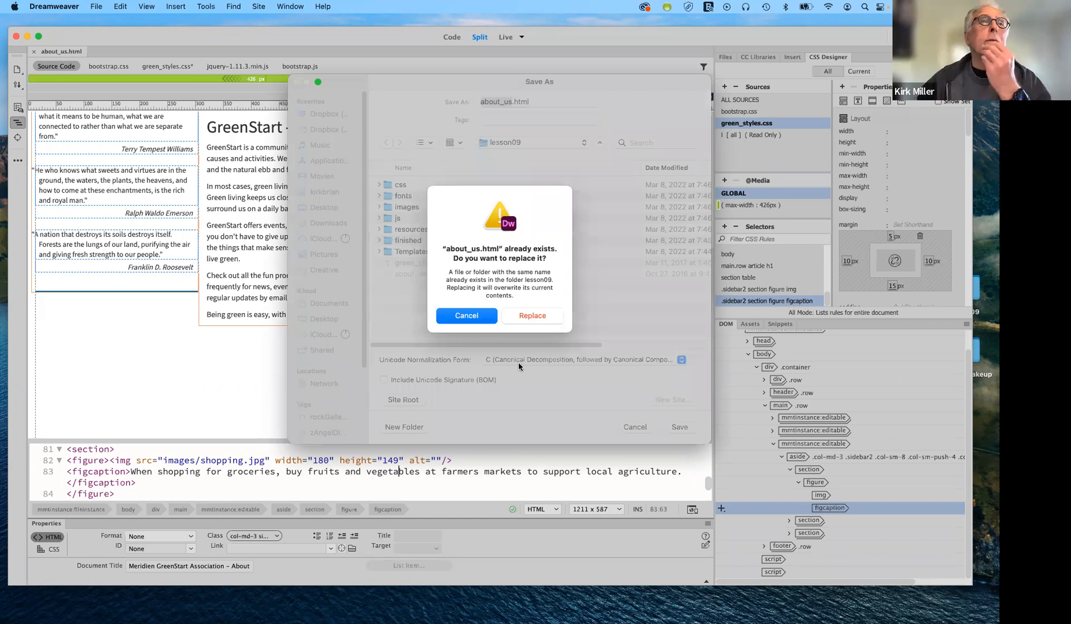
key(Escape)
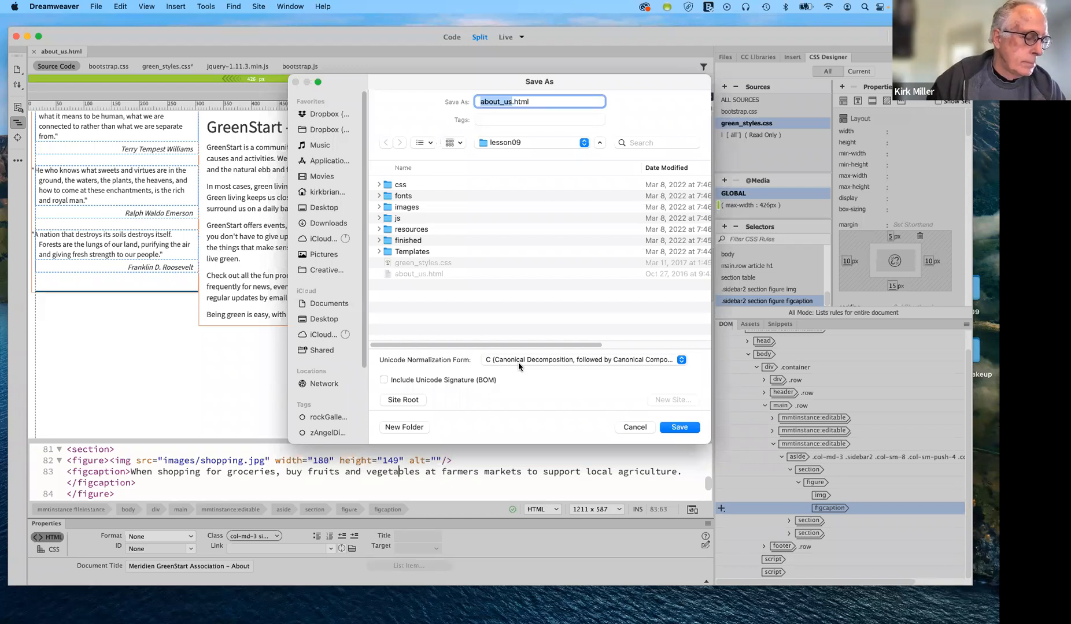
key(Escape)
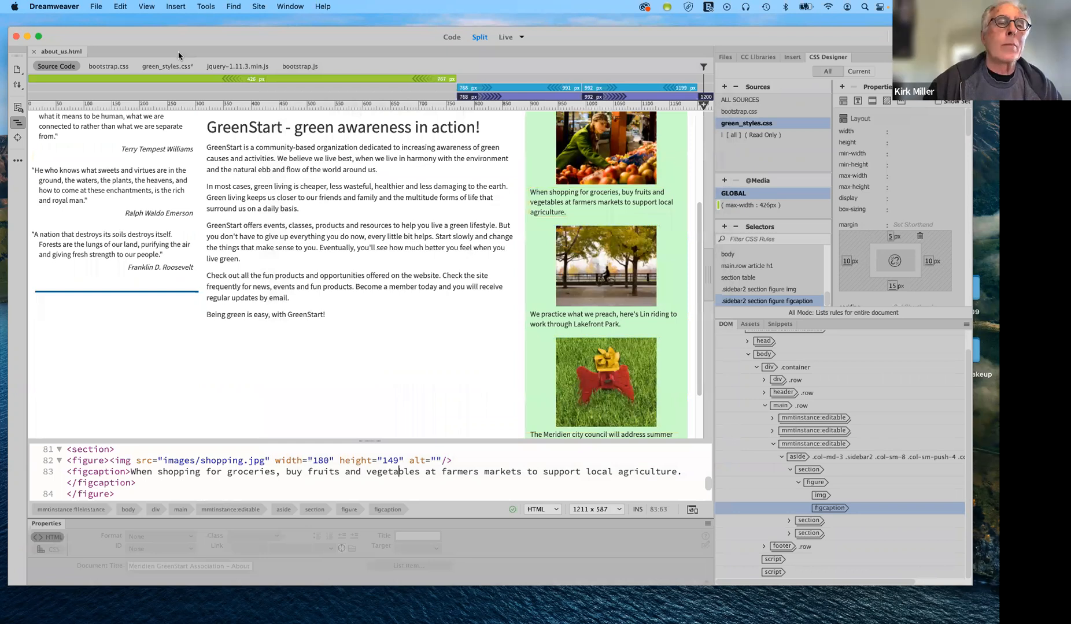
Save the pending style changes in green_styles.css.
scroll(127, 78, down, 3)
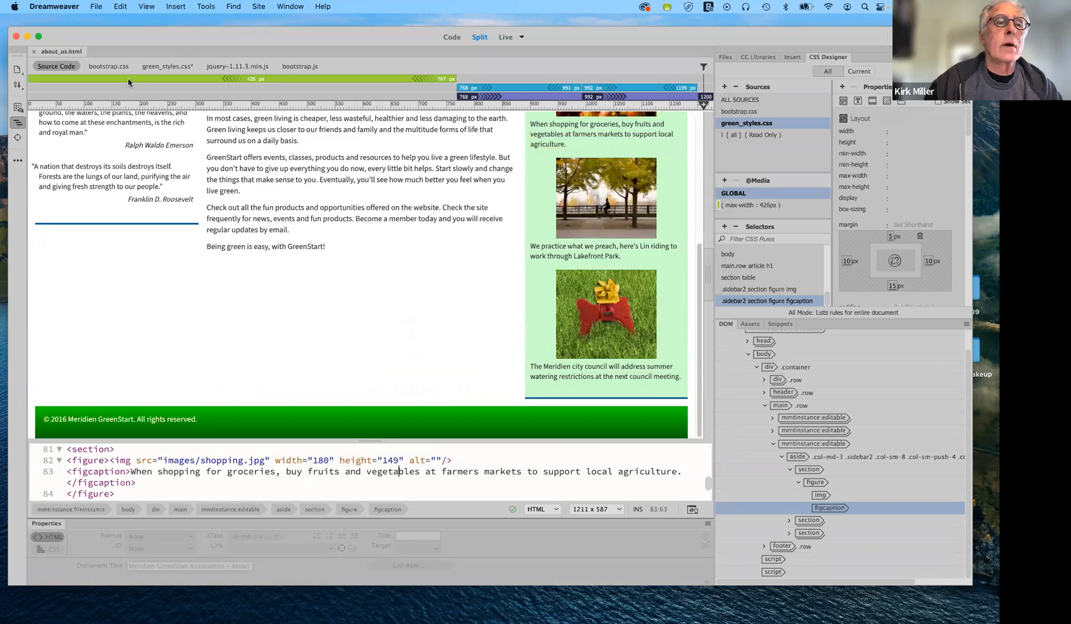
click(192, 68)
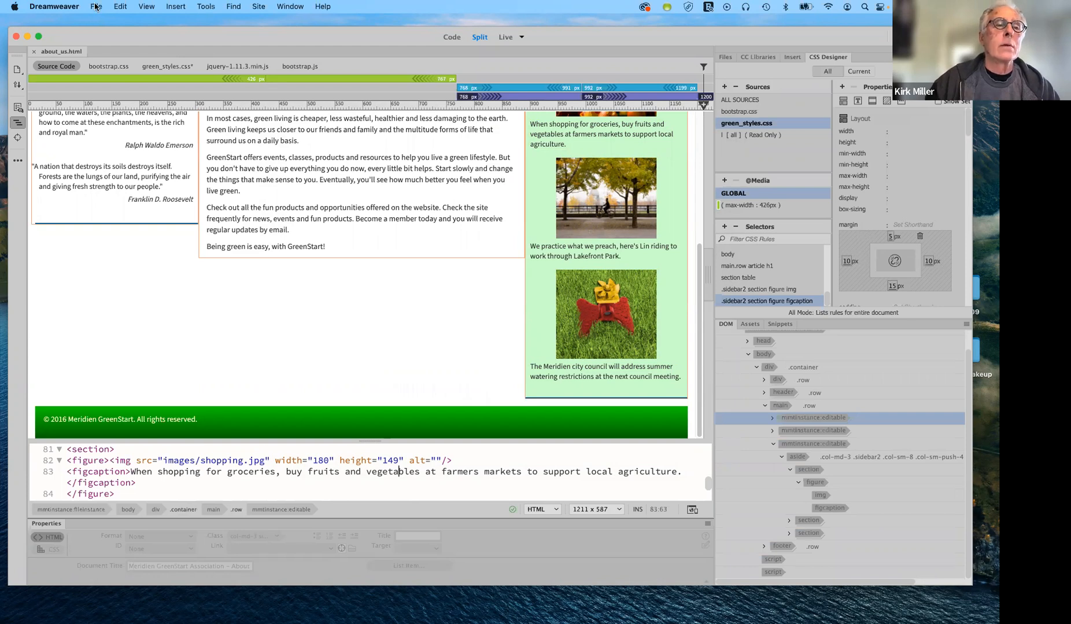
click(108, 120)
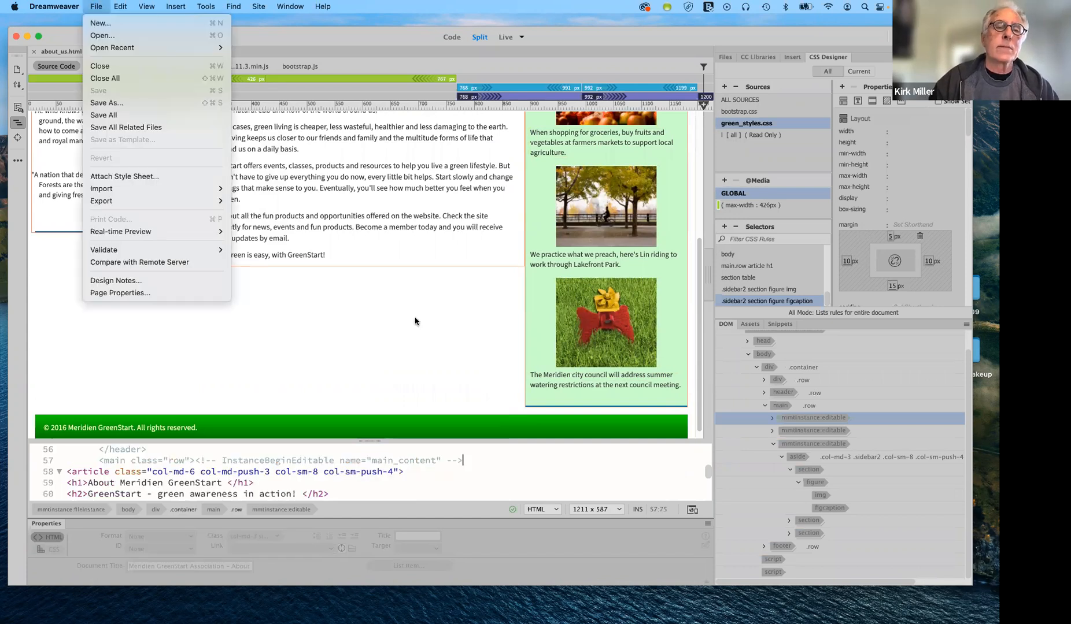
click(415, 321)
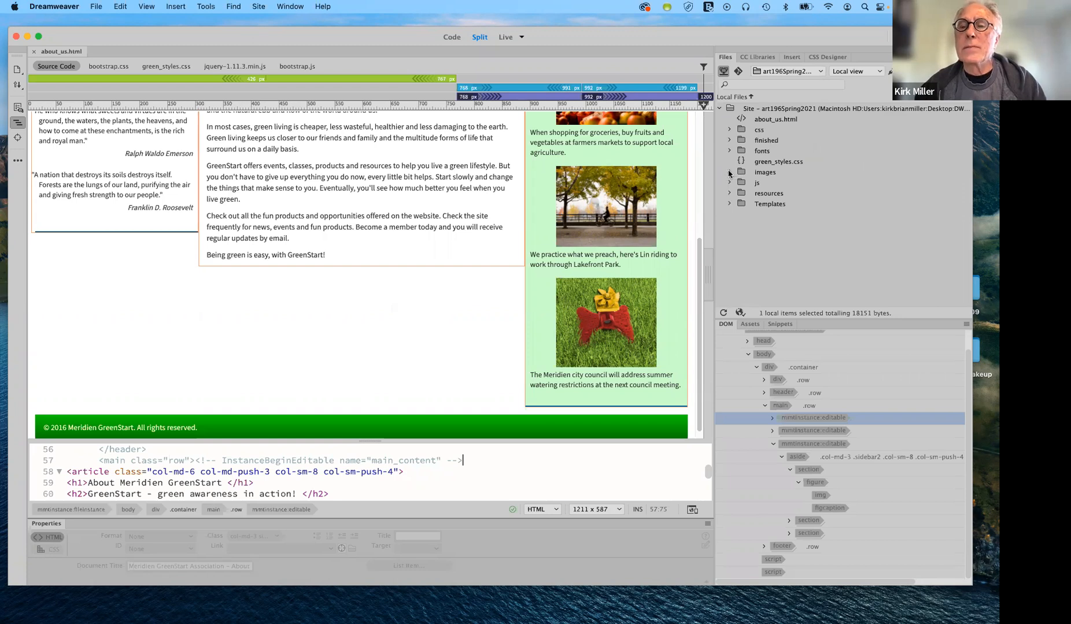
Look through the site's images folder, collapse it, and expand the resources folder to view its files.
click(729, 172)
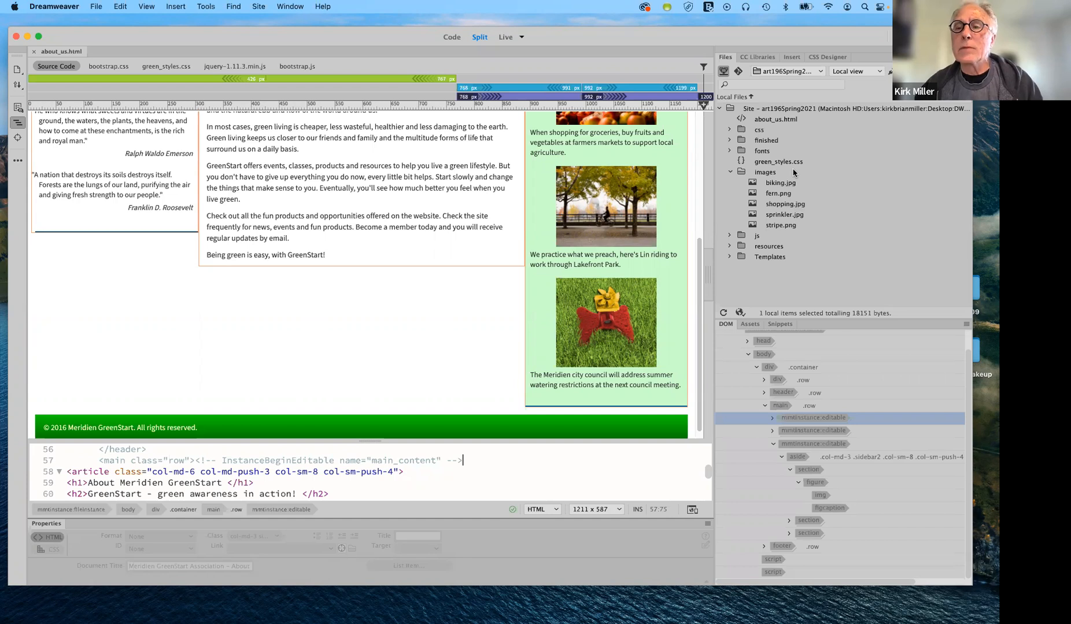
click(729, 172)
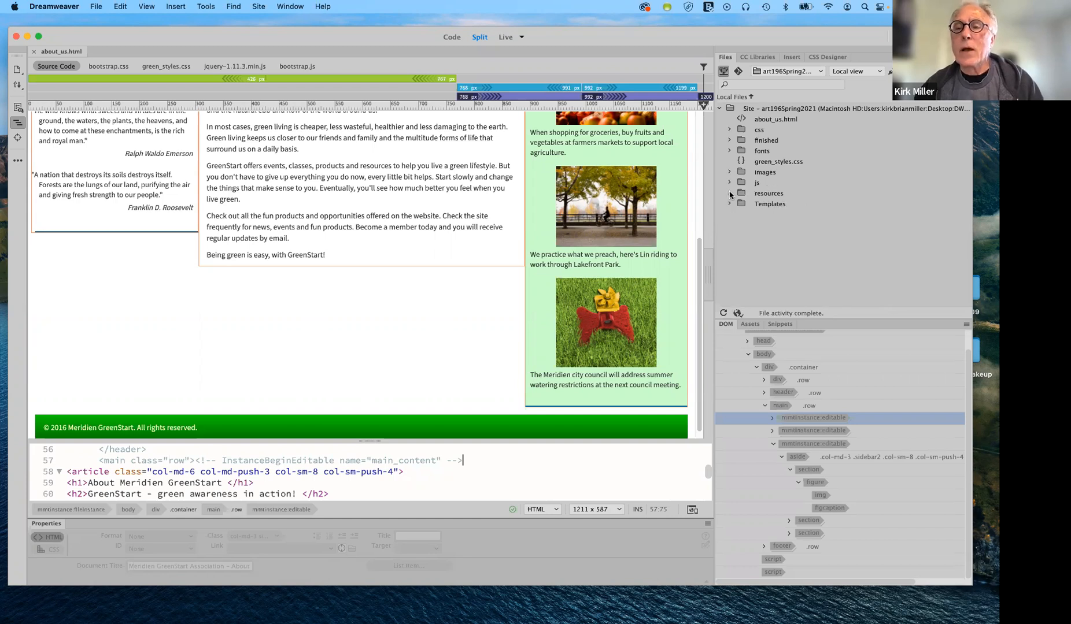
click(729, 194)
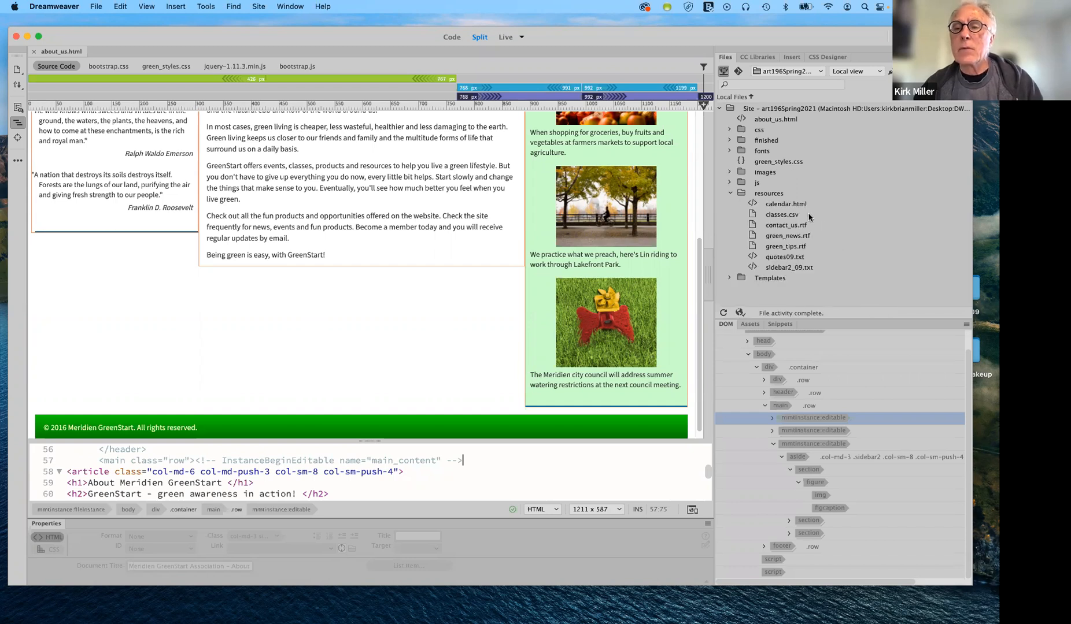
click(805, 208)
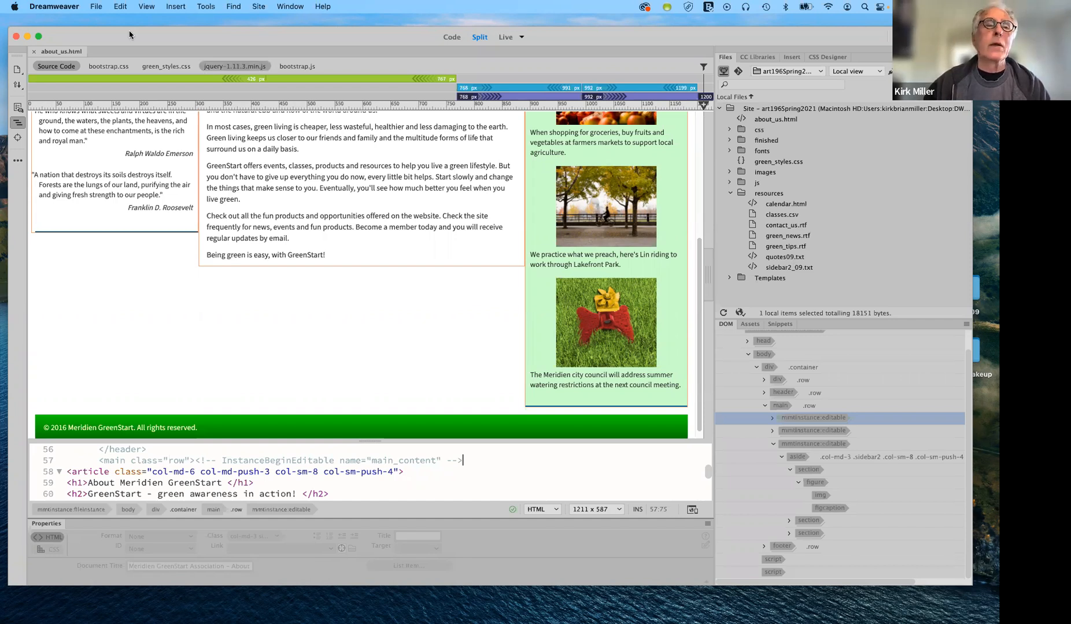
Create a new page from the mygreen_temp site template of the art196Spring2021 site.
drag(129, 30, 140, 23)
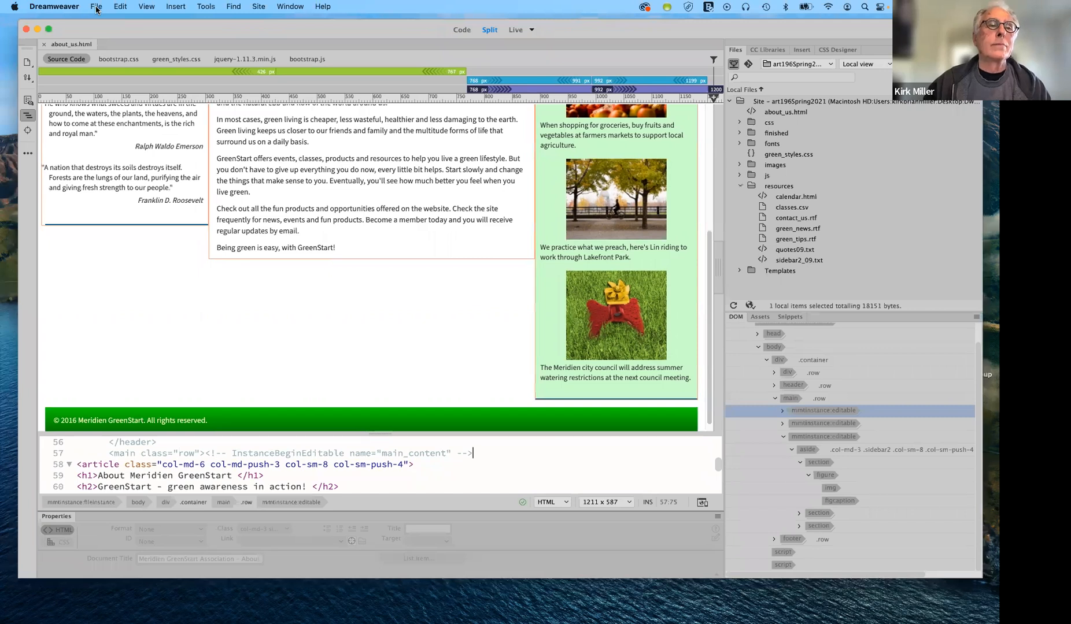
click(97, 7)
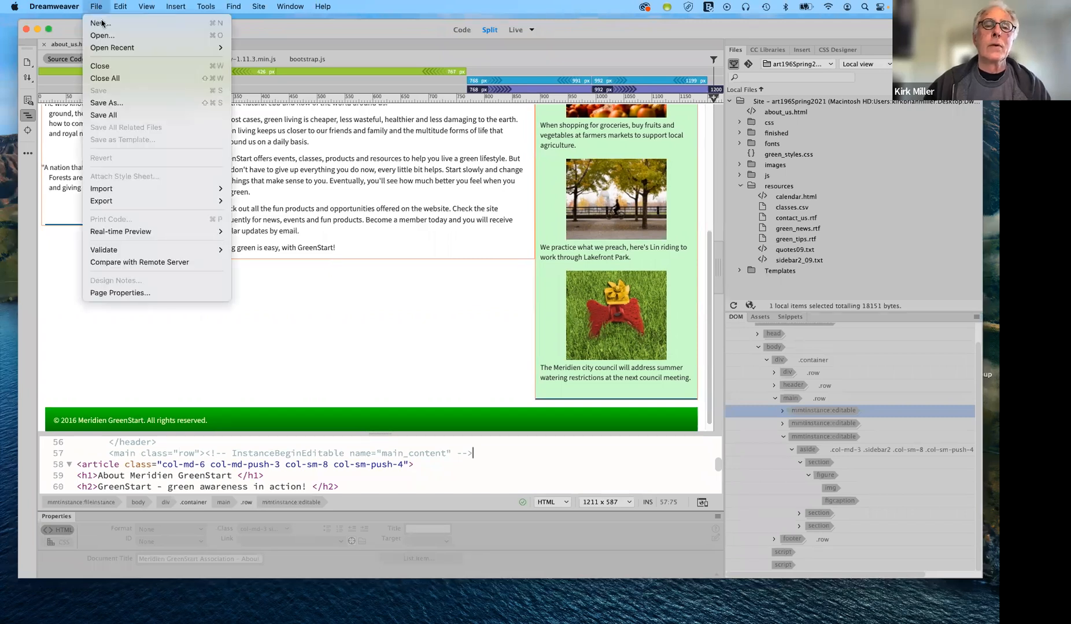
key(Down)
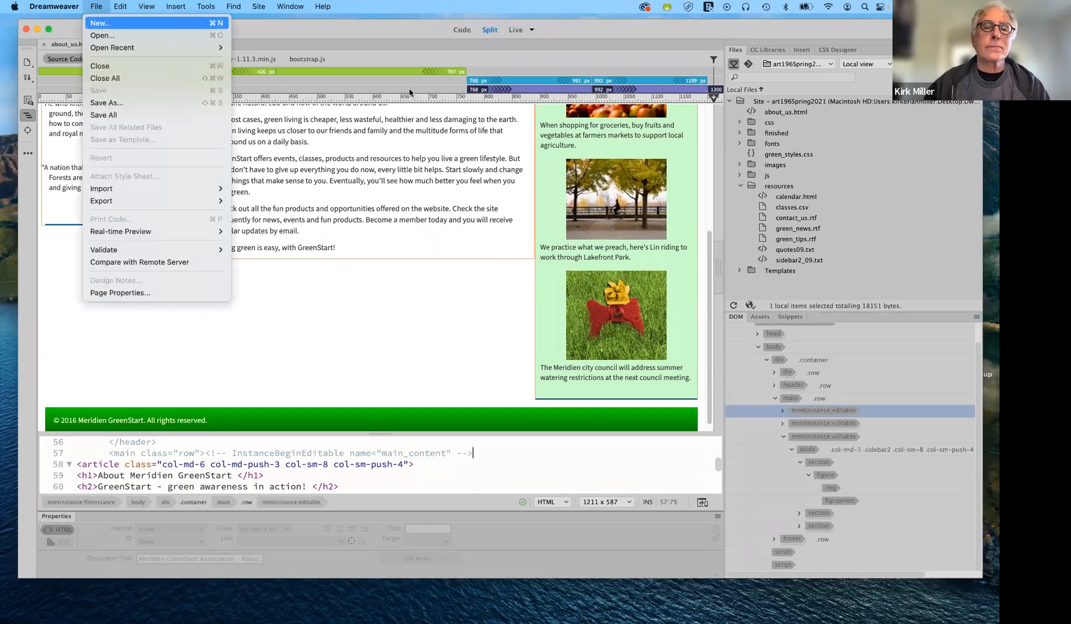
key(Escape)
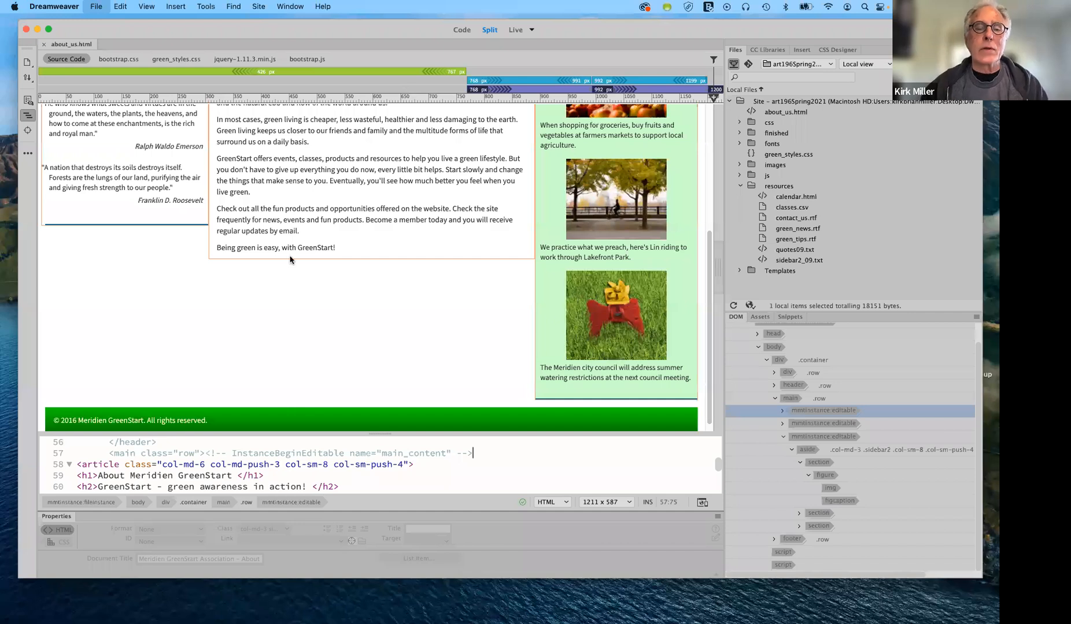
key(super+n)
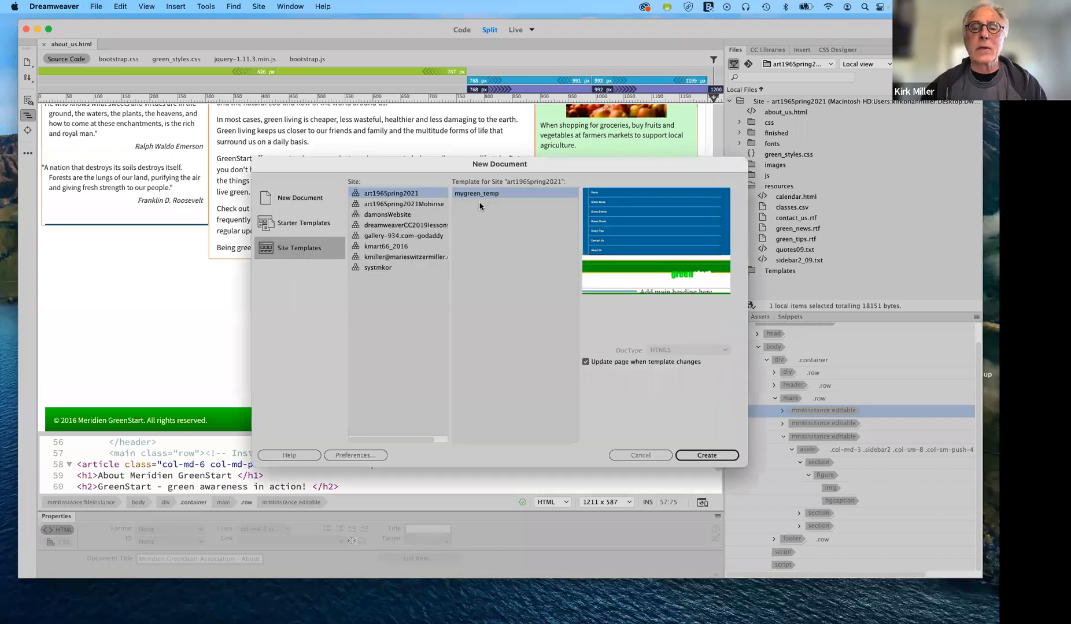
click(715, 456)
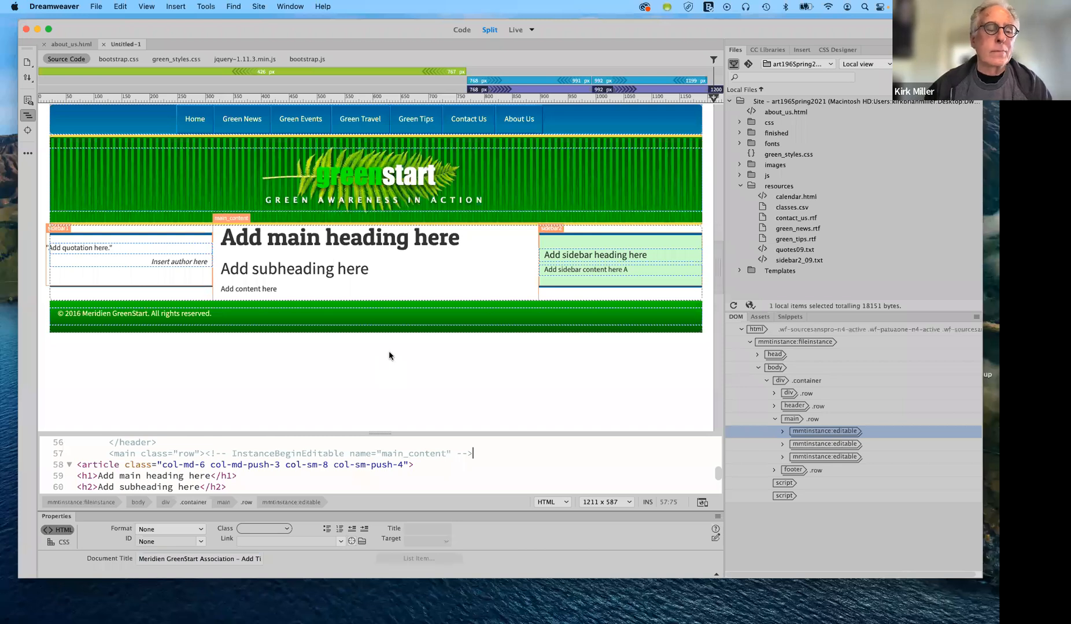
Enlarge the code view and replace the "Add Title Here" placeholder in the page's title element with "Green News".
drag(386, 433, 386, 385)
scroll(329, 442, down, 2)
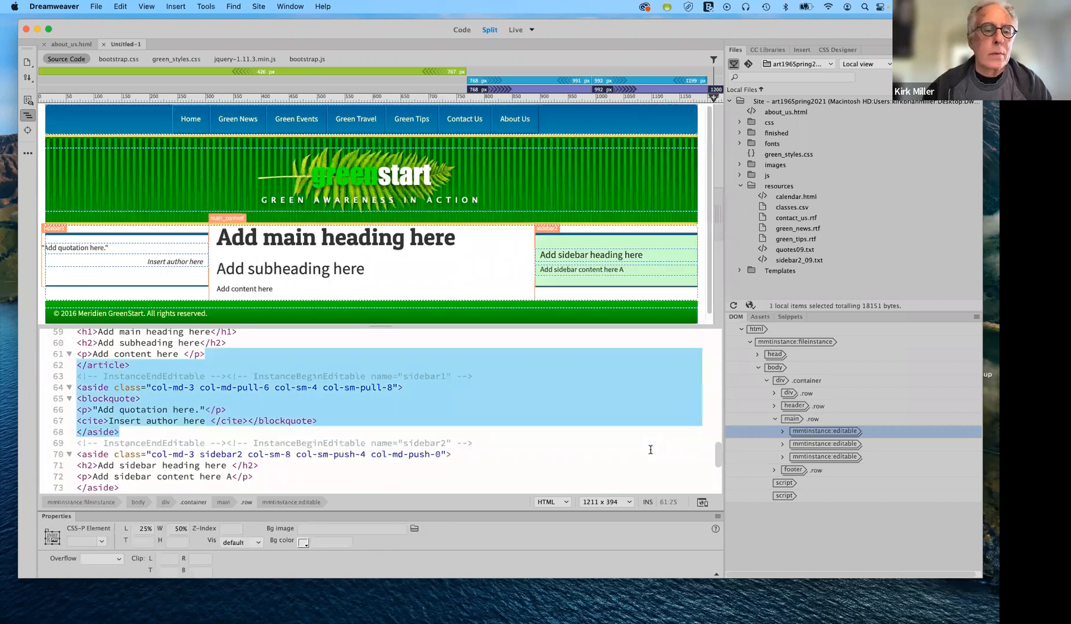
click(439, 399)
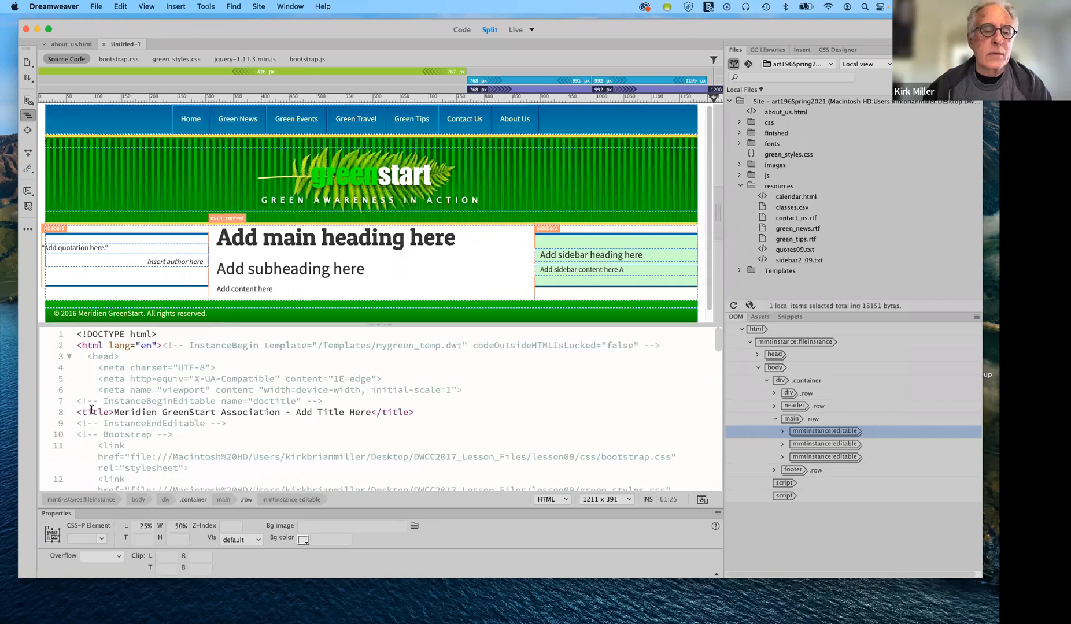
click(297, 412)
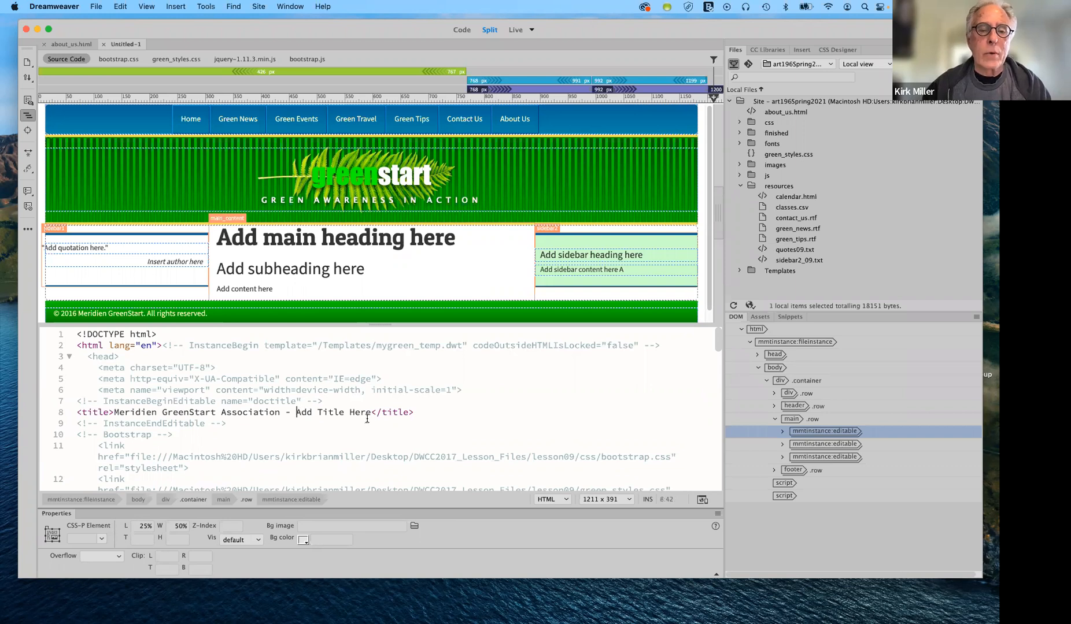
key(shift+Down)
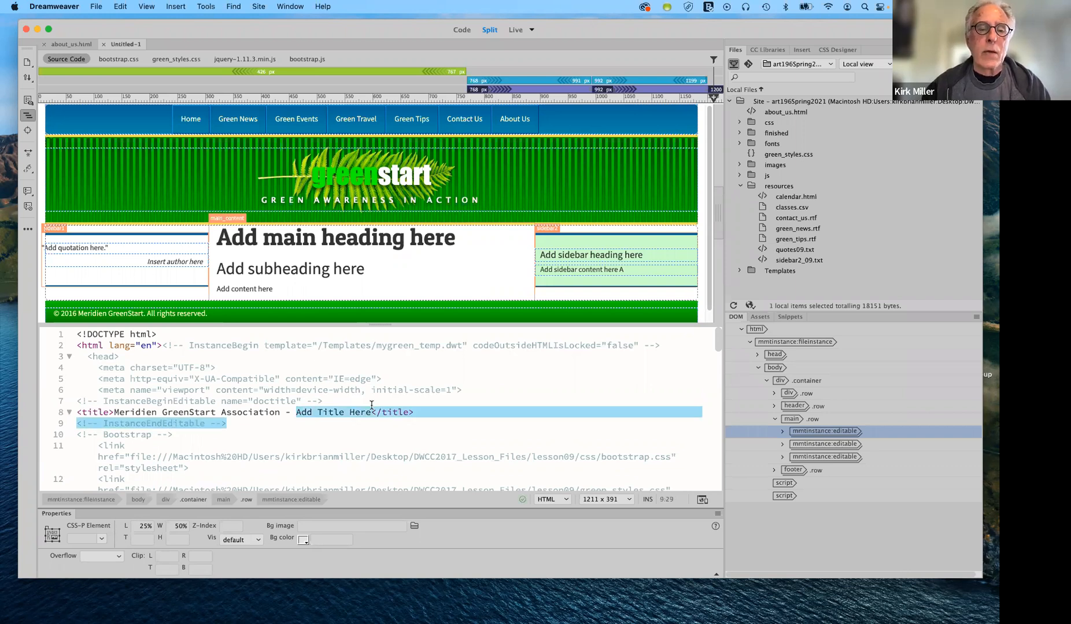
shift+click(371, 406)
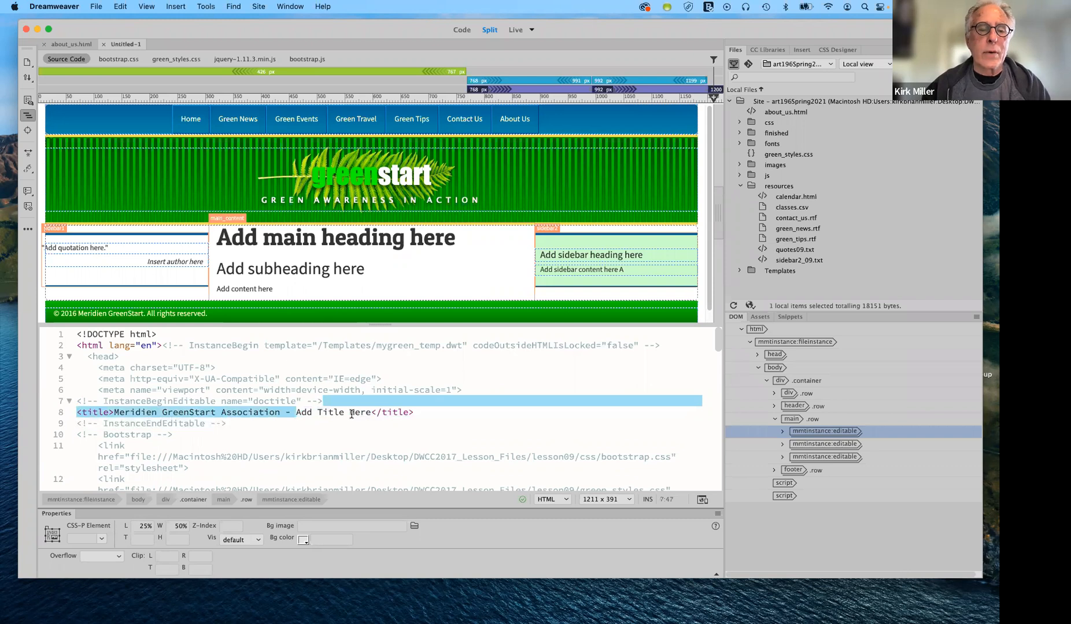
click(295, 413)
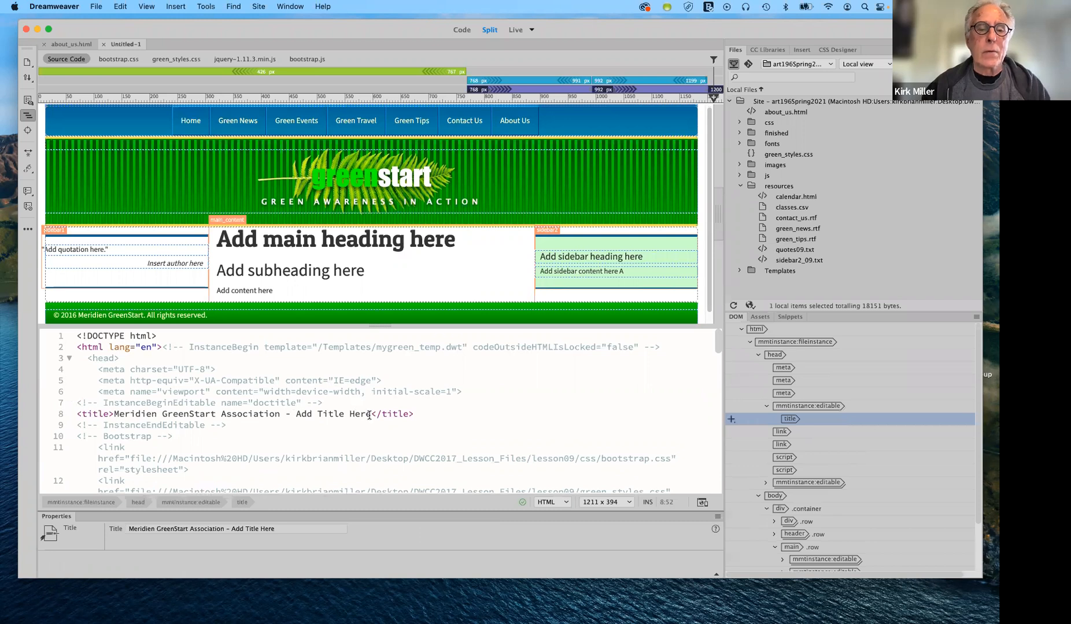
drag(369, 415, 296, 415)
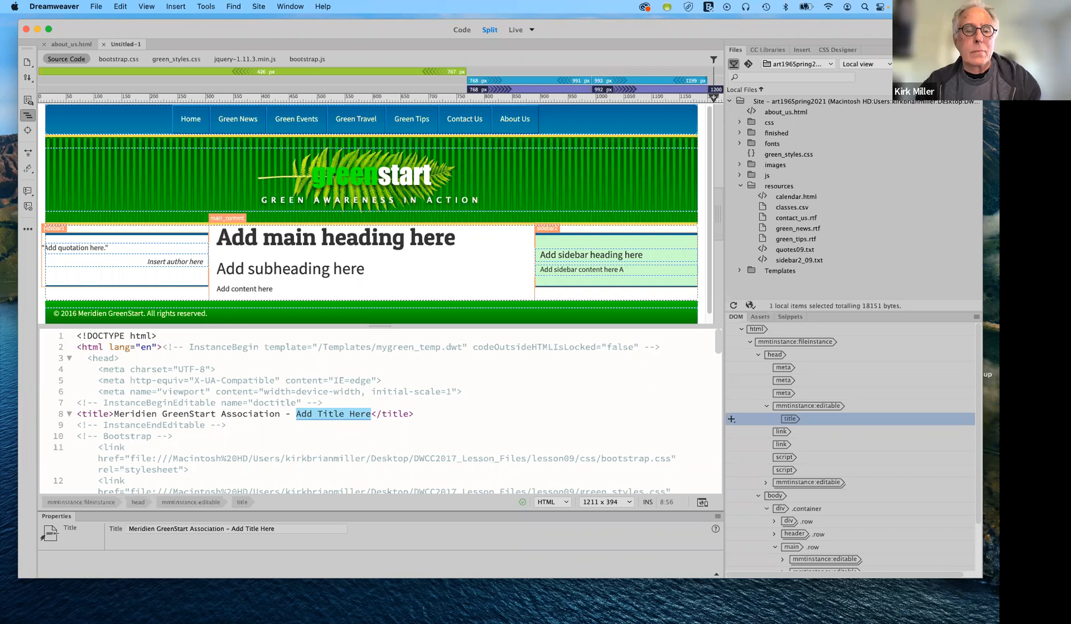
text(G)
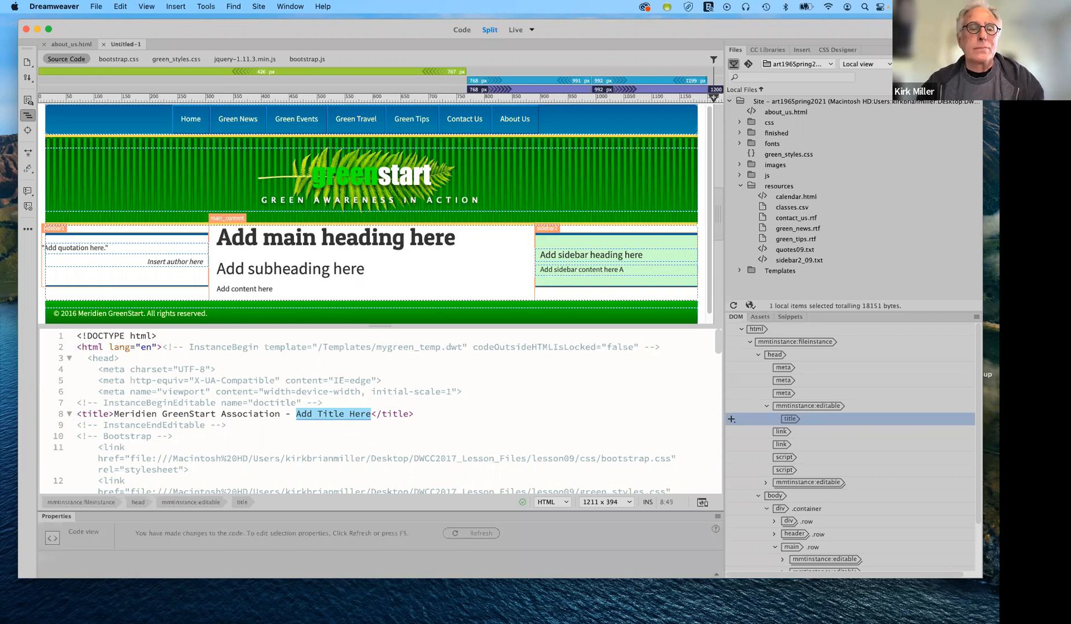
text(reen New)
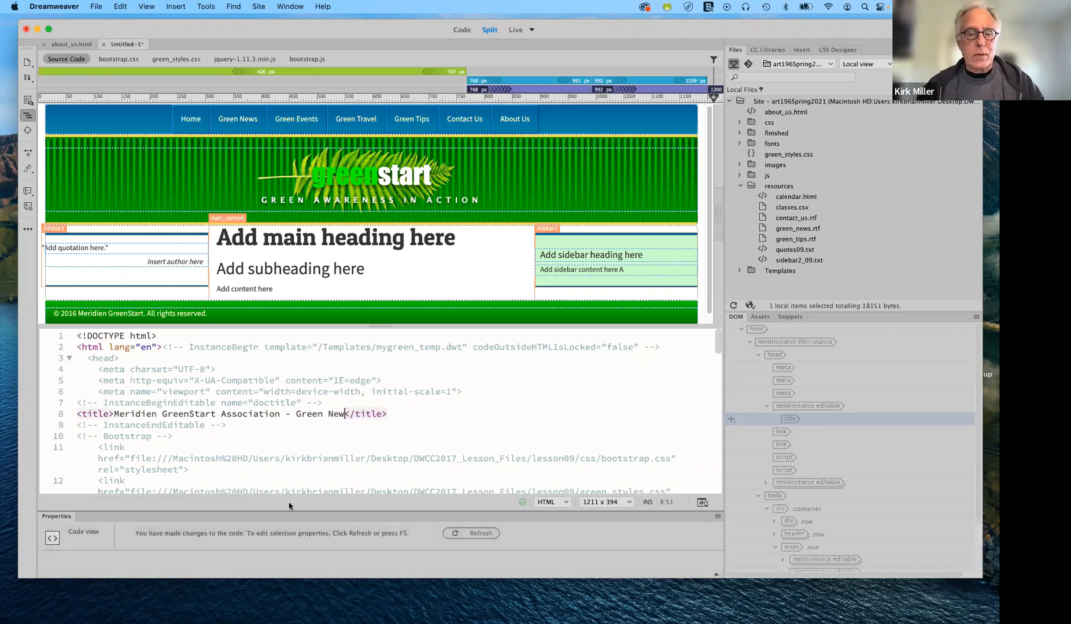
text(s)
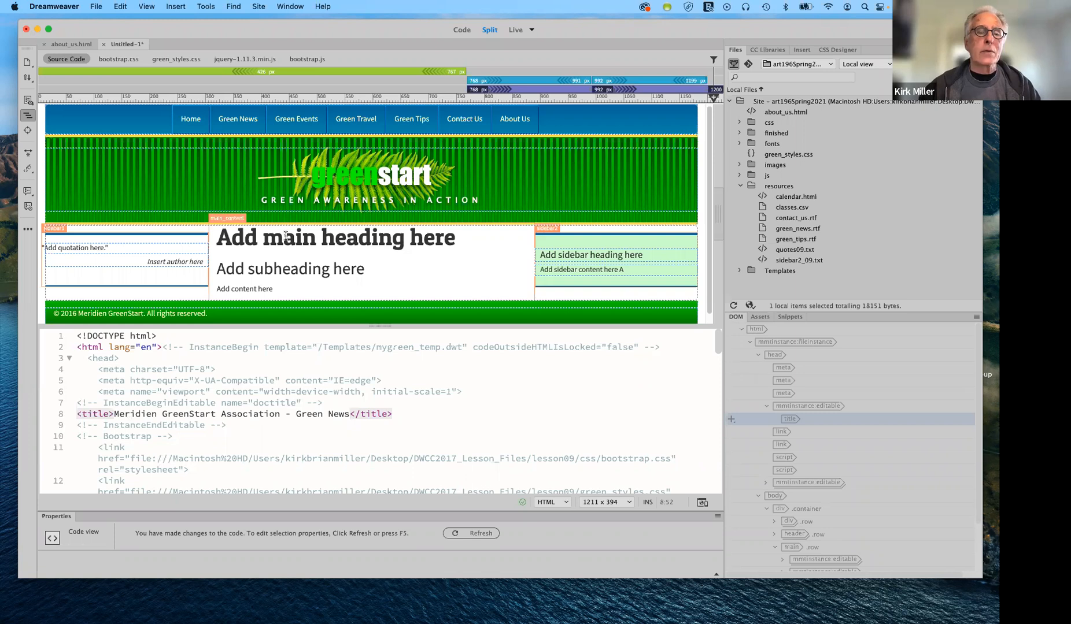
Replace the main heading placeholder in the main content area with "Green News".
click(246, 243)
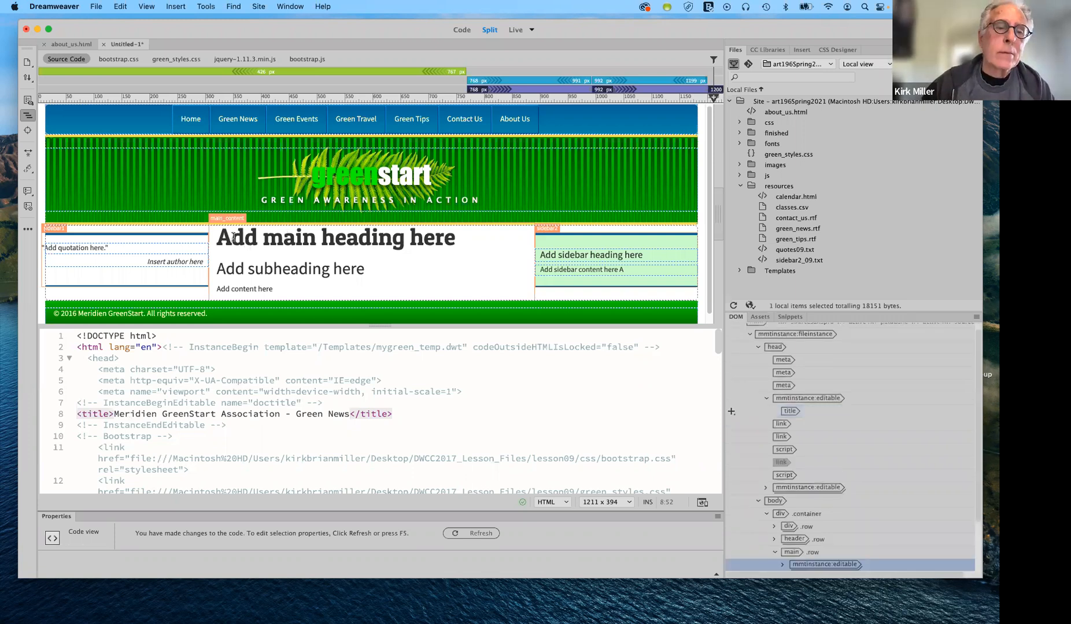
click(233, 237)
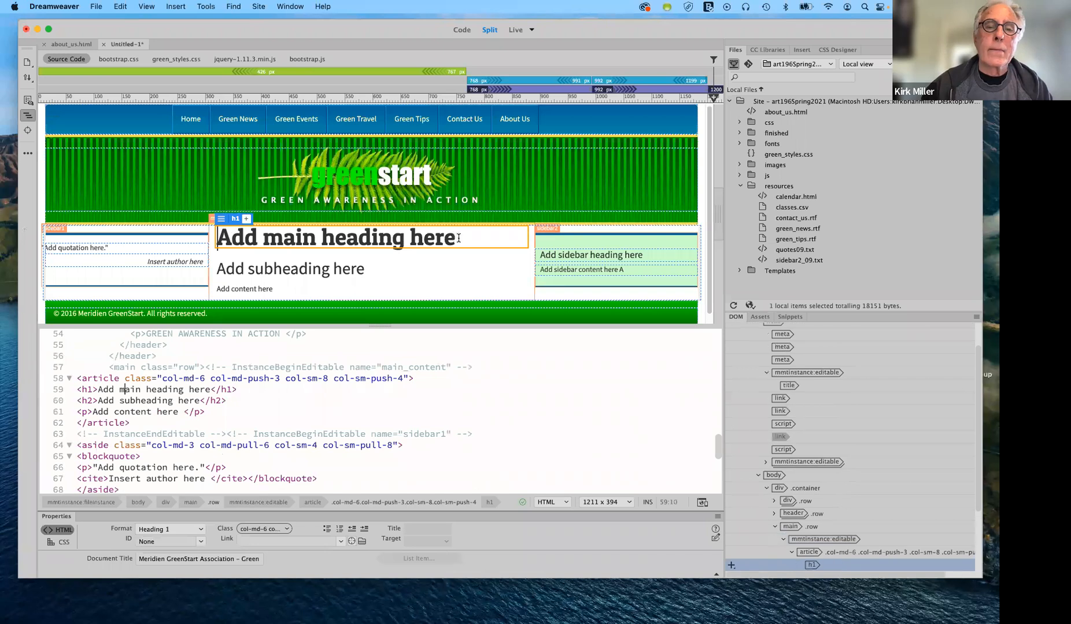
drag(217, 238, 445, 236)
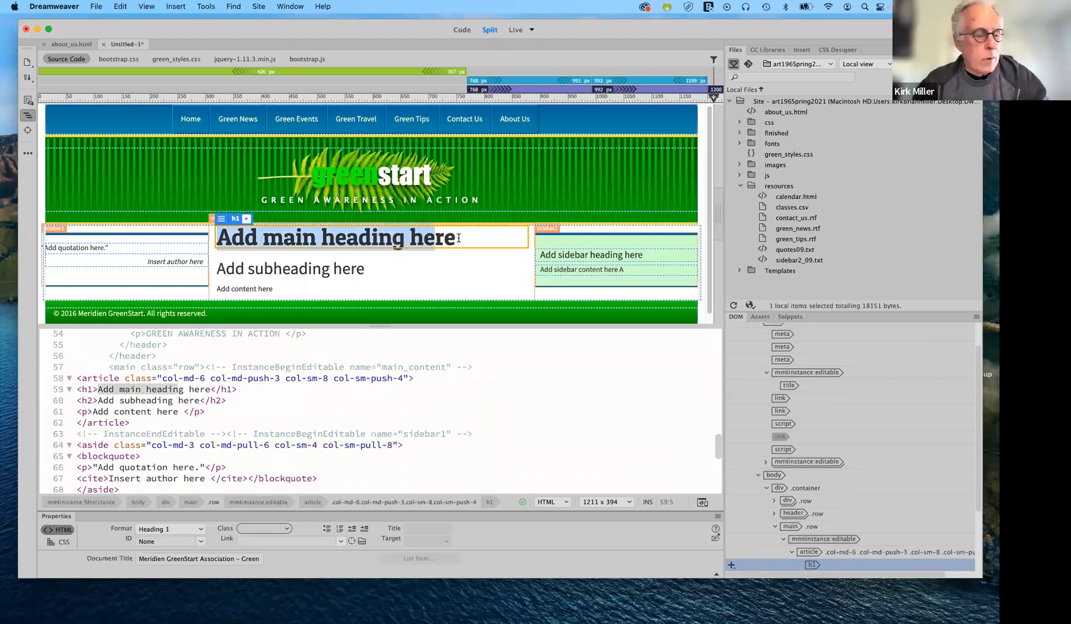
drag(445, 236, 446, 237)
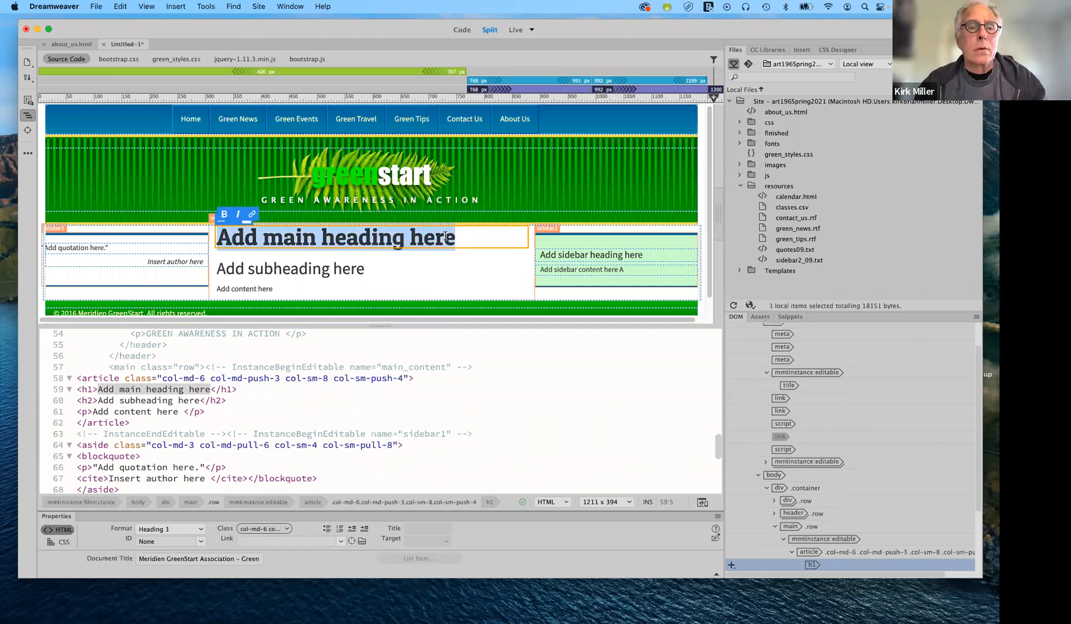
text(G)
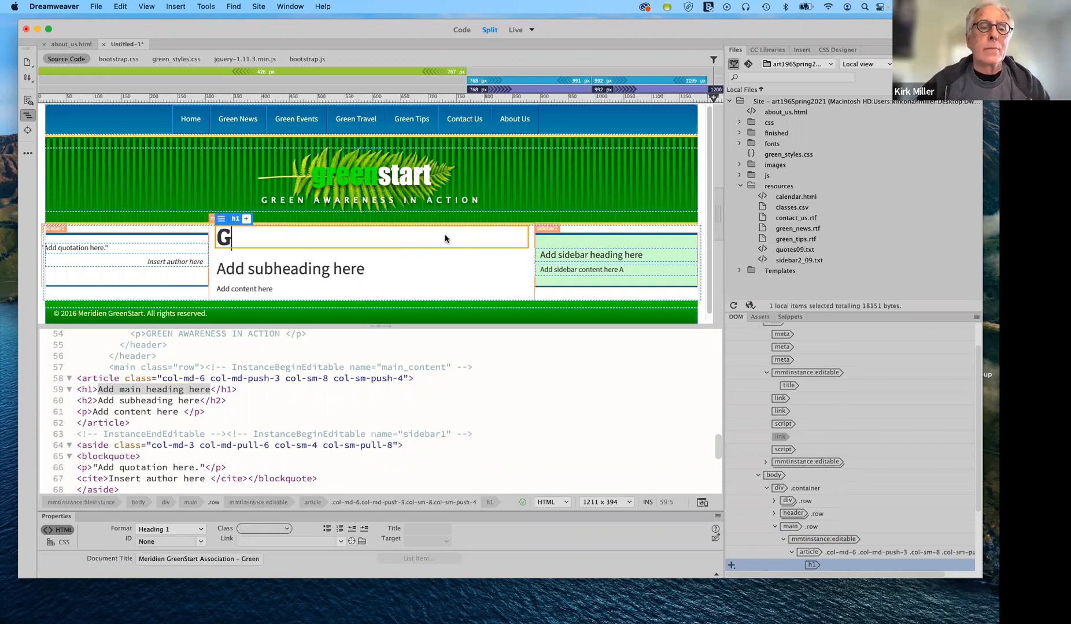
text(r)
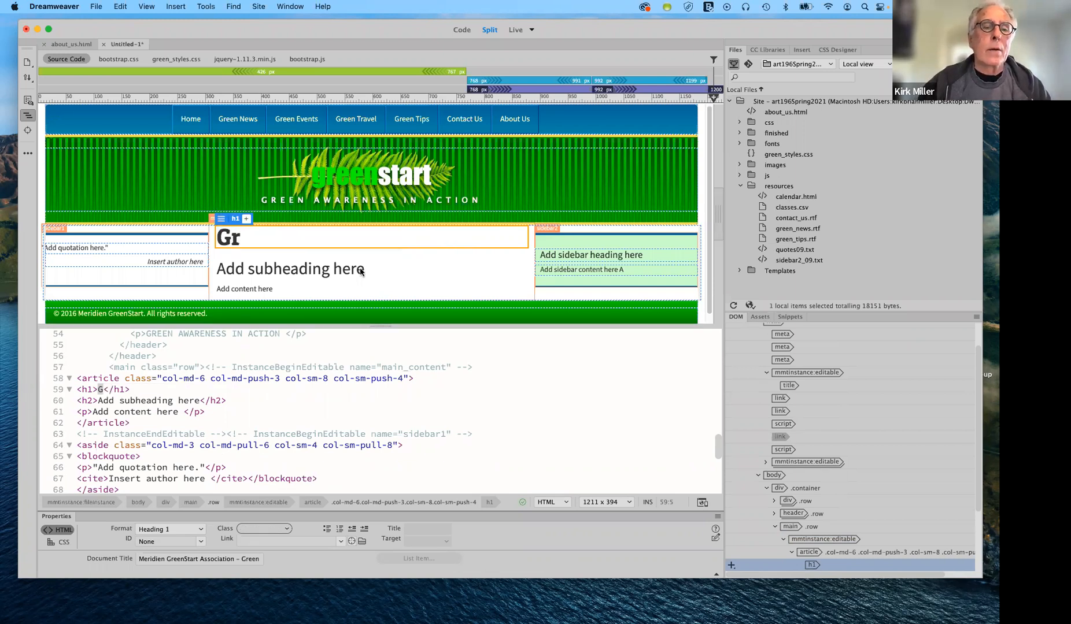
text(een )
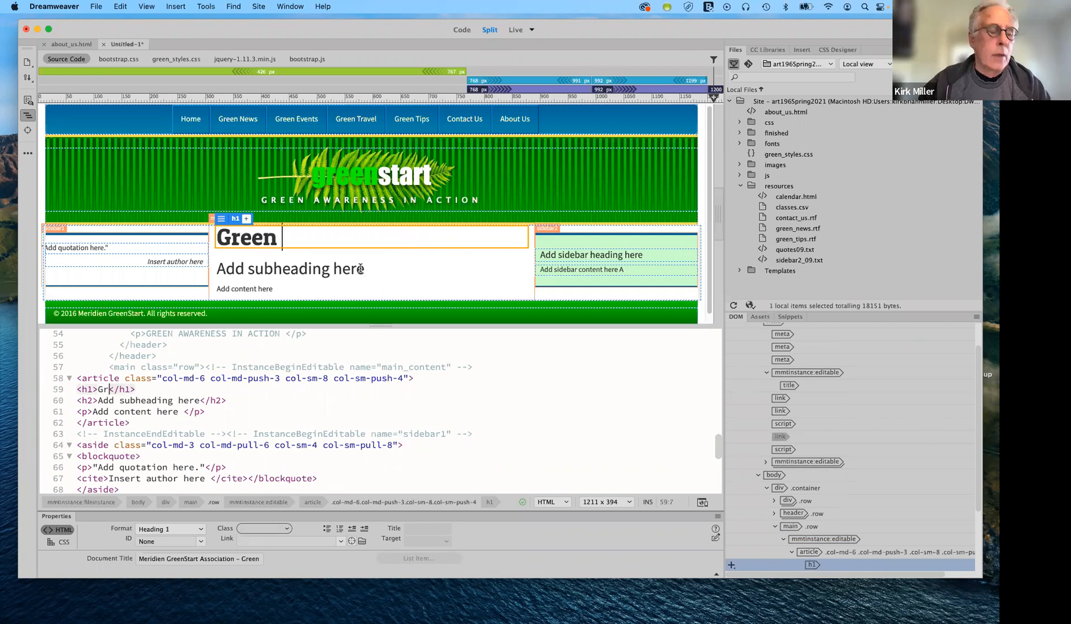
text(News)
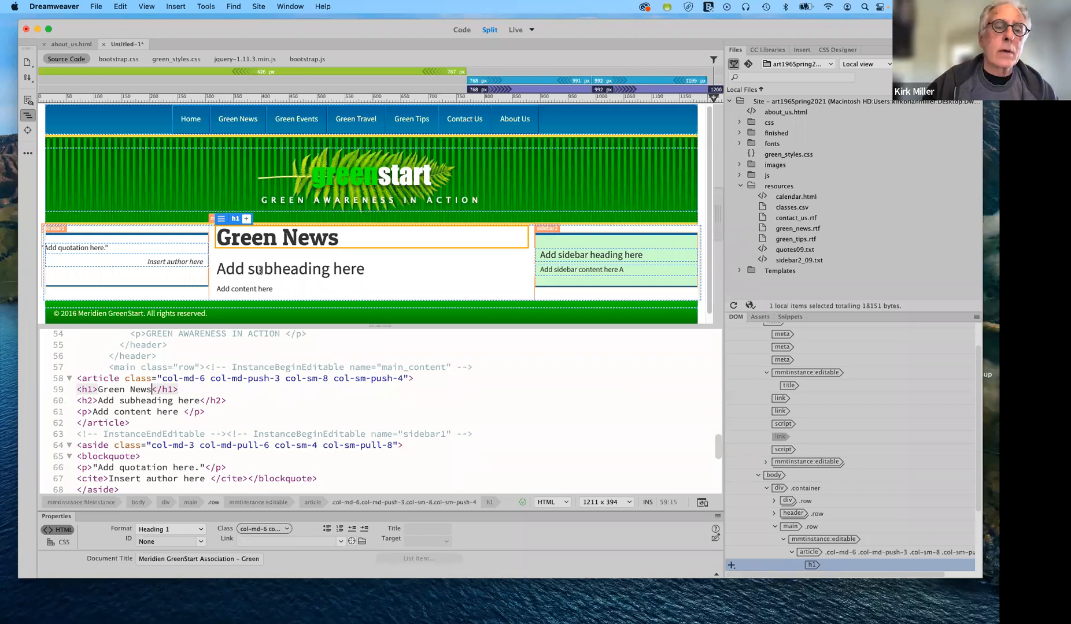
Delete the whole "Add subheading here" h2 element from the main content area.
click(231, 252)
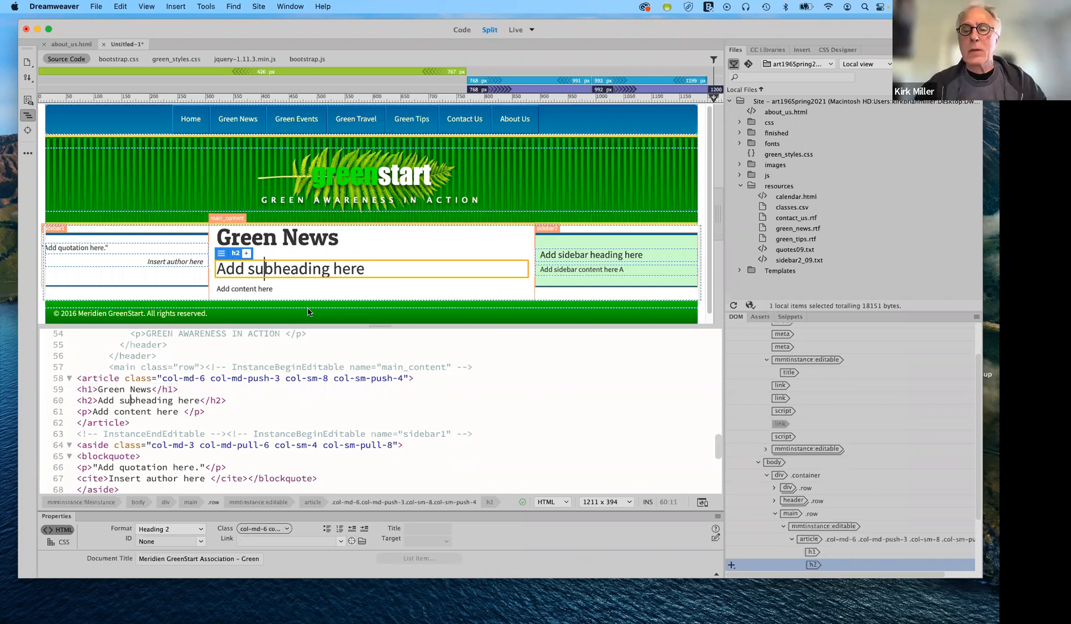
key(Escape)
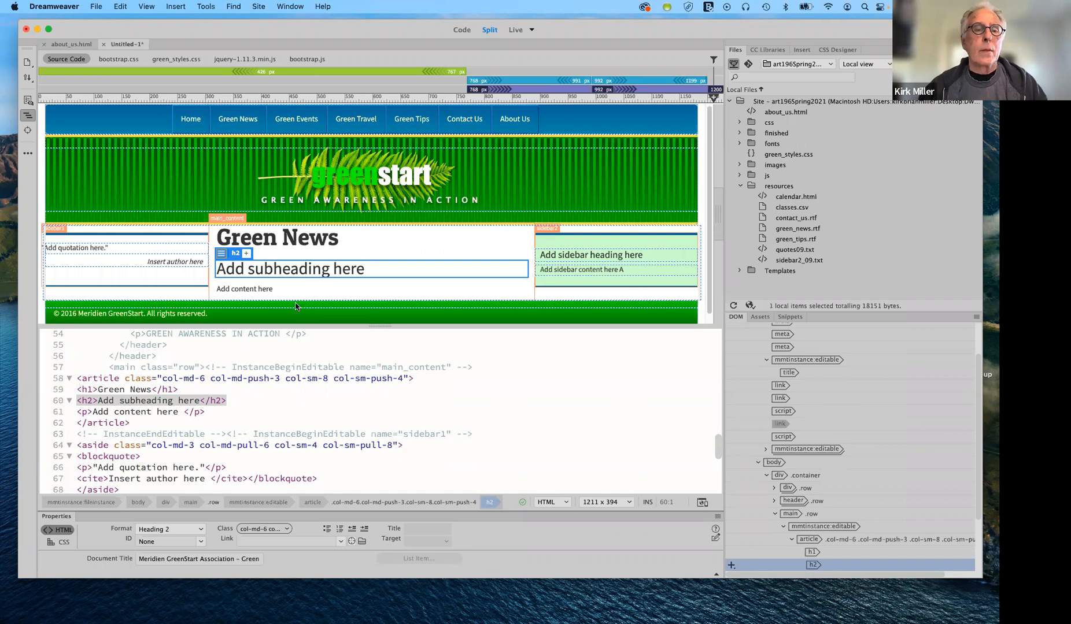
key(Delete)
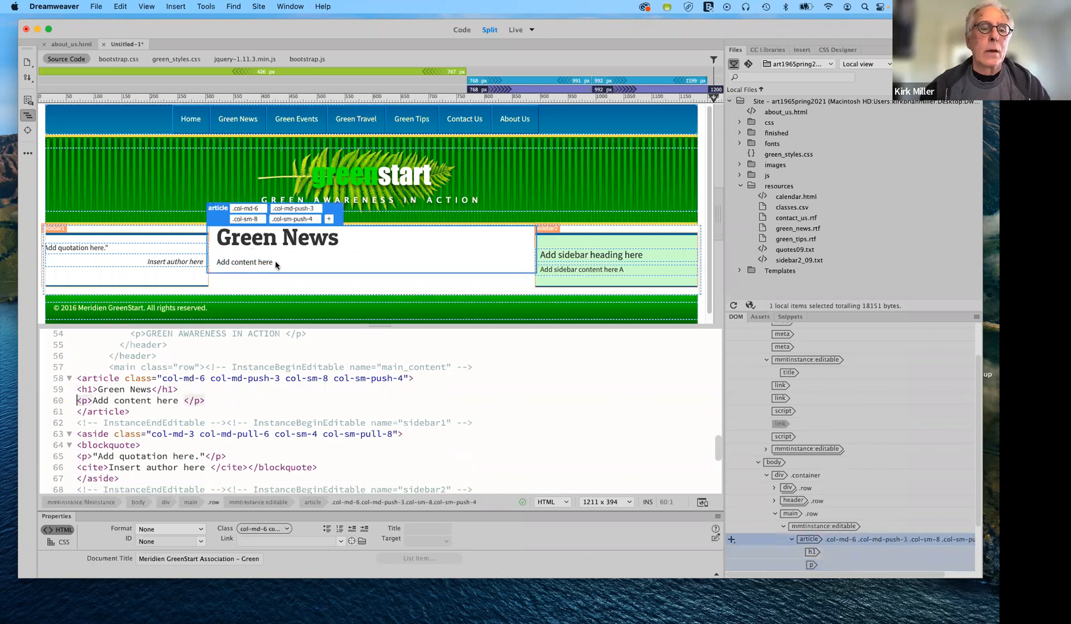
Replace the "Add content here" placeholder paragraph in the main content area with the text "Read the lat".
click(276, 265)
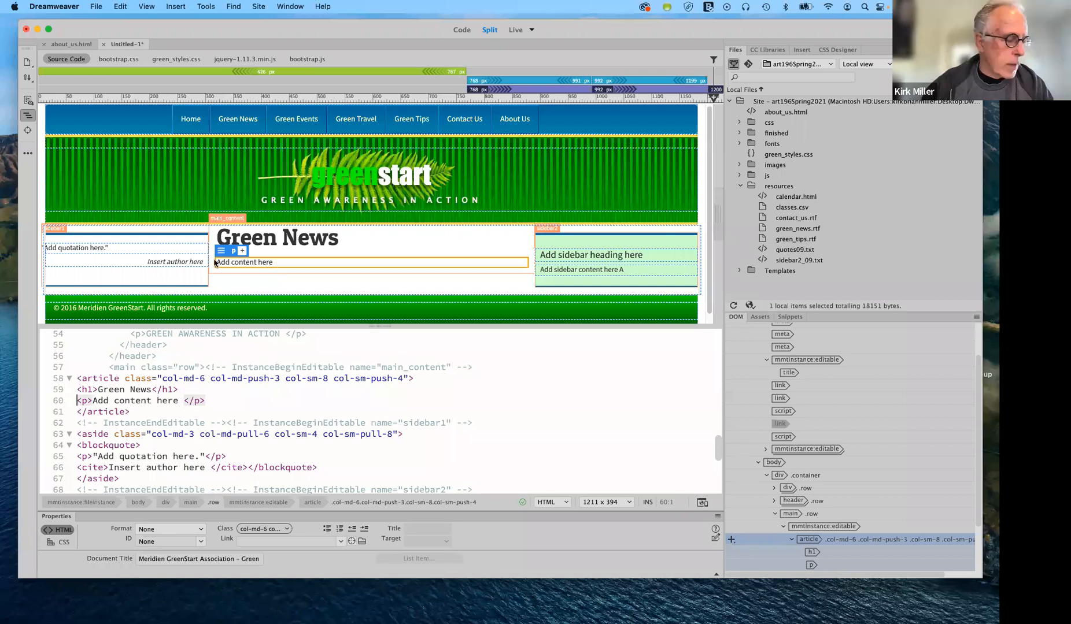
key(Right)
key(Right)
key(Right)
key(Right)
key(Right)
key(Right)
key(Right)
key(Right)
key(Right)
key(Right)
key(Right)
key(Right)
key(Right)
key(Right)
key(Right)
key(Right)
key(Right)
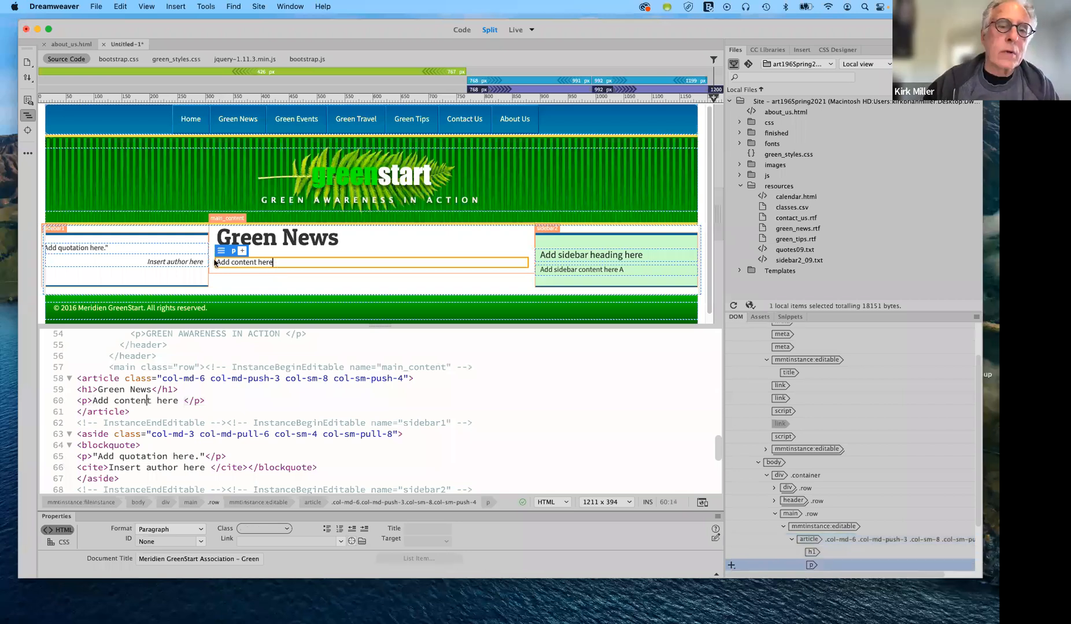
key(super+a)
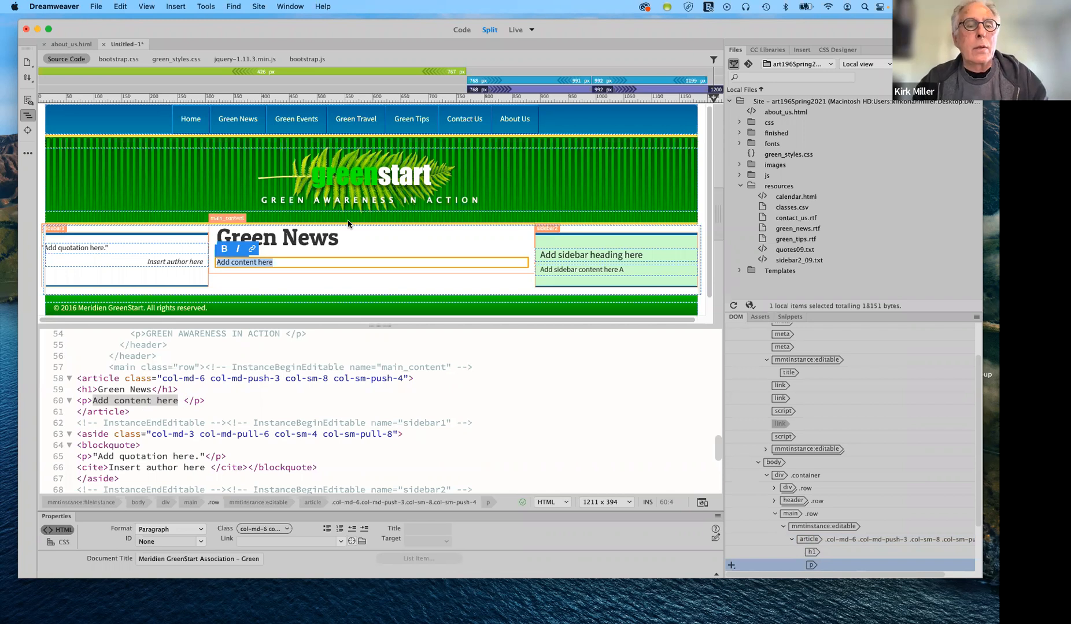
text(R)
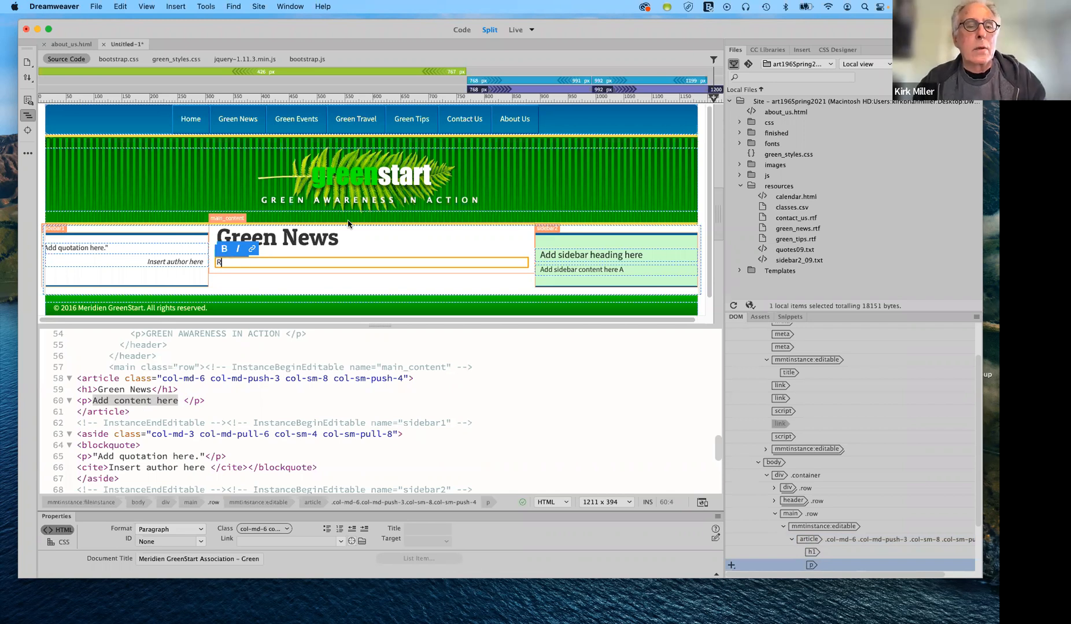
key(Escape)
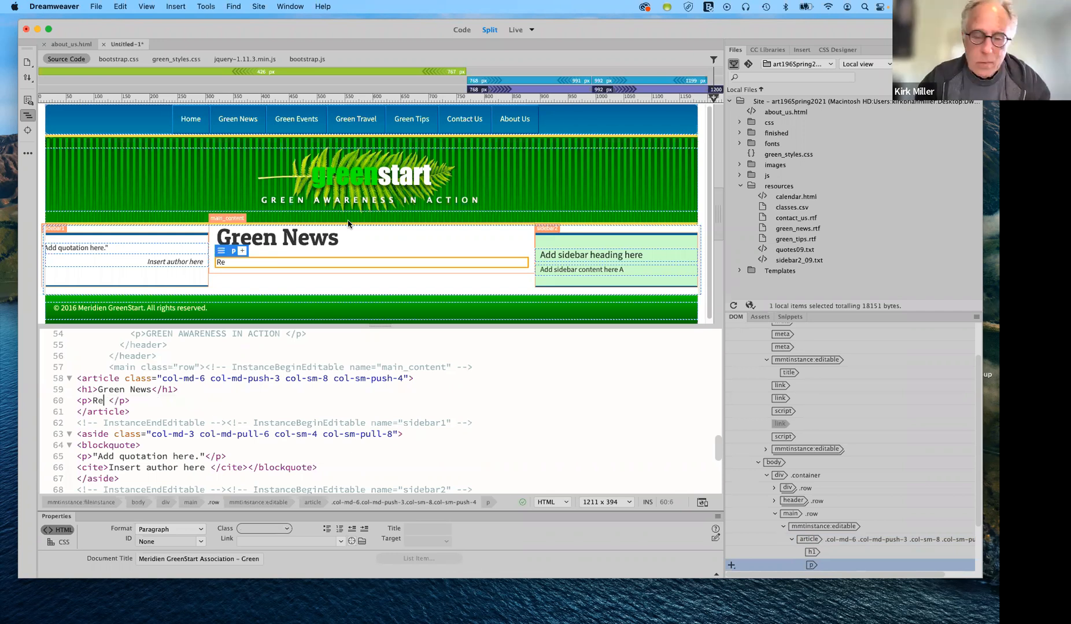
text(ead the)
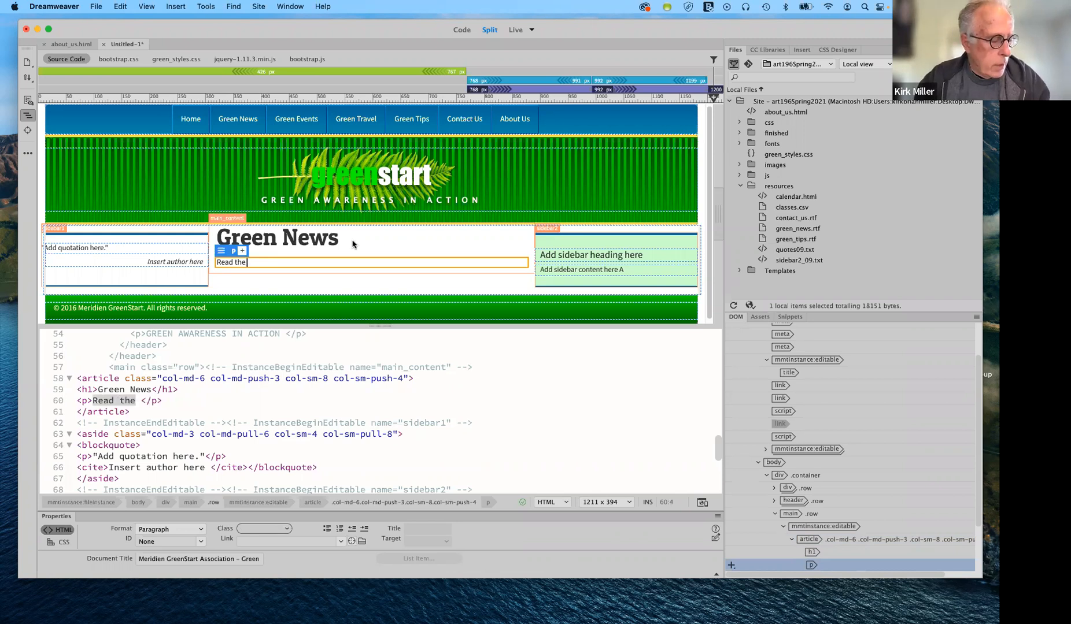
text( la)
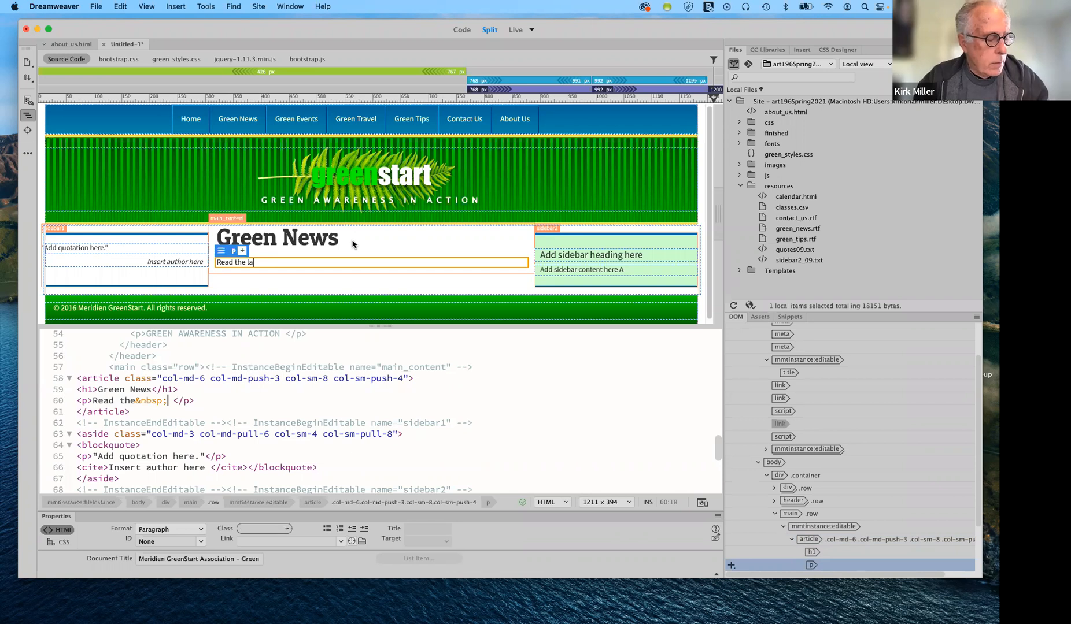
text(t)
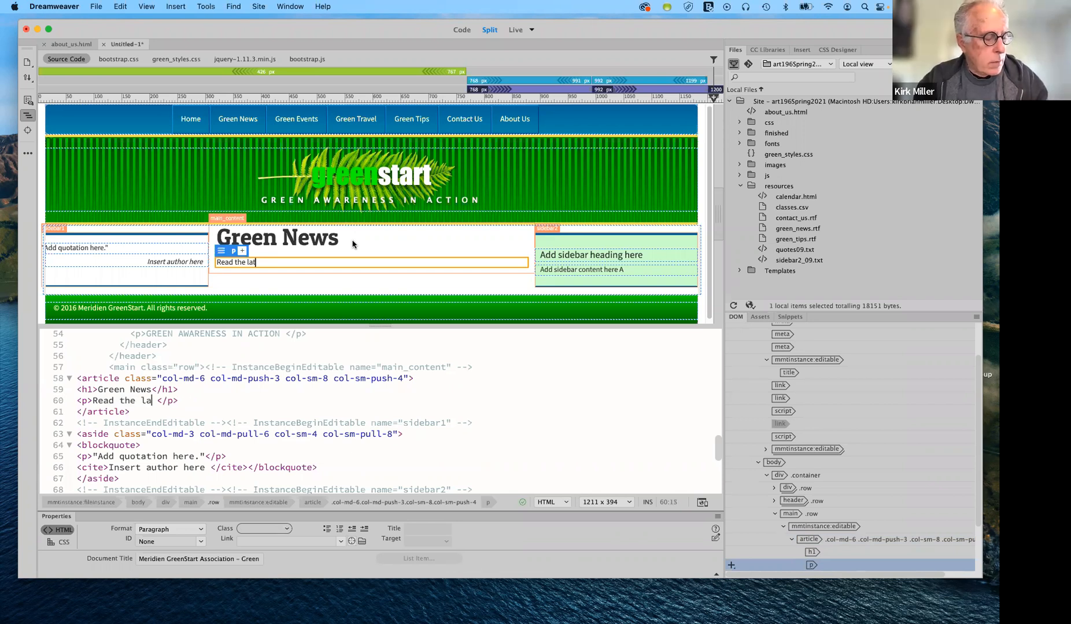
text(es)
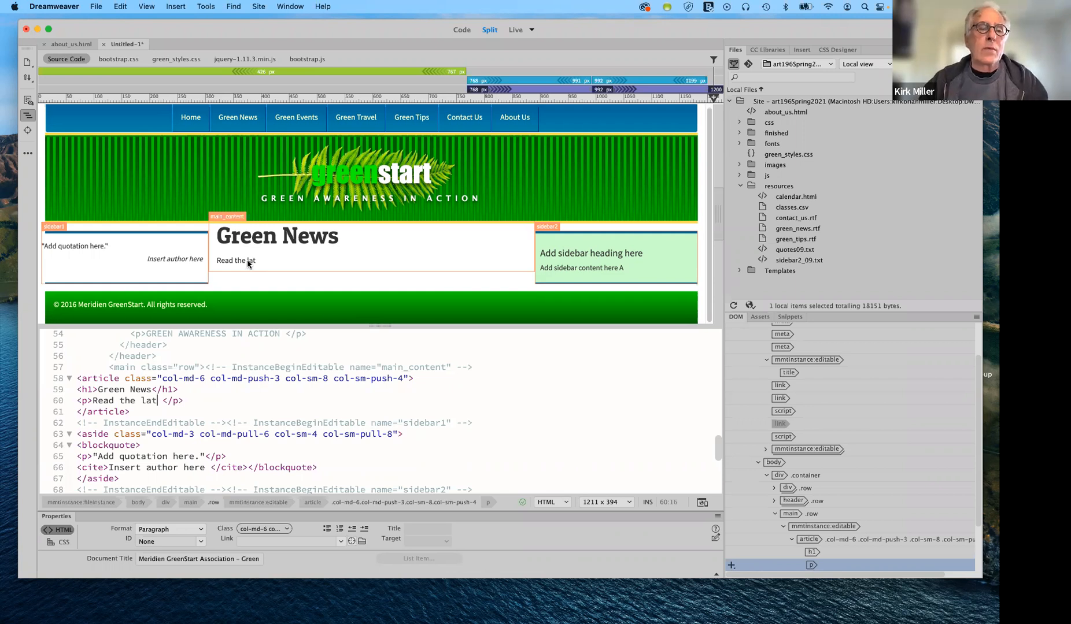
Continue the paragraph under the Green News heading so that it reads "Read the latest eco-news".
click(249, 260)
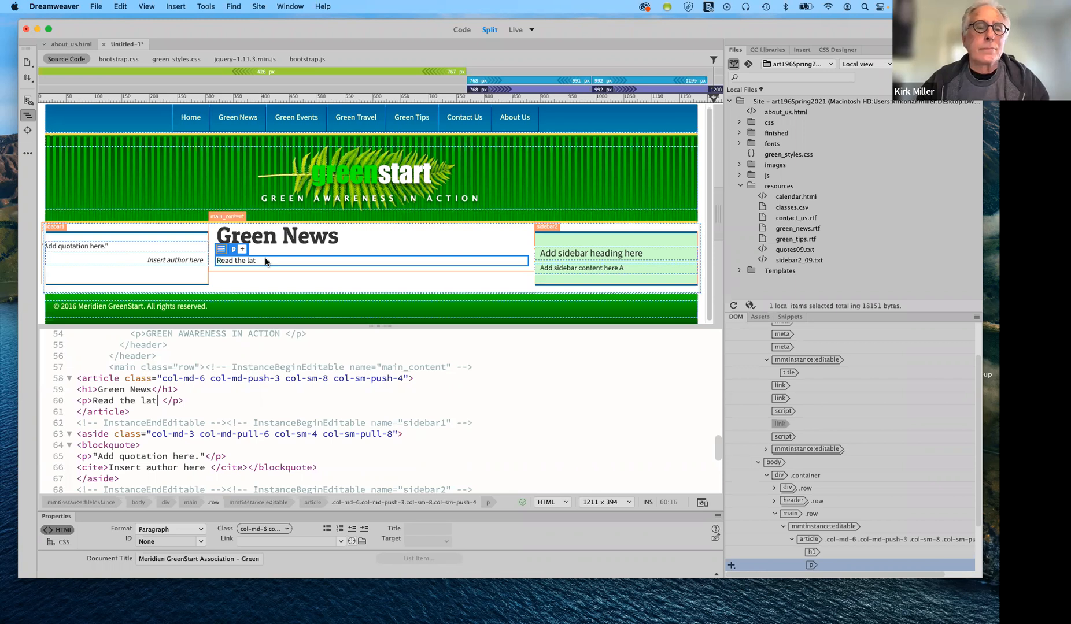
click(264, 260)
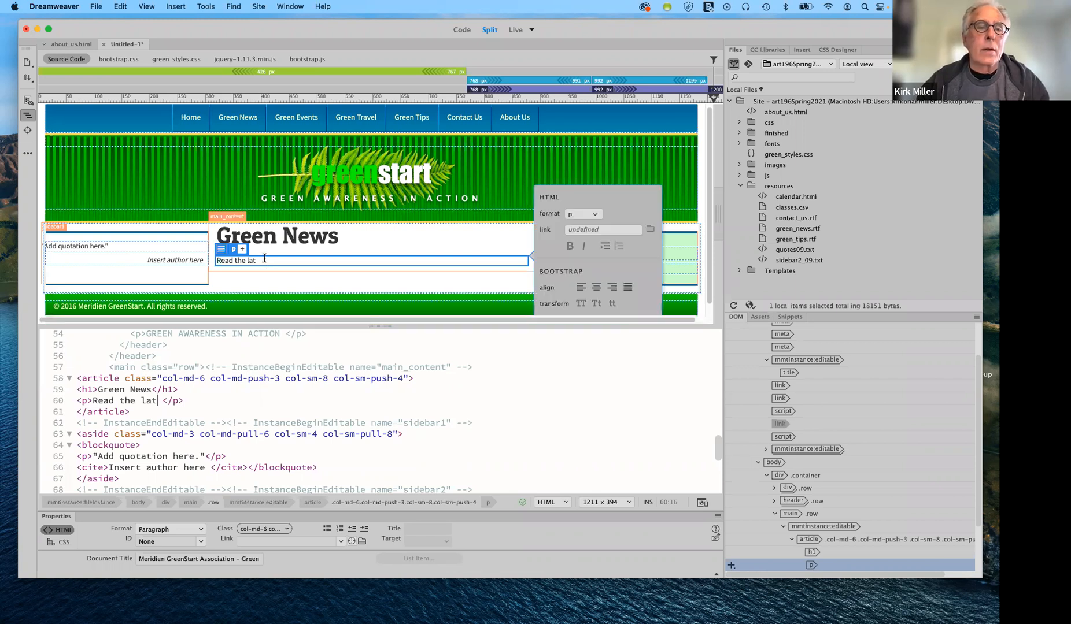
click(264, 258)
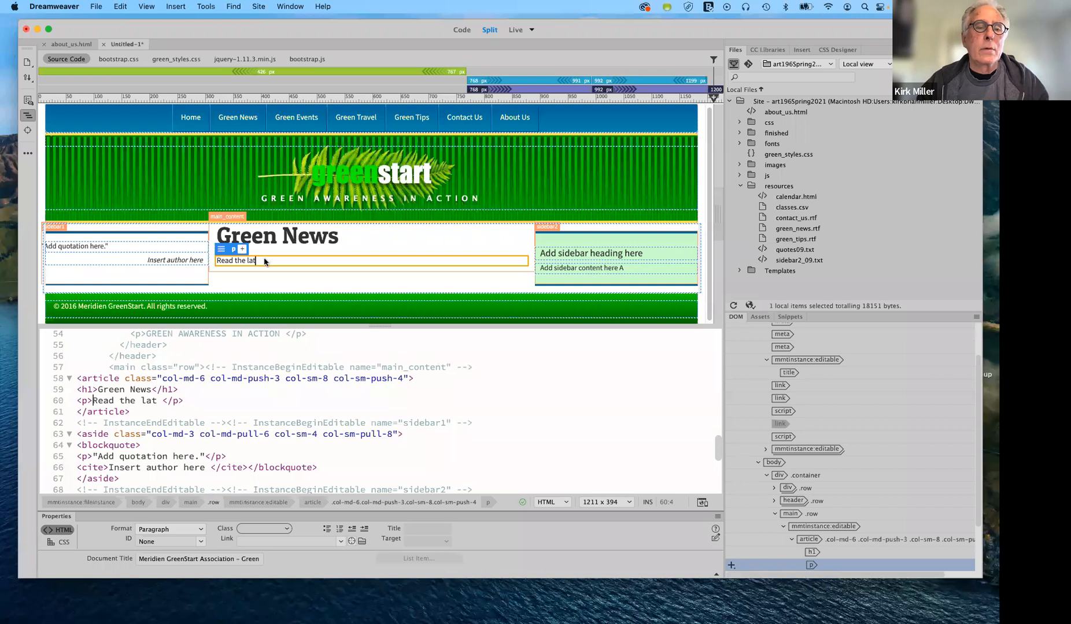
key(shift+Left)
key(shift+Left)
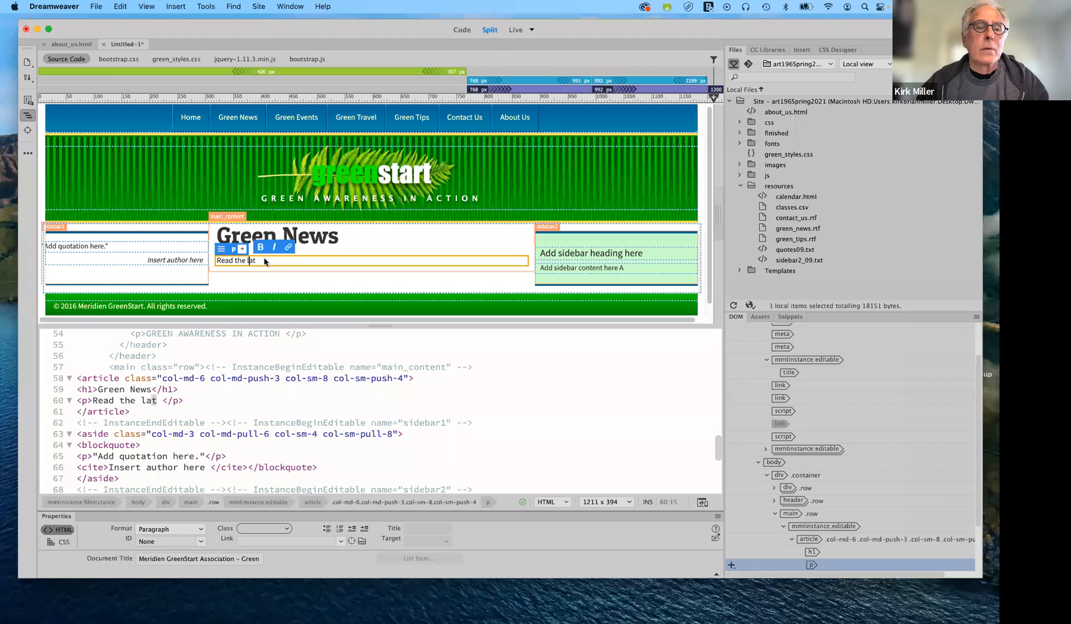
key(shift+Left)
key(shift+Left)
key(shift+Left)
key(shift+Left)
key(shift+Left)
key(shift+Left)
key(shift+Left)
key(shift+Left)
key(shift+Left)
key(shift+Left)
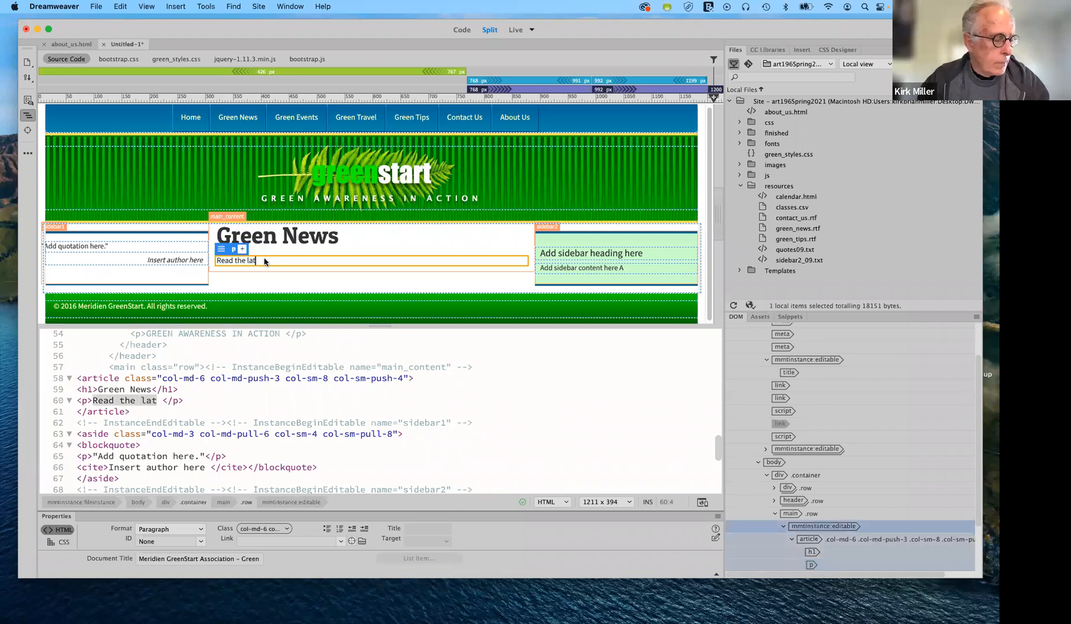
text(est)
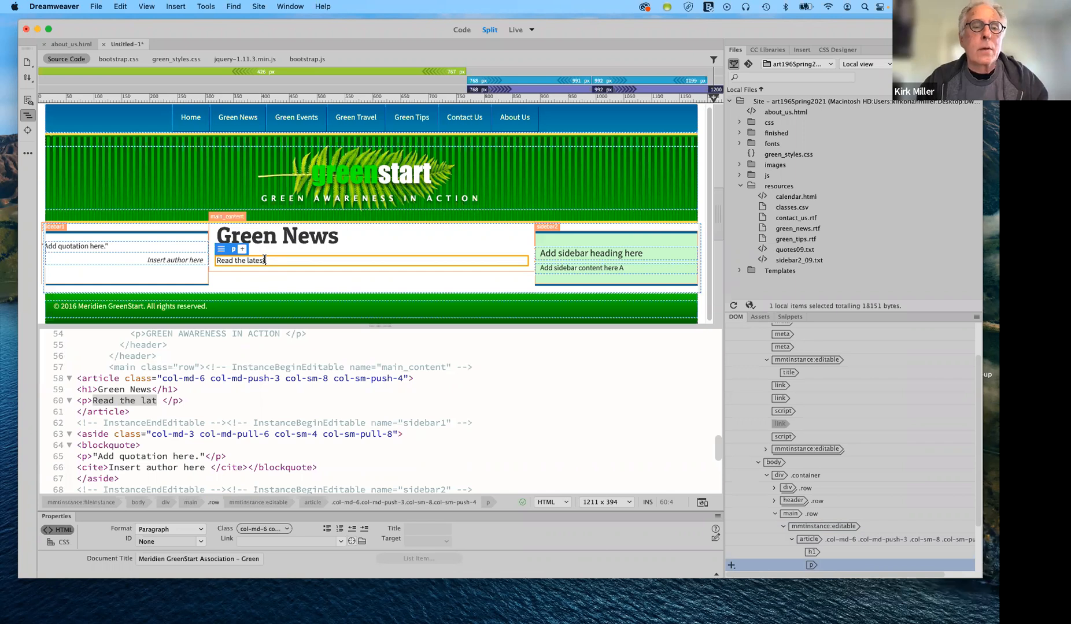
text( ec)
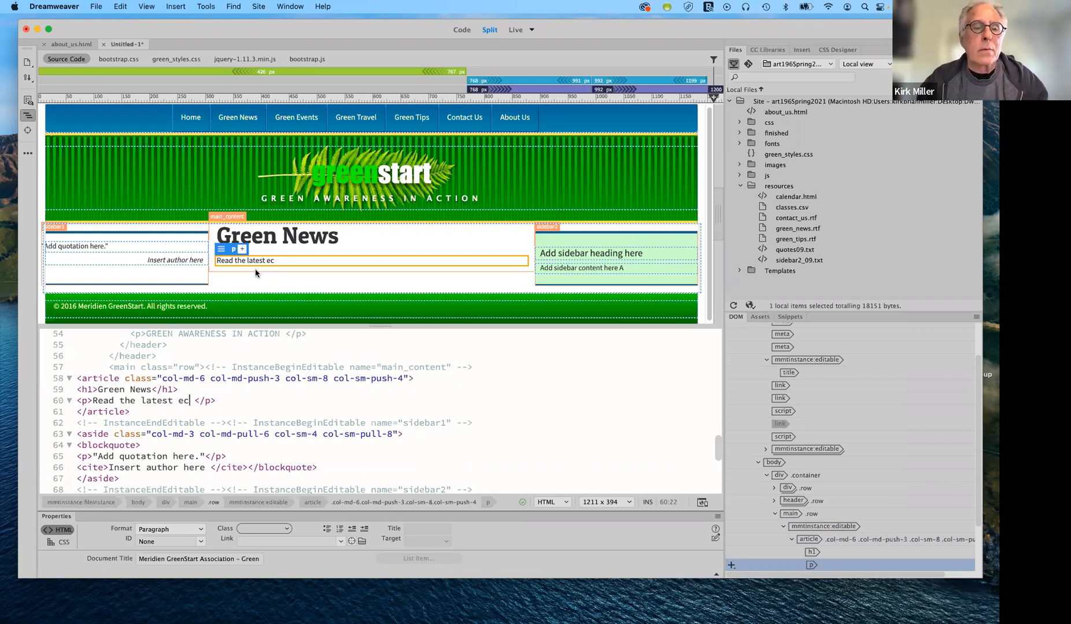
text(o)
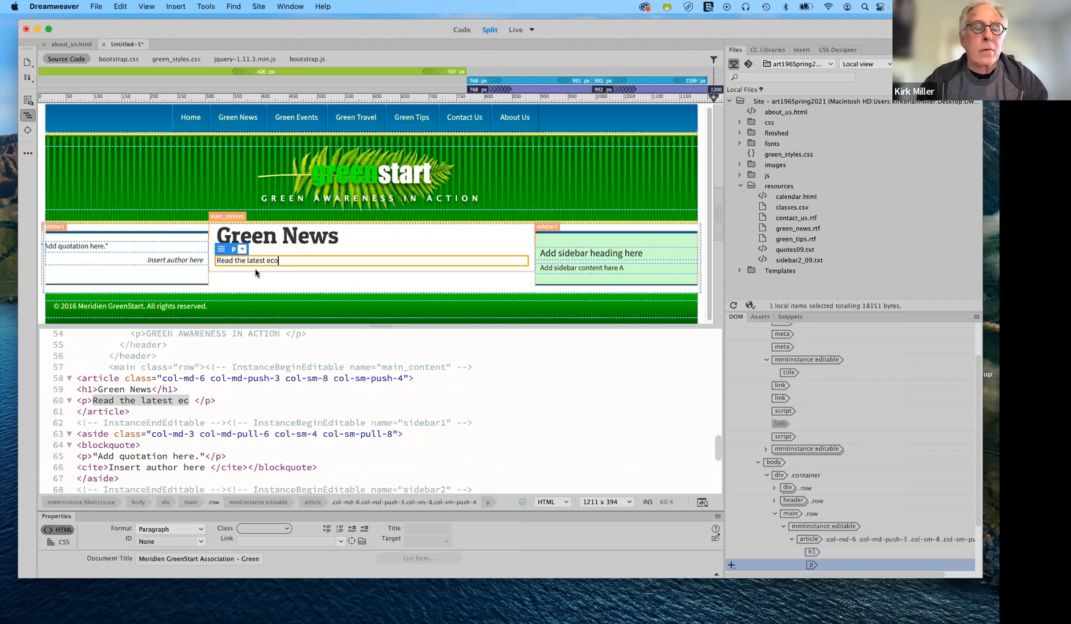
text(-ne)
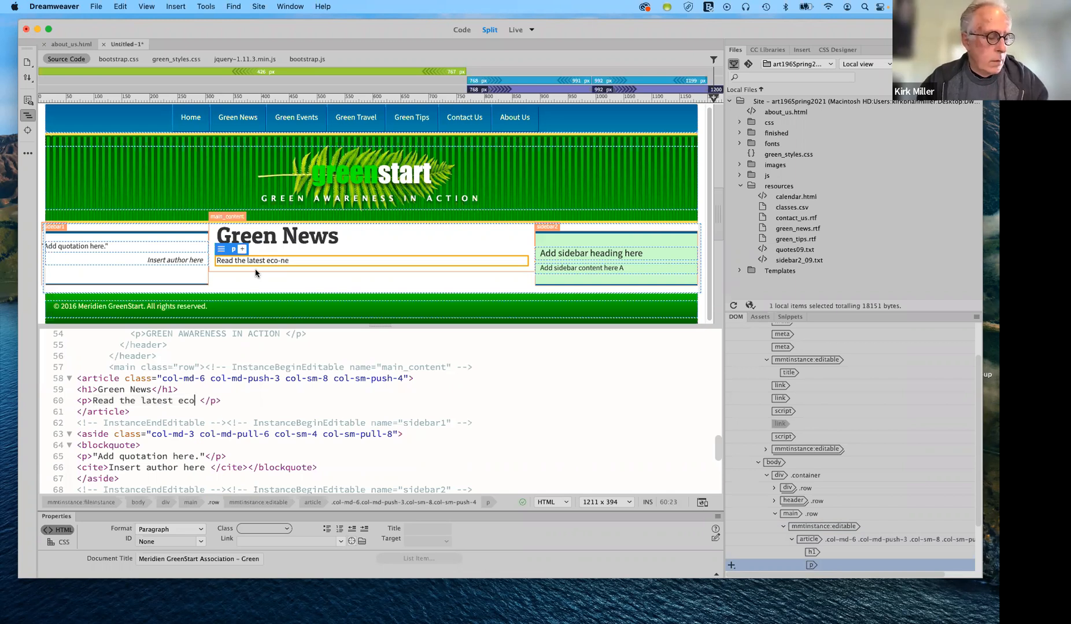
text(ws)
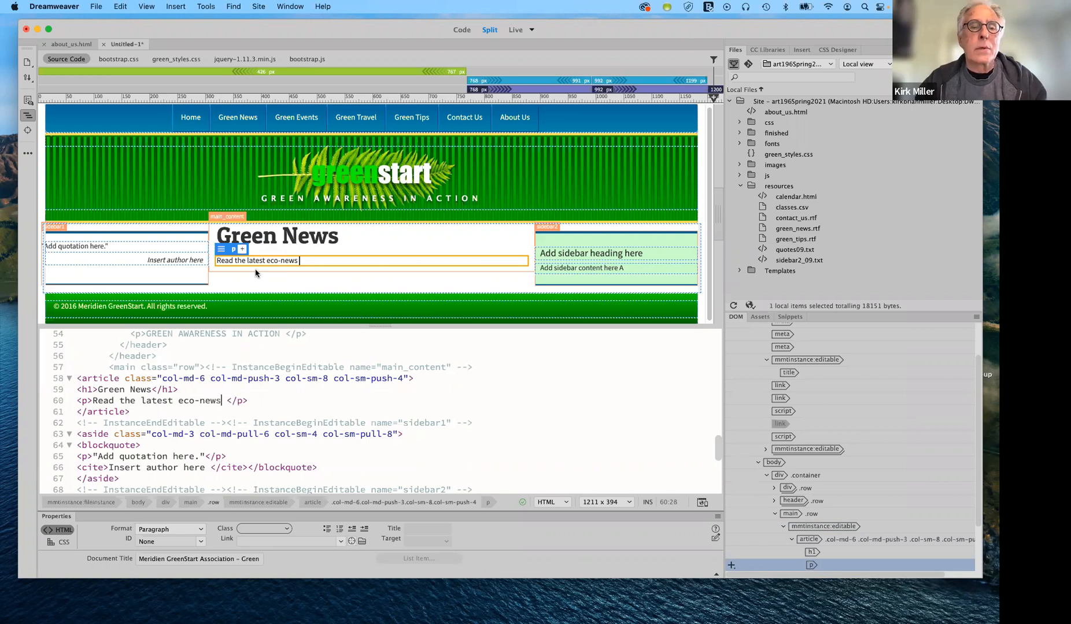
In the source code, extend the paragraph after "eco-news" with "and commentary for and about Meridien".
click(295, 259)
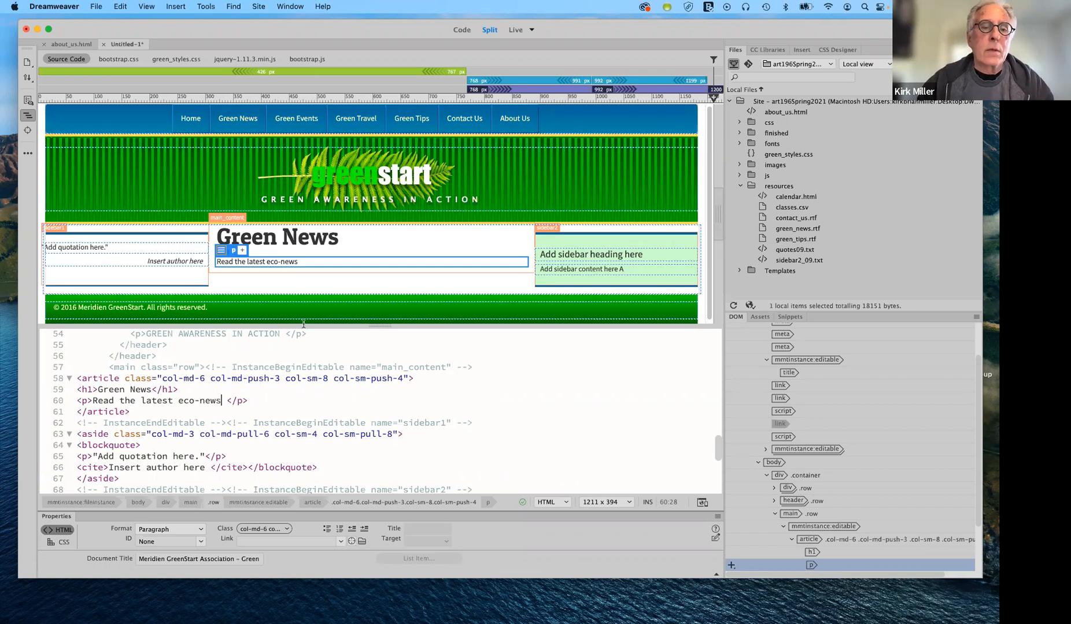
click(296, 266)
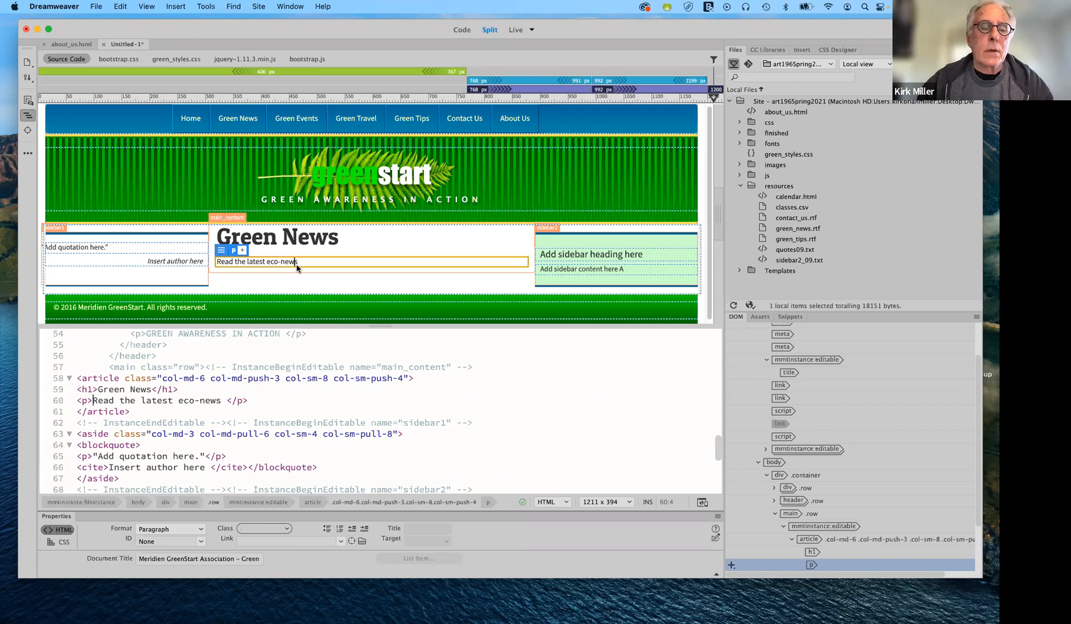
click(259, 261)
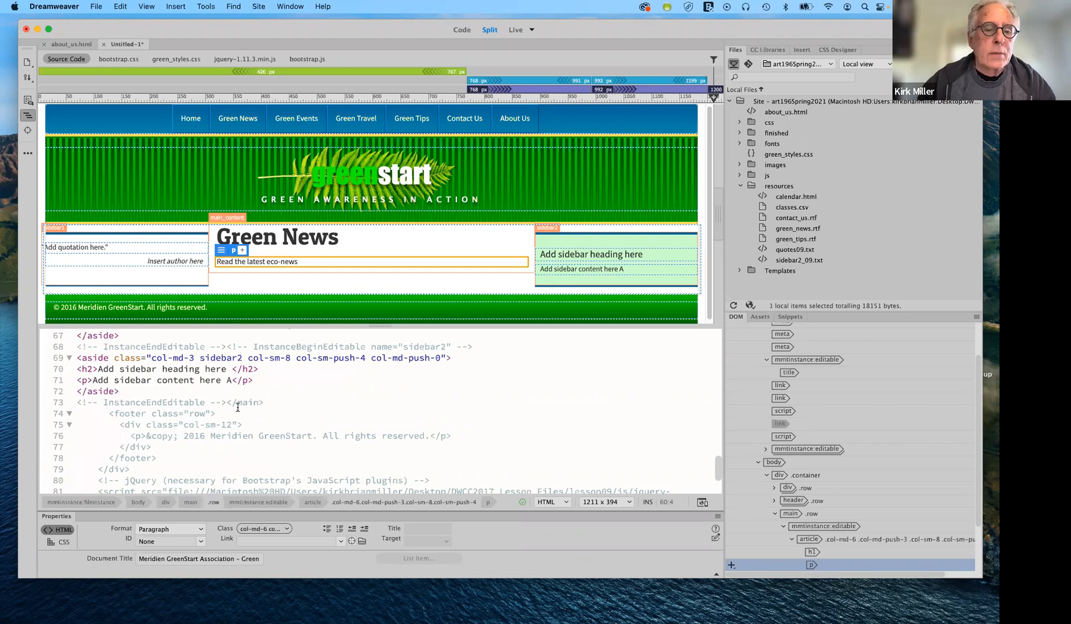
scroll(238, 407, down, 4)
scroll(222, 388, up, 8)
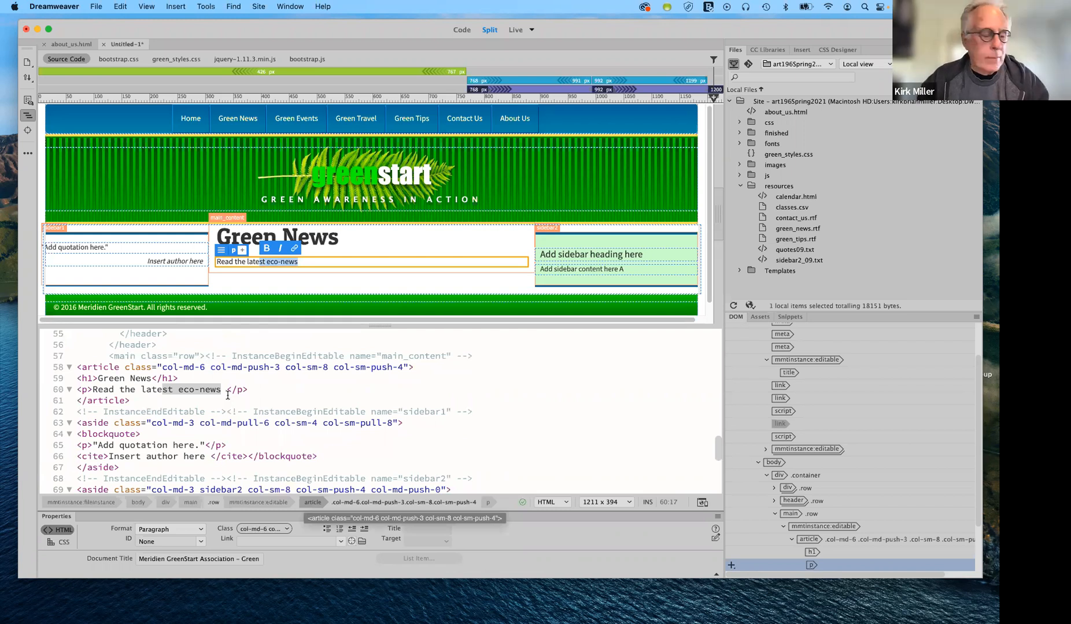
click(255, 393)
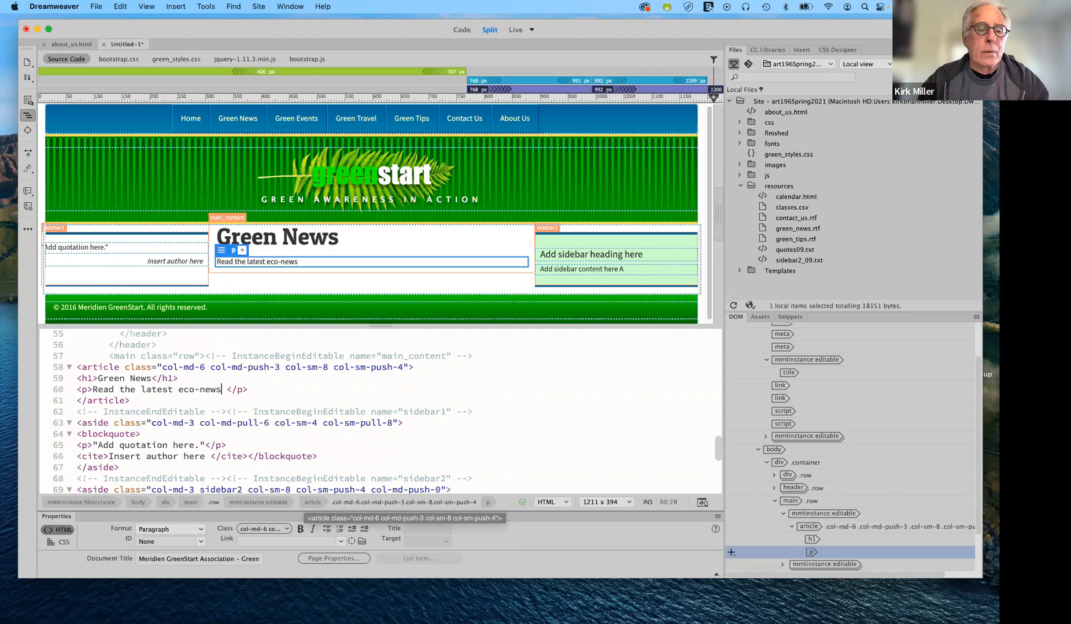
text(a )
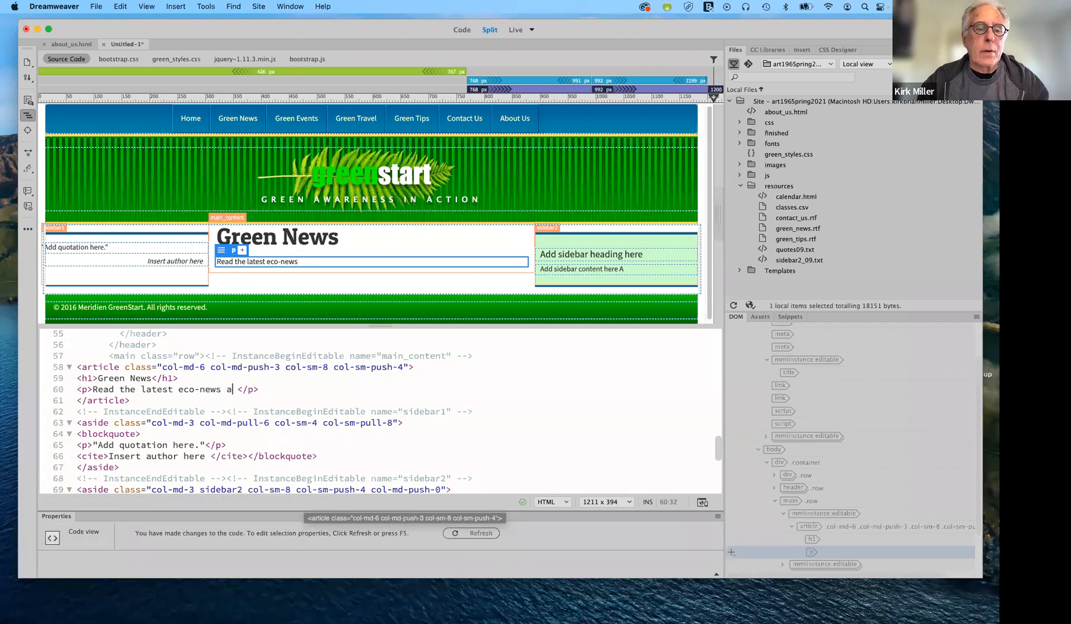
text(nd )
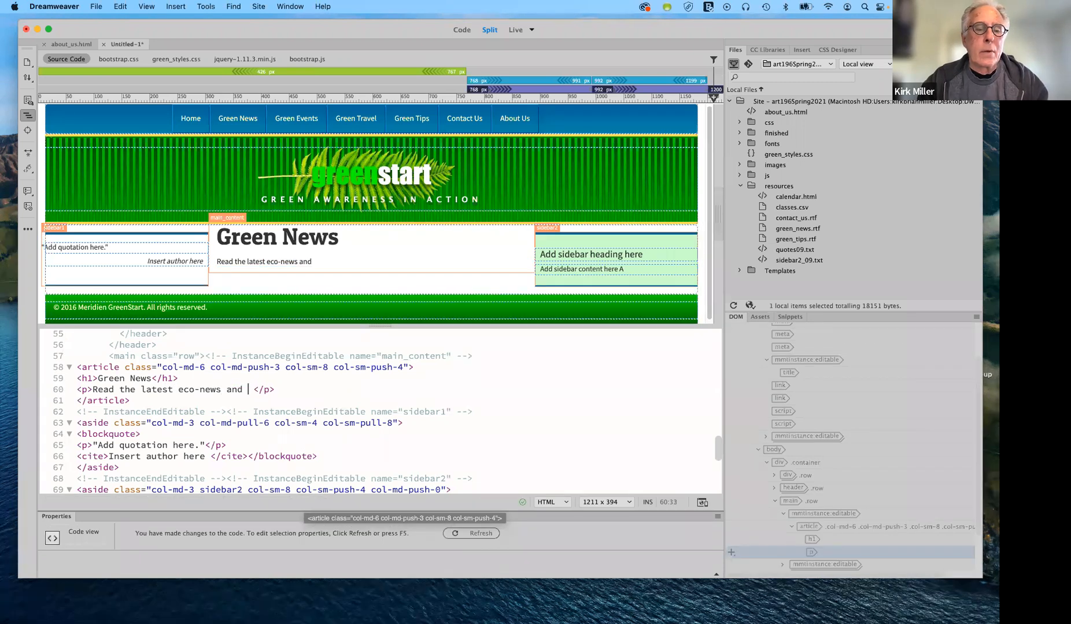
text(co)
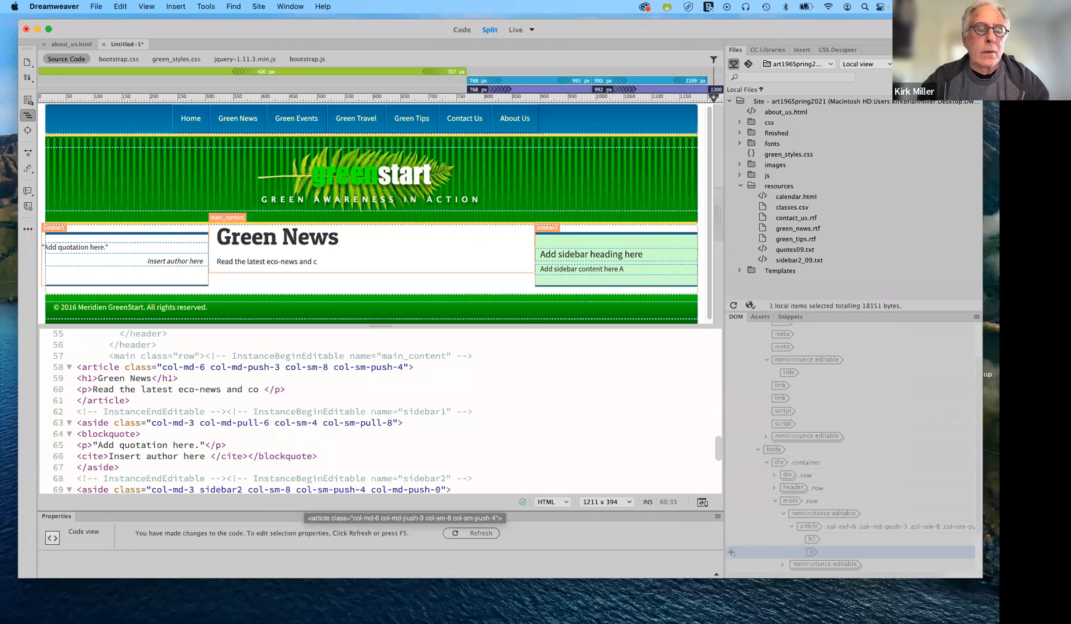
text(mmen)
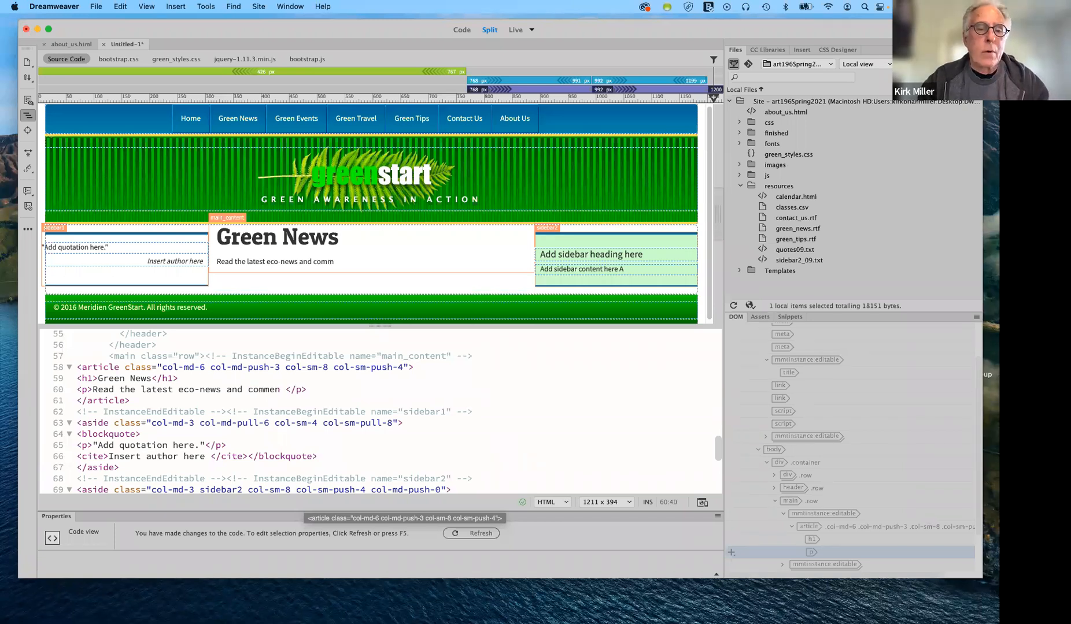
text(tary for and about)
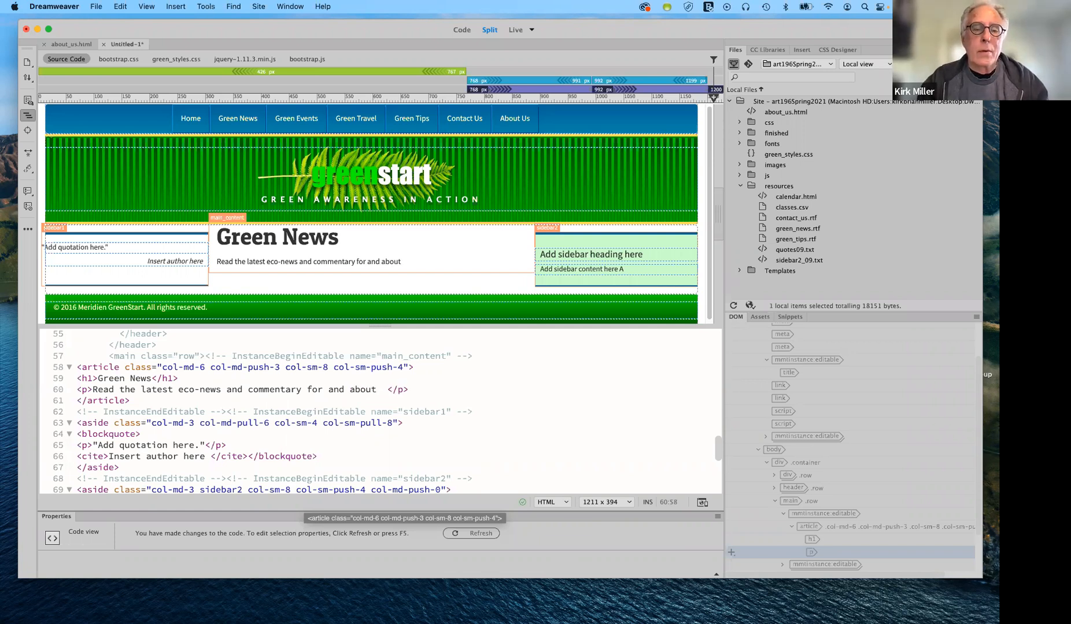
text( Meridien)
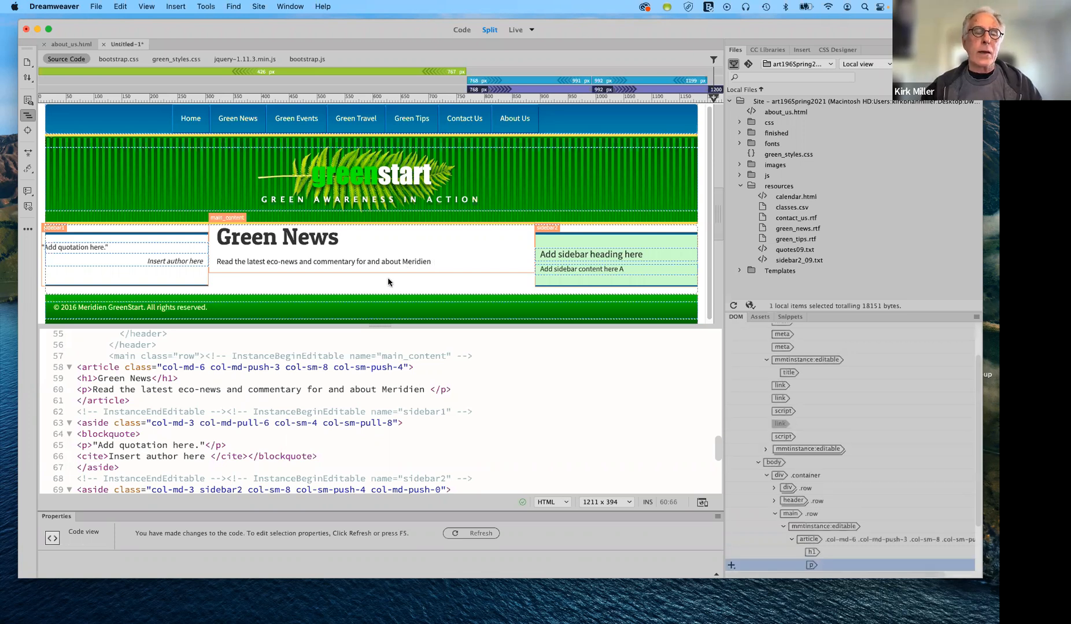
Add a new empty paragraph after the "Read the latest eco-news" sentence in the main content area.
click(445, 264)
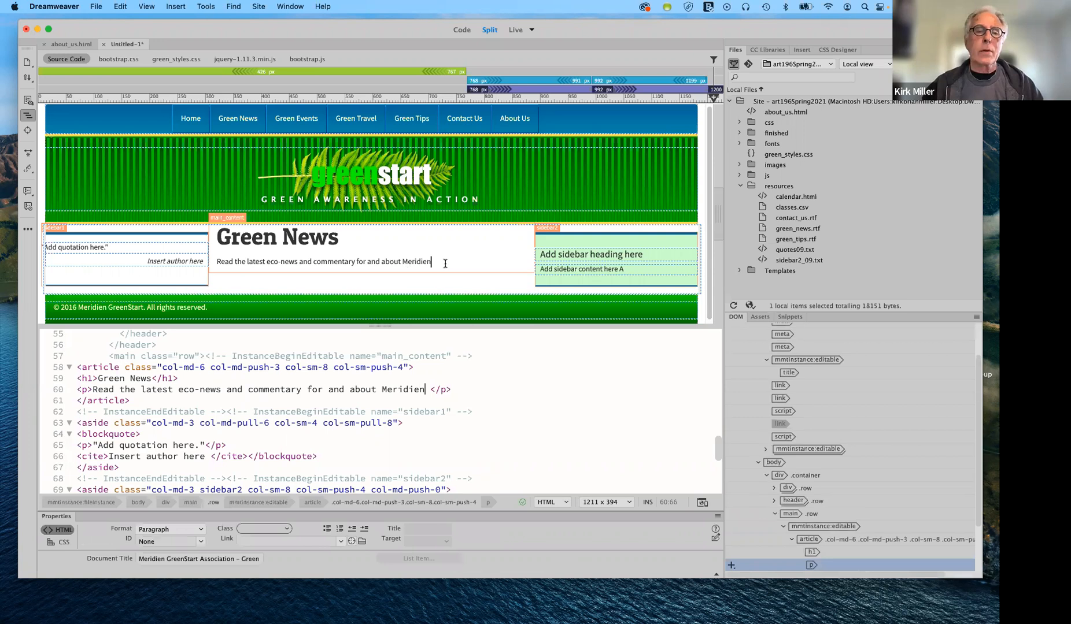
click(446, 264)
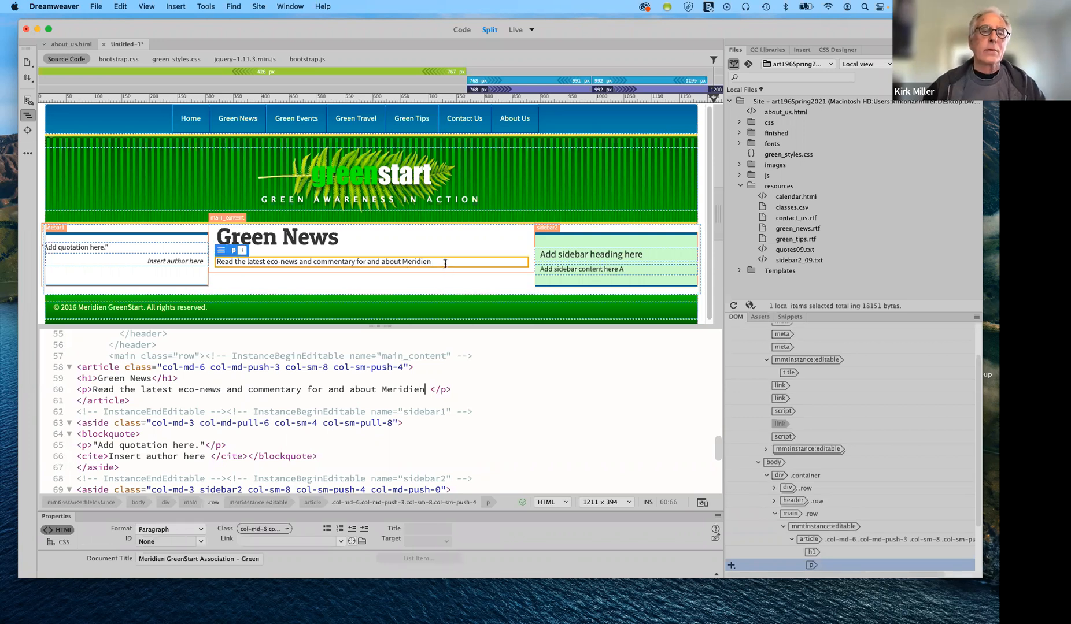
key(Return)
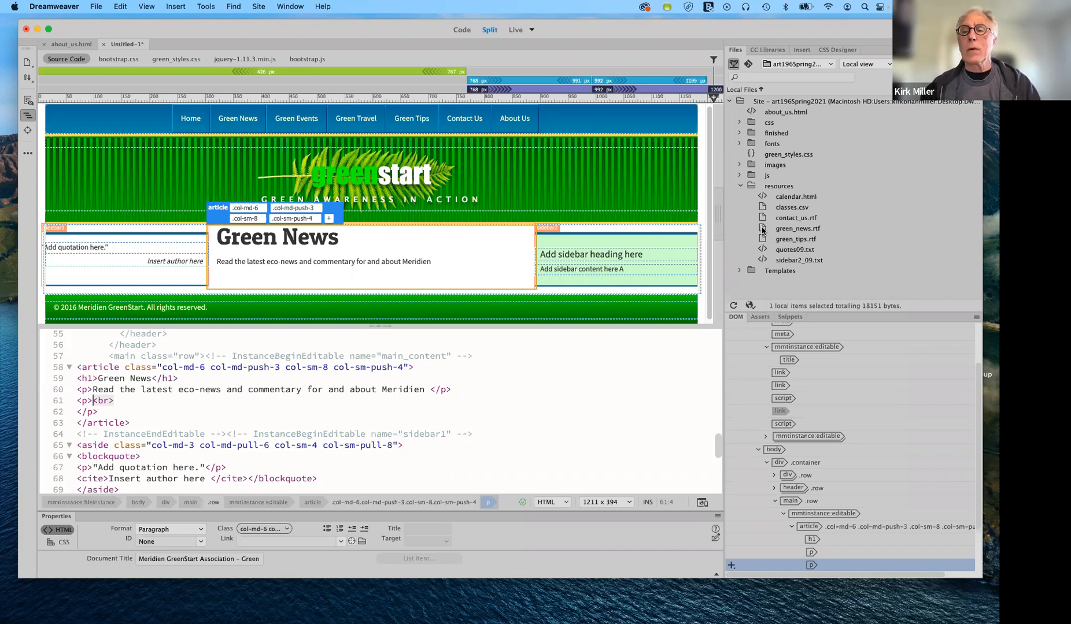
Open green_news.rtf from the site's resources folder in TextEdit.
click(762, 230)
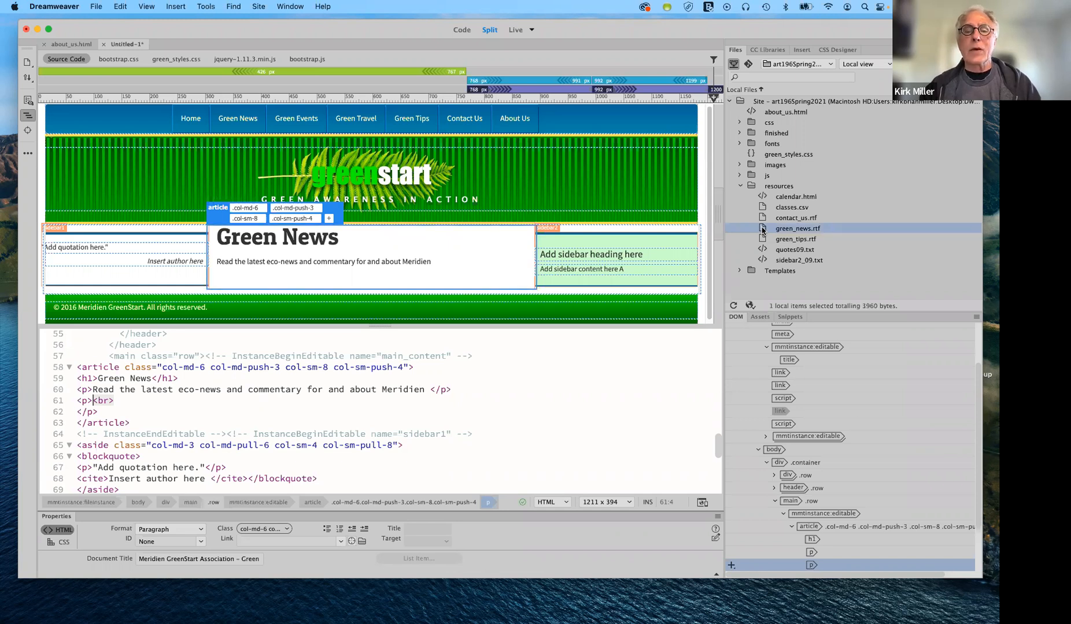
double_click(762, 230)
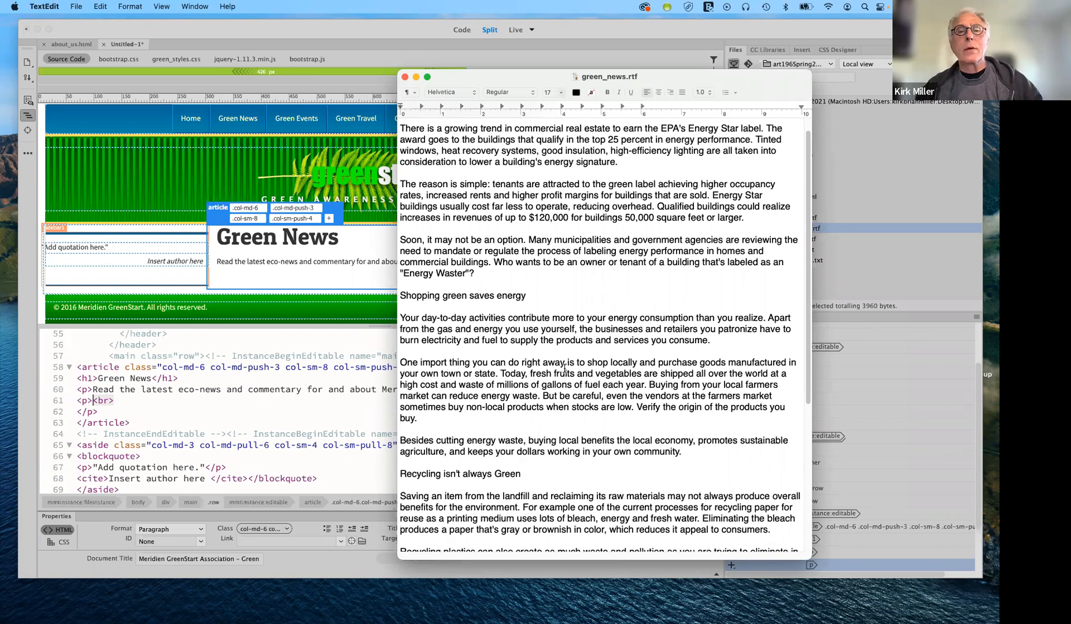
Copy the entire text of green_news.rtf and move its window aside to uncover the web page.
key(super+a)
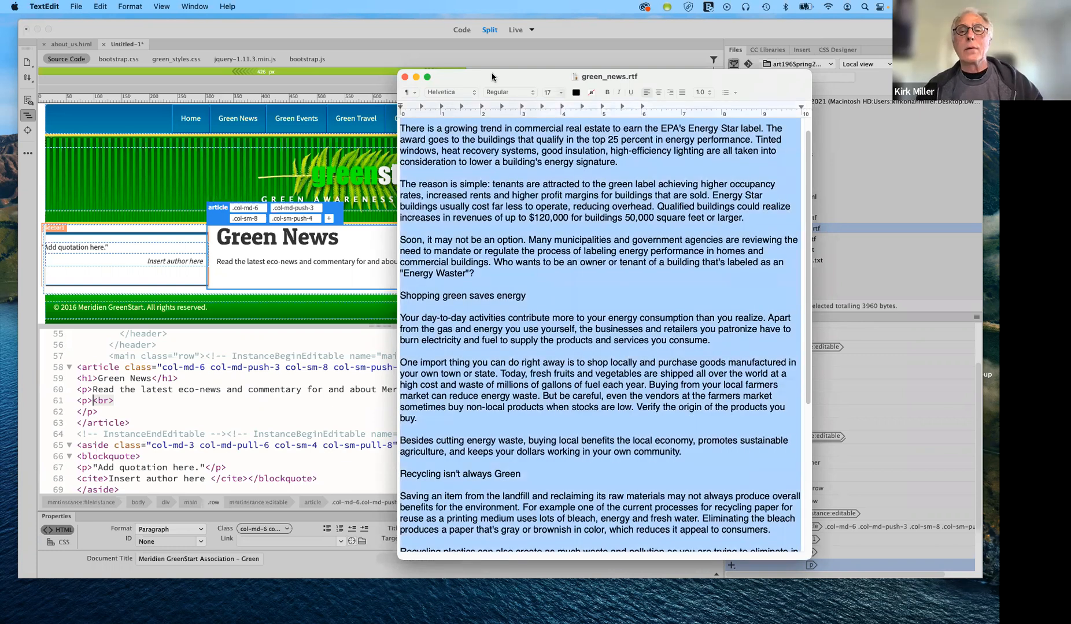
key(super+c)
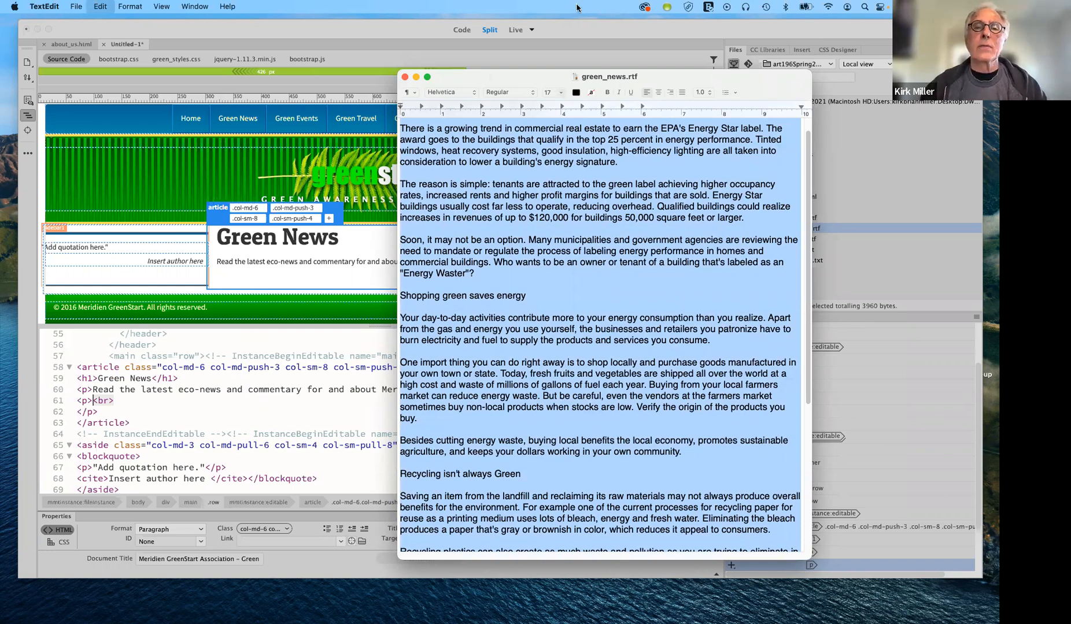
drag(553, 77, 789, 322)
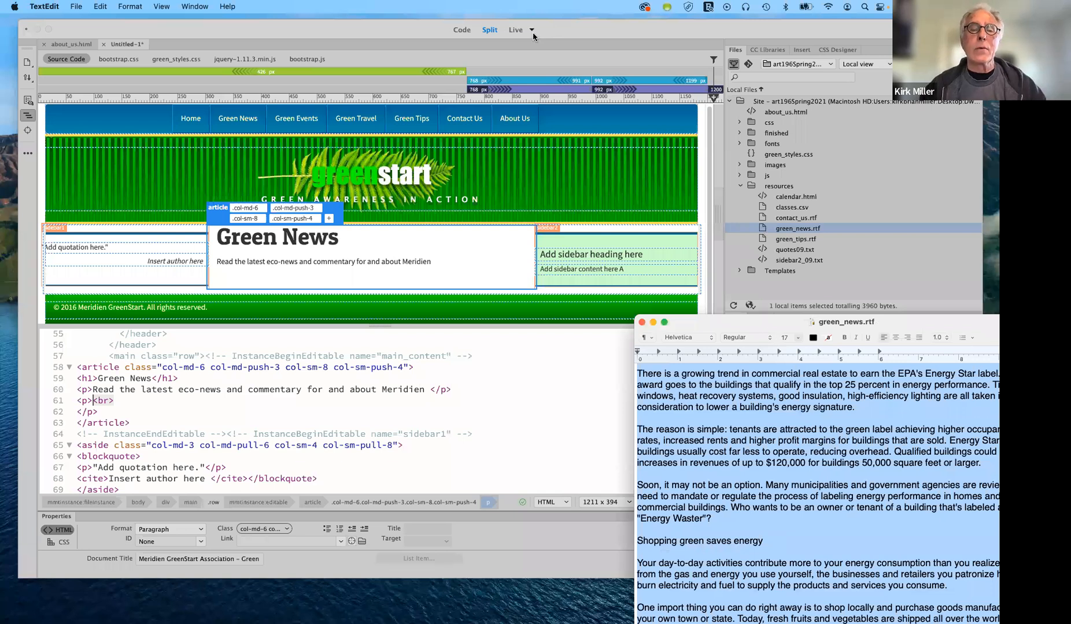
Back in Dreamweaver, switch the page to Design view and paste the copied text into the empty paragraph below the intro sentence.
click(530, 32)
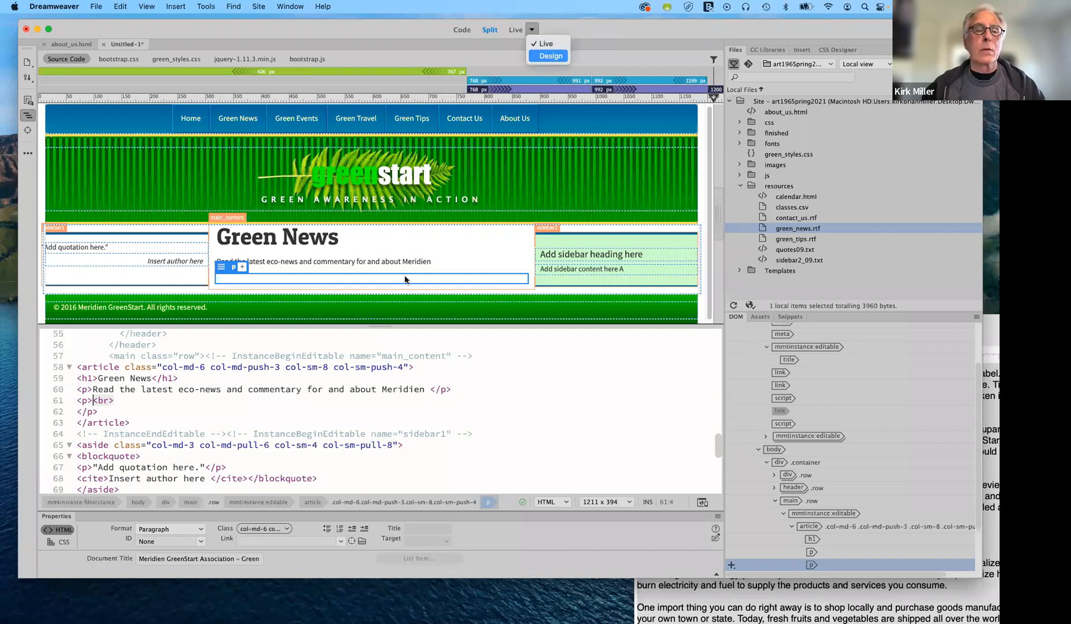
click(550, 56)
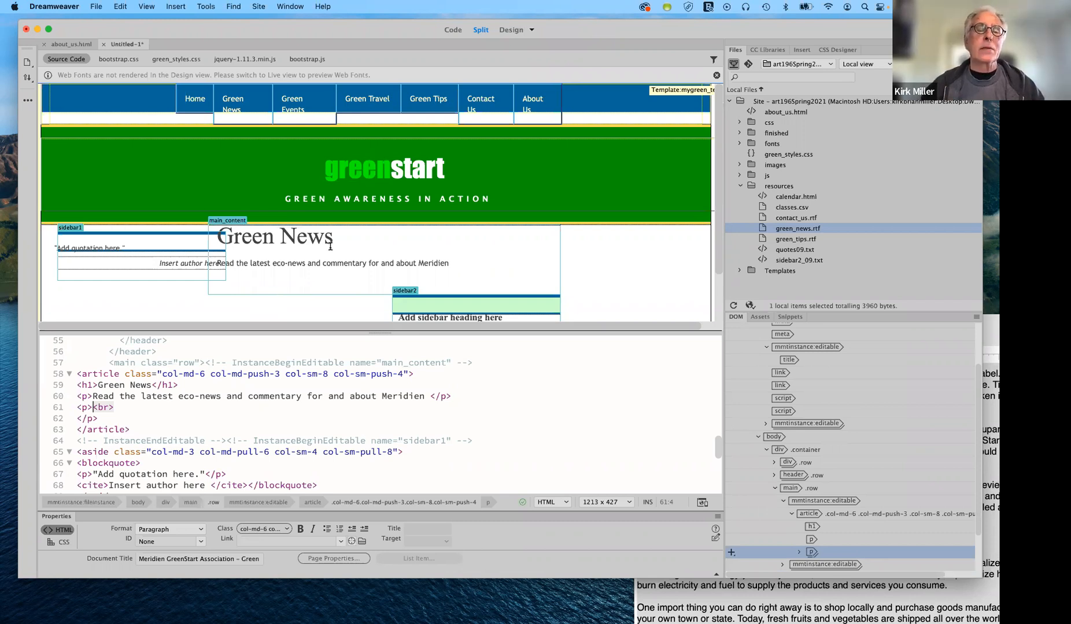
key(super+v)
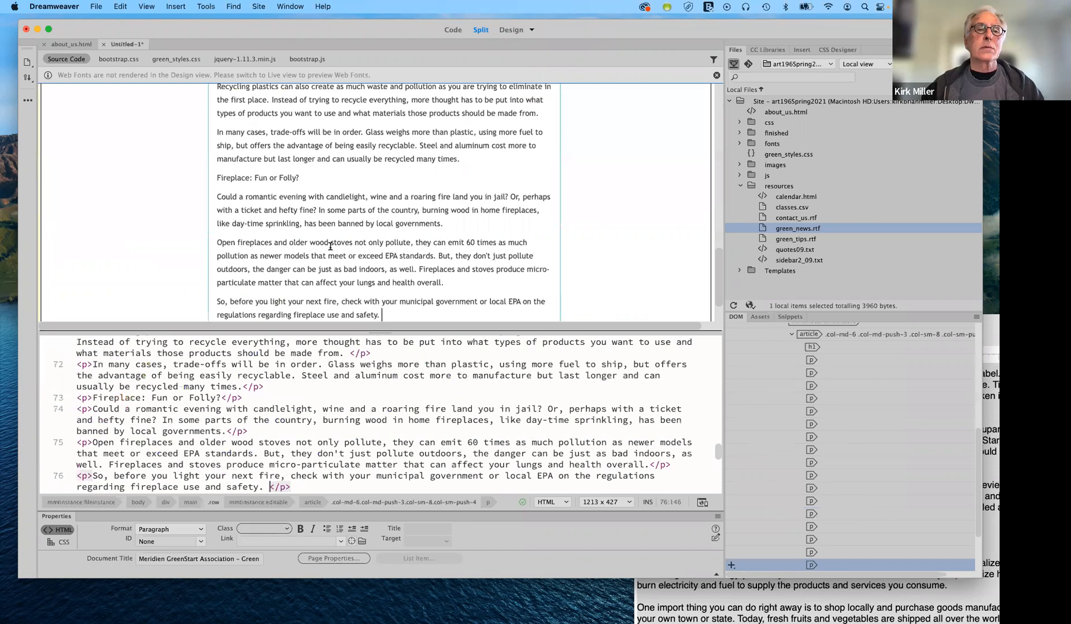
scroll(330, 247, up, 5)
scroll(330, 247, up, 10)
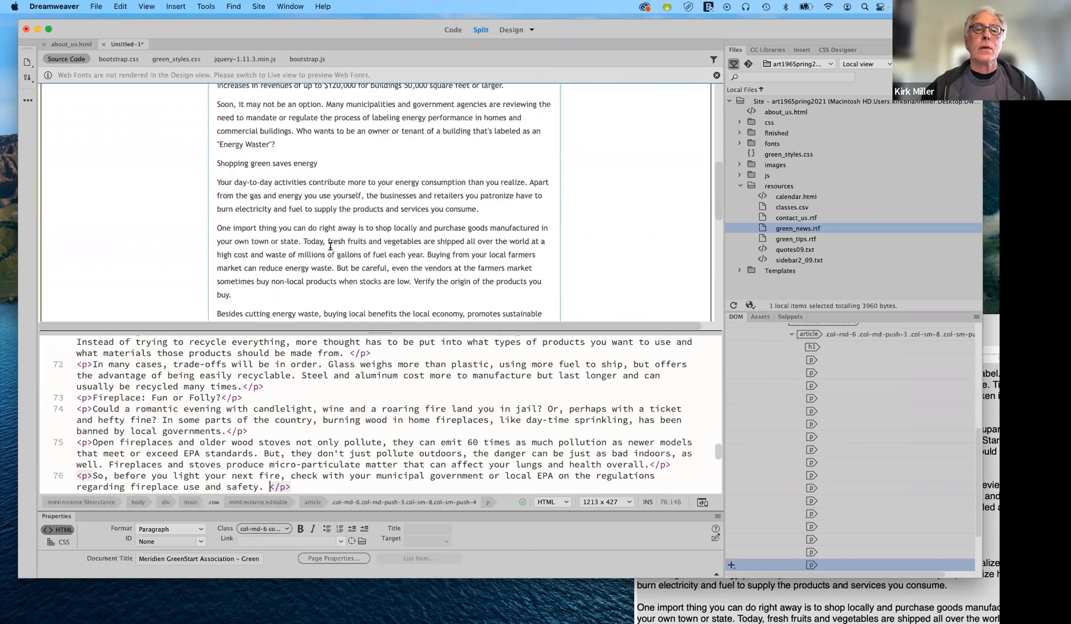
scroll(330, 202, up, 3)
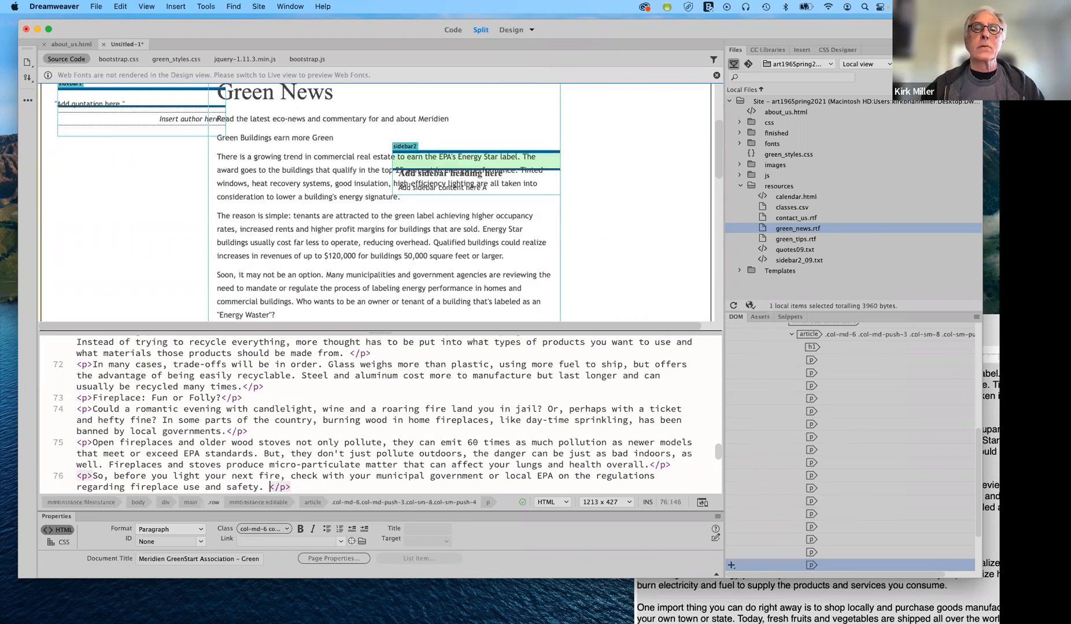
Return the page to Live view and check the pasted stories down to the end of the article.
click(532, 30)
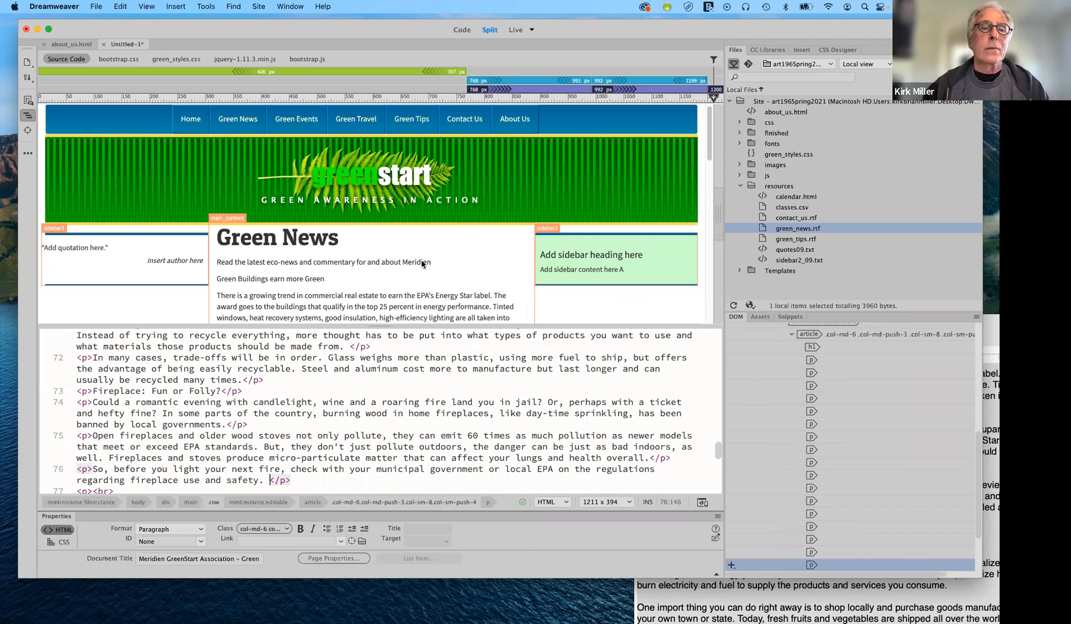
scroll(421, 259, down, 10)
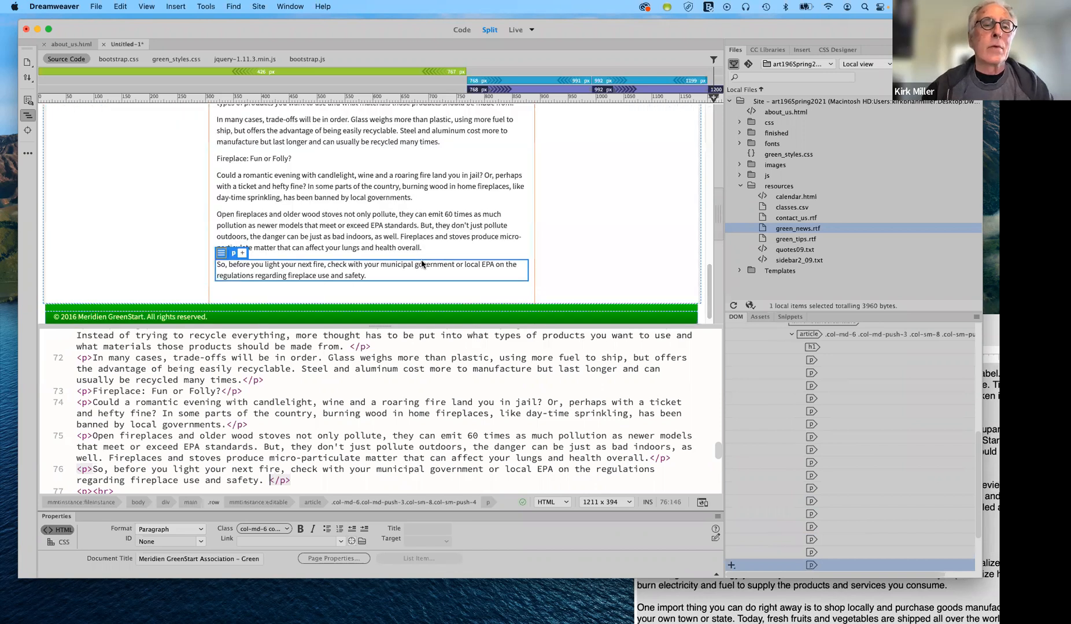
click(325, 151)
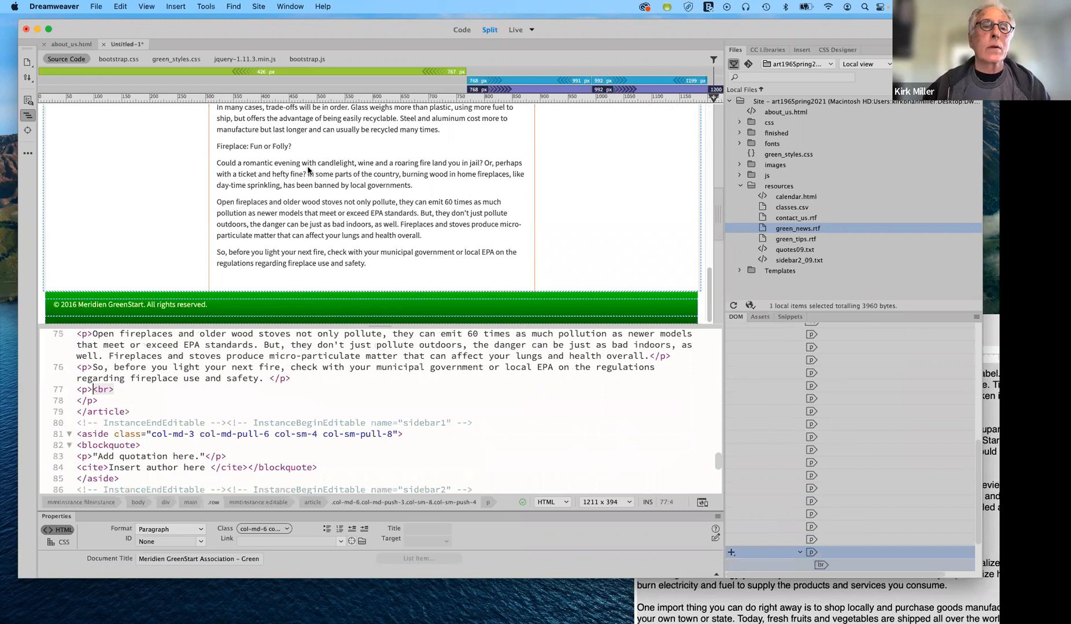
scroll(308, 170, up, 2)
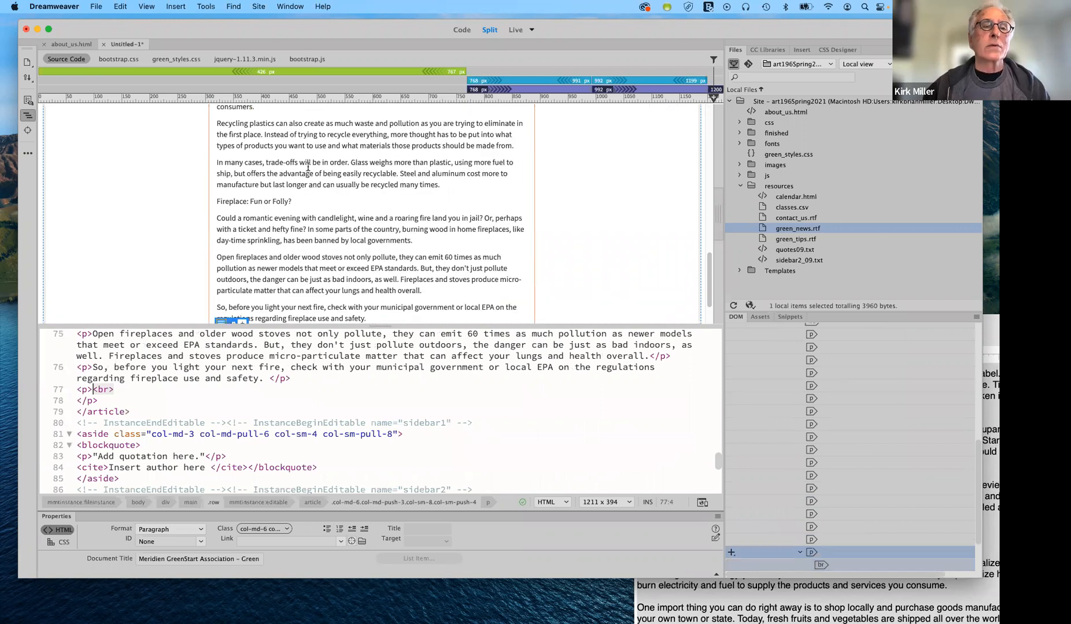
scroll(308, 168, up, 1)
scroll(308, 167, up, 1)
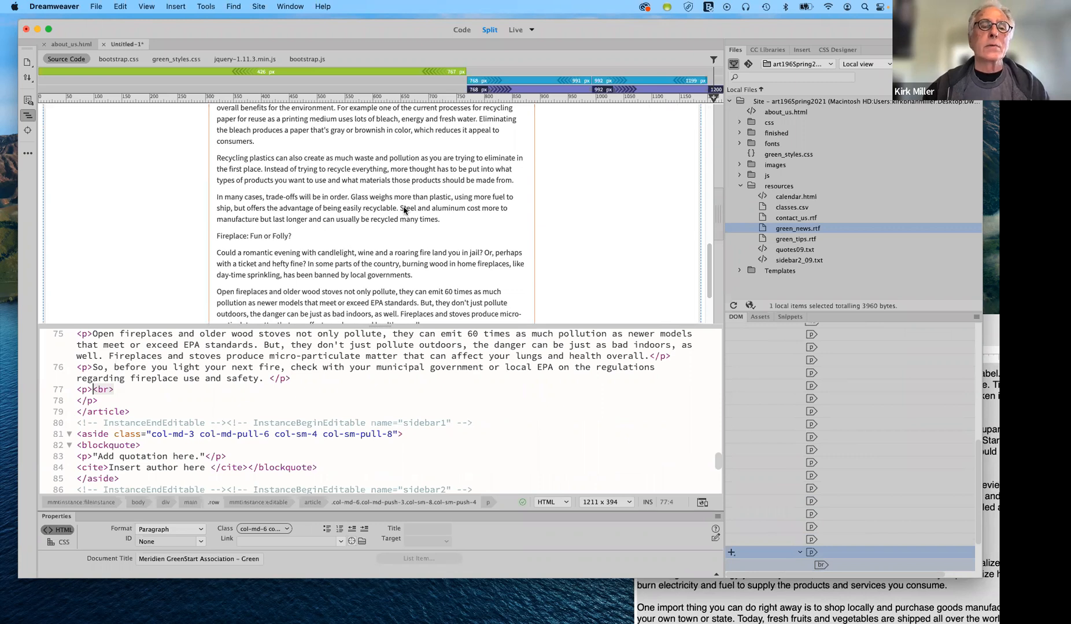
key(Up)
key(Up)
key(Up)
key(Up)
key(Up)
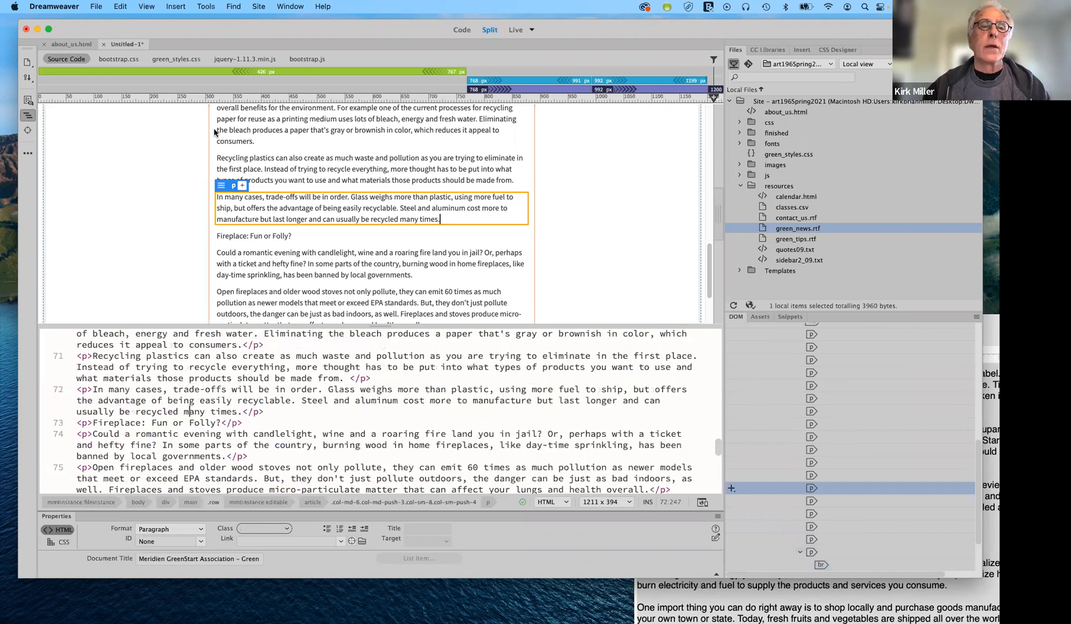
key(super+a)
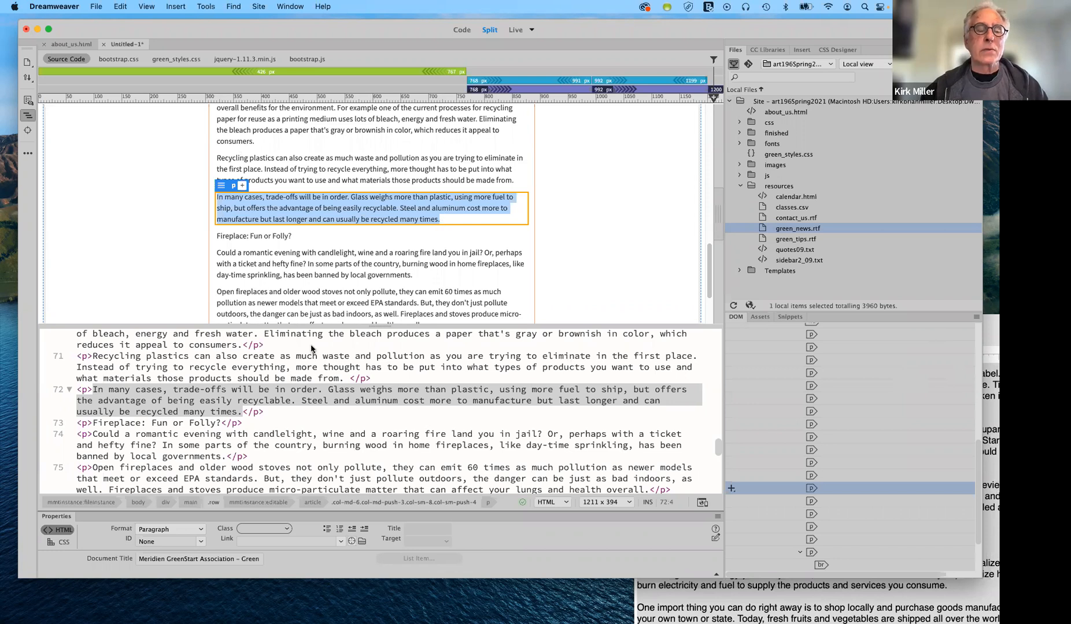
key(super+a)
click(342, 340)
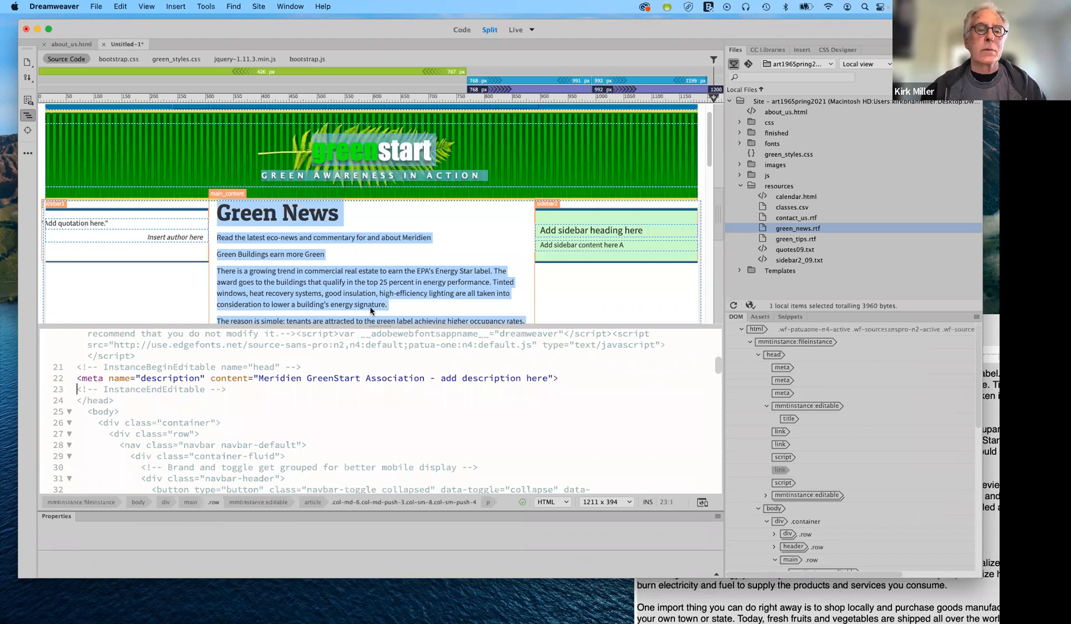
click(377, 291)
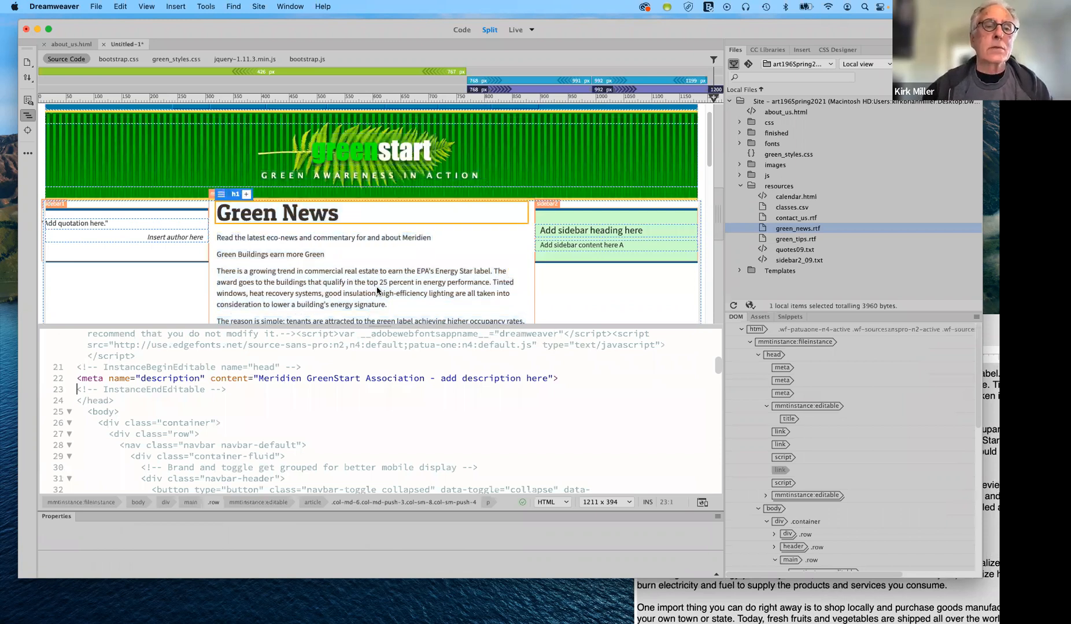
In the source code, insert an opening <section> tag on a new line before the "Green Buildings earn more Green" paragraph.
scroll(236, 167, down, 3)
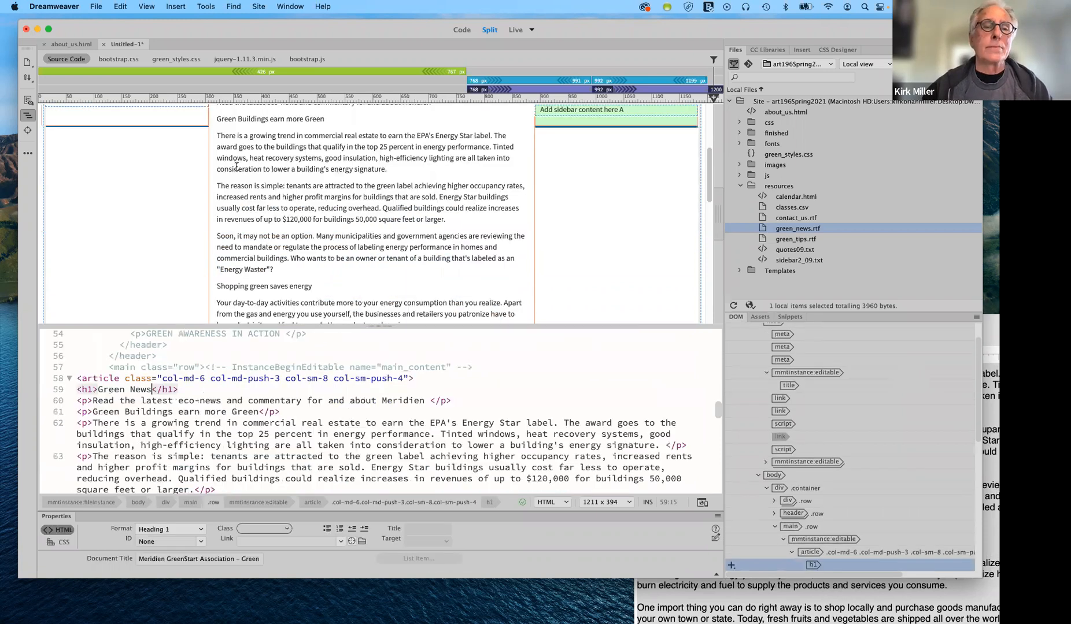
scroll(235, 161, up, 1)
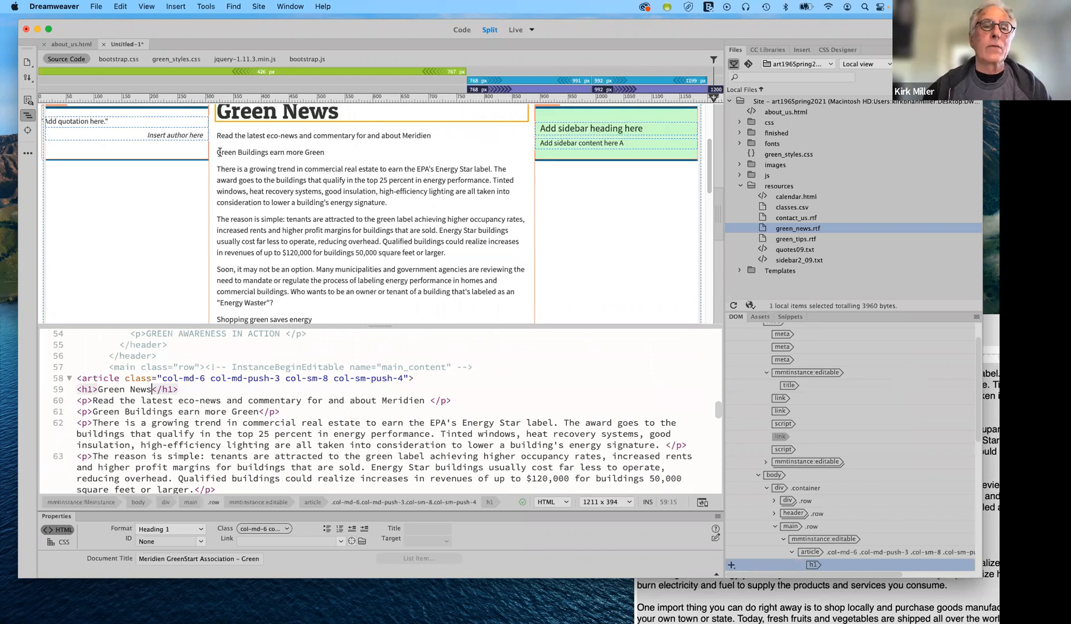
click(320, 152)
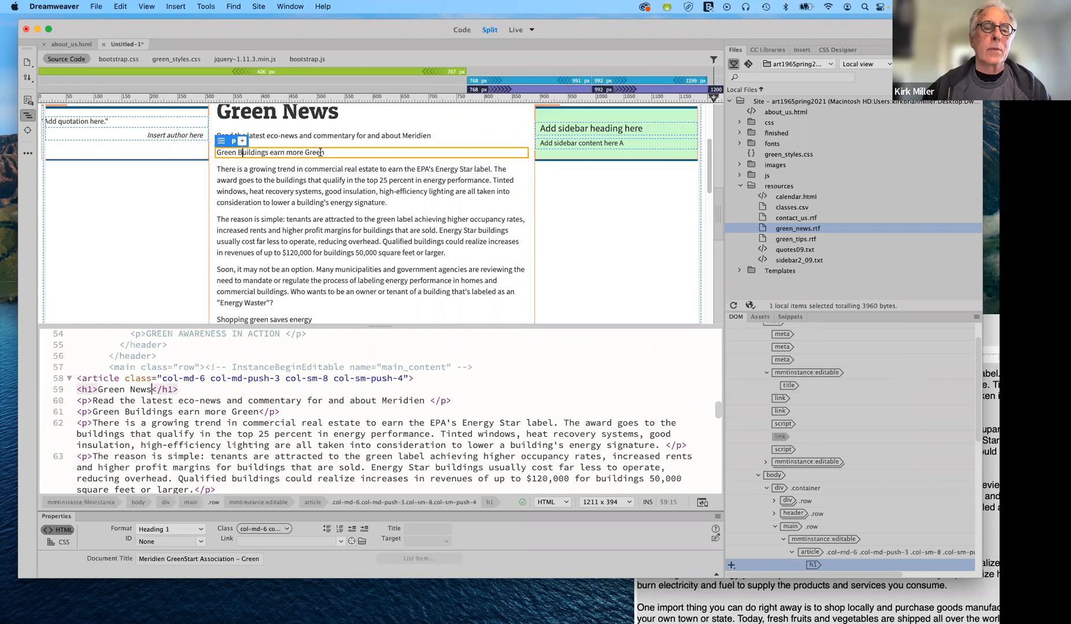
drag(217, 152, 309, 152)
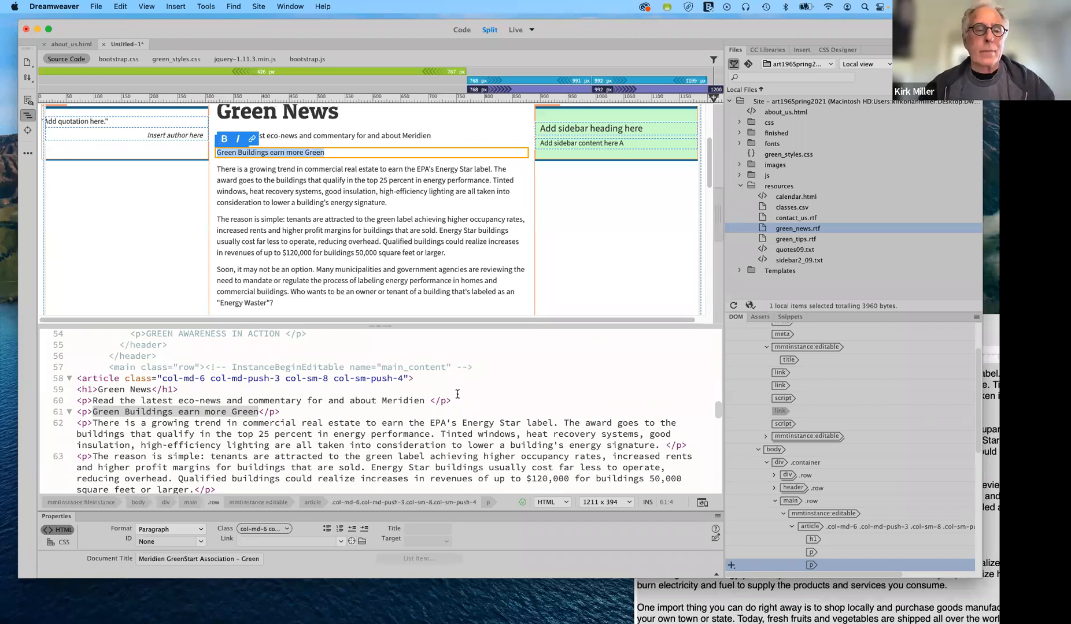
click(457, 396)
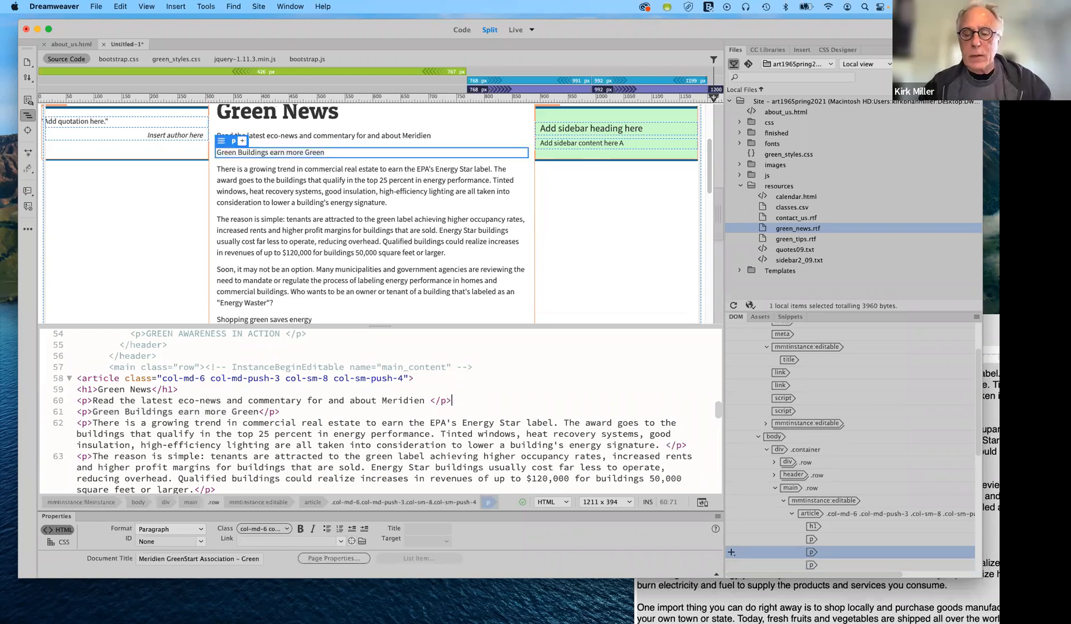
key(Return)
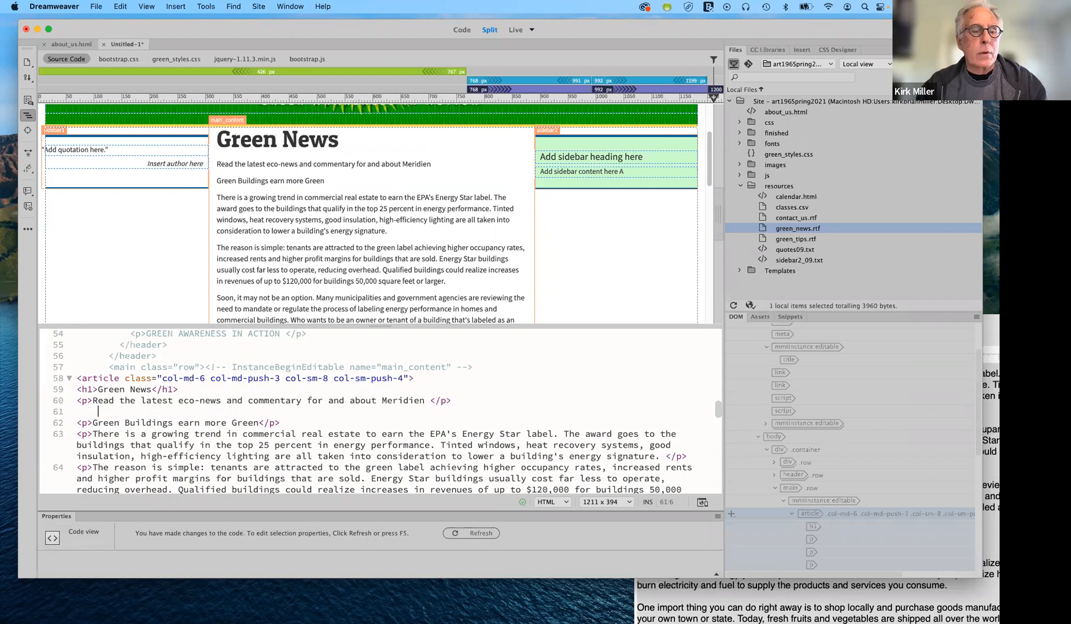
text(<s)
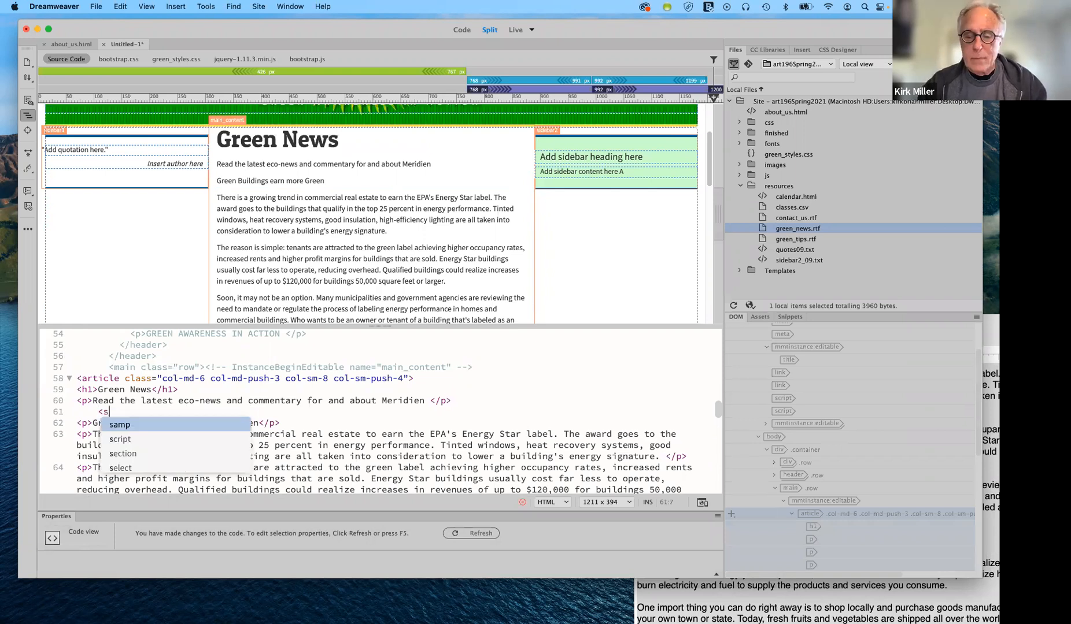
text(ection)
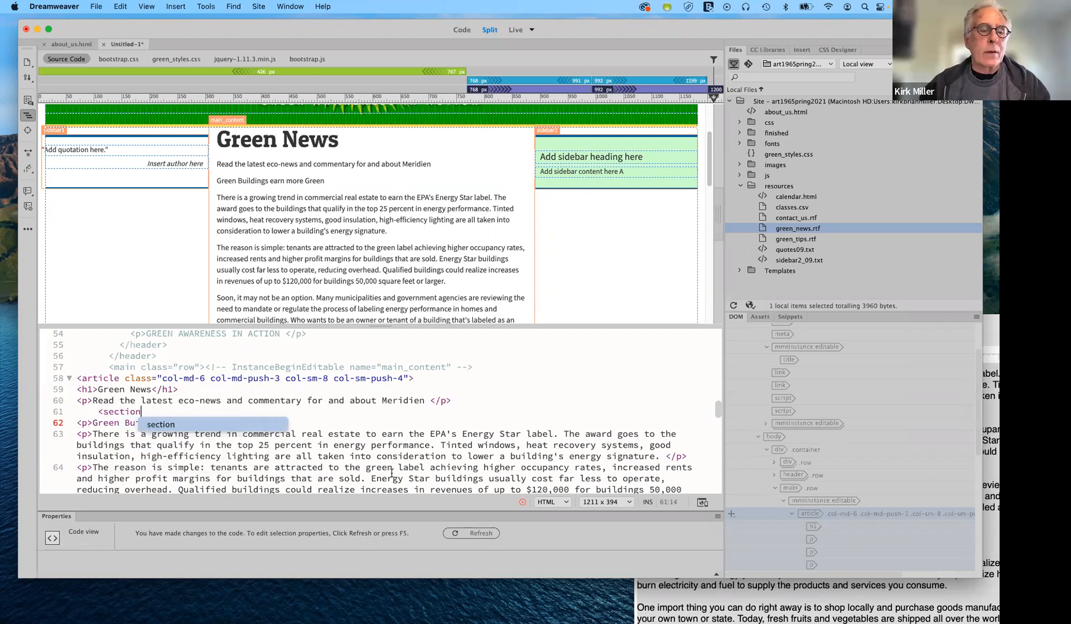
text(>)
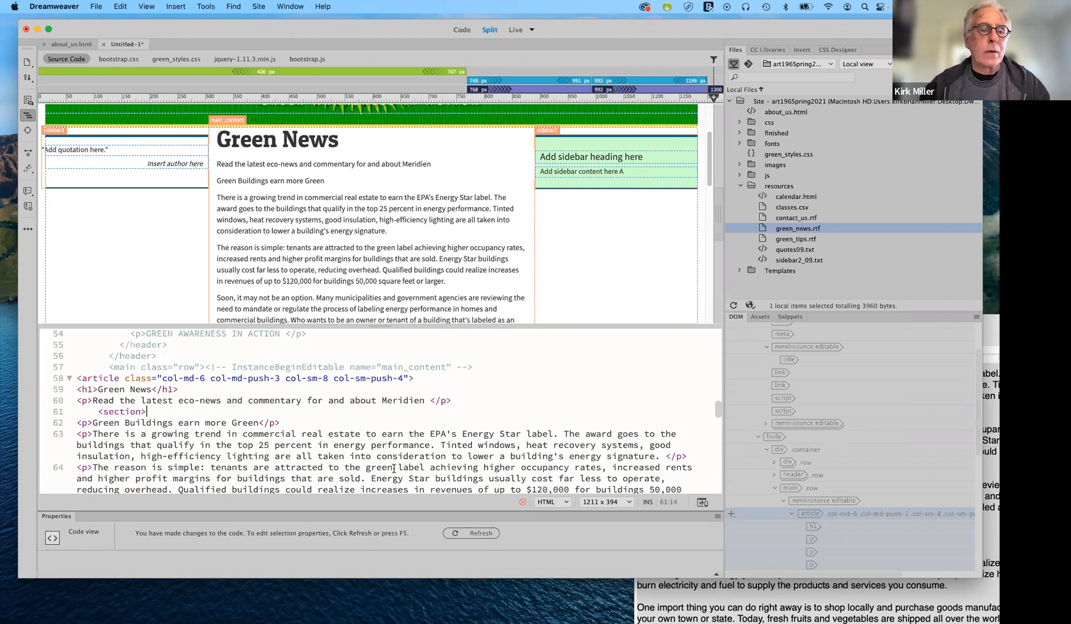
Look through the pasted stories in the code and page preview to see where each topic starts and ends.
scroll(393, 468, down, 8)
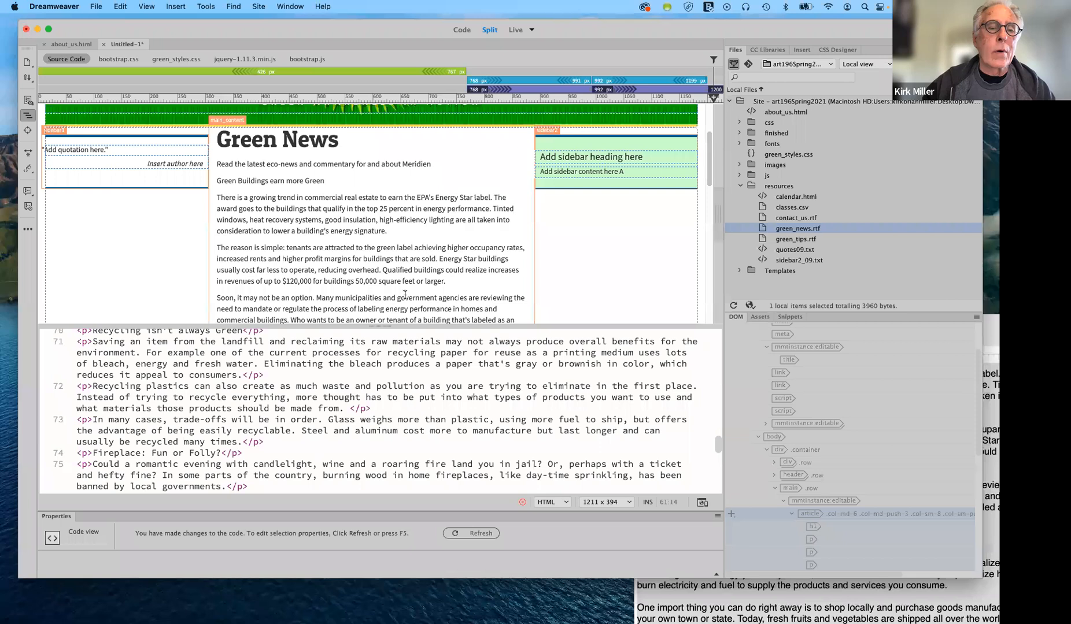
scroll(410, 289, down, 2)
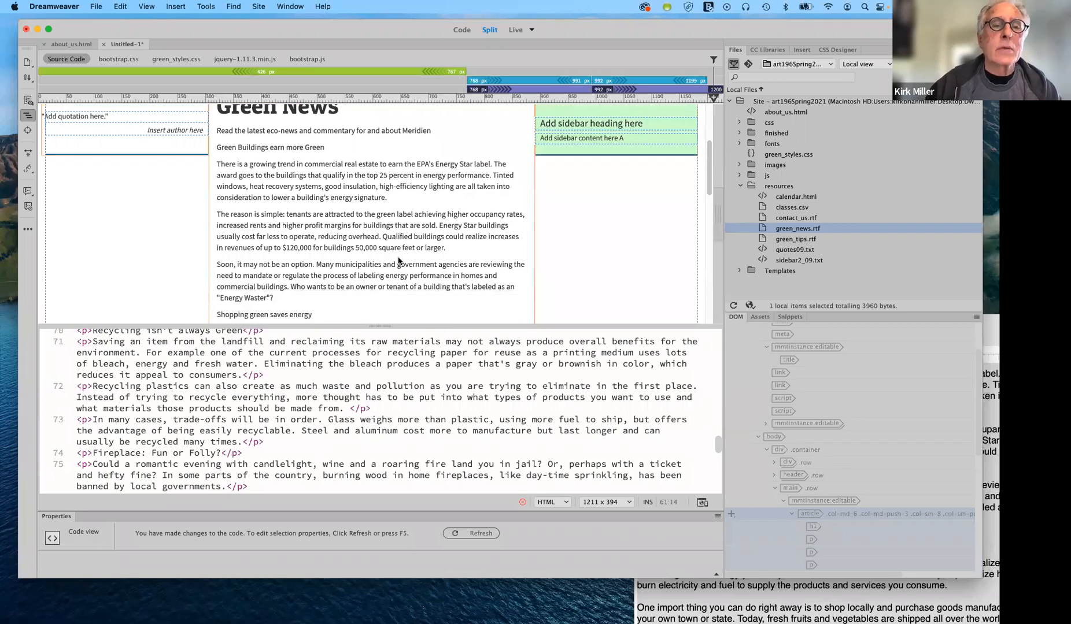
scroll(398, 261, down, 1)
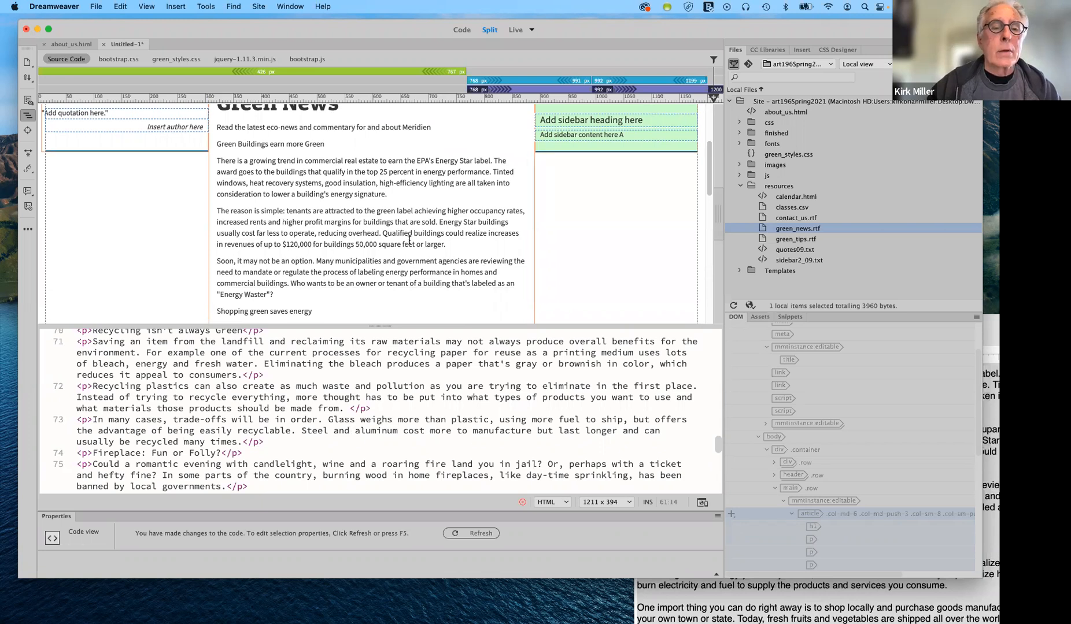
scroll(409, 240, down, 3)
scroll(409, 240, down, 5)
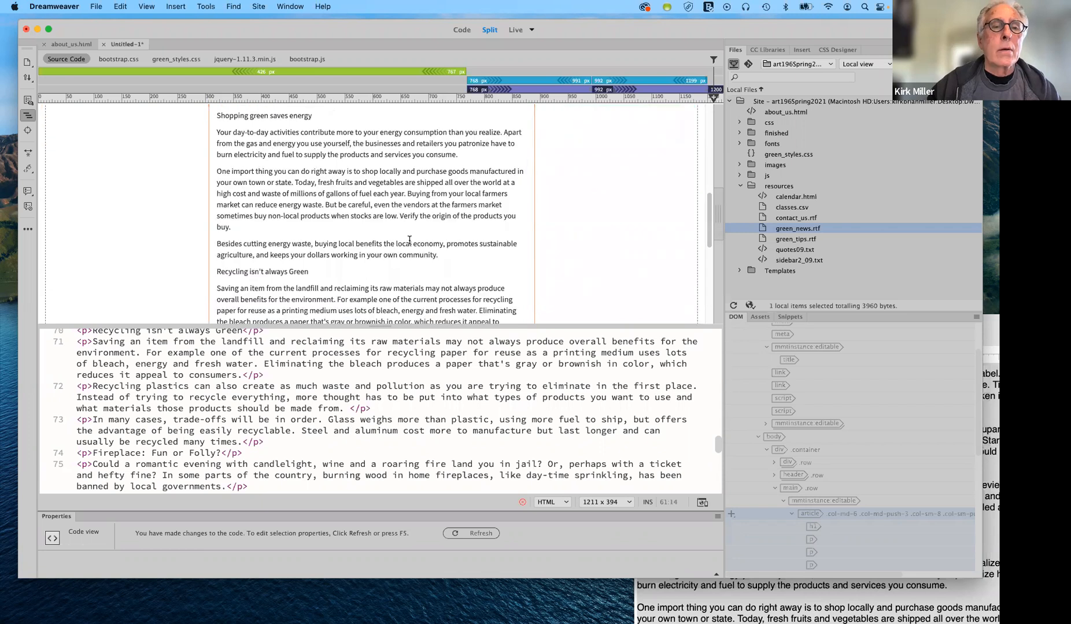
scroll(410, 240, up, 1)
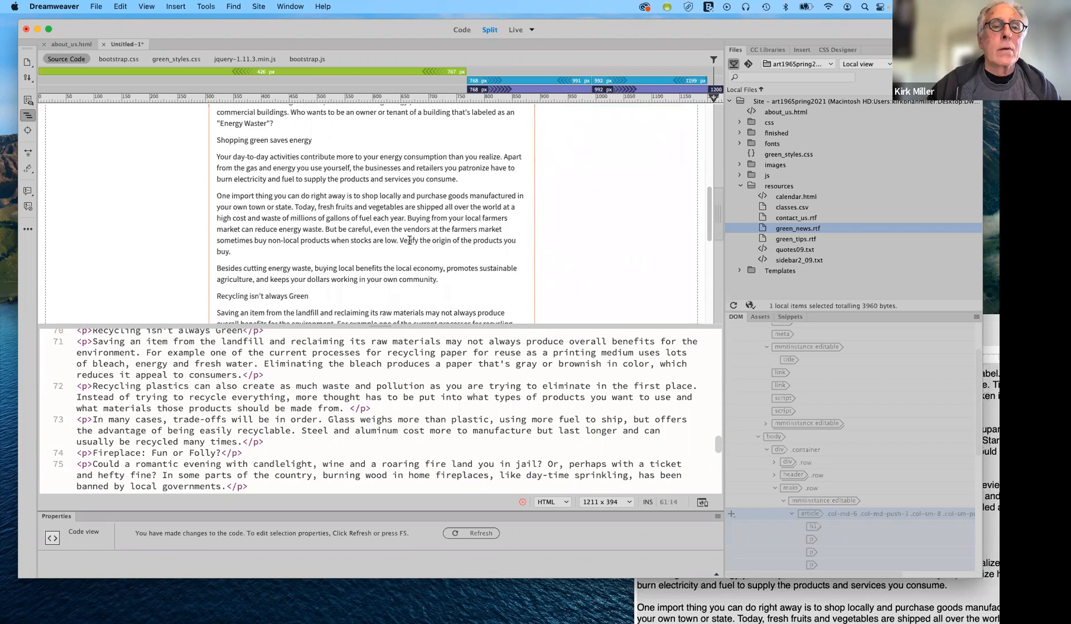
scroll(409, 240, up, 3)
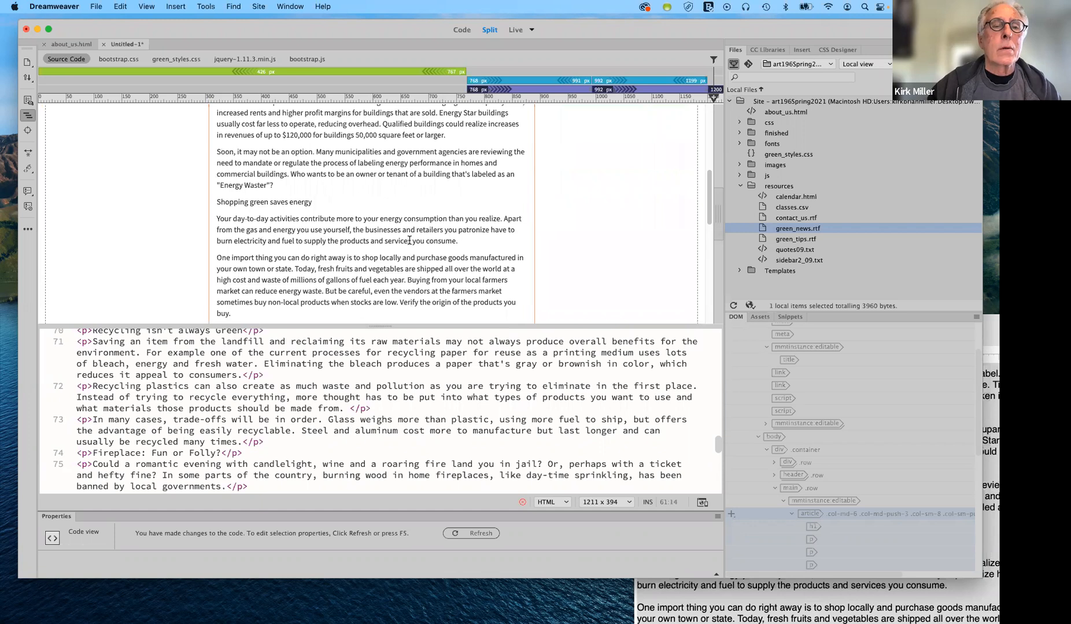
scroll(409, 240, up, 1)
scroll(409, 240, up, 1)
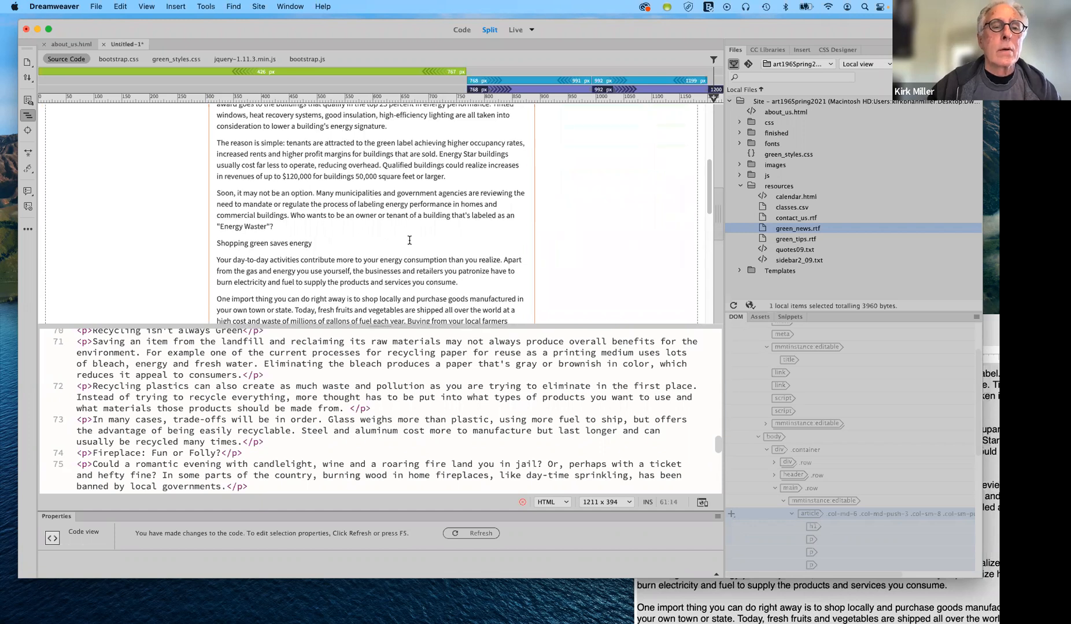
scroll(410, 240, up, 6)
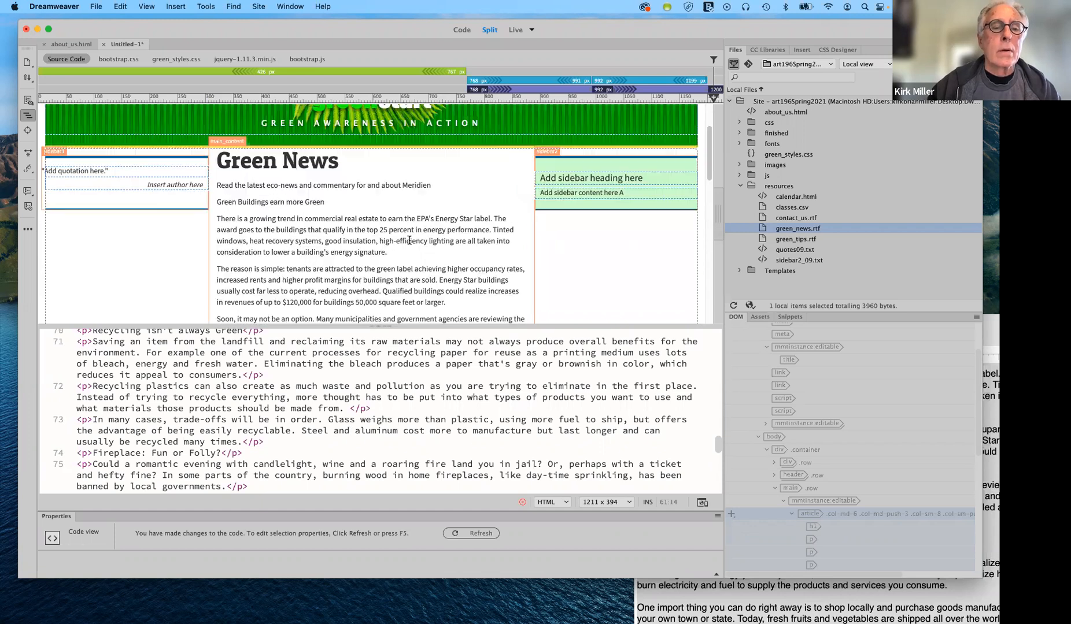
scroll(410, 240, down, 1)
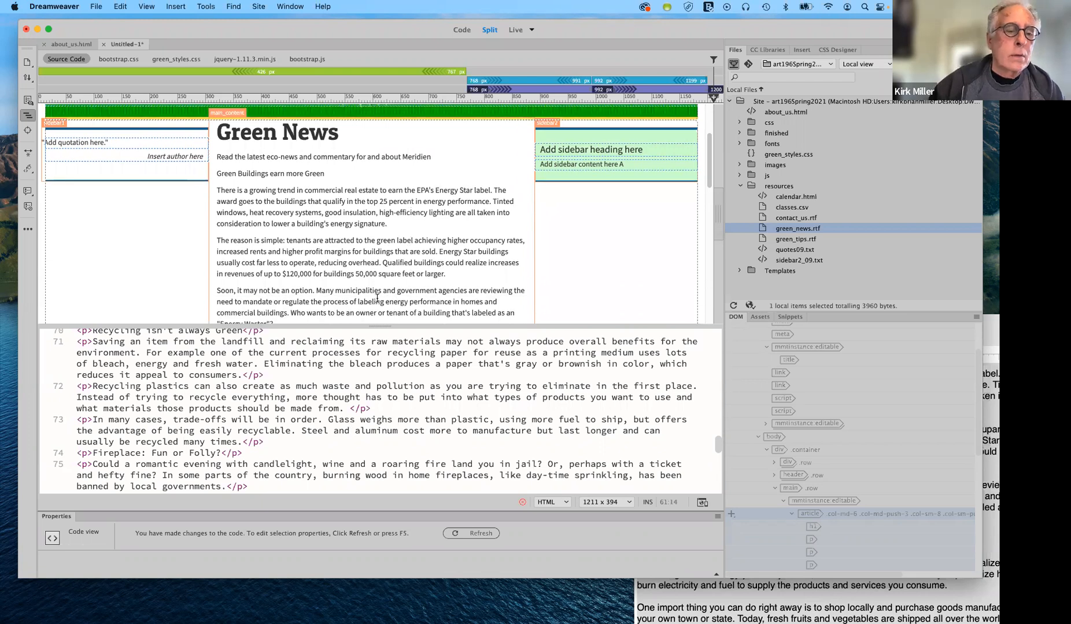
In the source code, add a closing </section> tag on a new line after the "Energy Waster" paragraph.
scroll(377, 297, down, 1)
scroll(377, 297, down, 1)
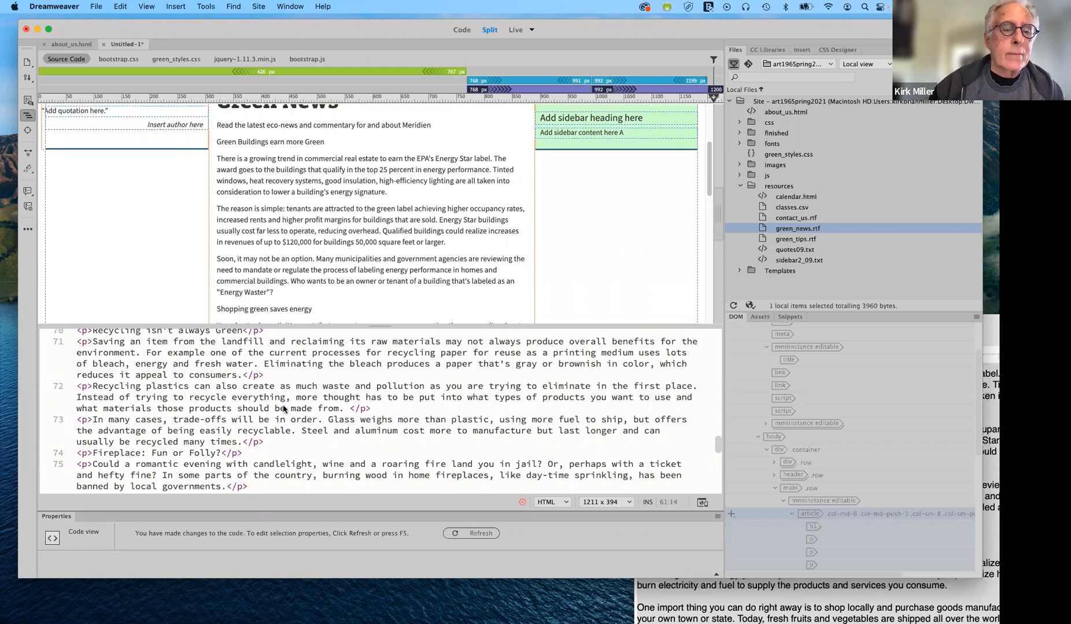
scroll(283, 409, up, 3)
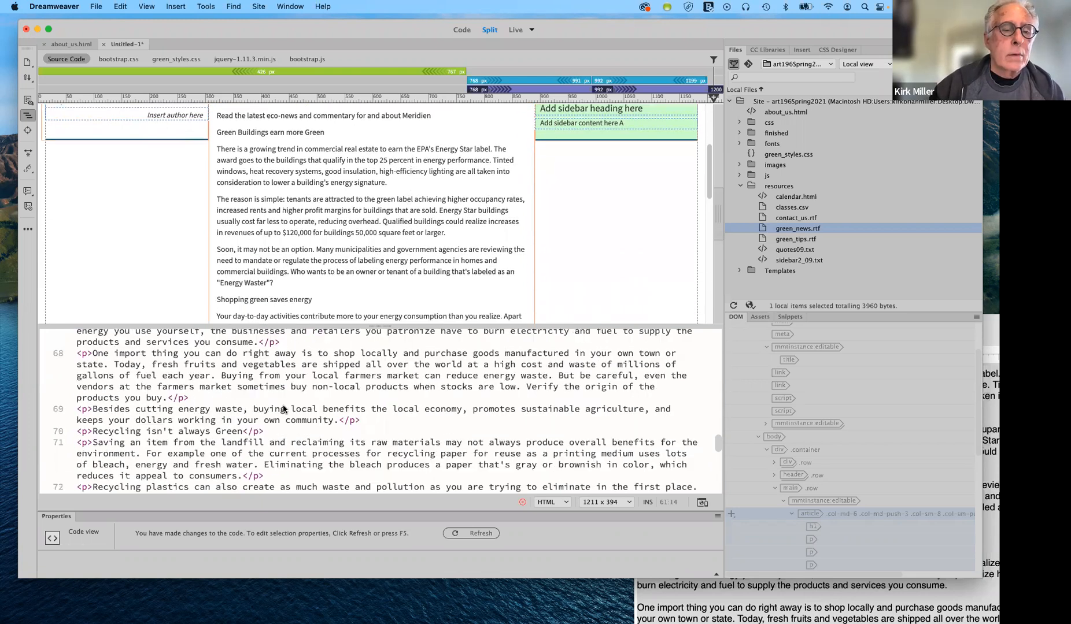
scroll(283, 409, up, 2)
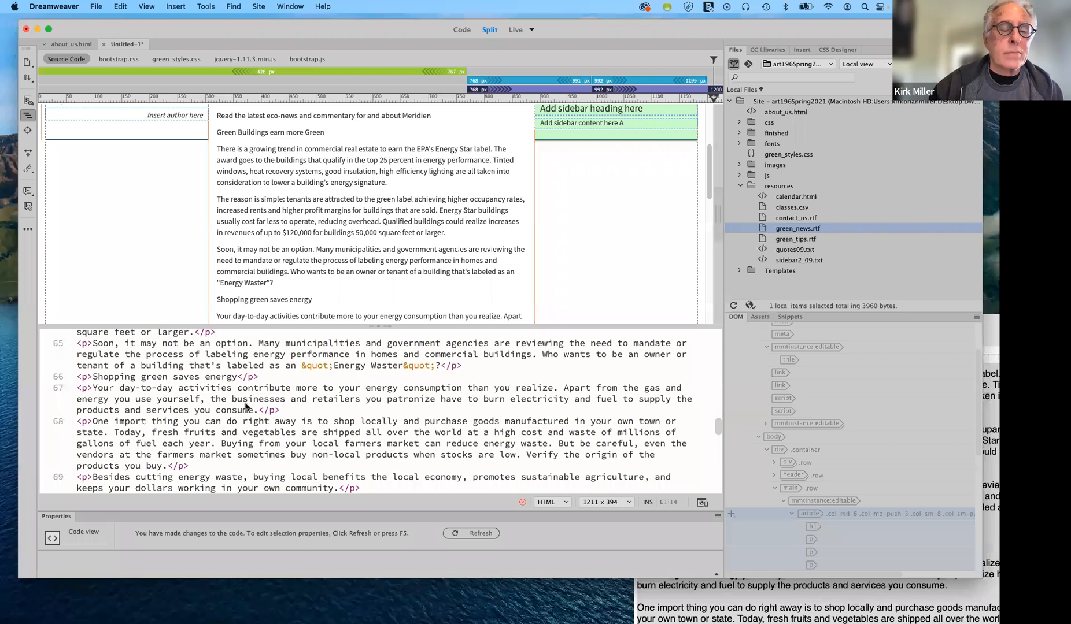
scroll(139, 430, up, 2)
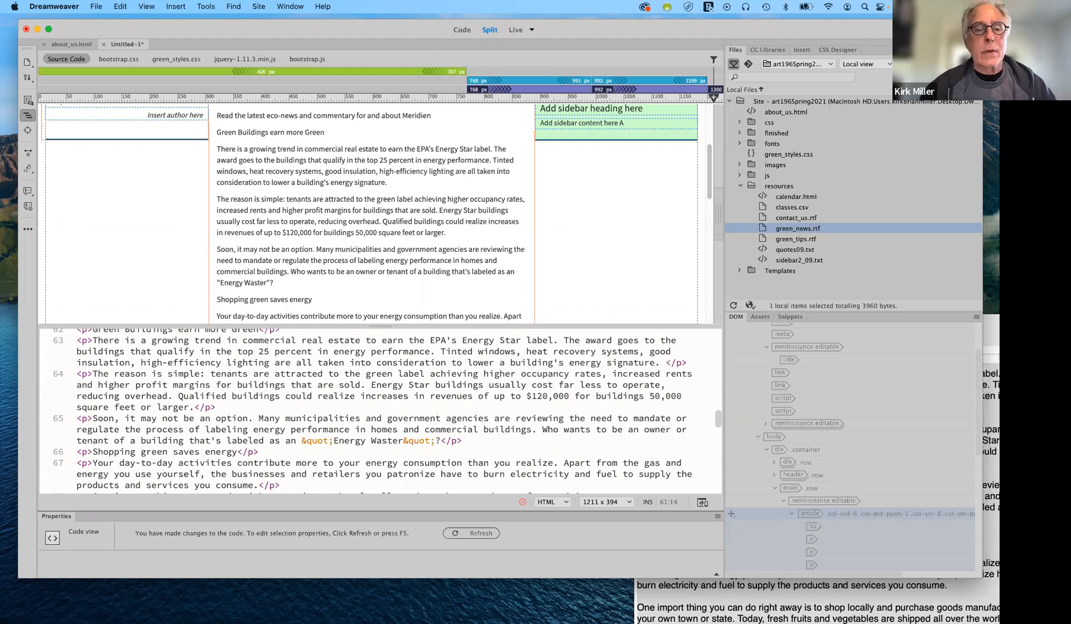
click(462, 441)
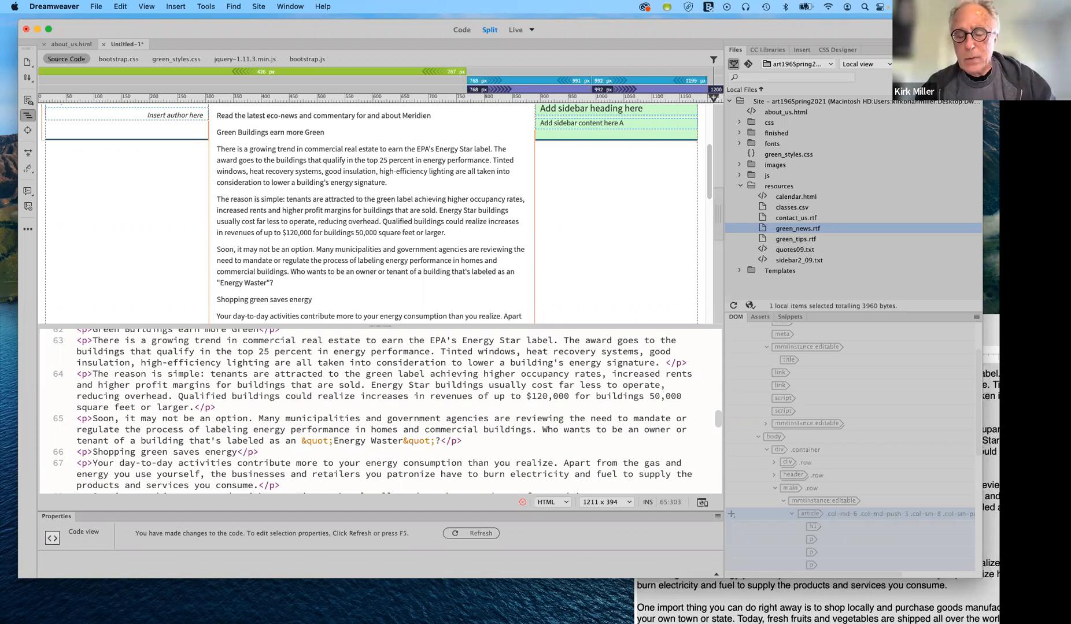
key(Return)
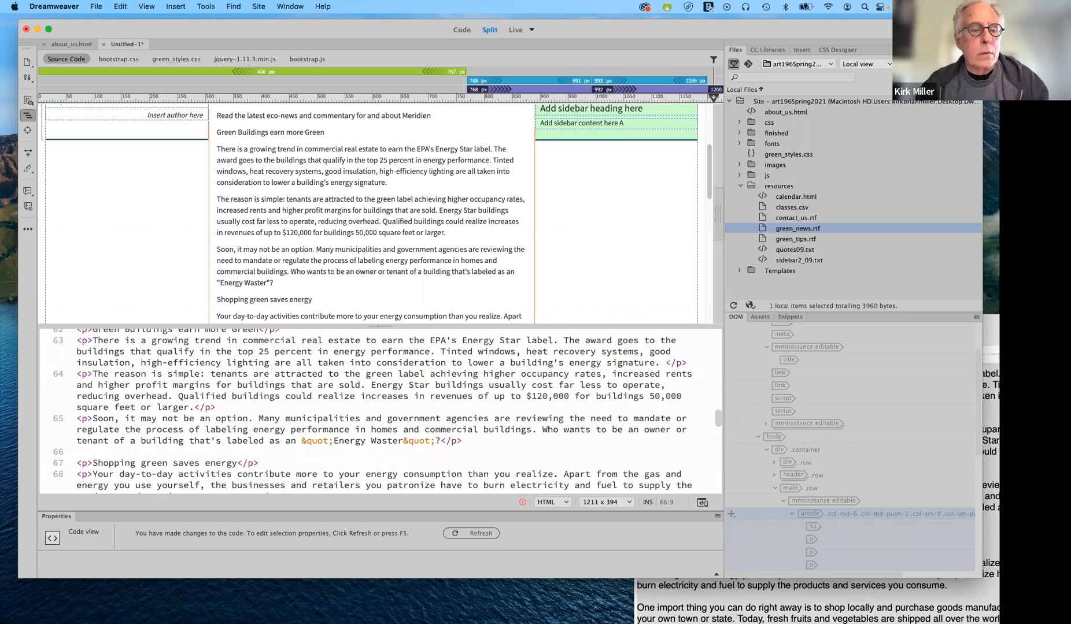
text(<s)
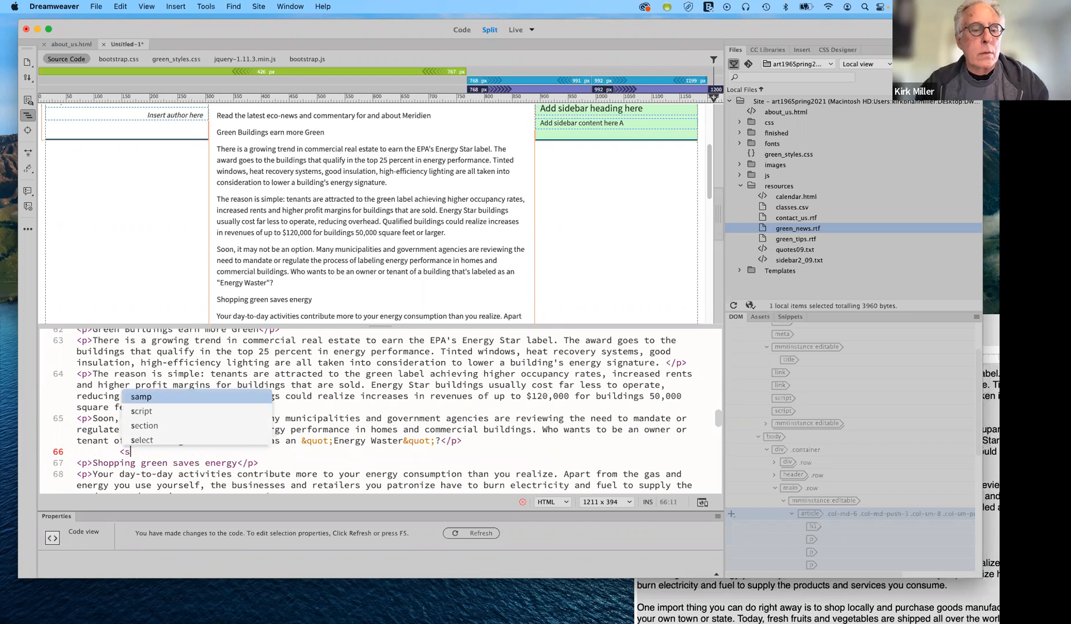
text(ec)
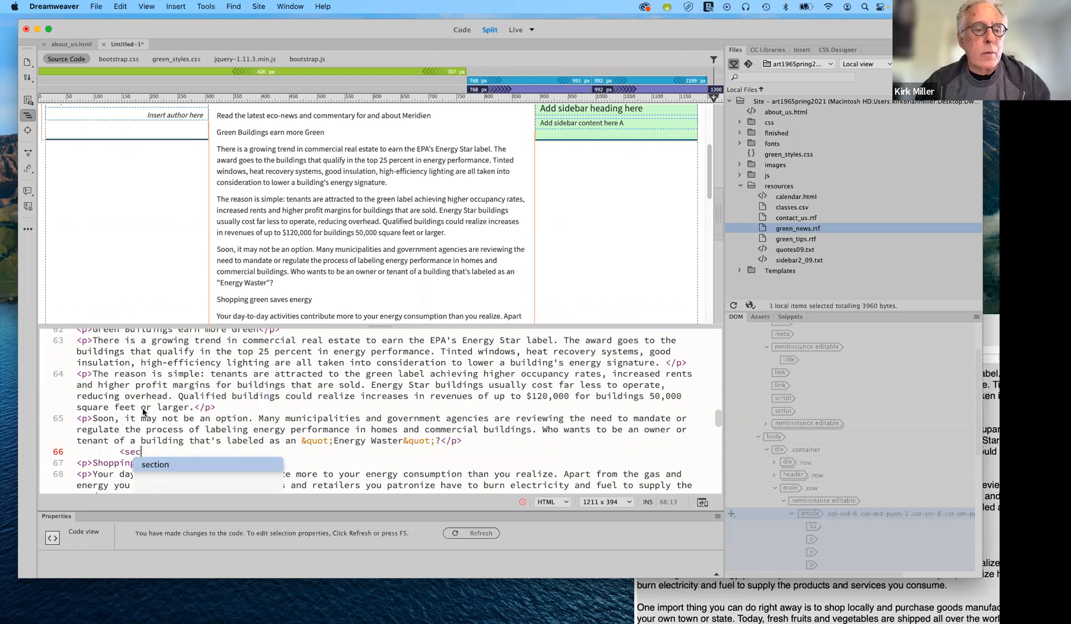
text(tion)
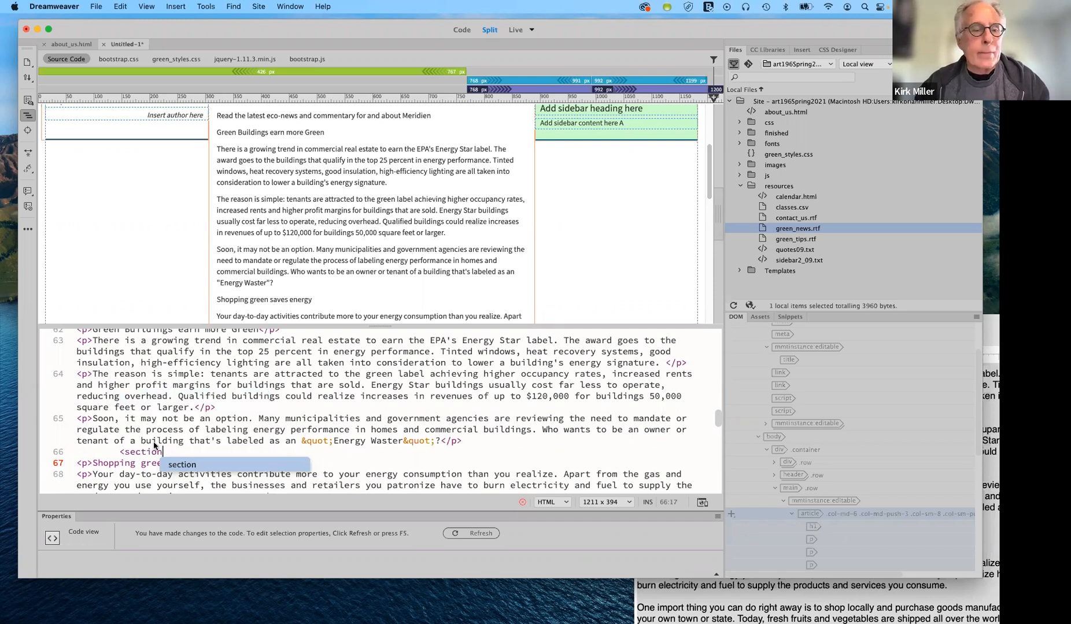
click(126, 452)
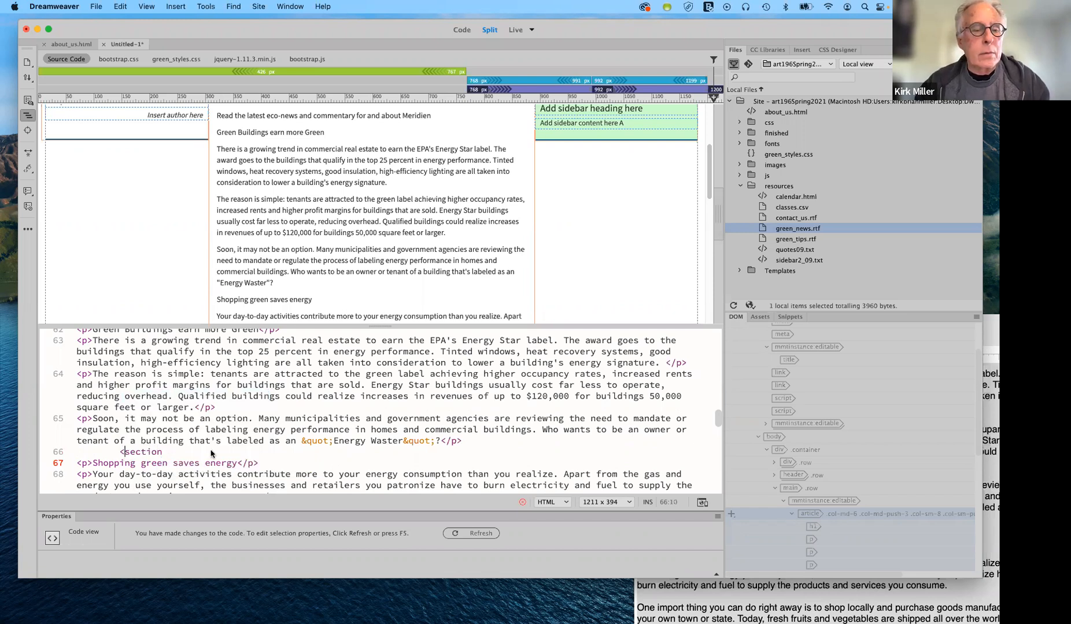
text(/)
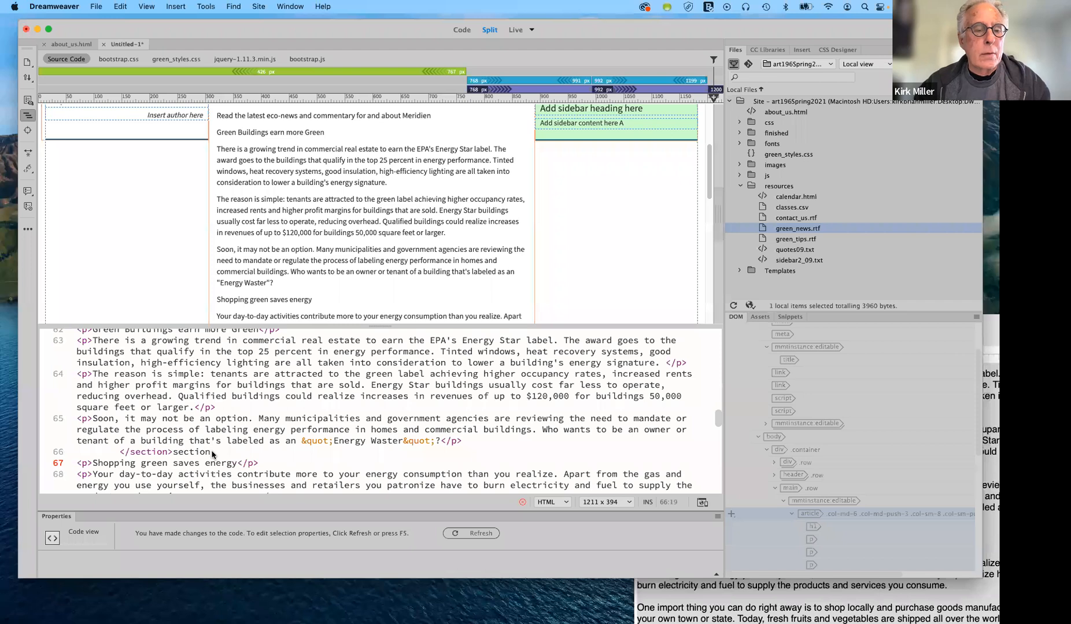
Delete the leftover "section" text after the closing tag so the line reads only </section>.
click(212, 451)
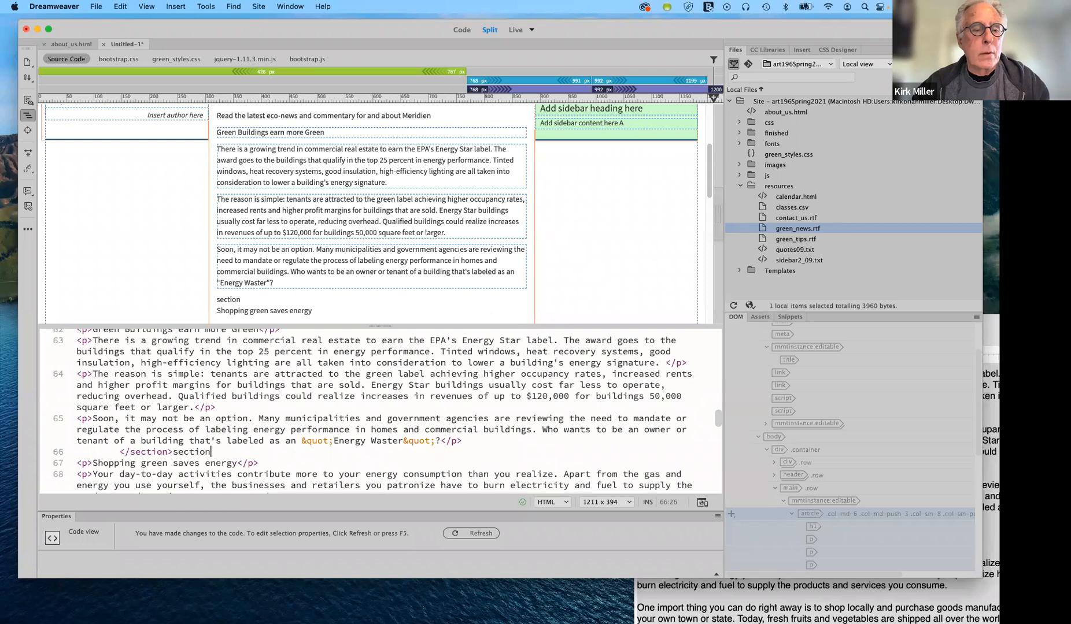
key(BackSpace)
key(BackSpace)
key(BackSpace)
key(BackSpace)
key(BackSpace)
key(BackSpace)
key(BackSpace)
key(Left)
key(Left)
key(Left)
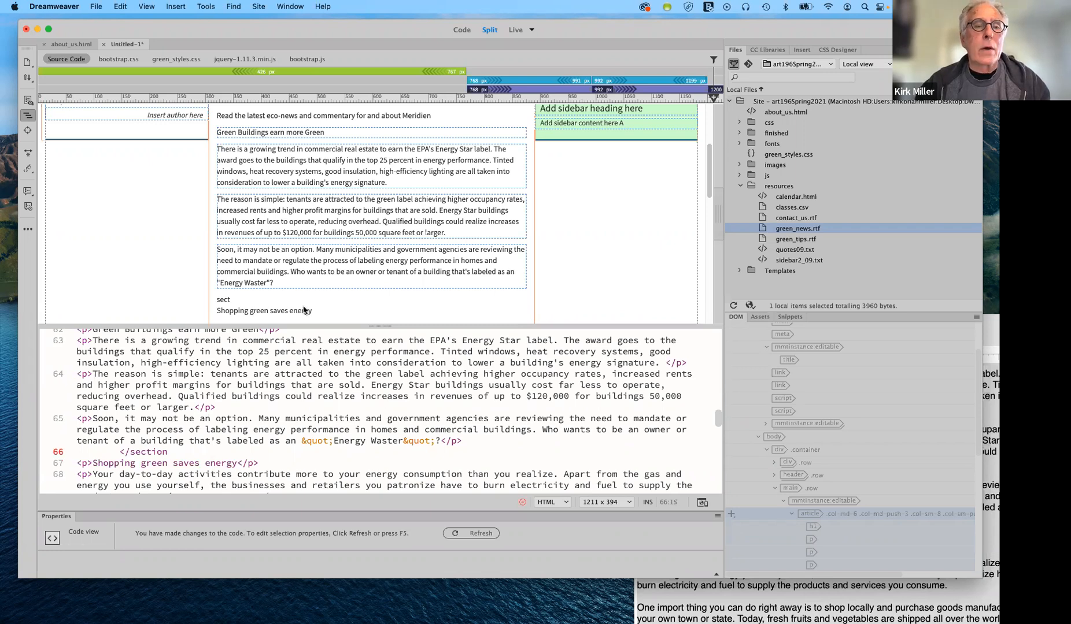
text(>)
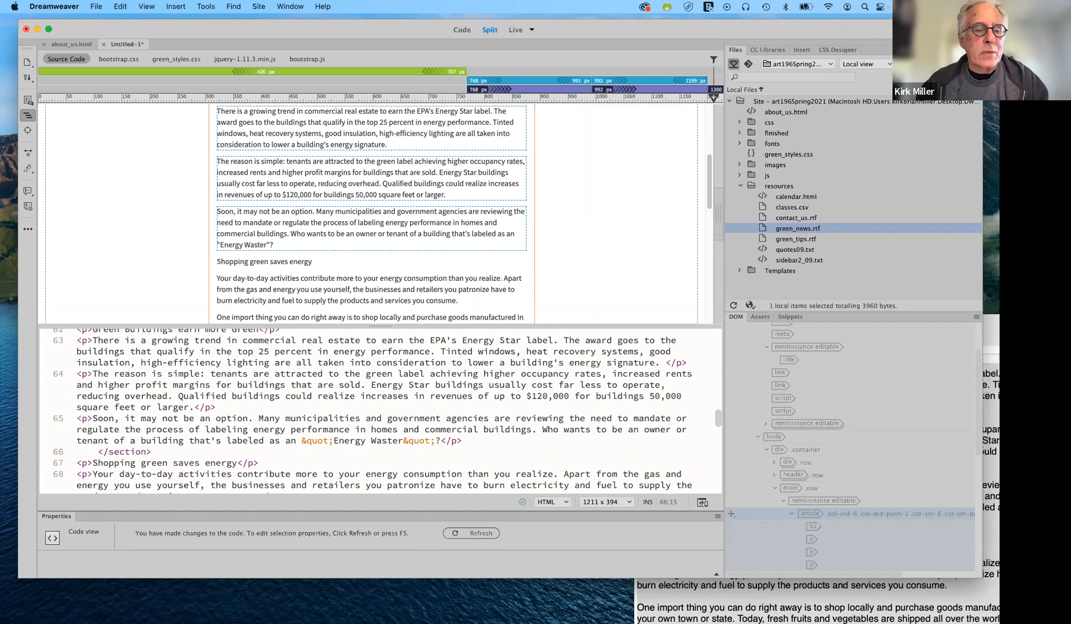
Insert an opening <section> tag on its own line directly before "Shopping green saves energy", leaving no blank line between them.
key(Return)
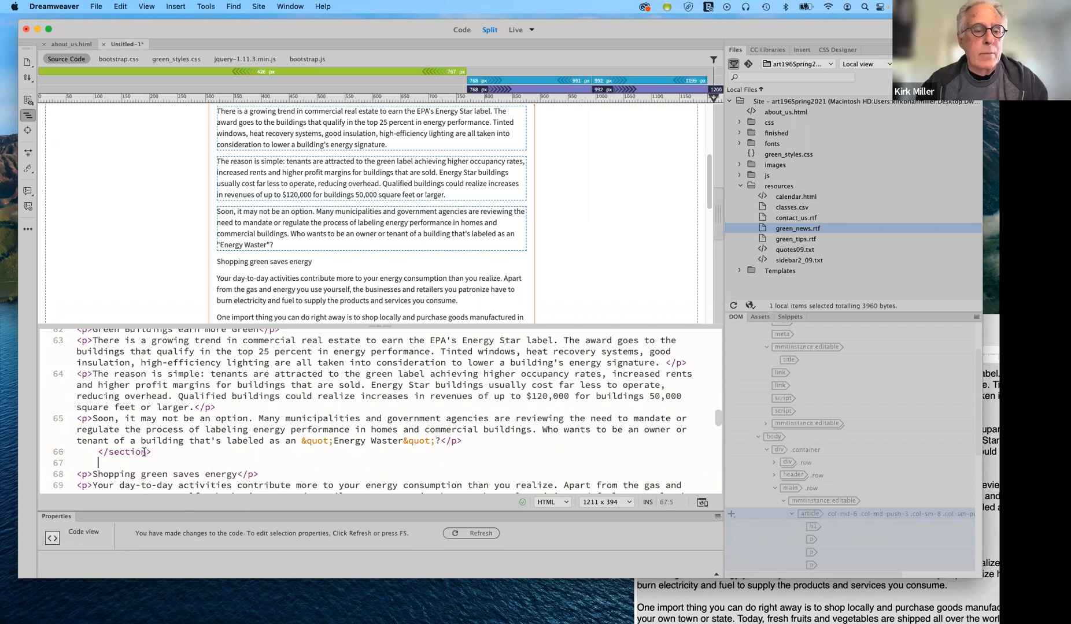
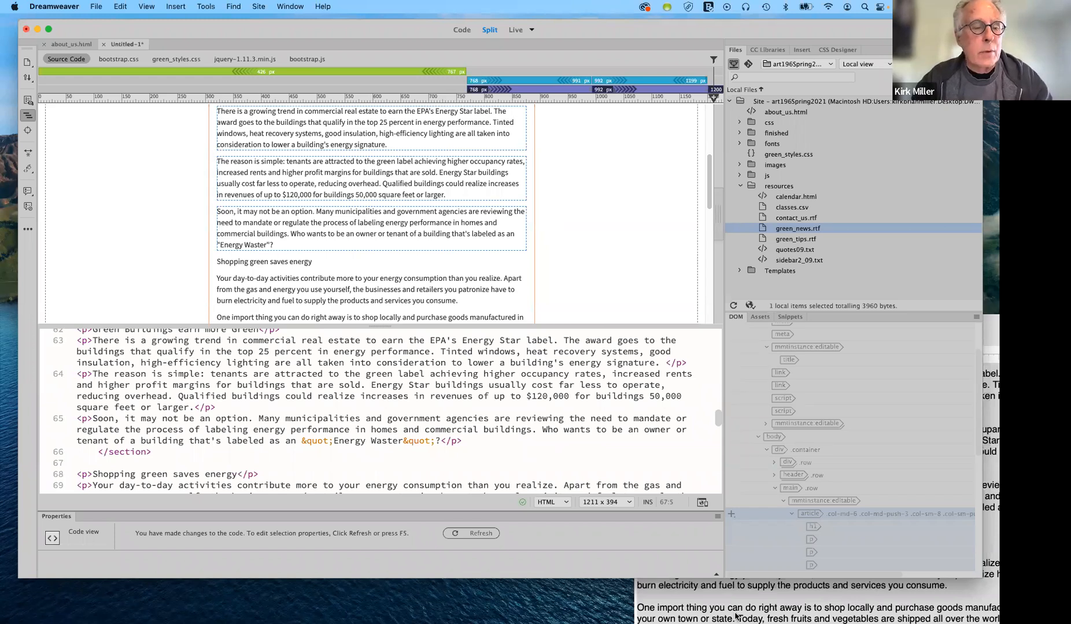
mouse_move(738, 572)
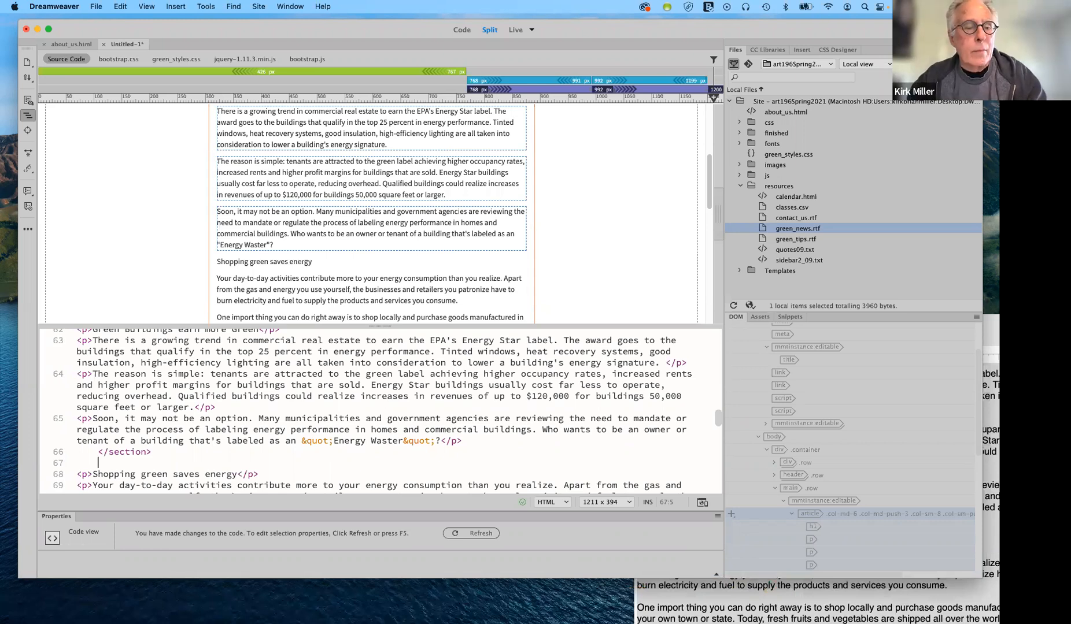
key(Left)
key(Left)
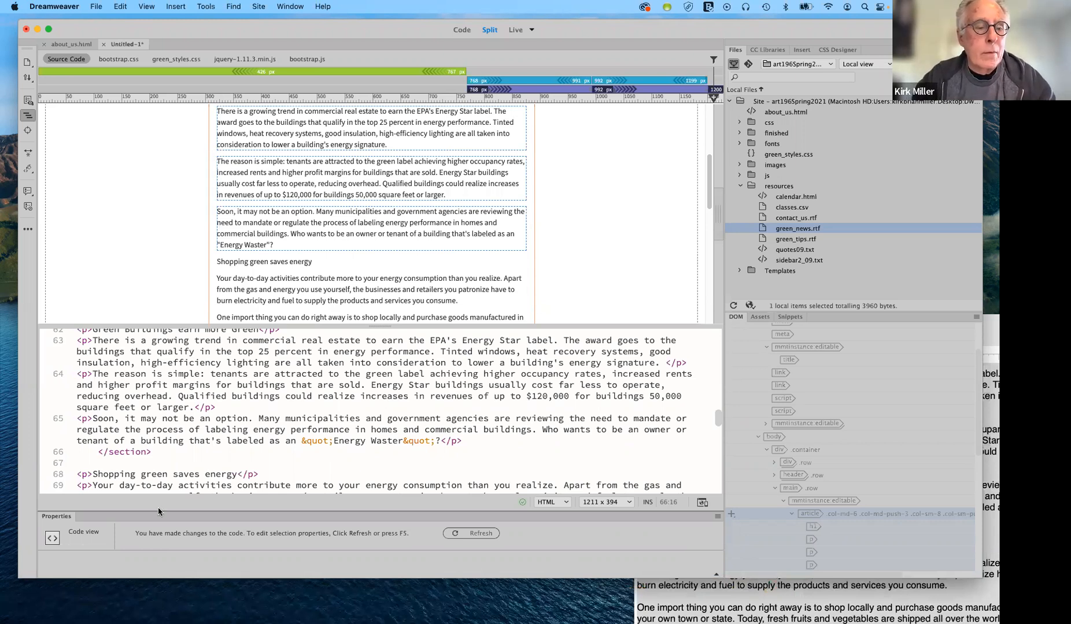
text(<)
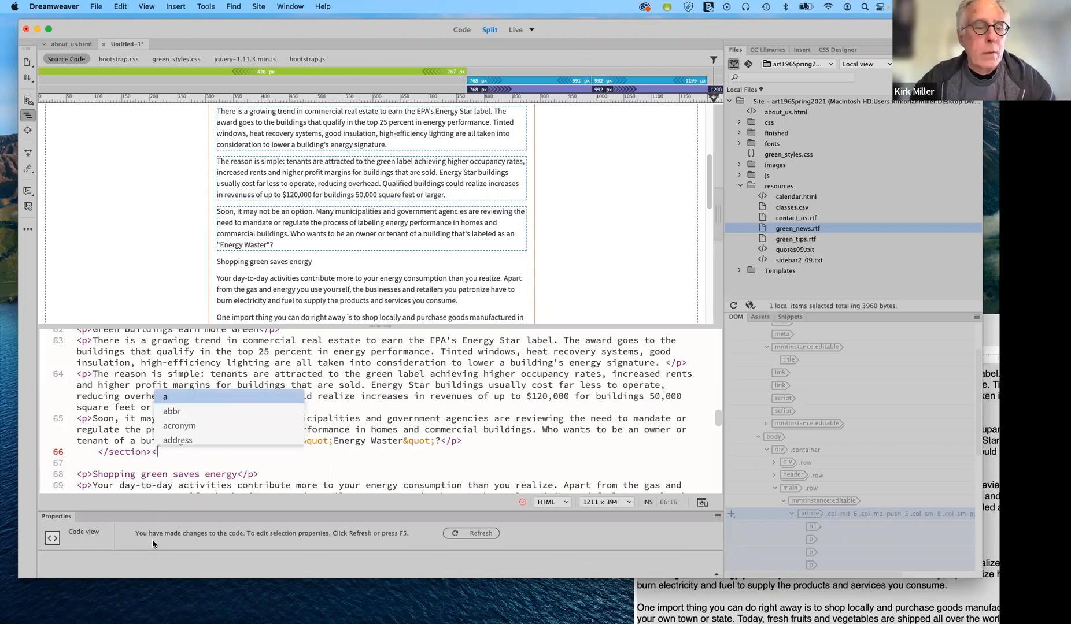
key(BackSpace)
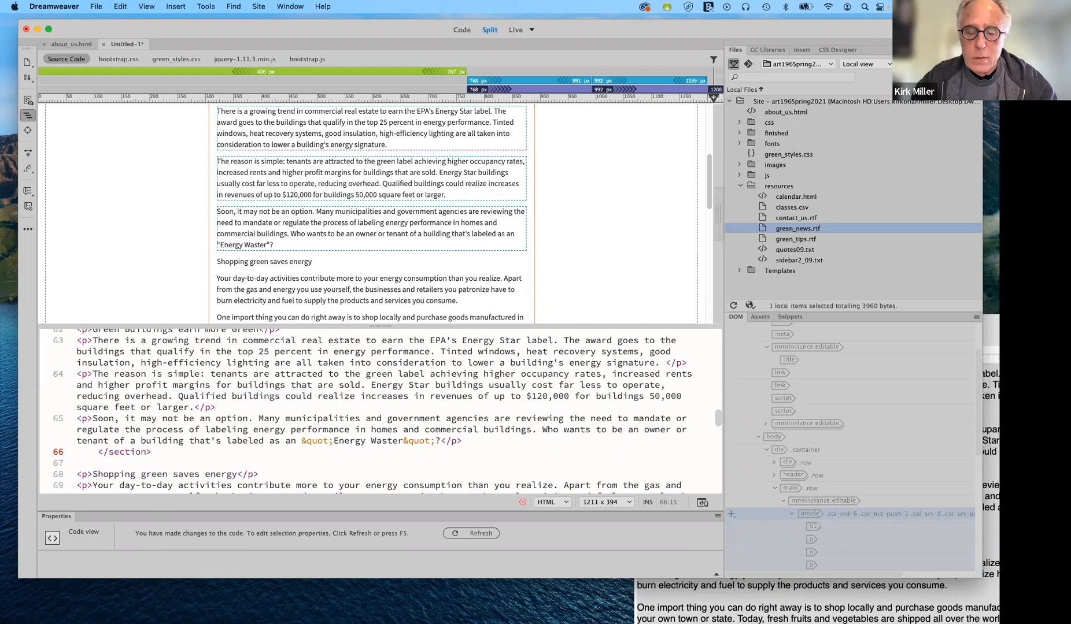
key(Return)
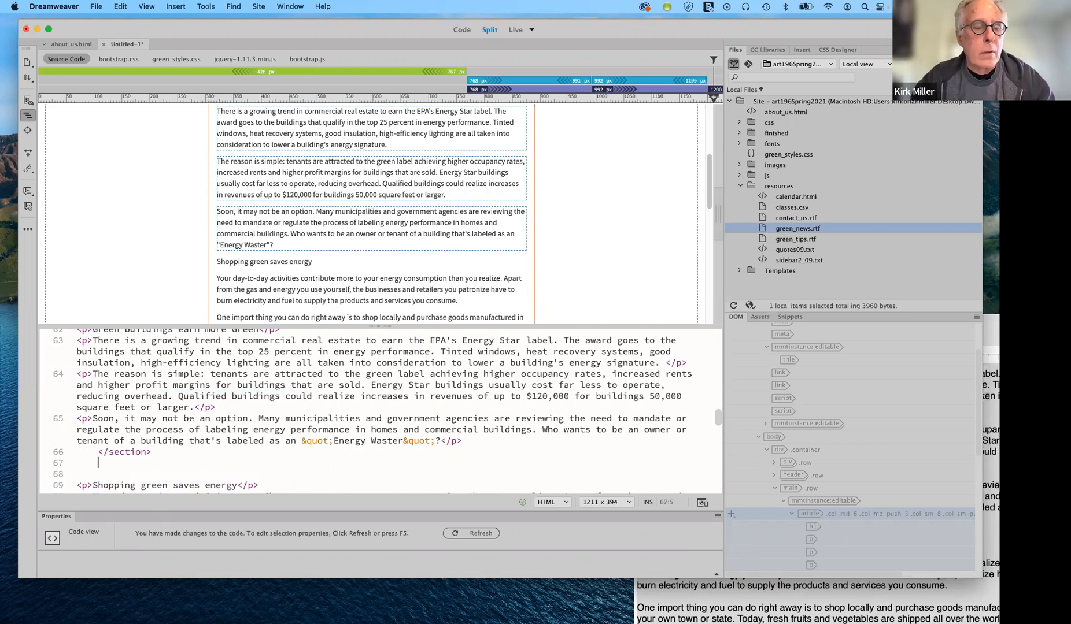
text(<)
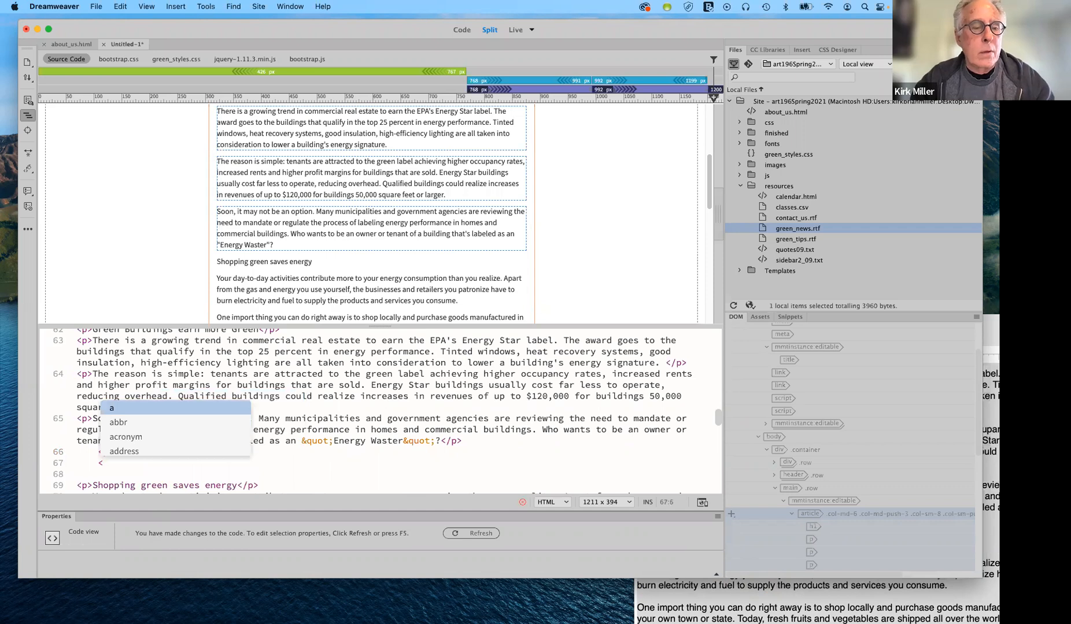
text(se)
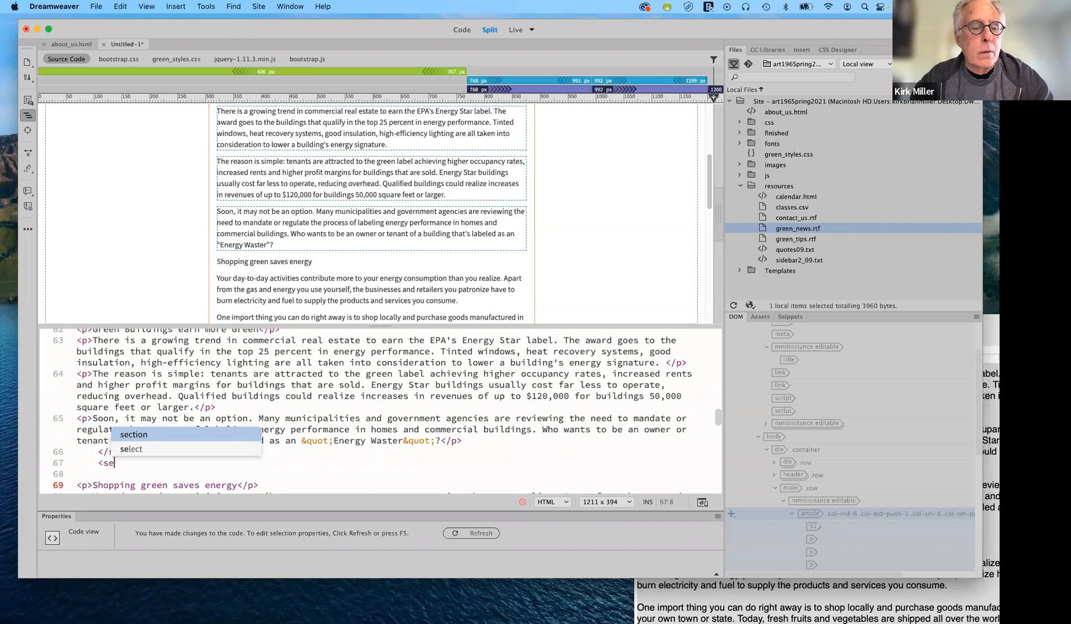
text(c)
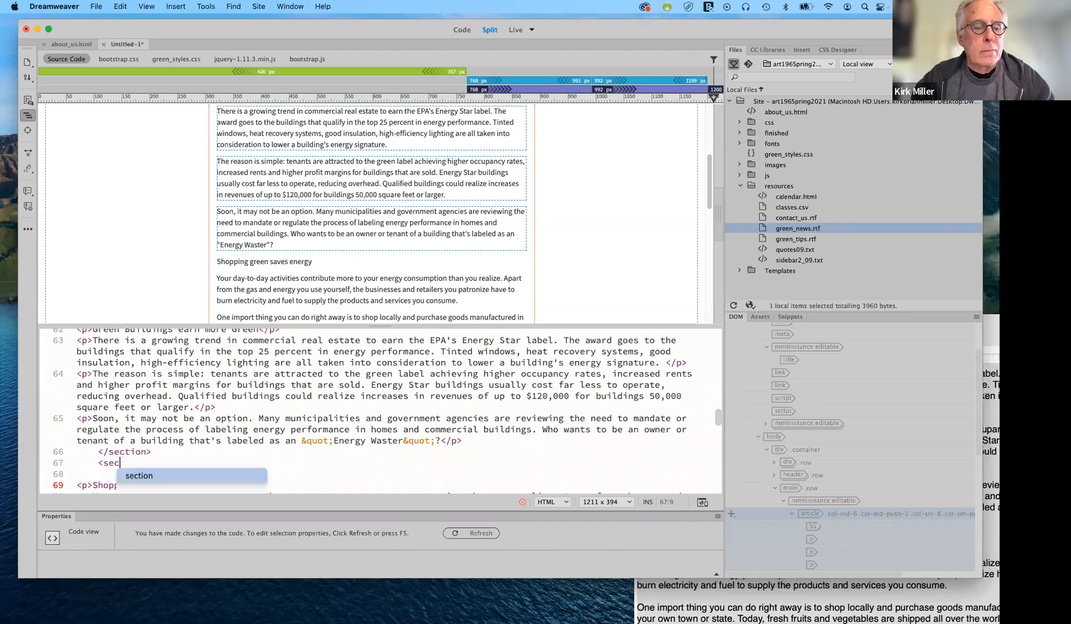
text(t)
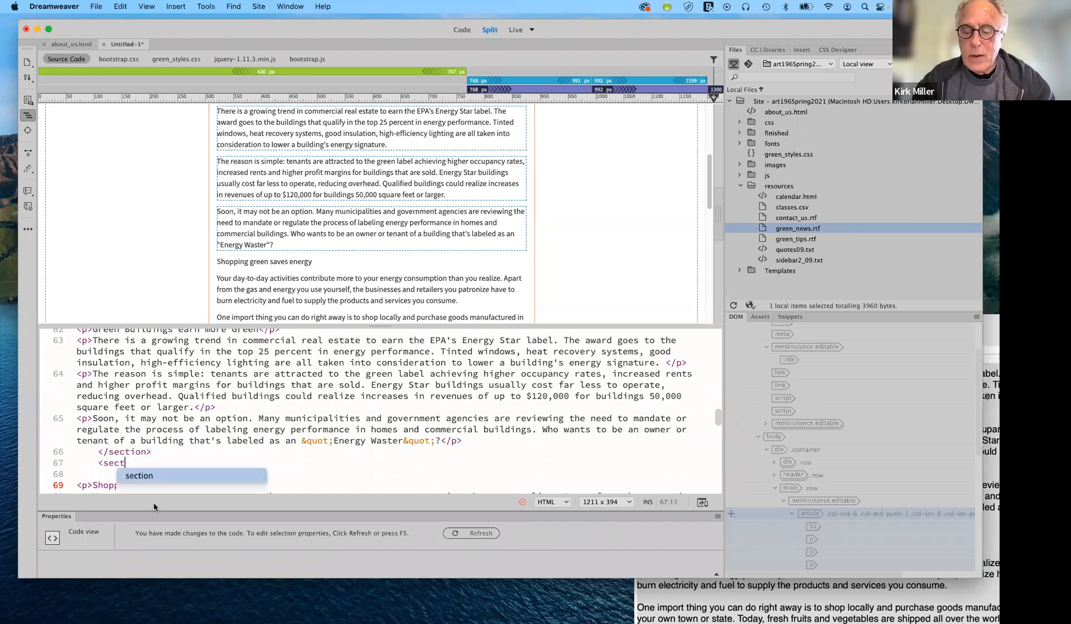
text(ion)
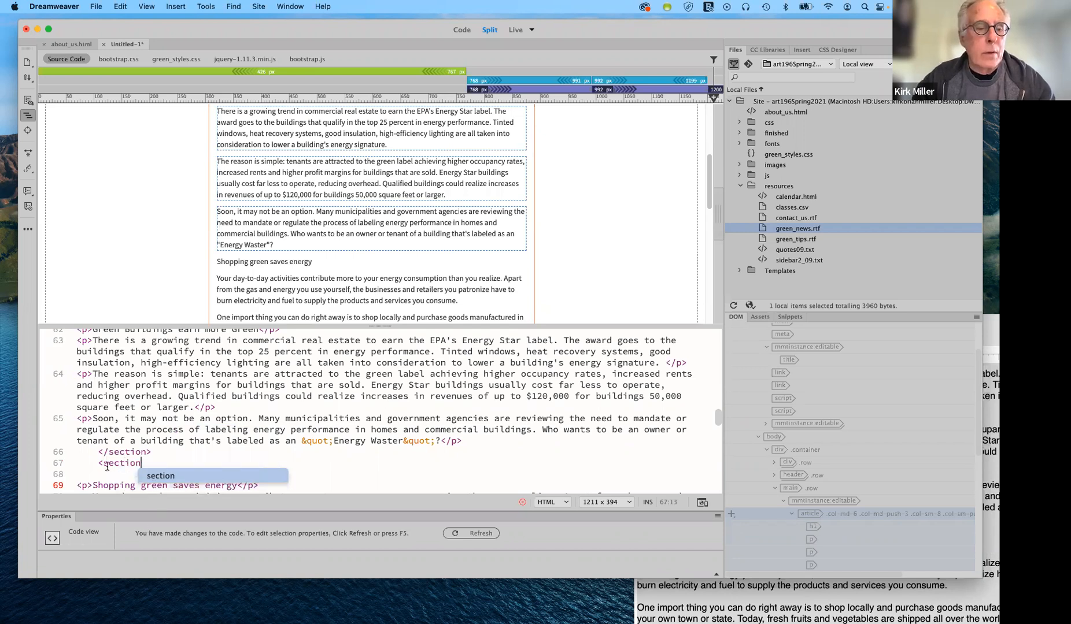
text(>)
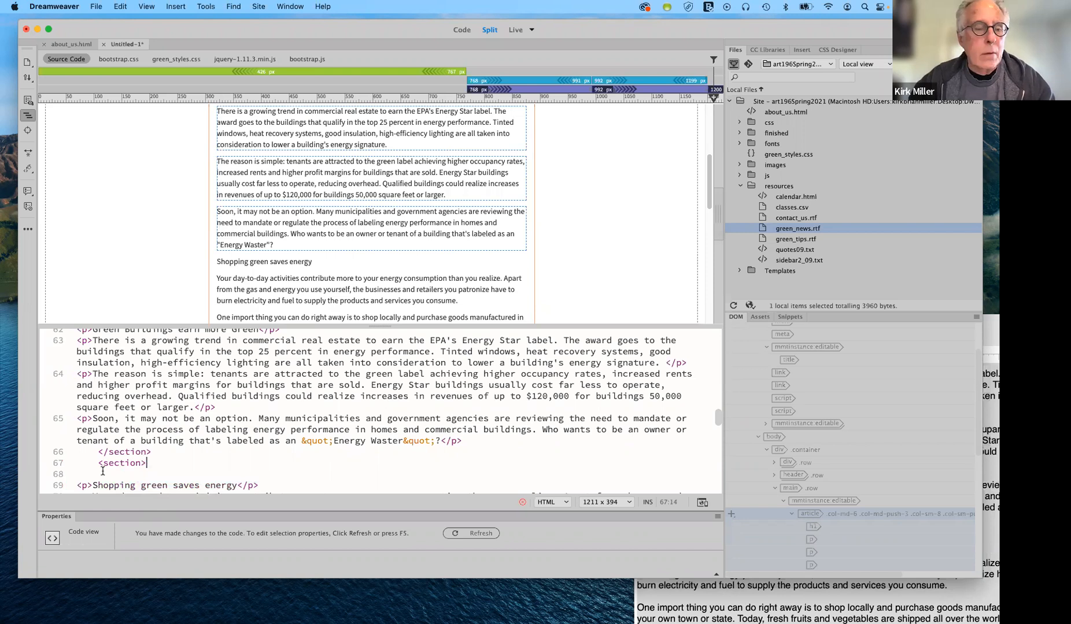
key(Down)
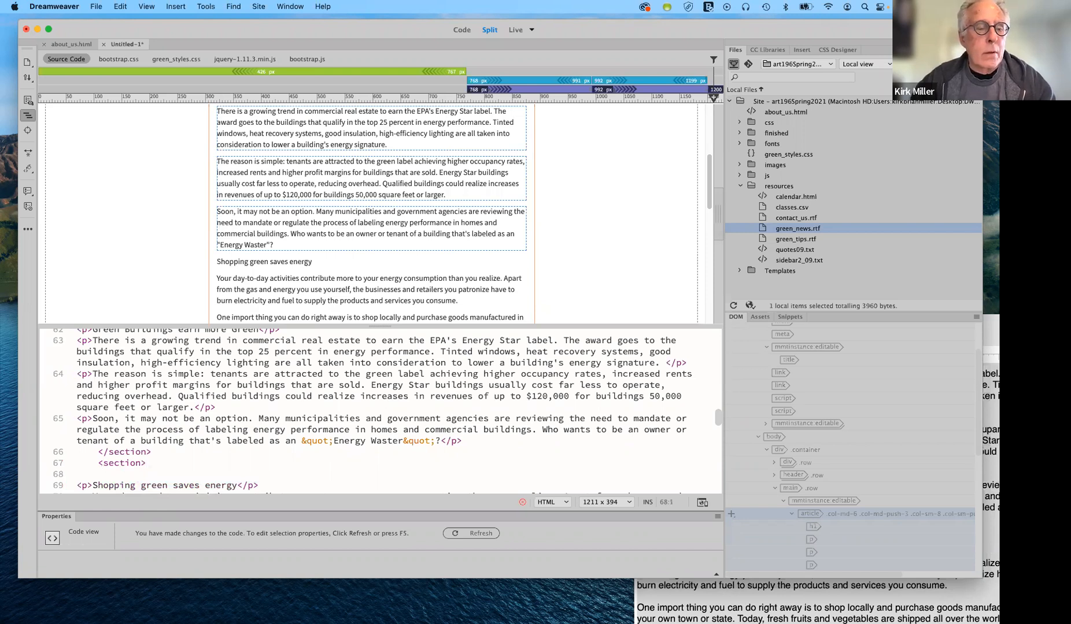
key(BackSpace)
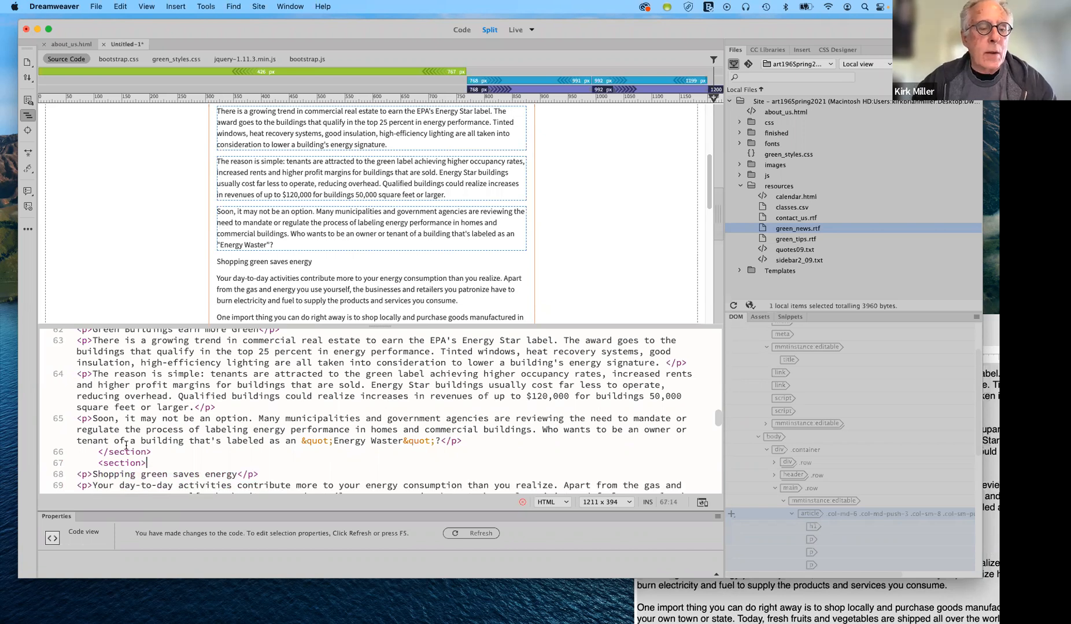
In the source code, add a closing </section> tag on a new line after the paragraph ending "usually be recycled many times".
scroll(126, 445, down, 3)
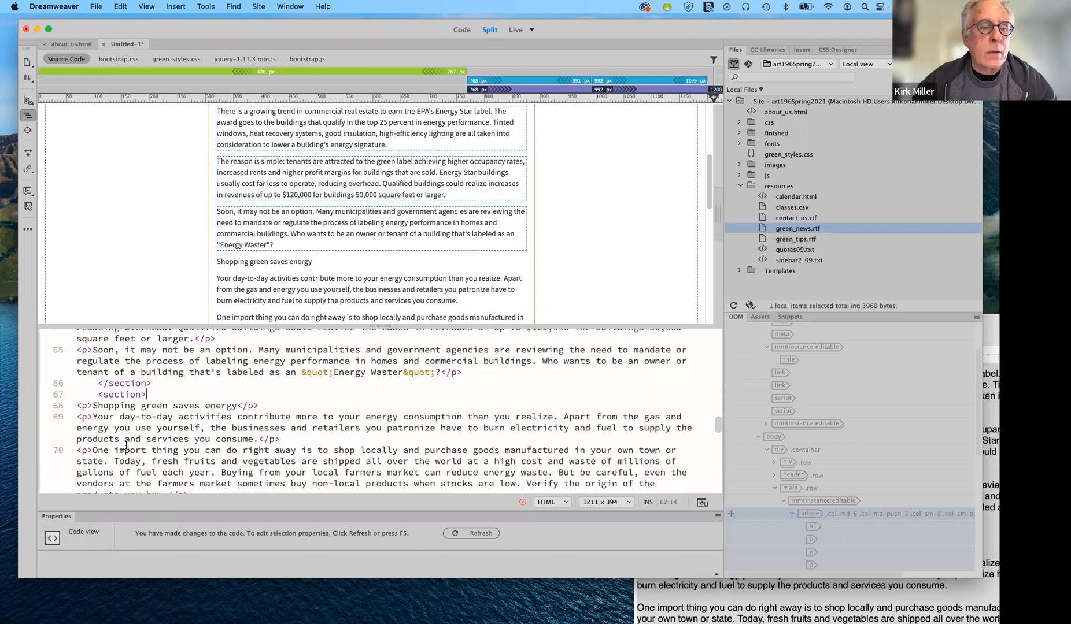
scroll(126, 446, down, 5)
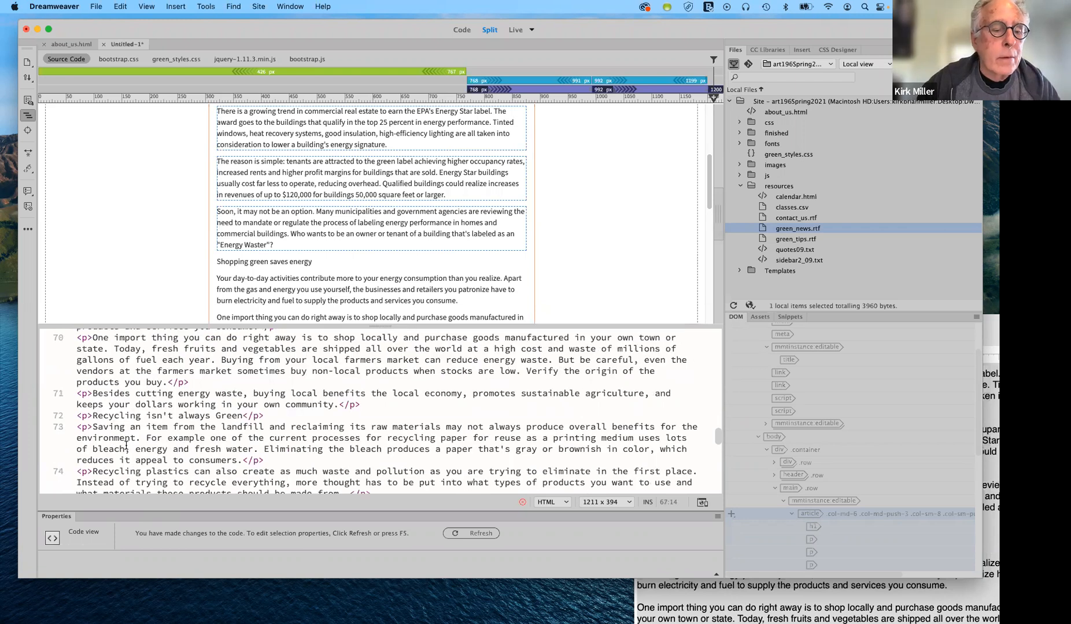
scroll(126, 446, down, 1)
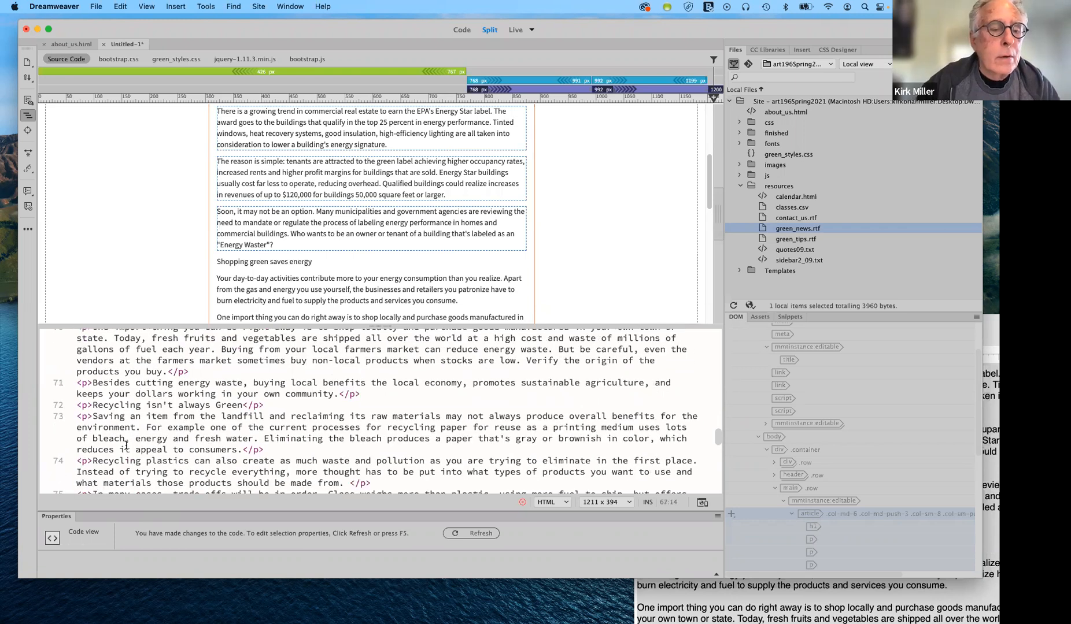
scroll(126, 445, down, 6)
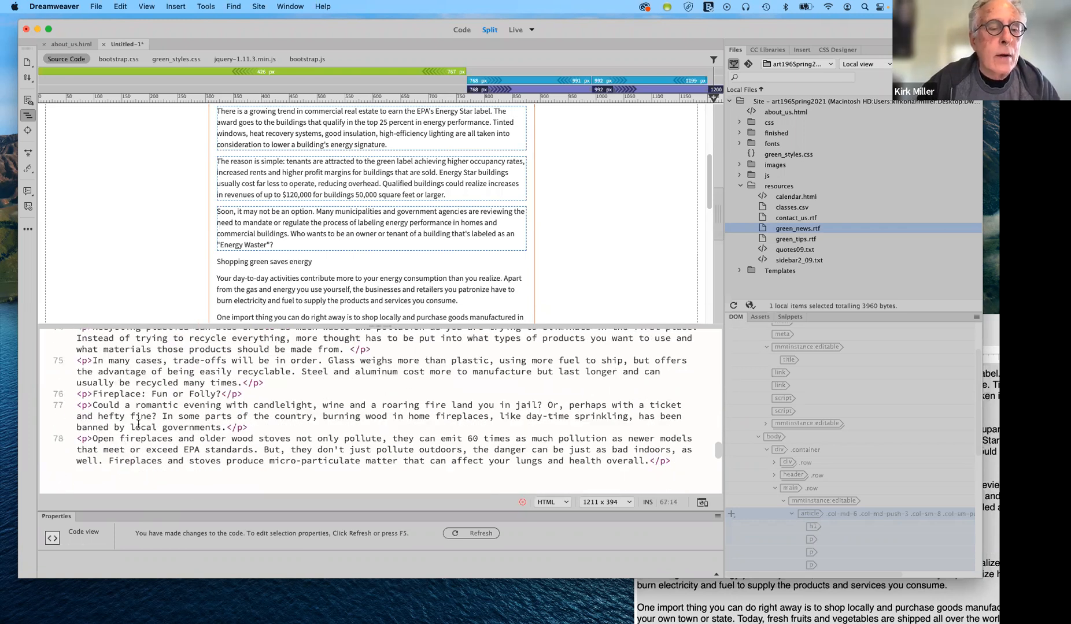
scroll(174, 405, down, 1)
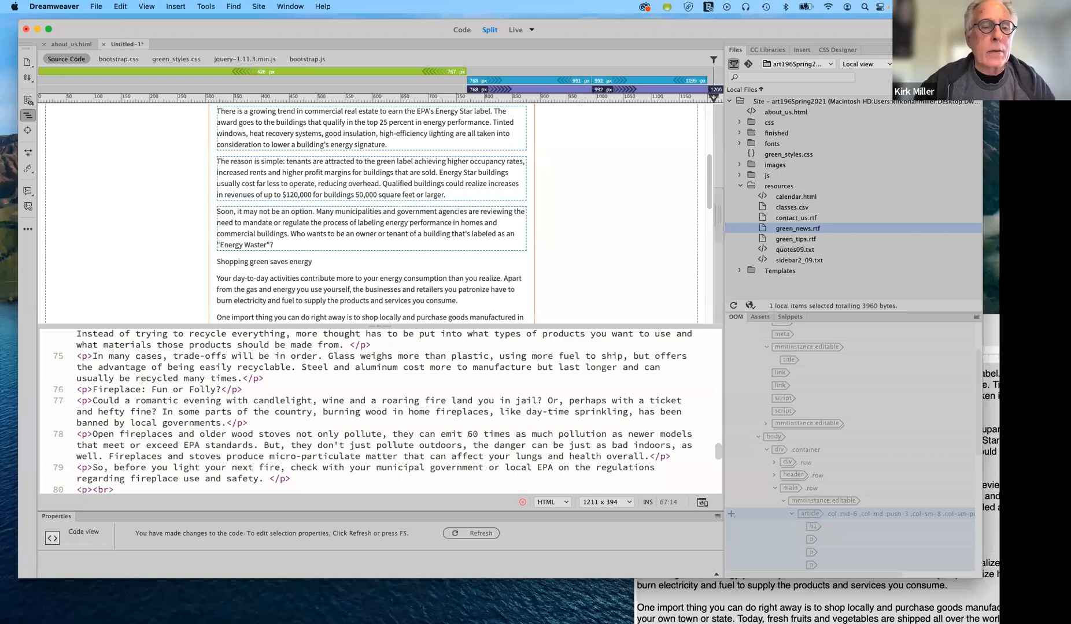
click(265, 379)
key(Return)
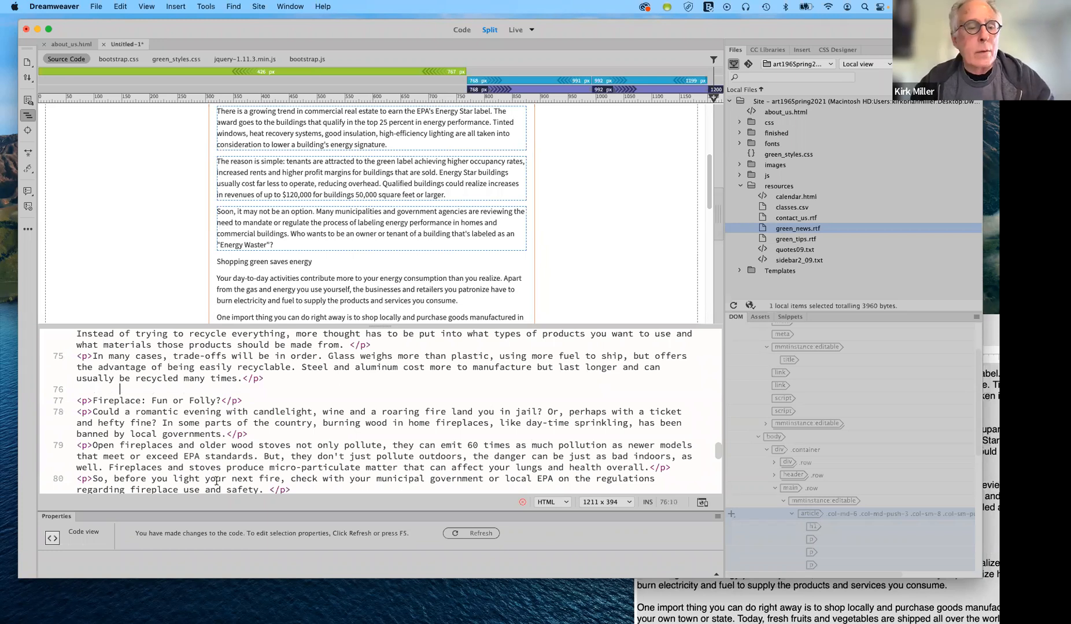
text(<)
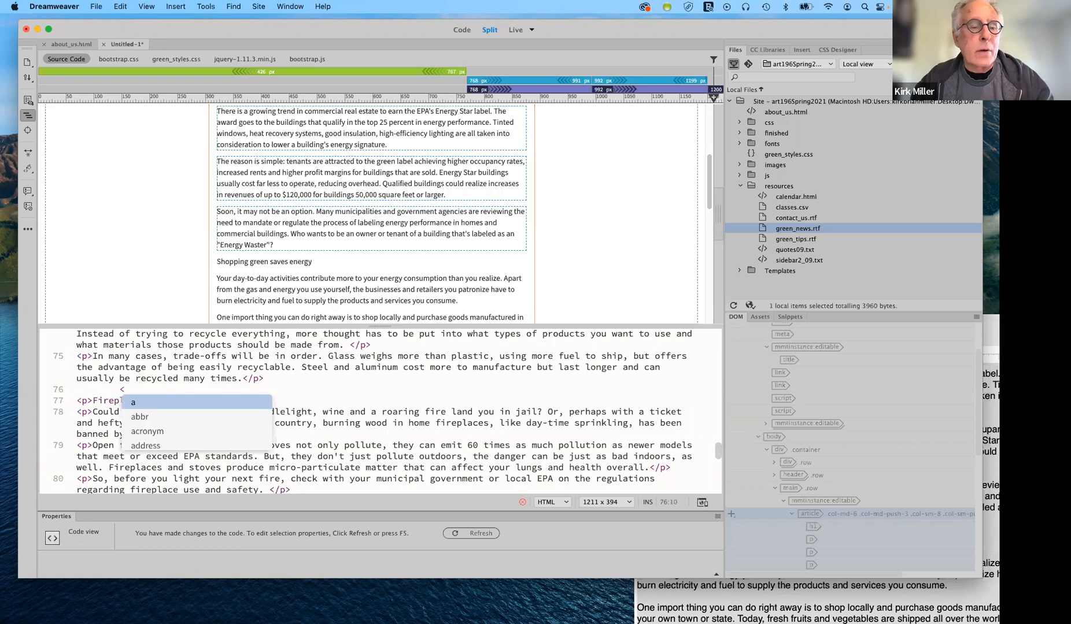
text(/section>)
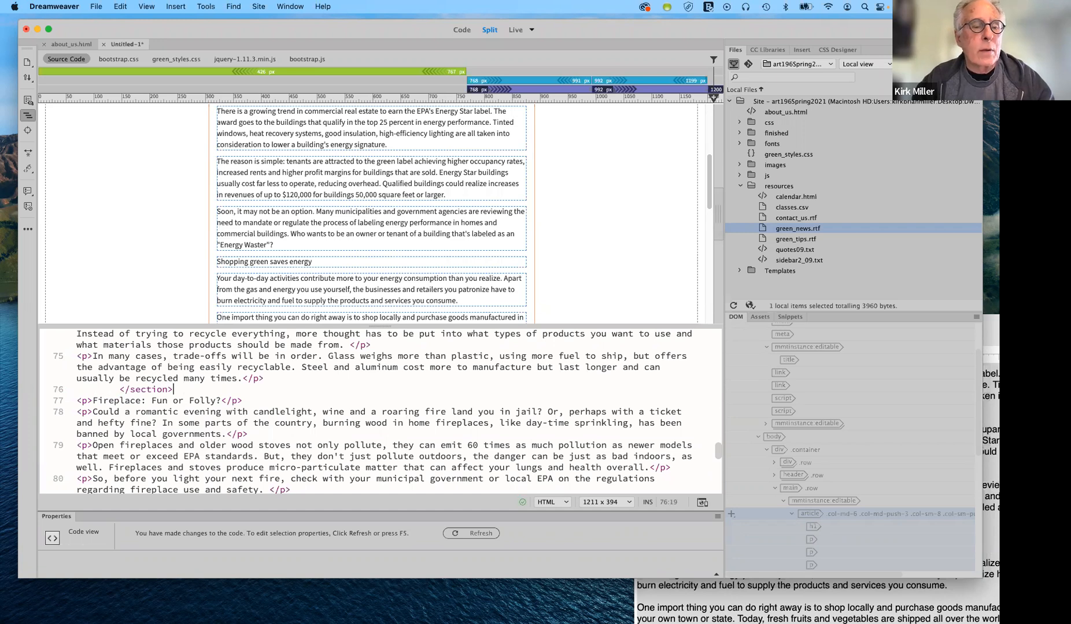
Insert an opening <section> tag on its own line directly before the "Fireplace: Fun or Folly?" paragraph.
key(Return)
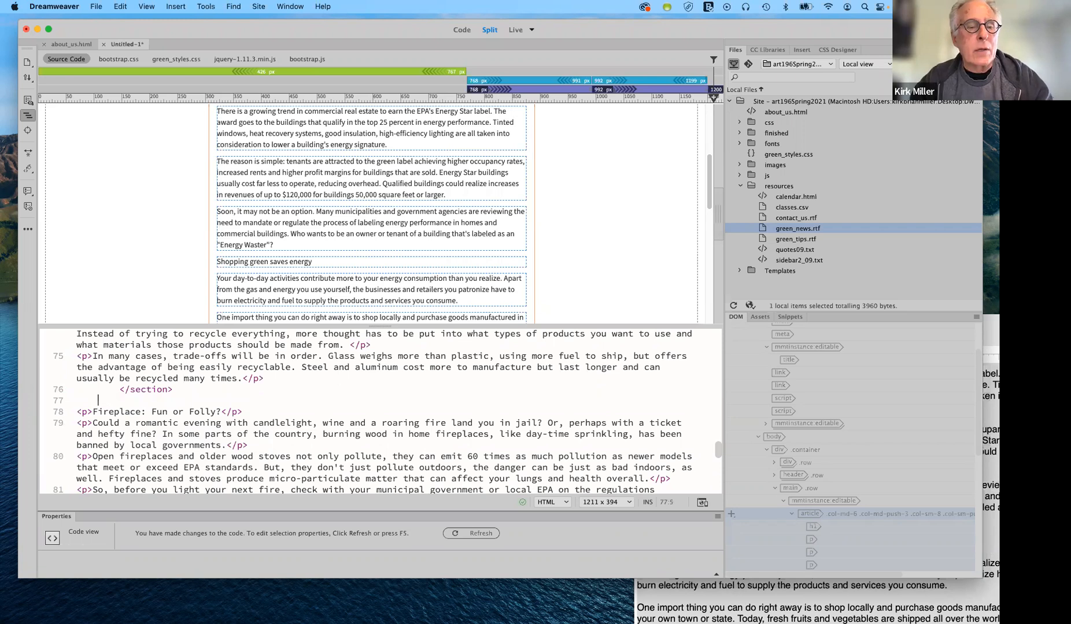
text(<)
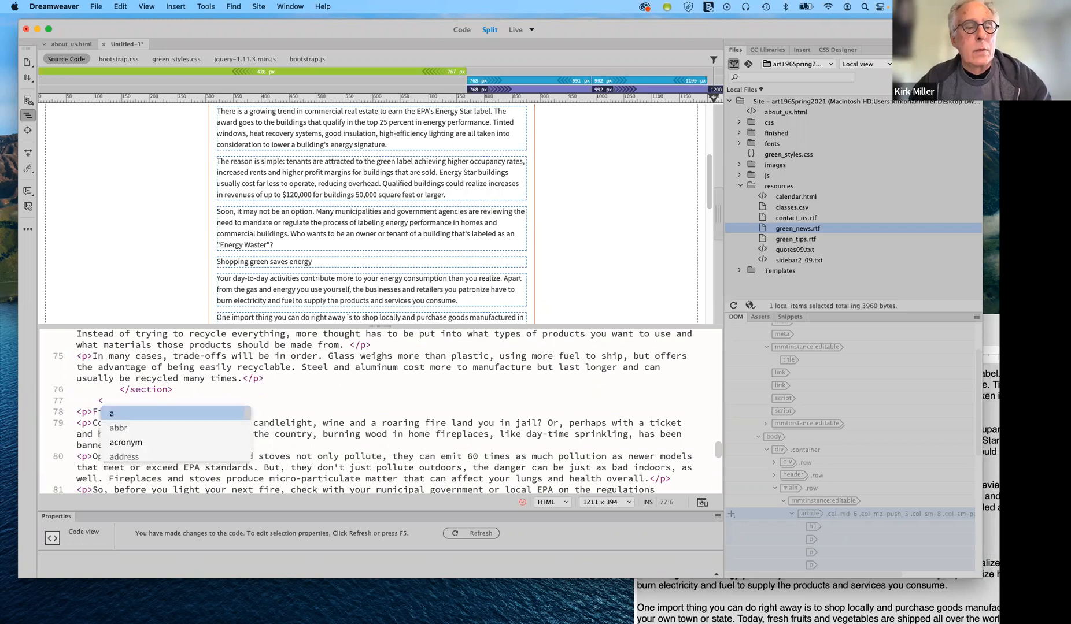
text(se)
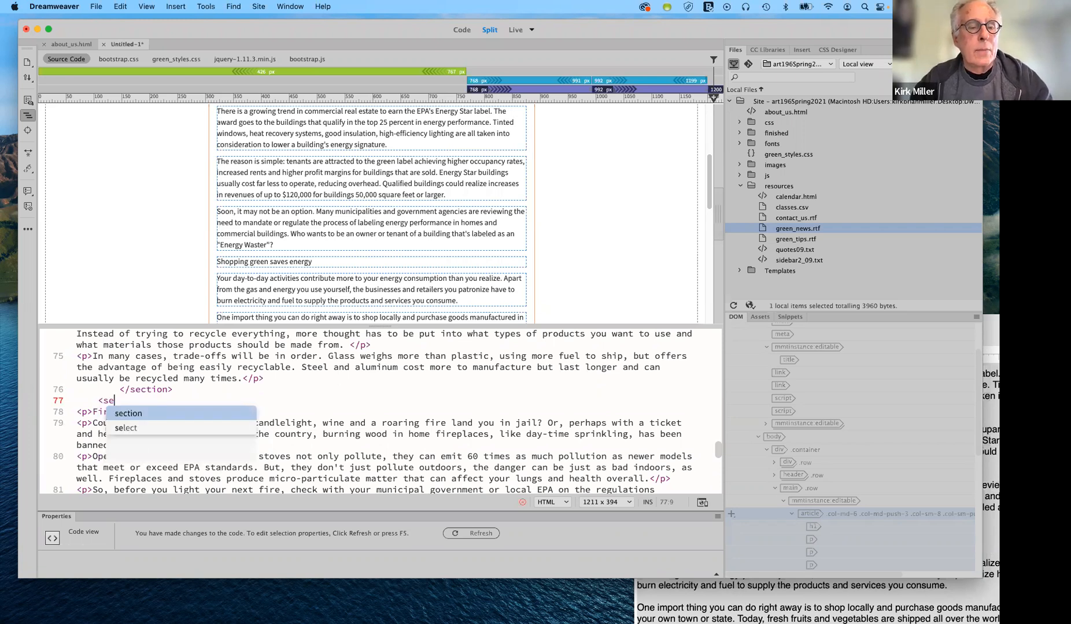
text(ct)
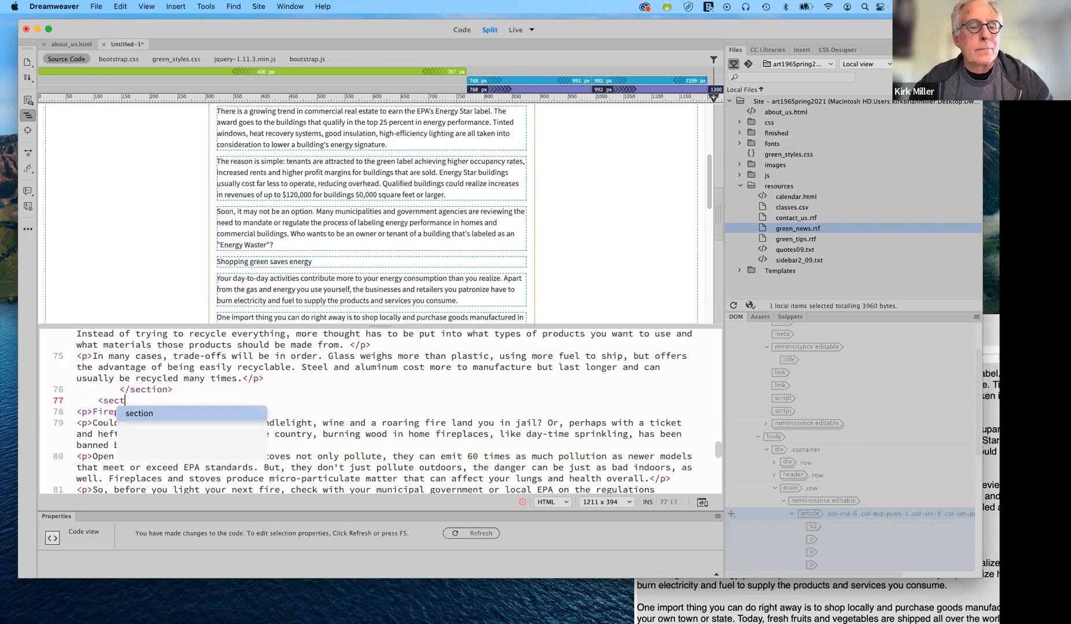
text(ioon)
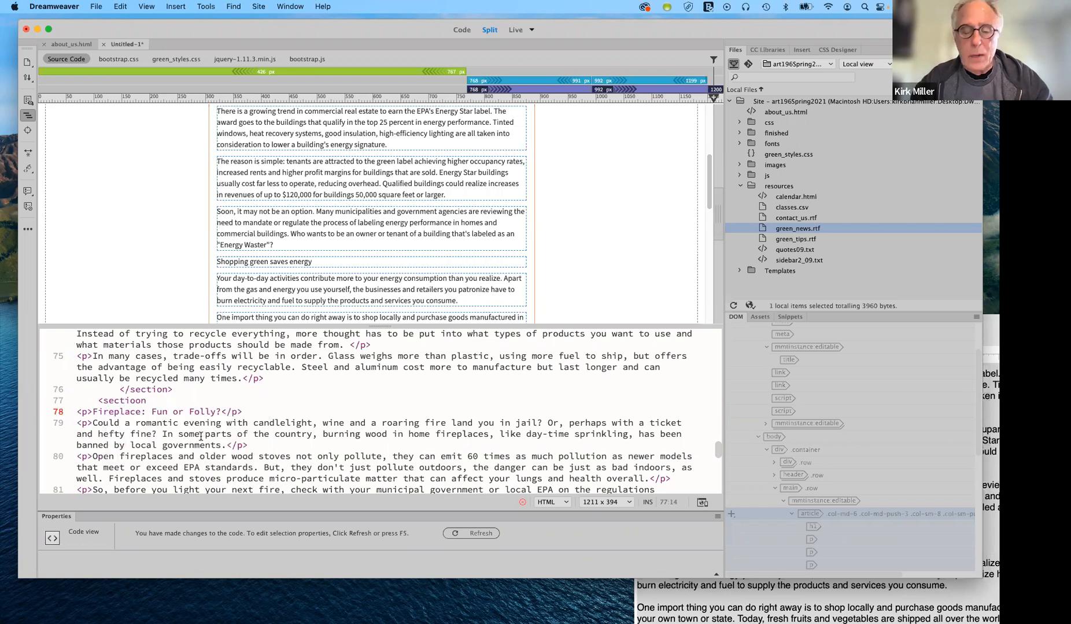
key(BackSpace)
key(BackSpace)
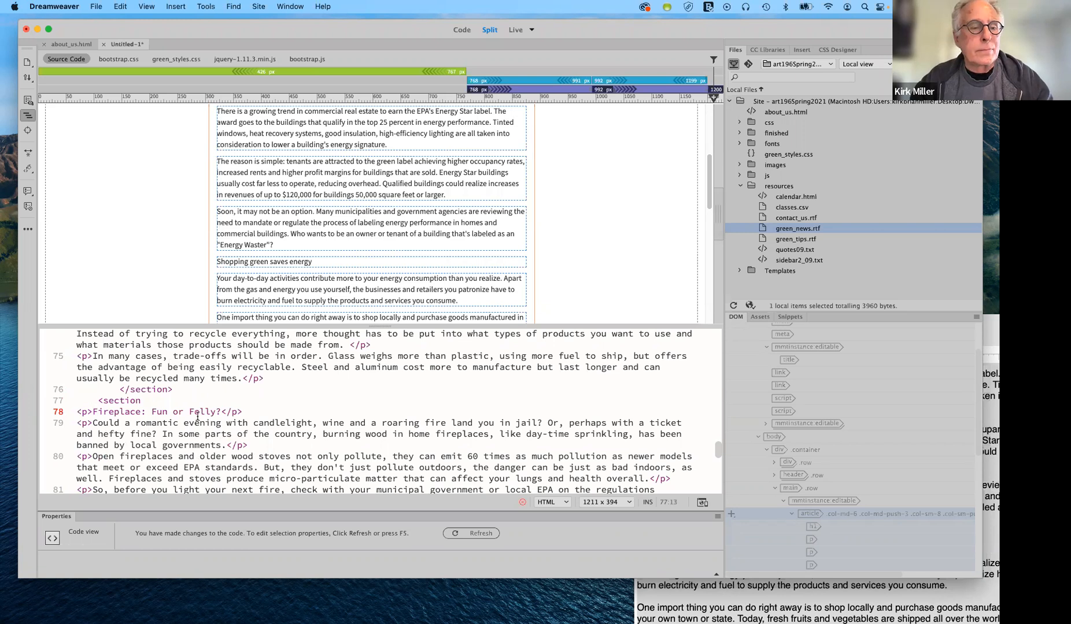
text(n>)
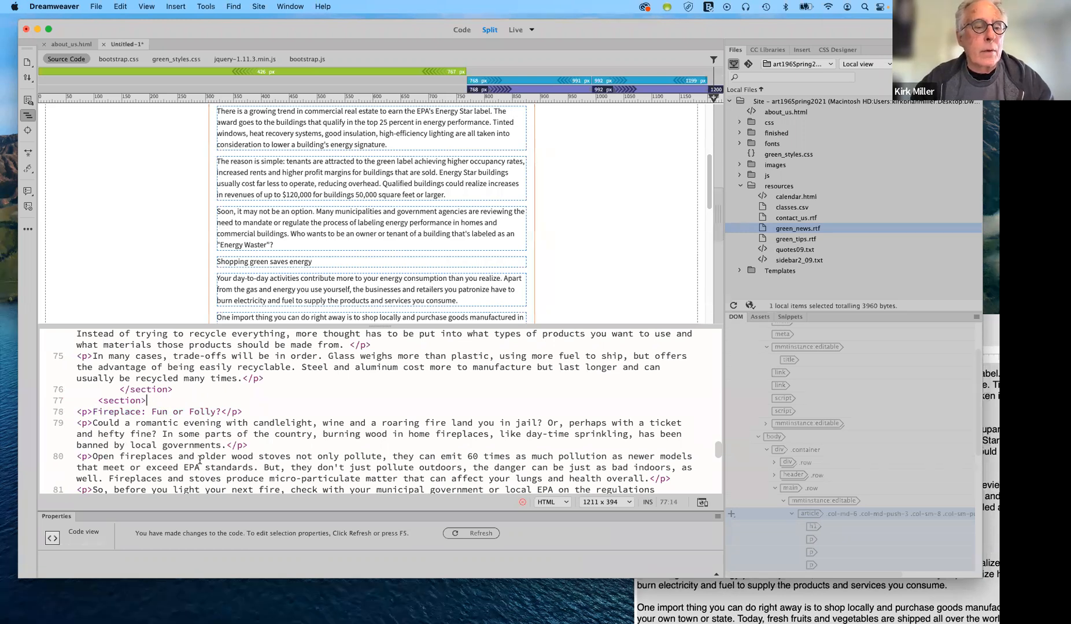
Close the fireplace story with a </section> tag on a new line just before the closing </article> tag.
scroll(200, 460, down, 4)
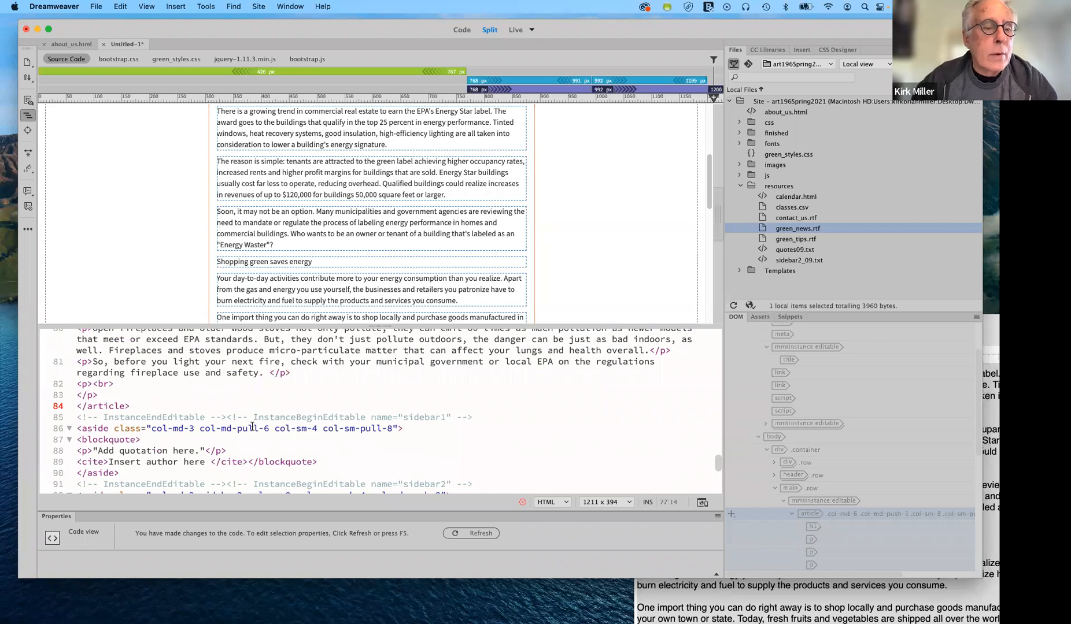
scroll(252, 426, up, 2)
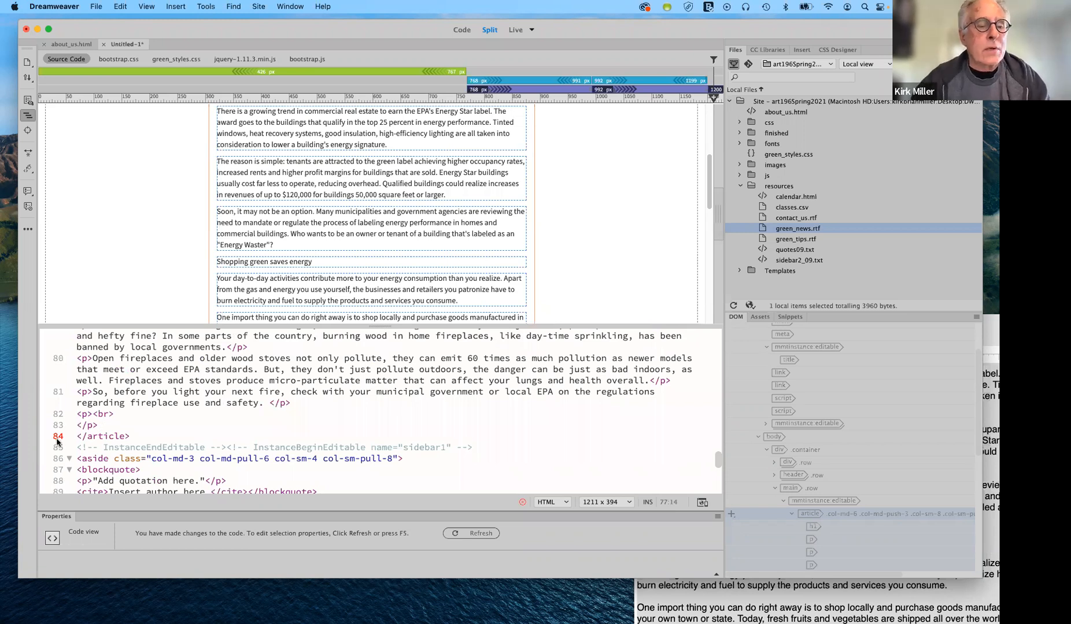
mouse_move(57, 441)
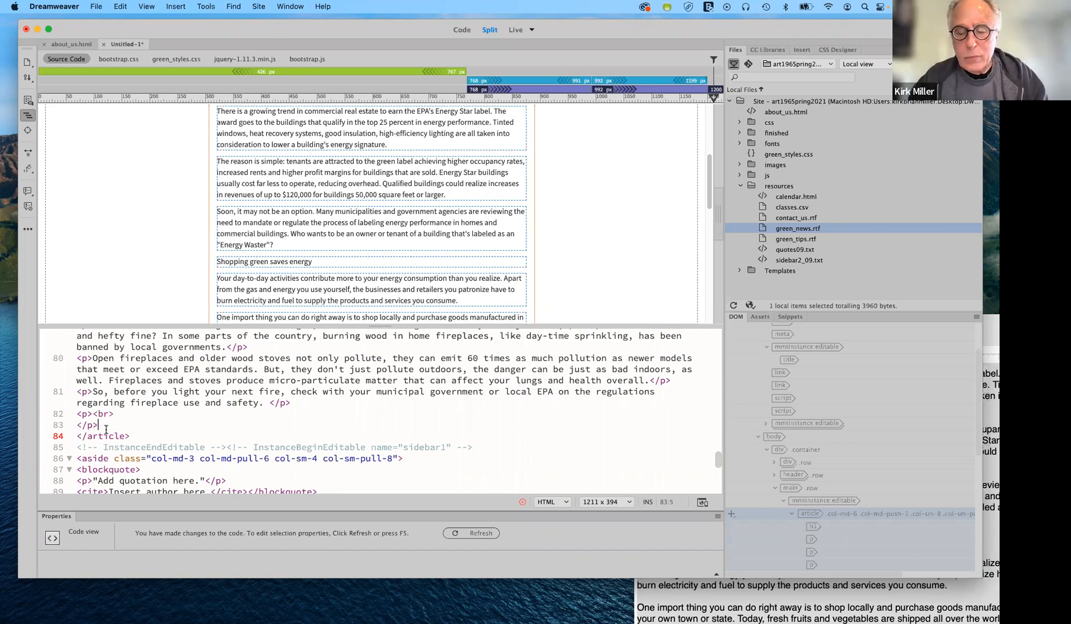
key(Return)
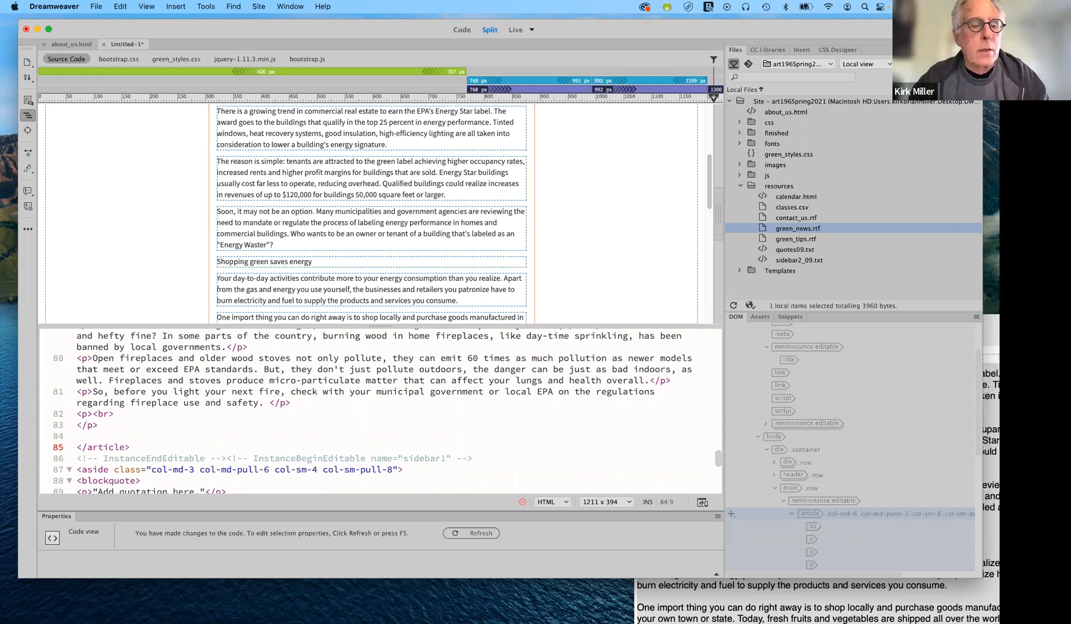
text(<)
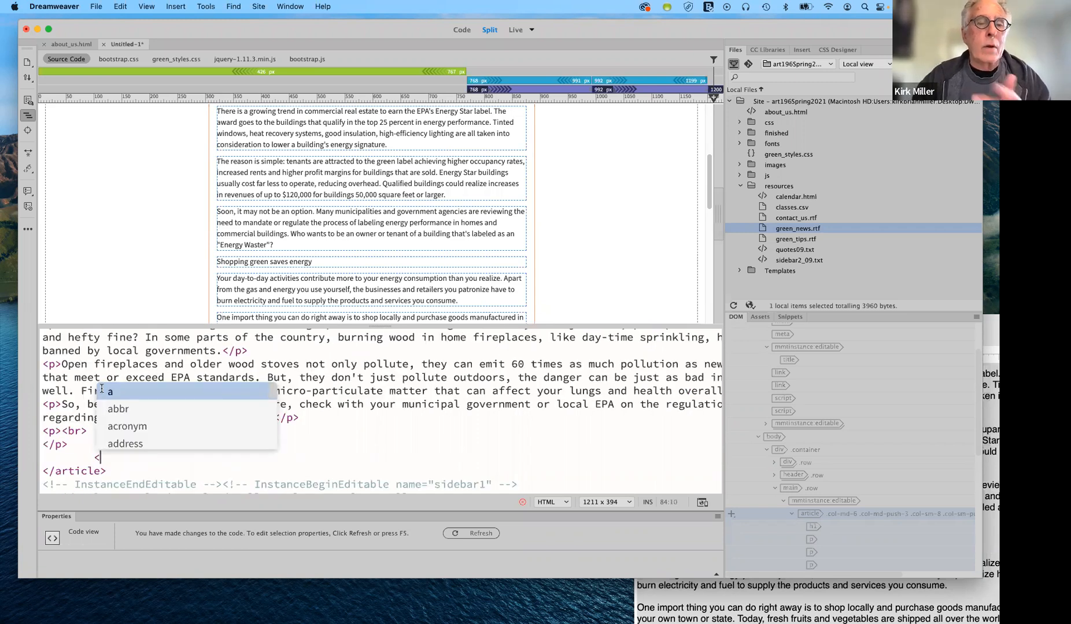
text(/section>)
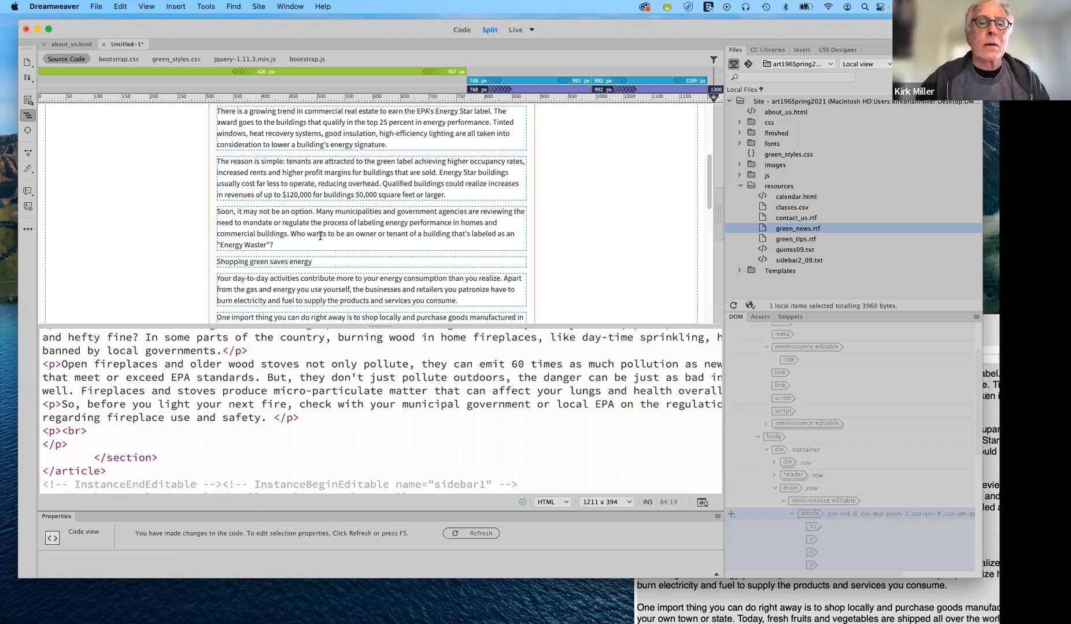
Change the tag of the "Green Buildings earn more Green" paragraph from p to h2 with the tag editor.
scroll(320, 236, up, 2)
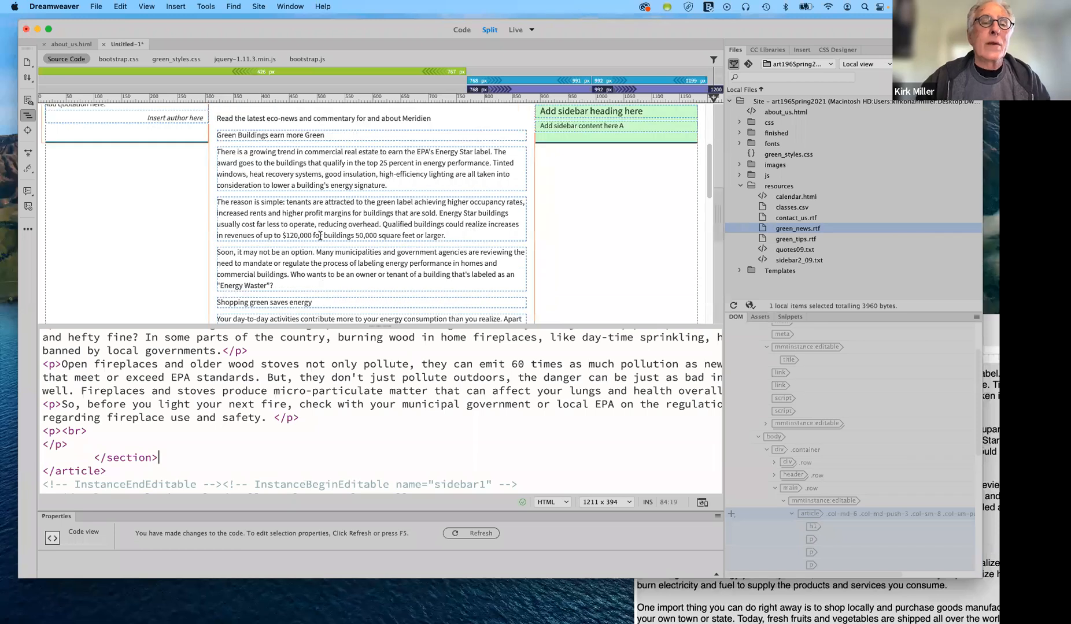
scroll(163, 125, up, 2)
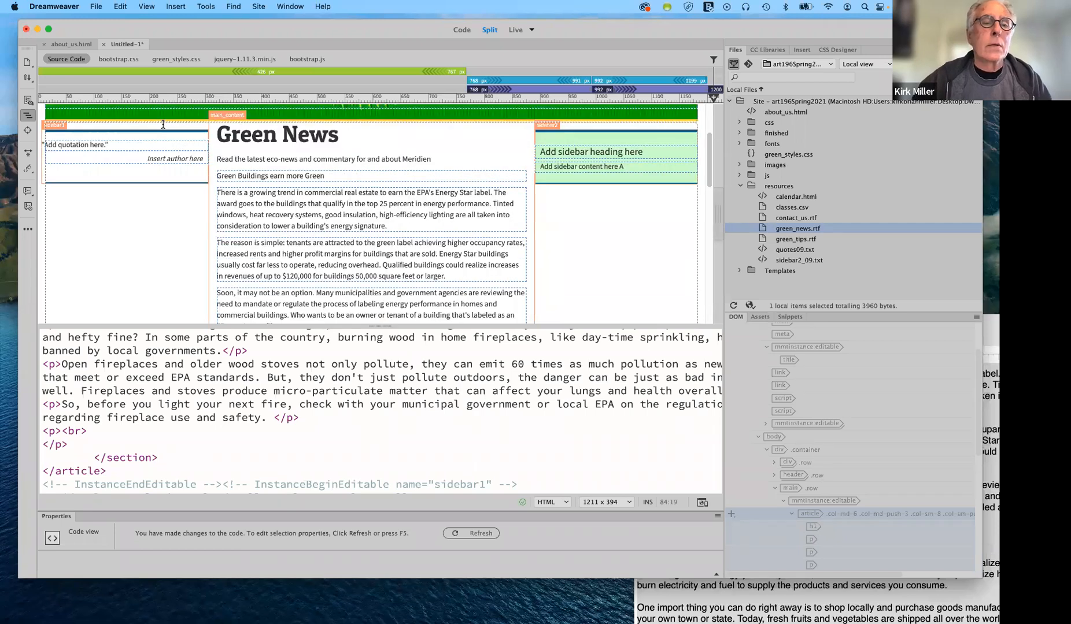
scroll(246, 213, up, 2)
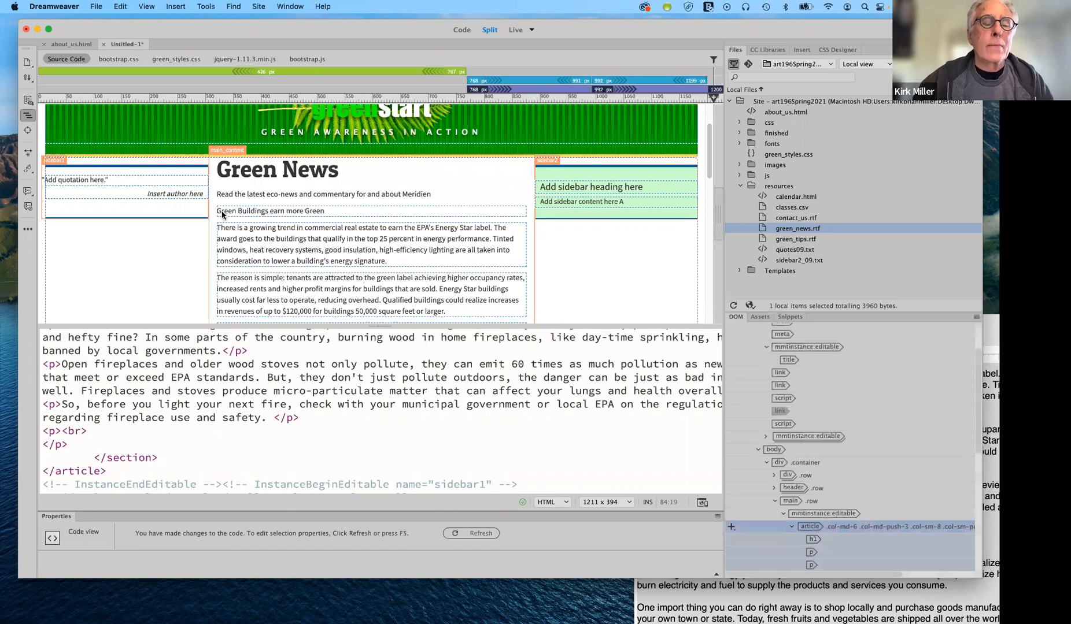
click(223, 213)
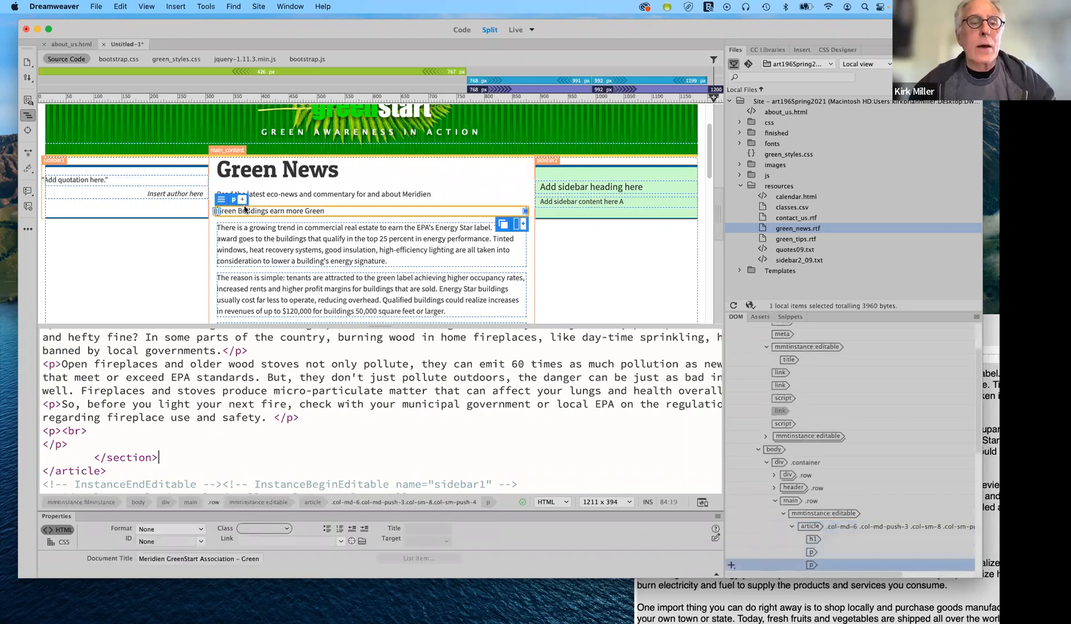
click(231, 209)
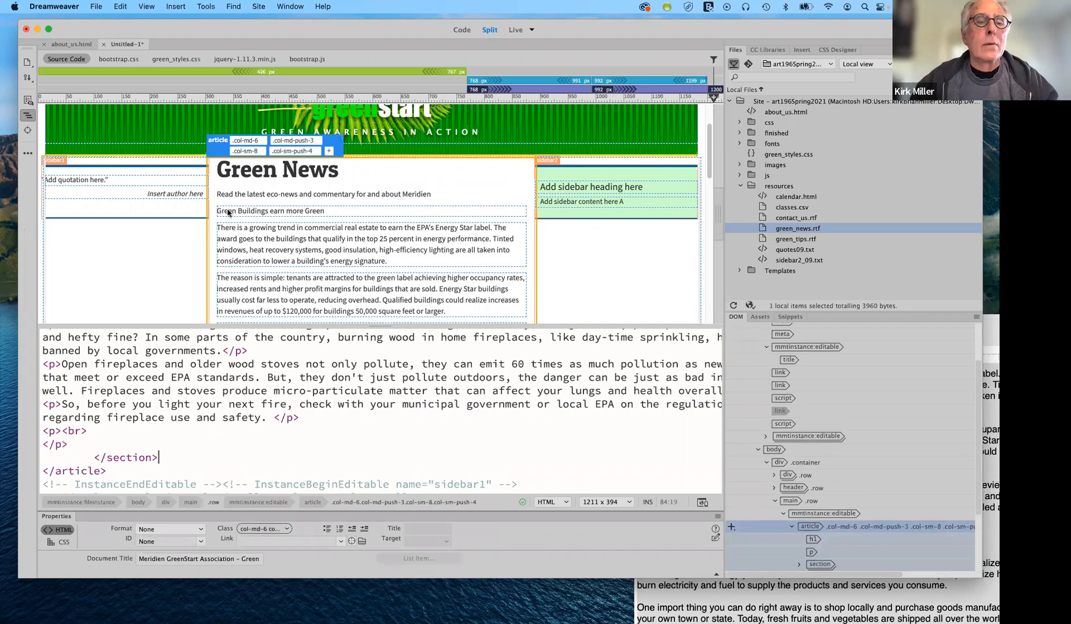
click(228, 211)
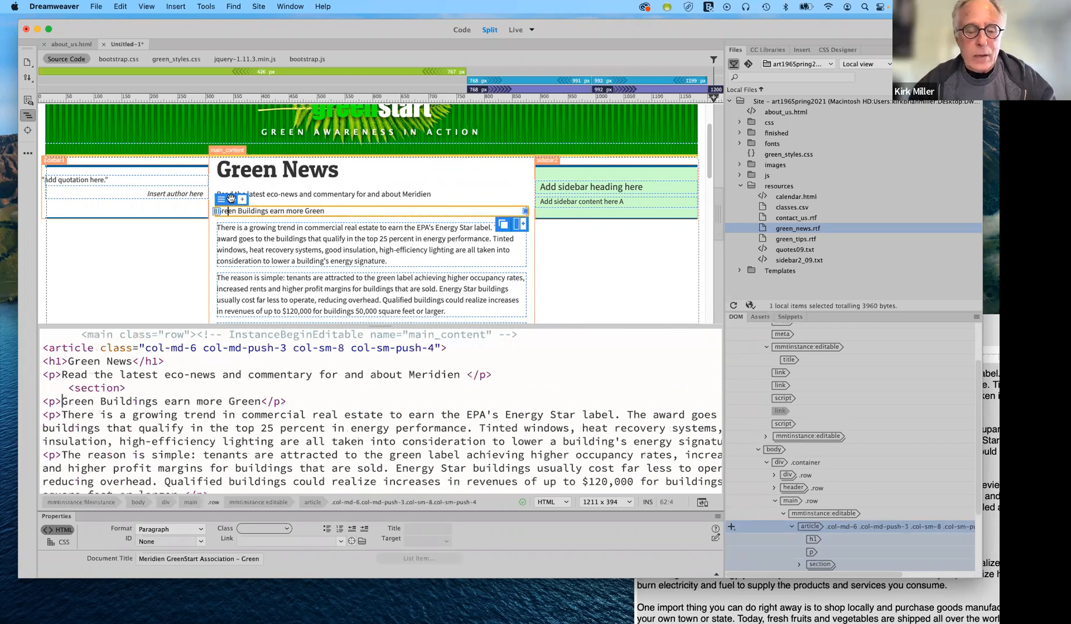
click(232, 200)
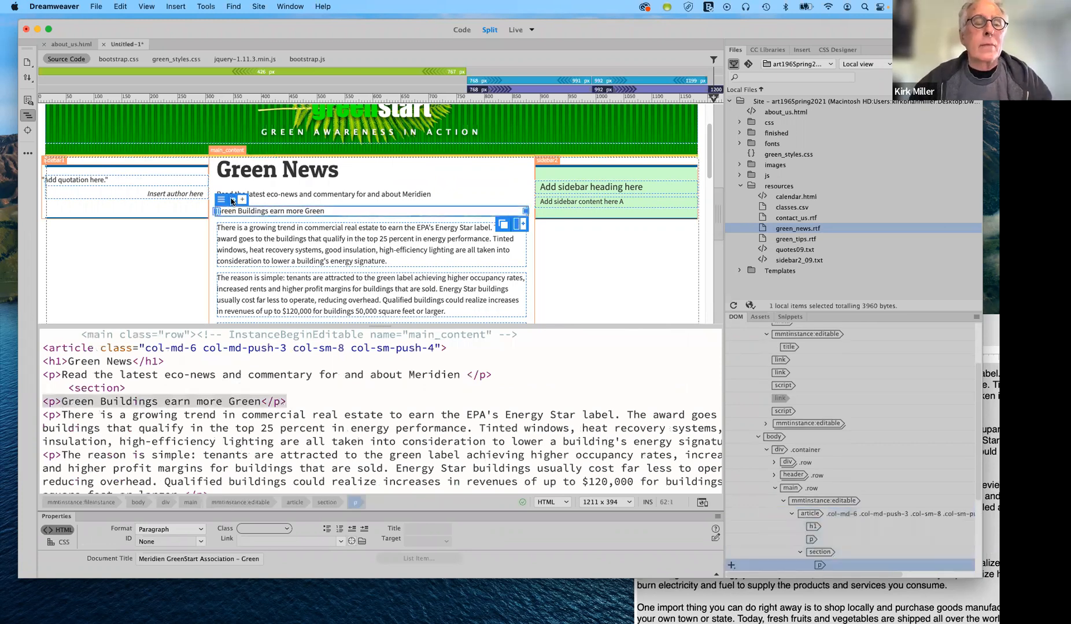
key(super+2)
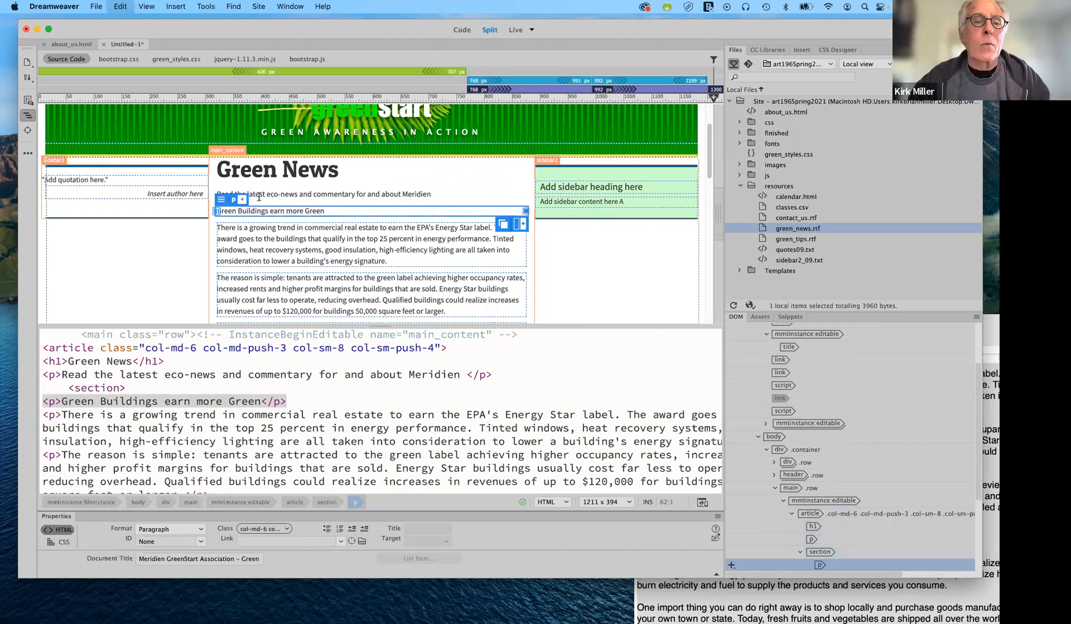
key(super+t)
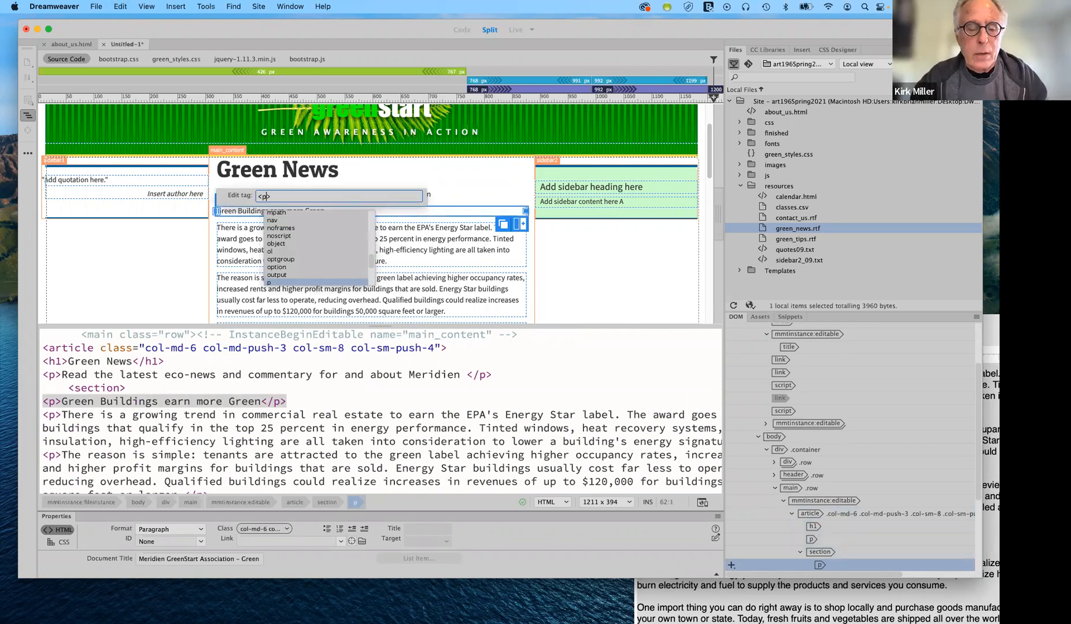
key(BackSpace)
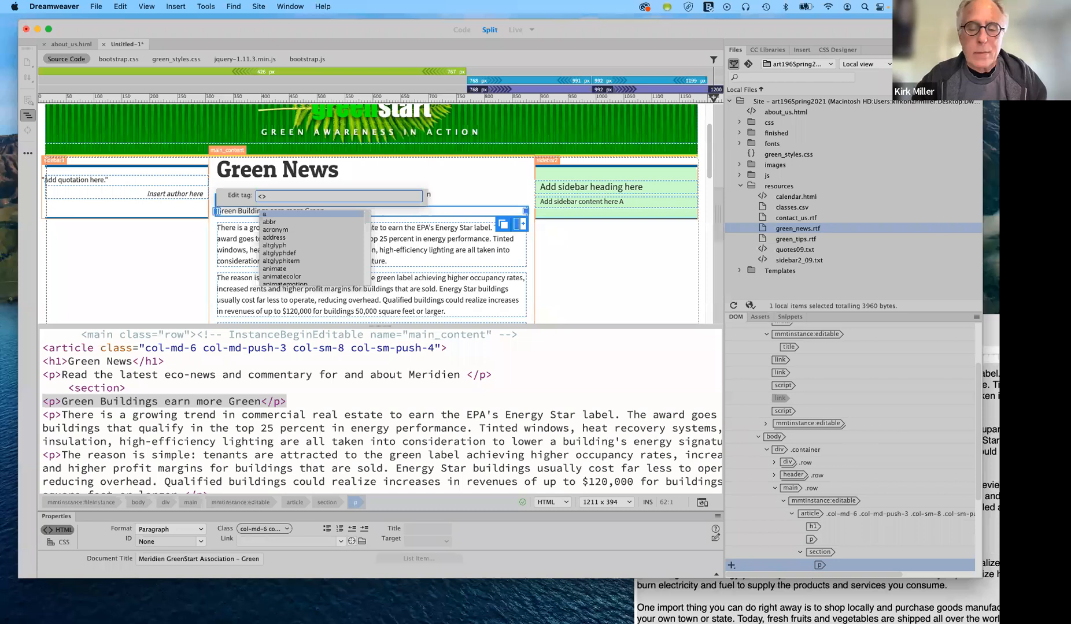
text(h2)
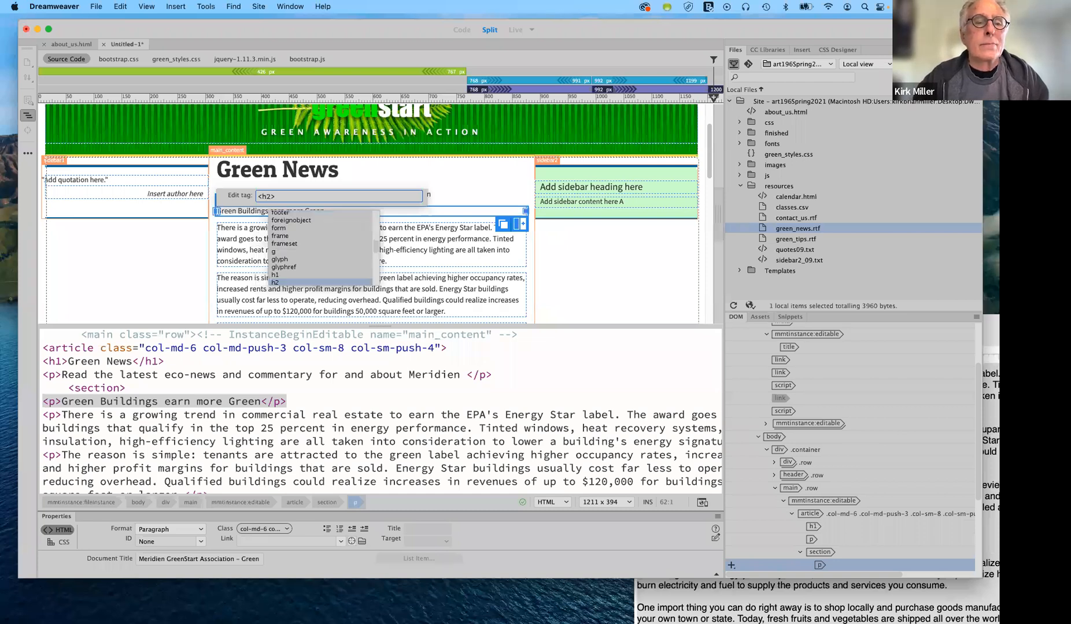
key(Return)
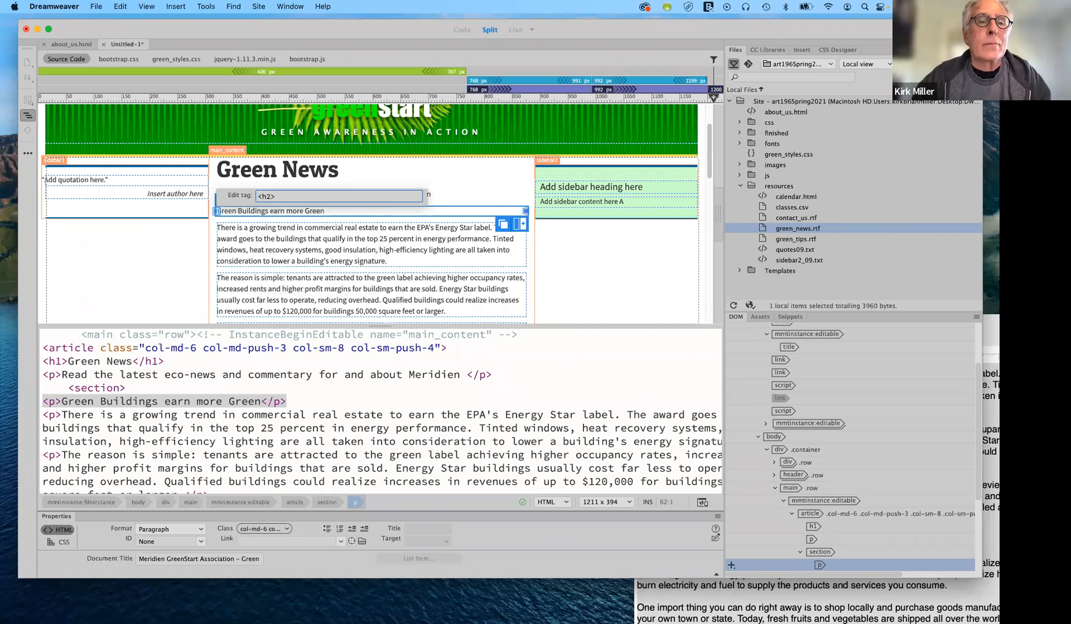
key(Return)
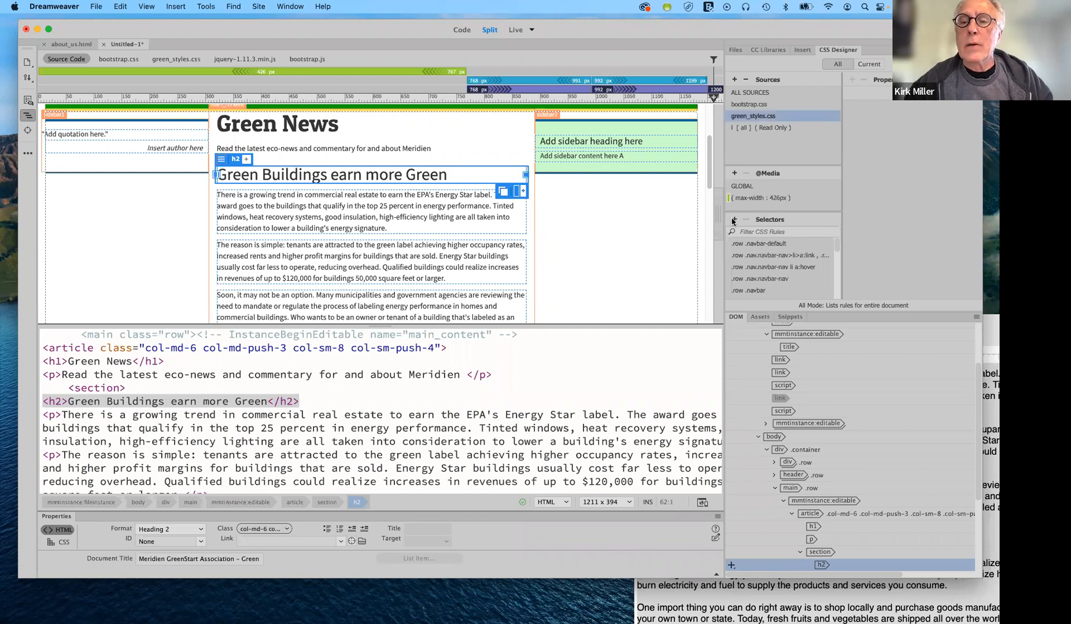
Add a new "section h2" selector to green_styles.css under the GLOBAL media scope.
click(742, 186)
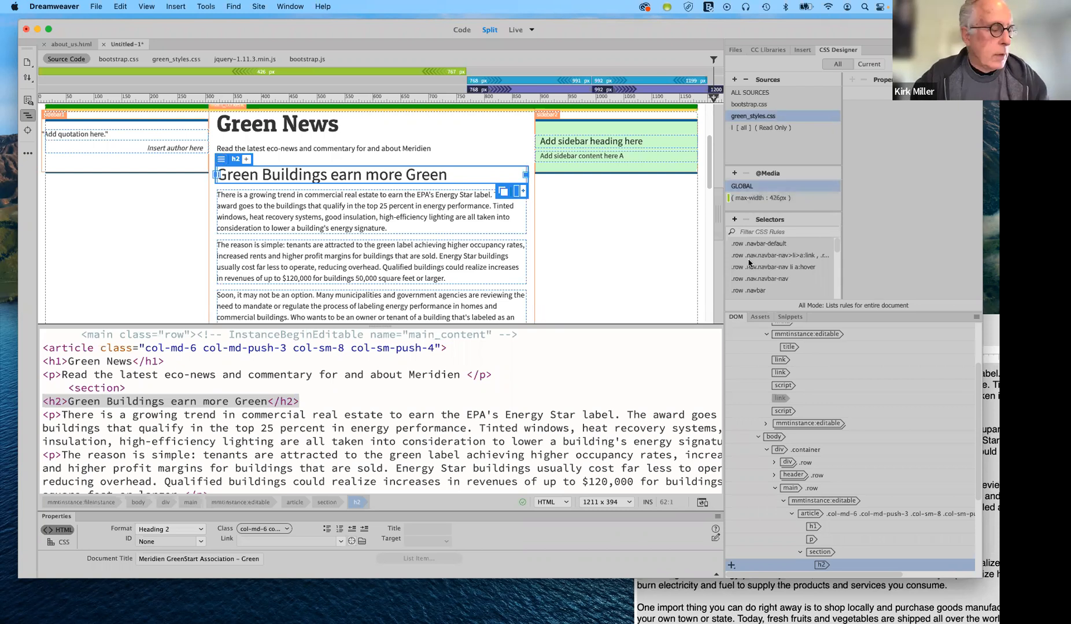
click(734, 220)
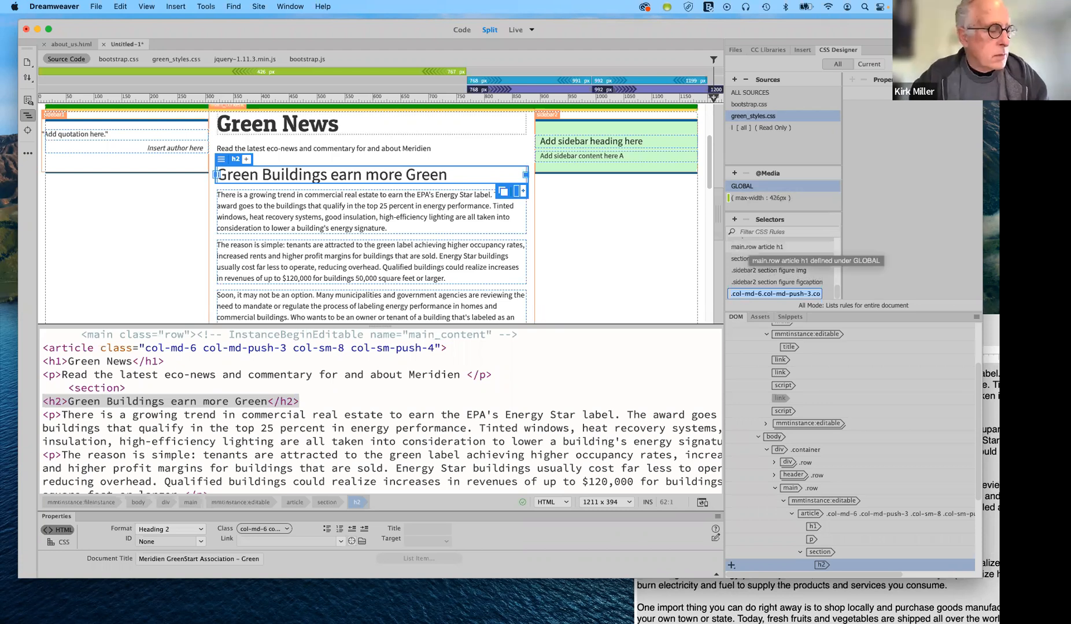
text(section)
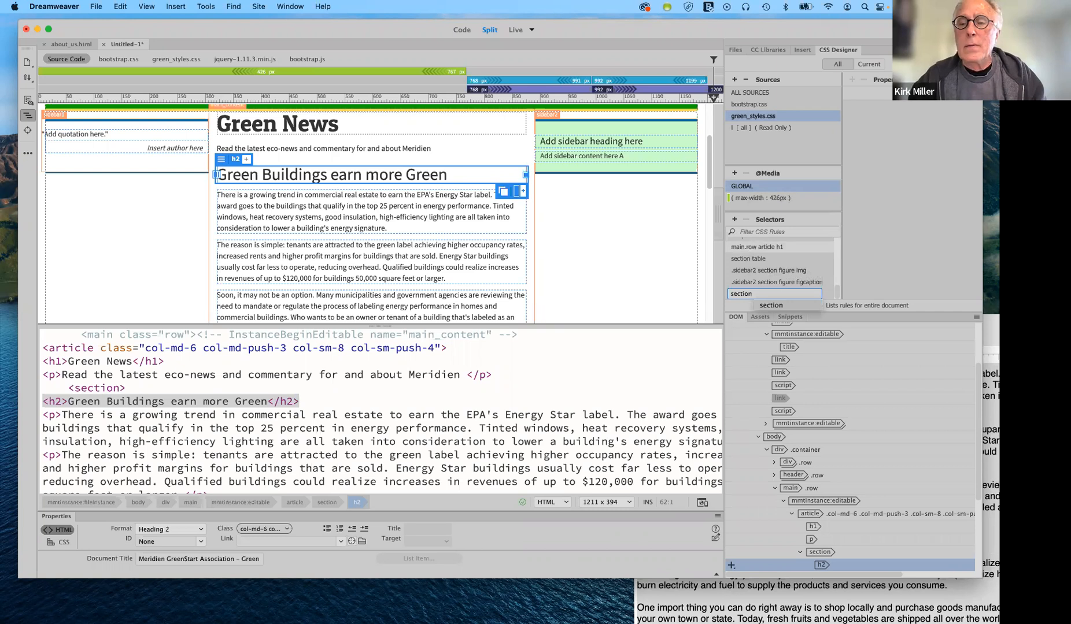
text( h2)
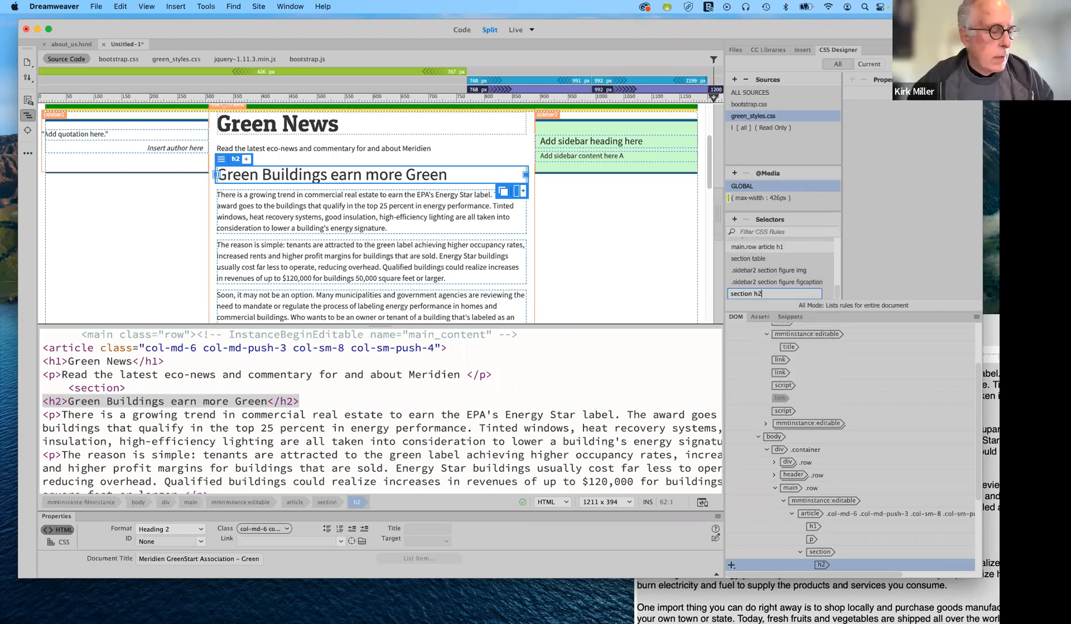
key(Return)
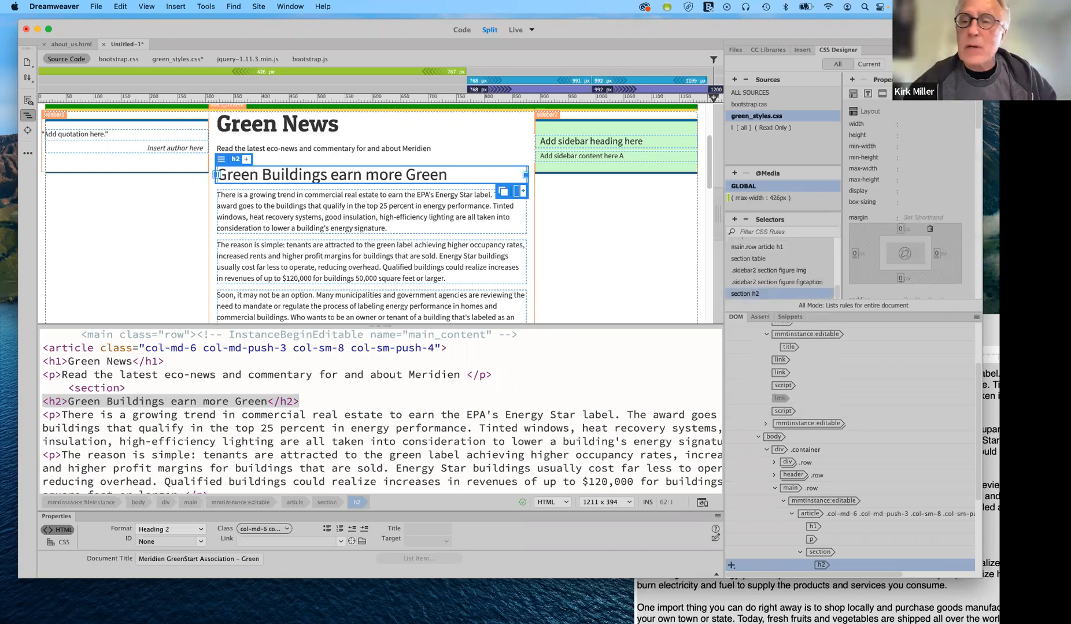
Give the section h2 rule a top margin of 15 px and a bottom margin of 5 px.
click(899, 230)
text(15)
key(Return)
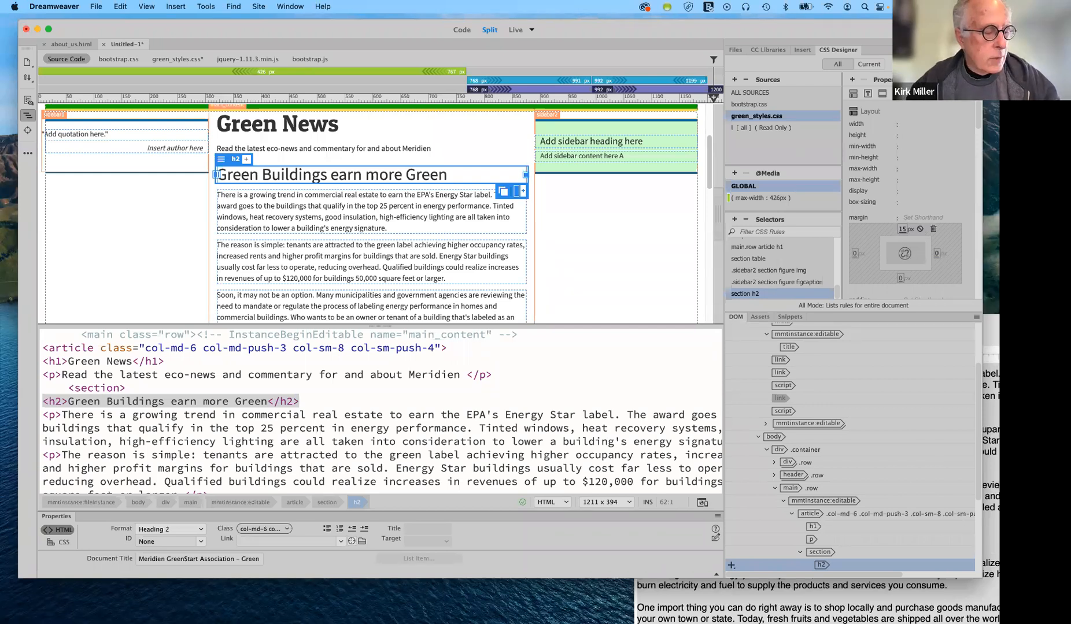
click(900, 280)
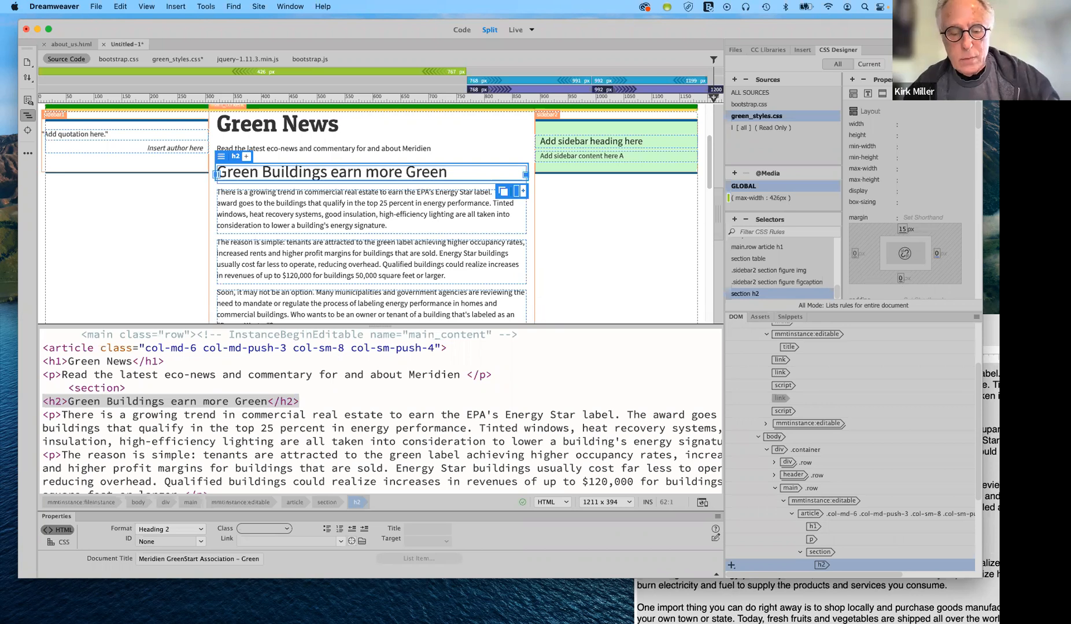
text(5)
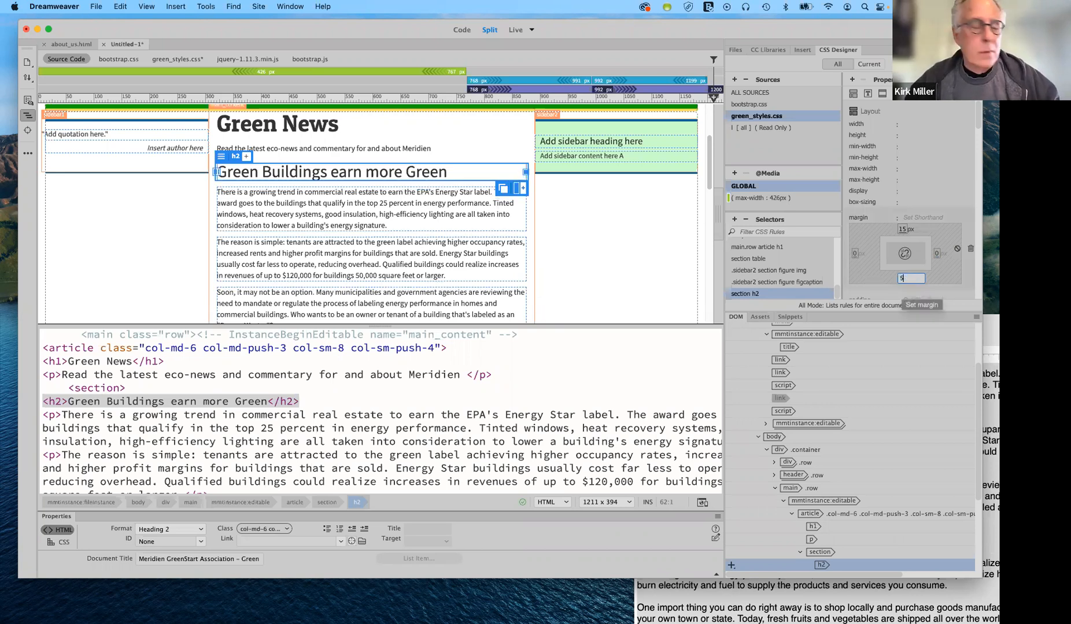
key(Return)
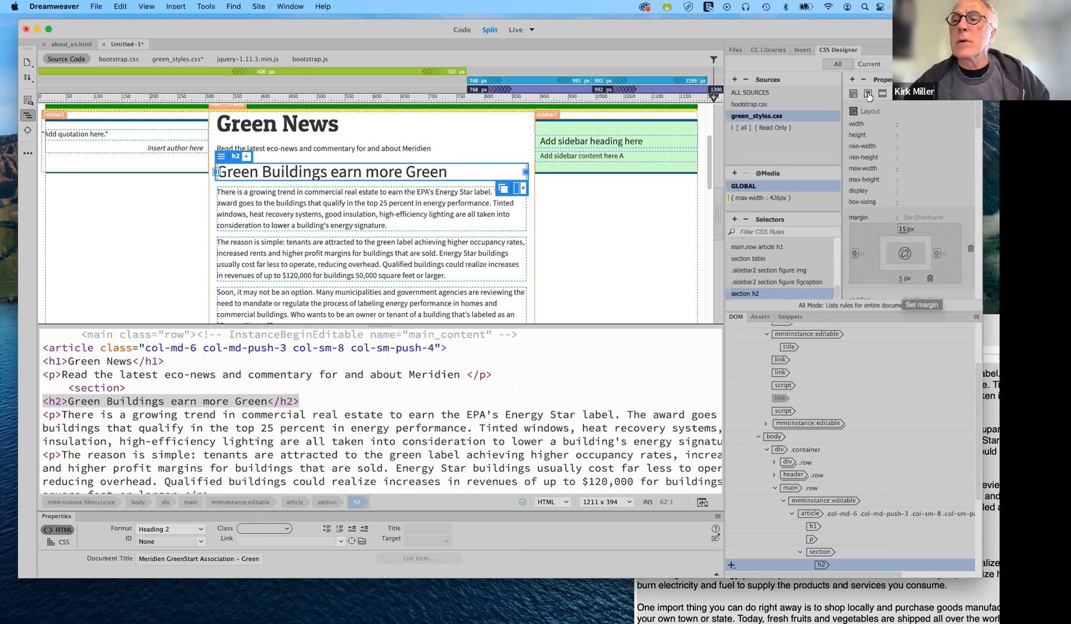
Set the text color of the section h2 rule to the dark green swatch #009900.
click(867, 94)
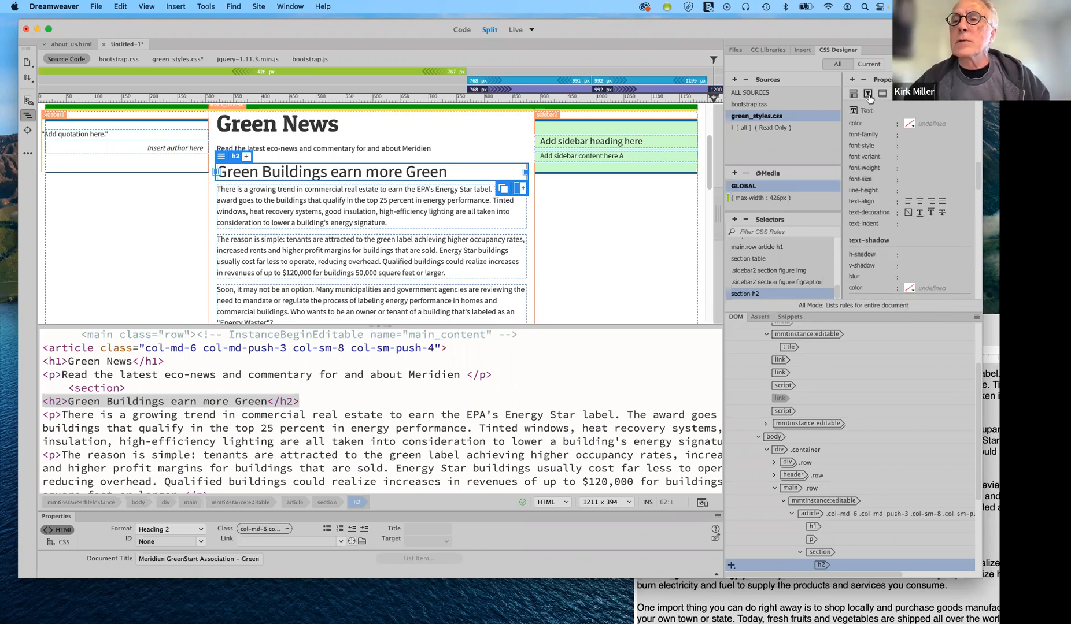
click(909, 125)
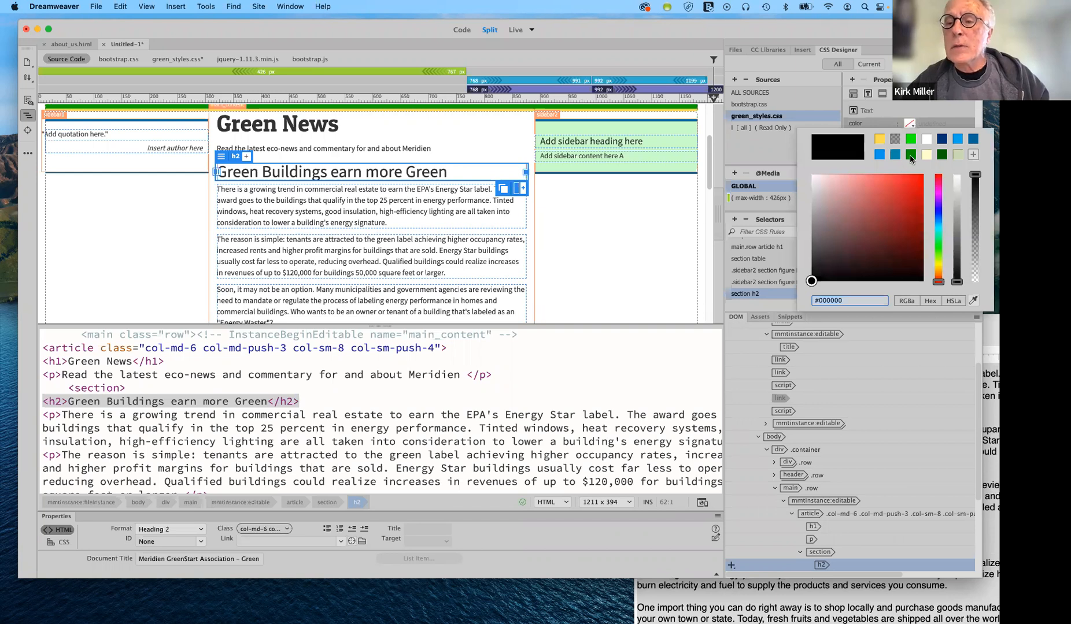
click(910, 156)
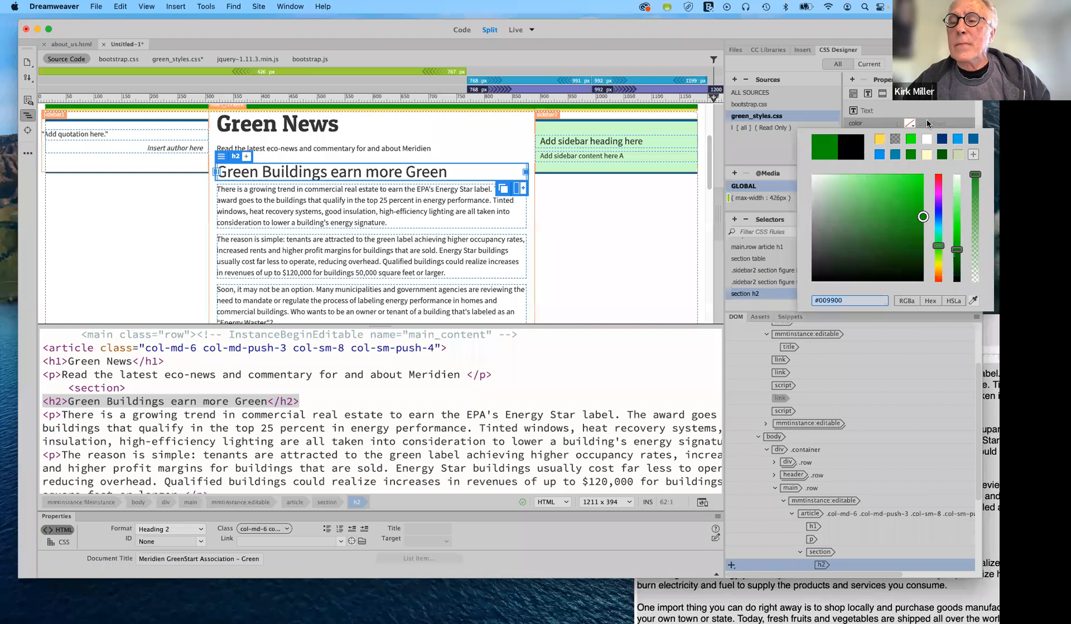
key(Return)
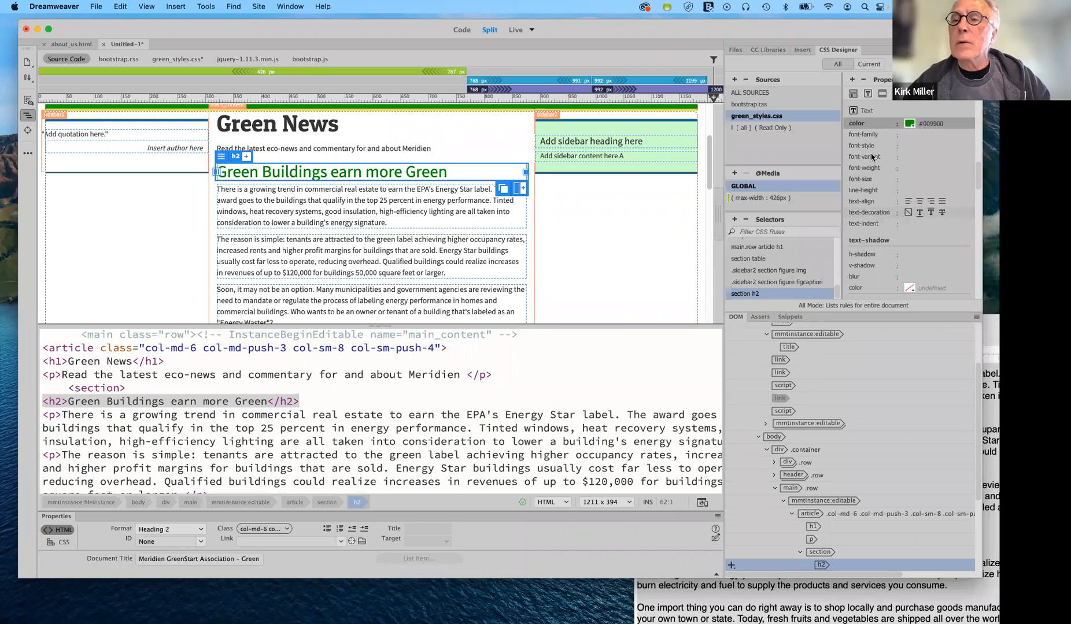
Set the section h2 rule's font-size to 170% and its font-weight to bold.
click(910, 179)
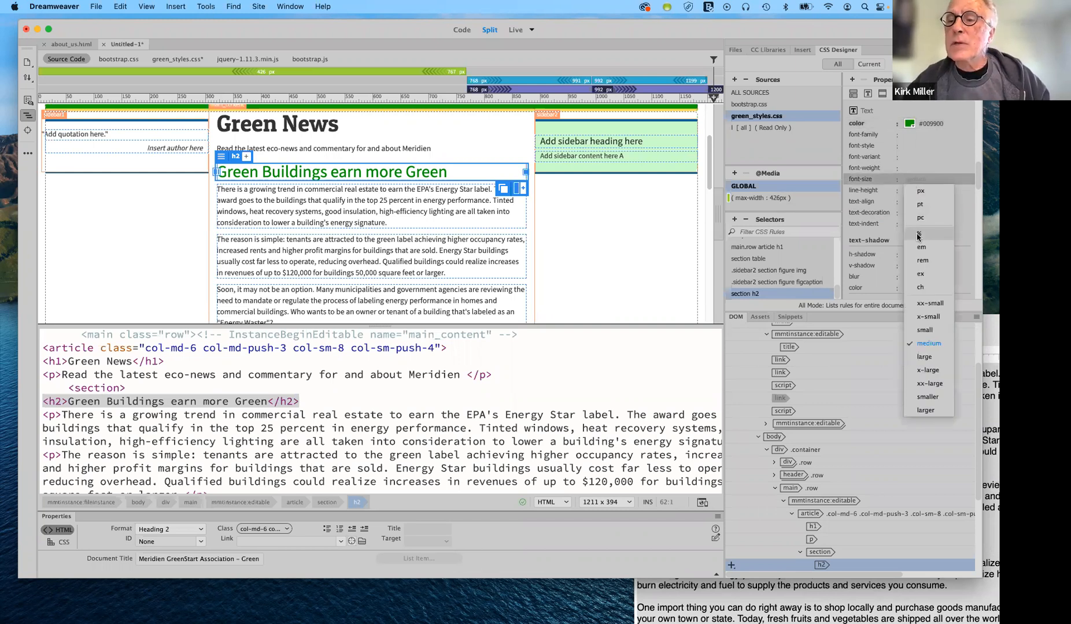
click(905, 186)
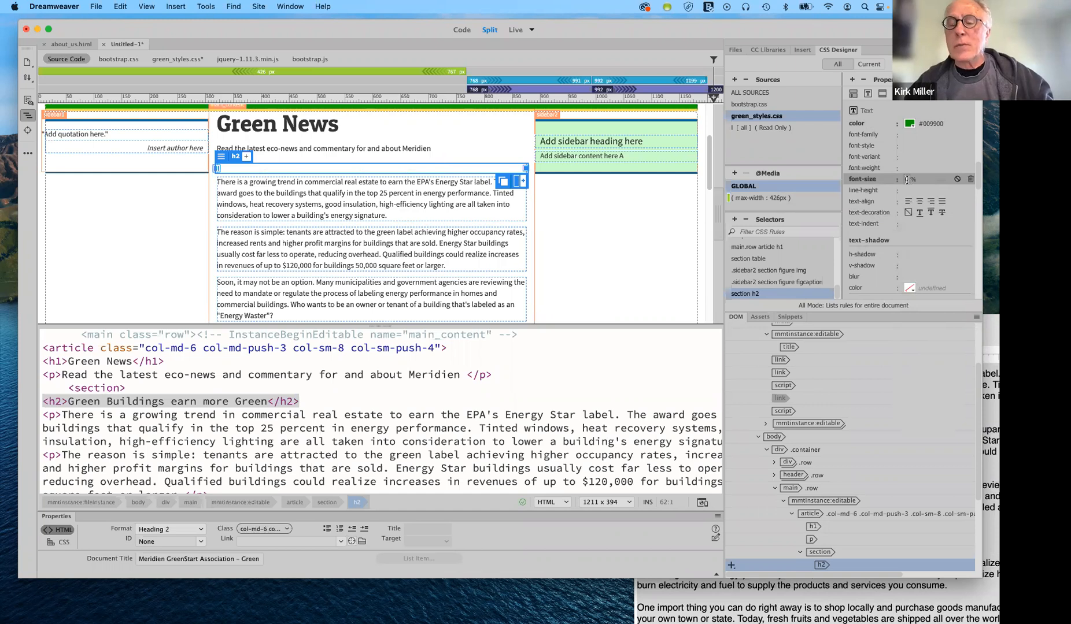
click(907, 180)
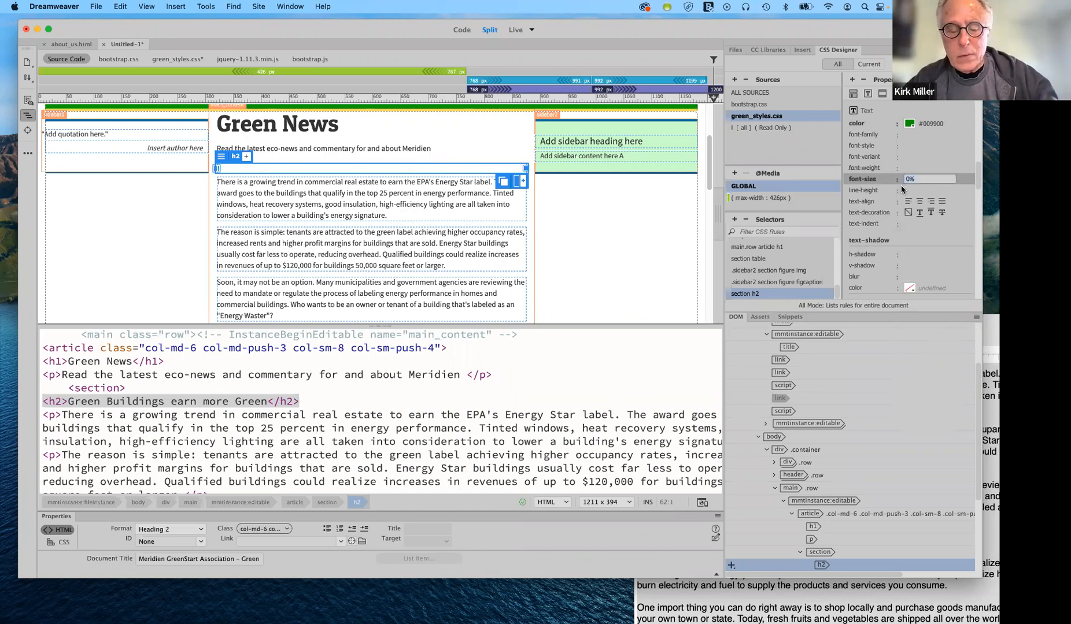
text(1)
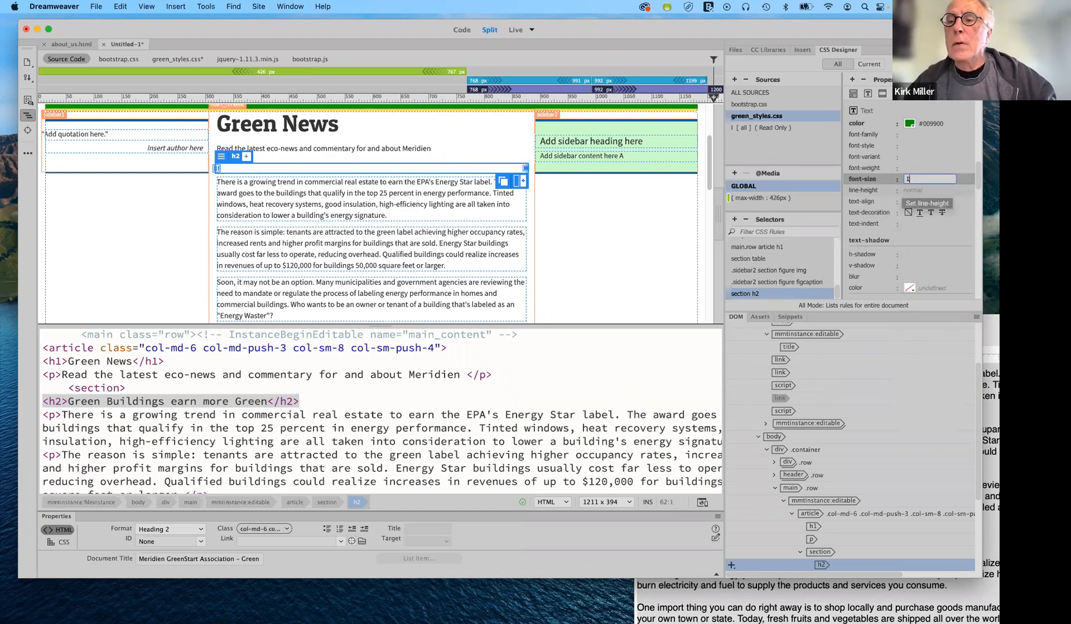
text(70)
key(Return)
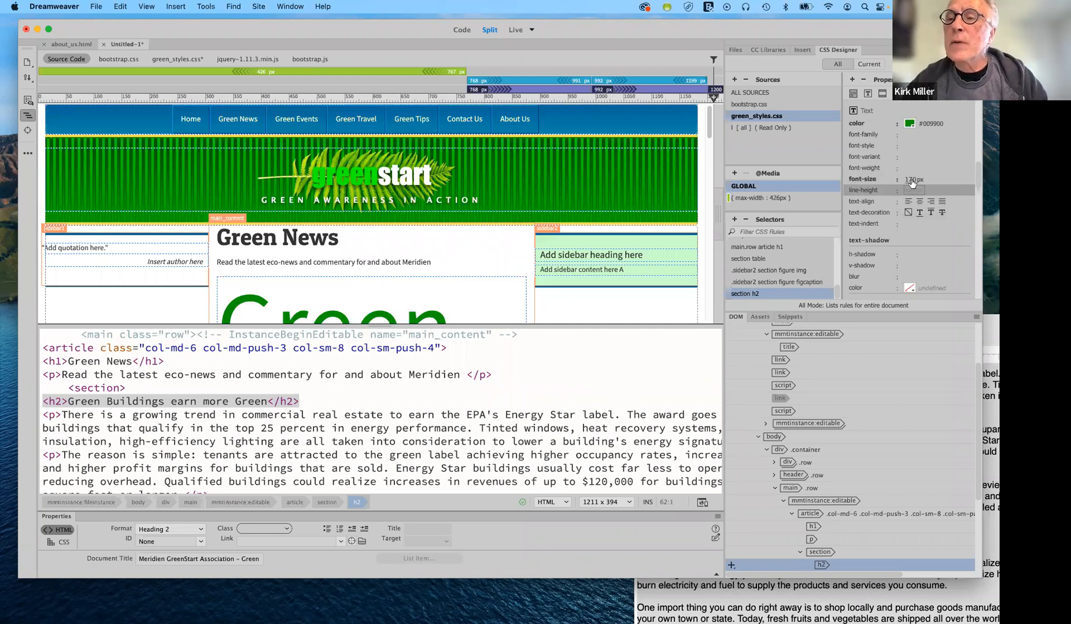
click(913, 179)
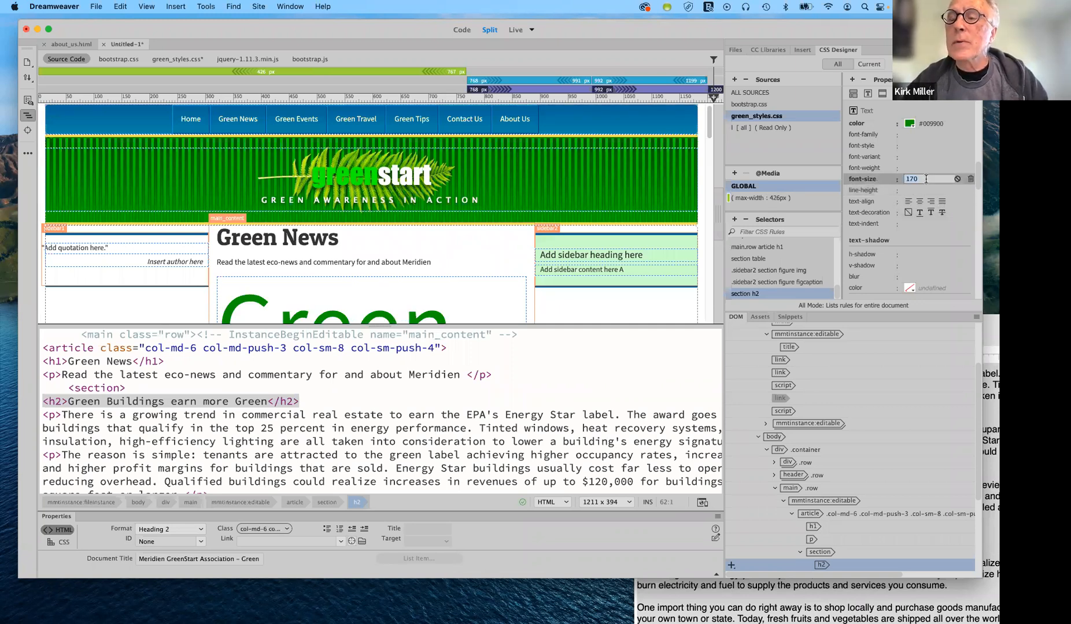
text(px)
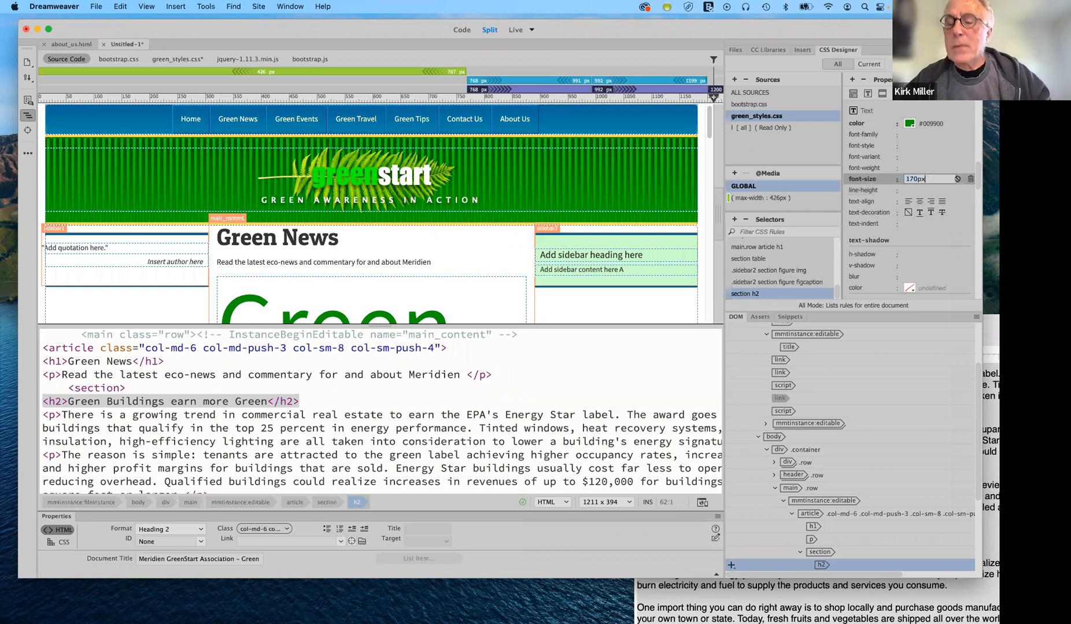
key(Return)
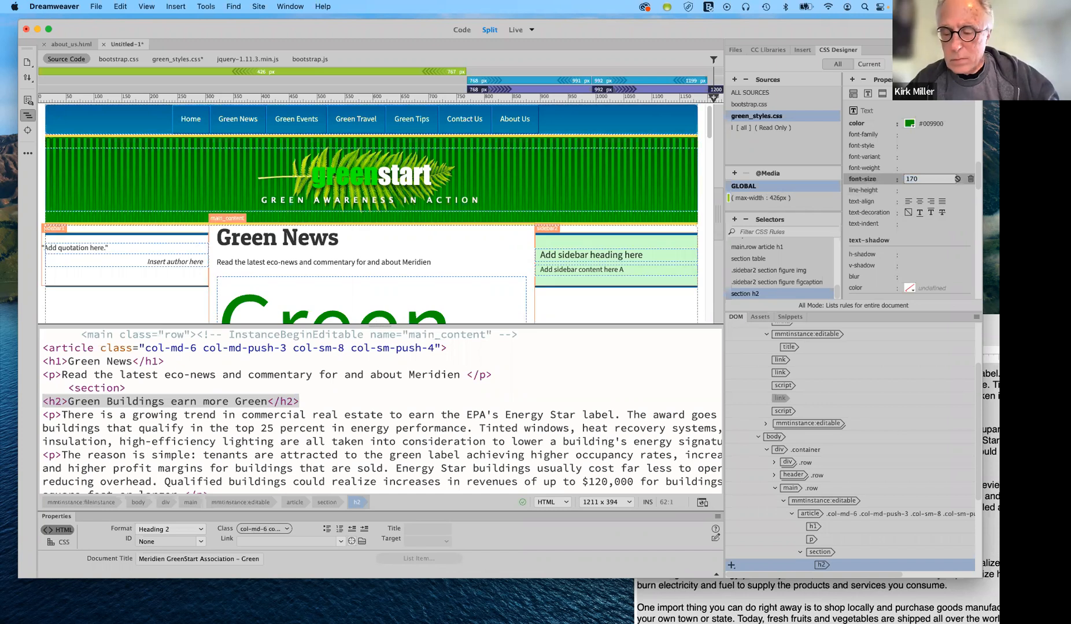
text(%)
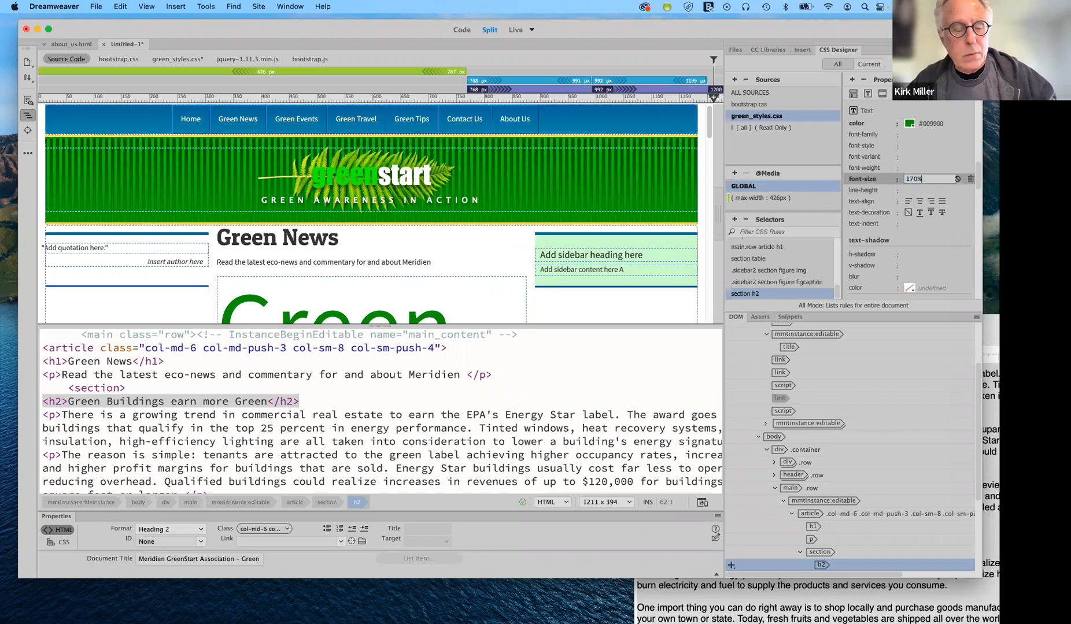
key(Tab)
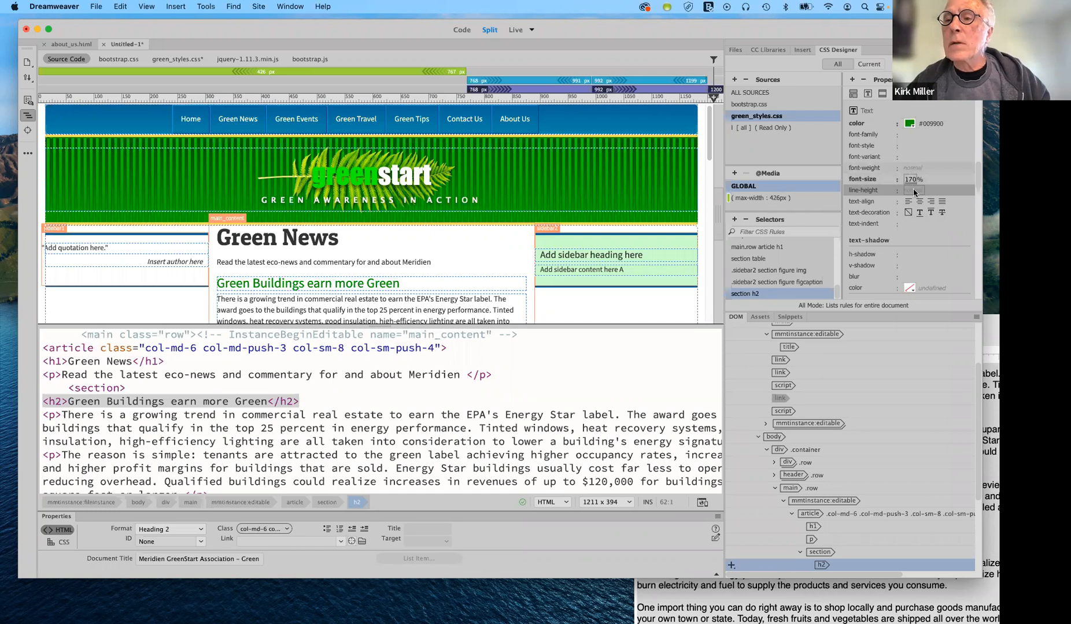
click(912, 168)
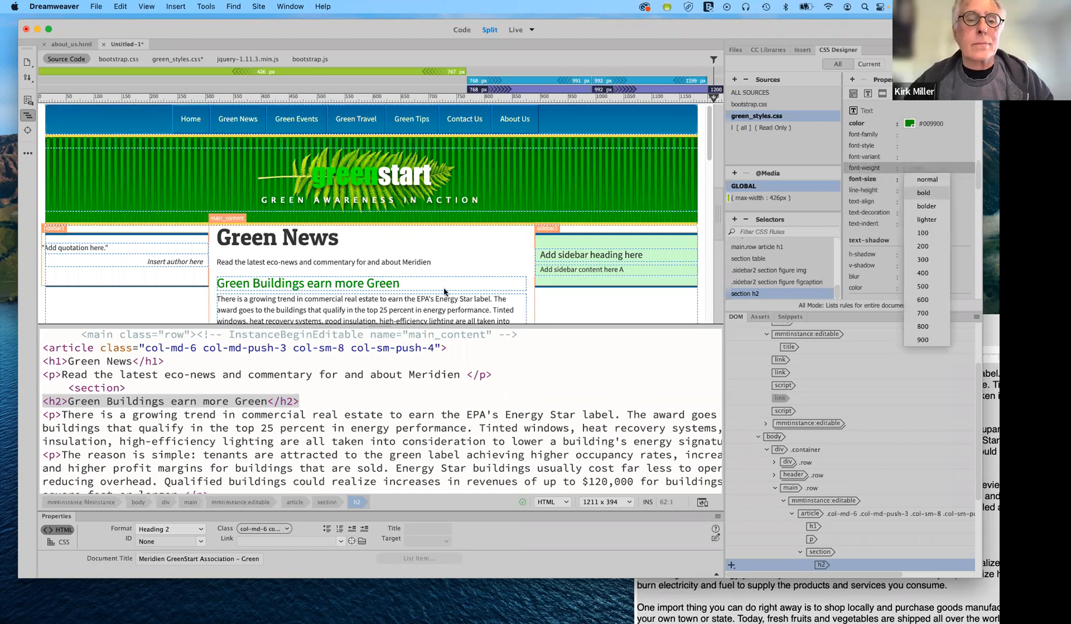
key(Return)
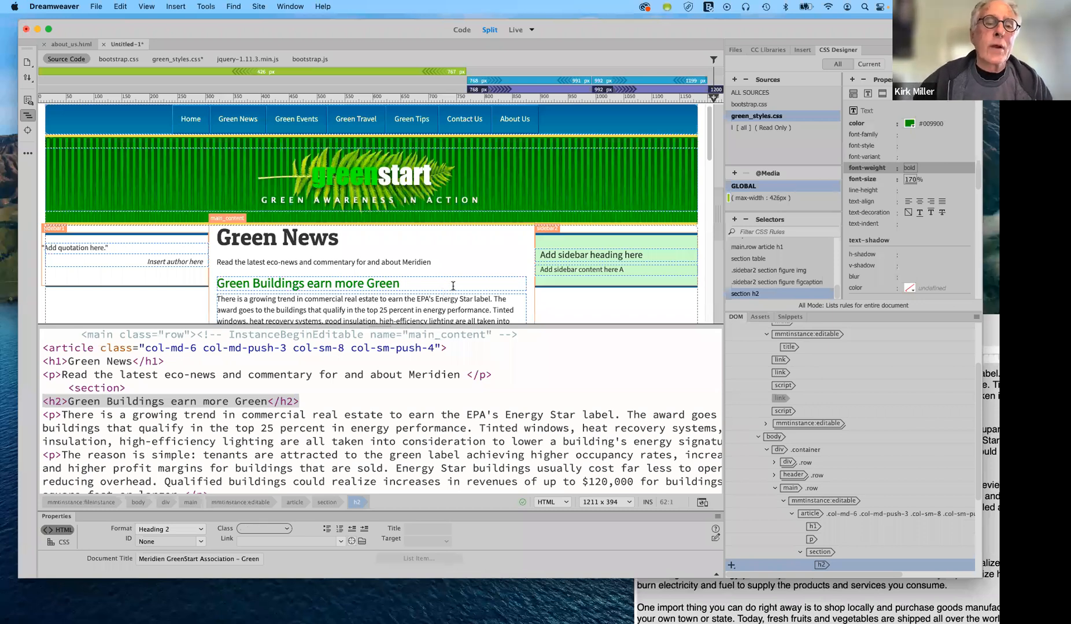
Change the tag of the "Shopping green saves energy" story title from paragraph to h2.
scroll(452, 285, down, 2)
scroll(453, 285, down, 5)
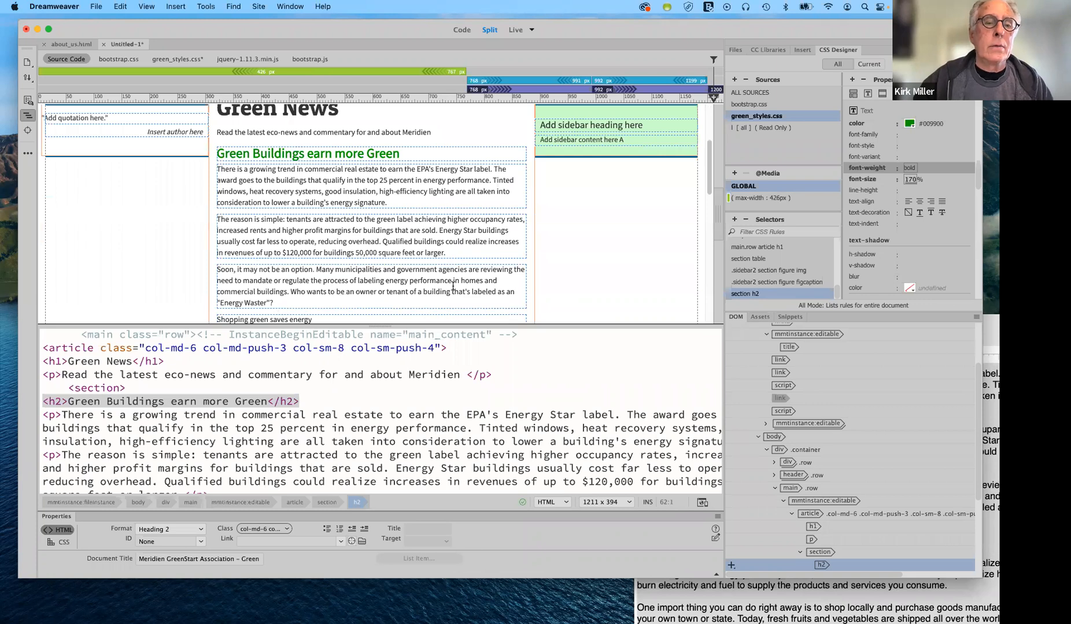
scroll(453, 286, down, 4)
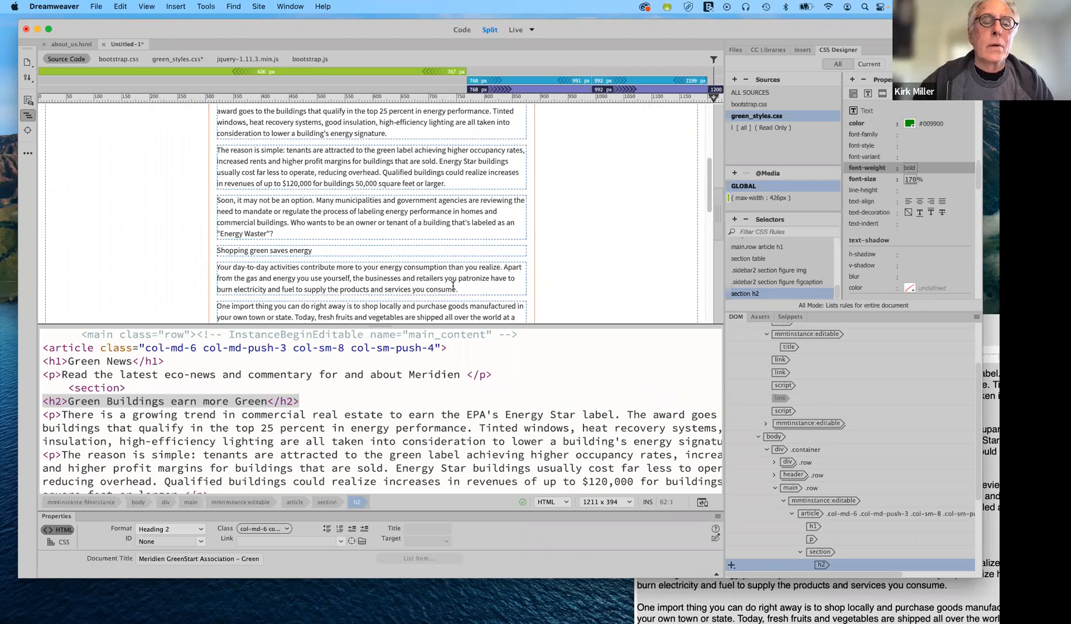
scroll(454, 285, down, 2)
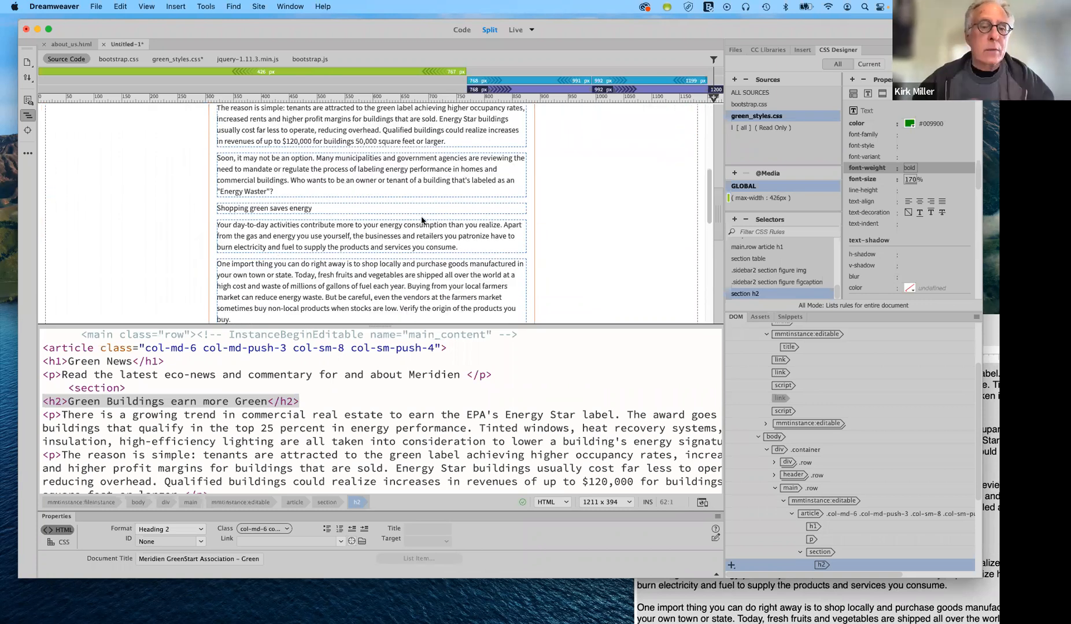
scroll(422, 221, up, 2)
scroll(421, 221, up, 1)
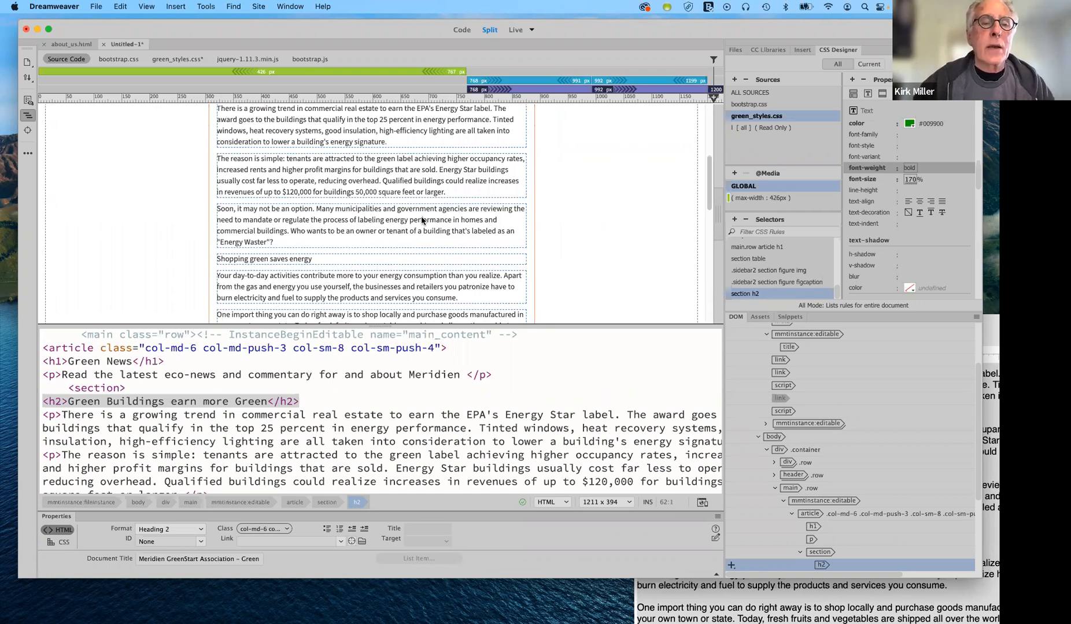
scroll(315, 264, up, 1)
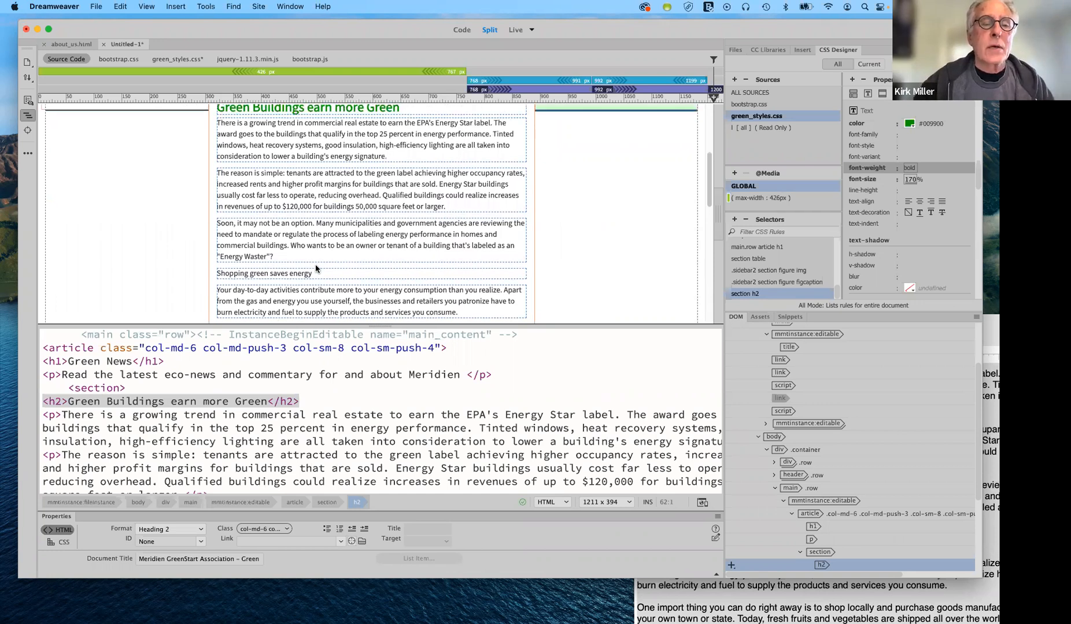
scroll(315, 265, down, 1)
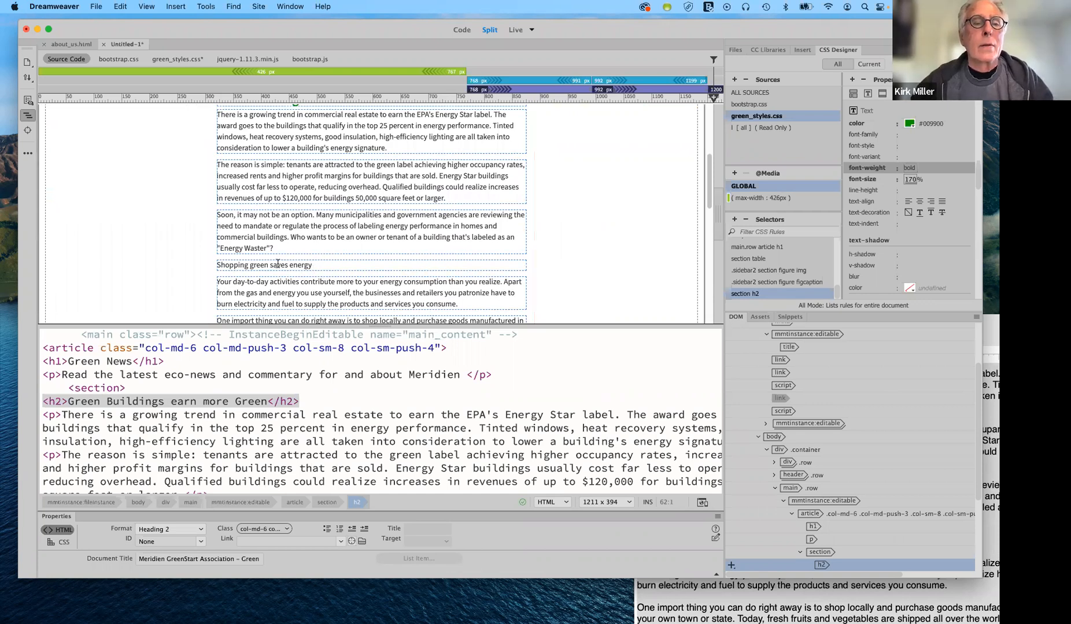
click(231, 261)
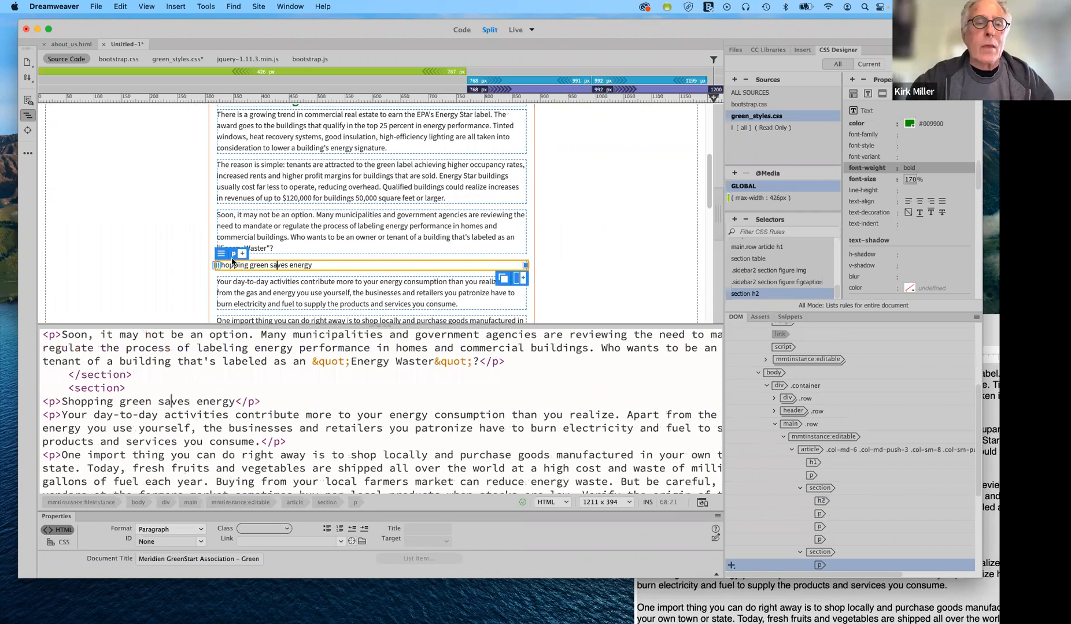
click(232, 260)
key(super+2)
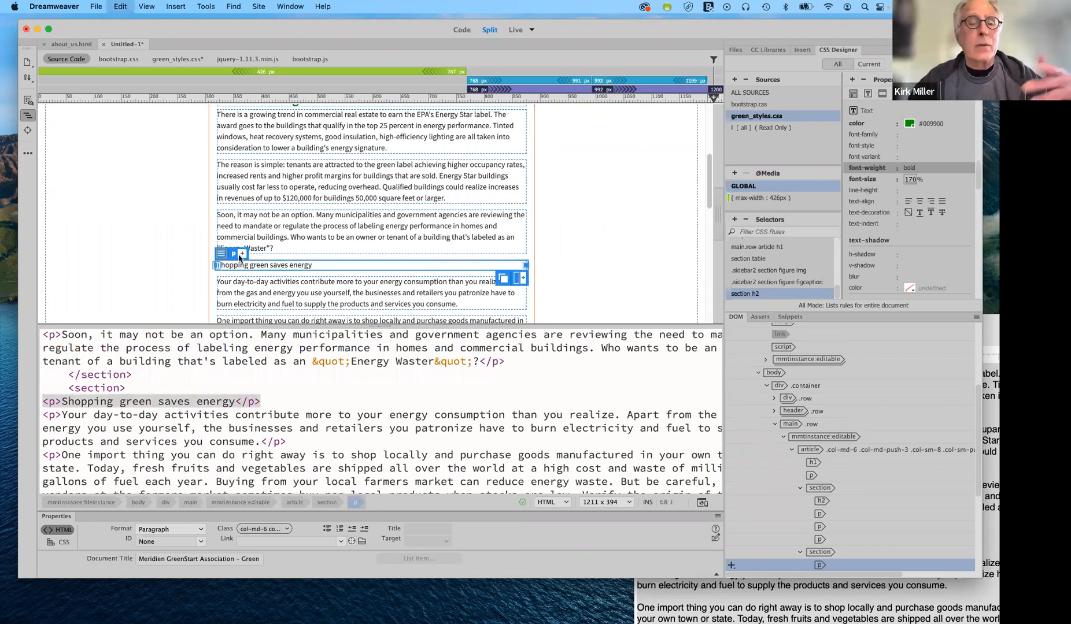
key(super+t)
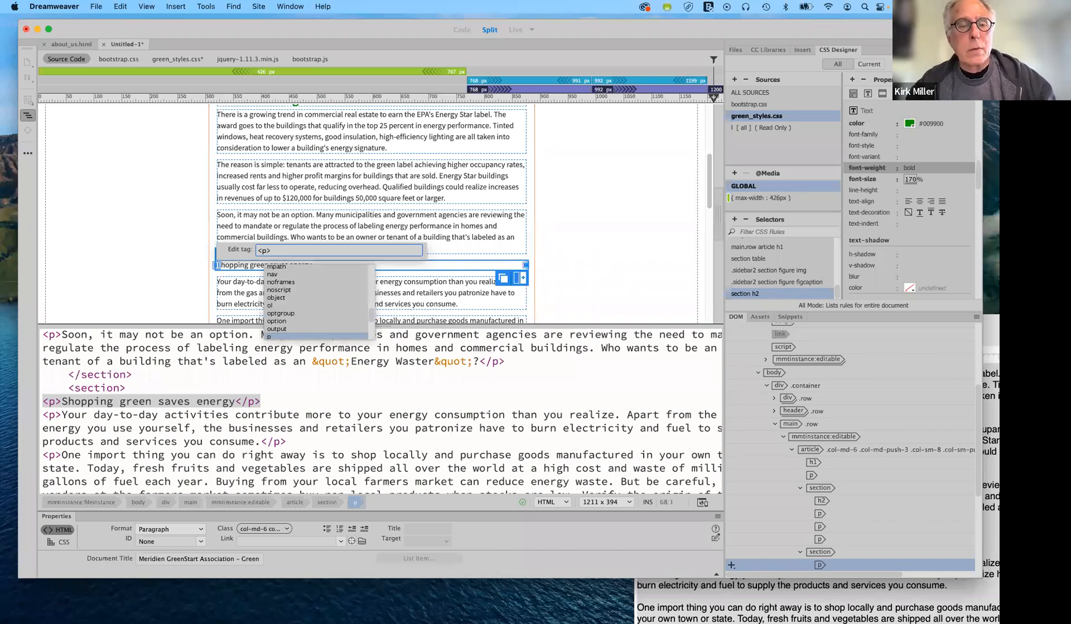
key(BackSpace)
text(h)
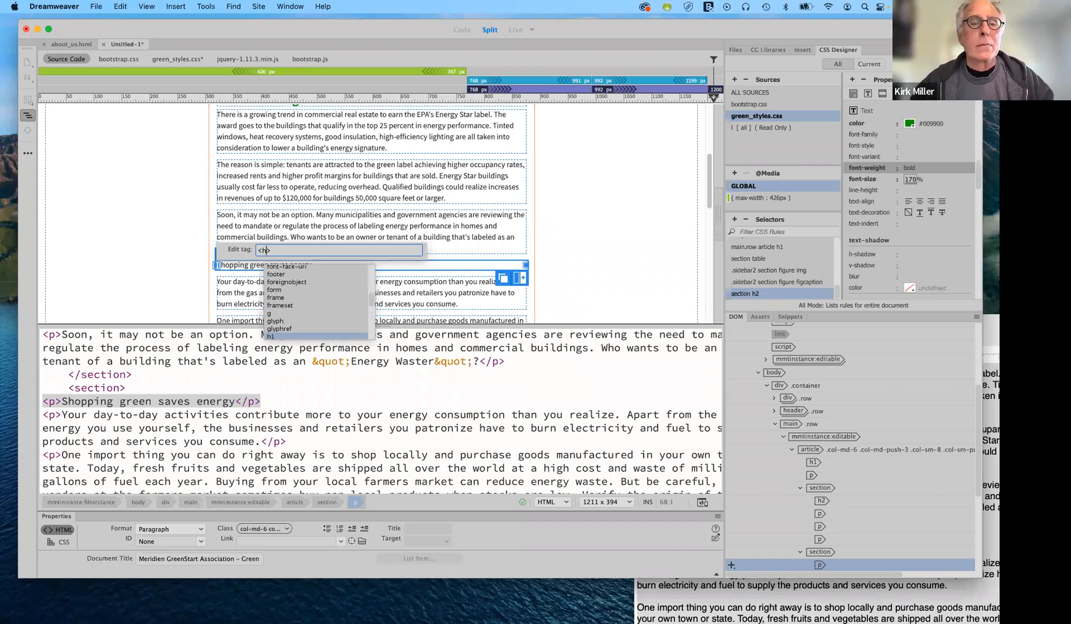
text(2)
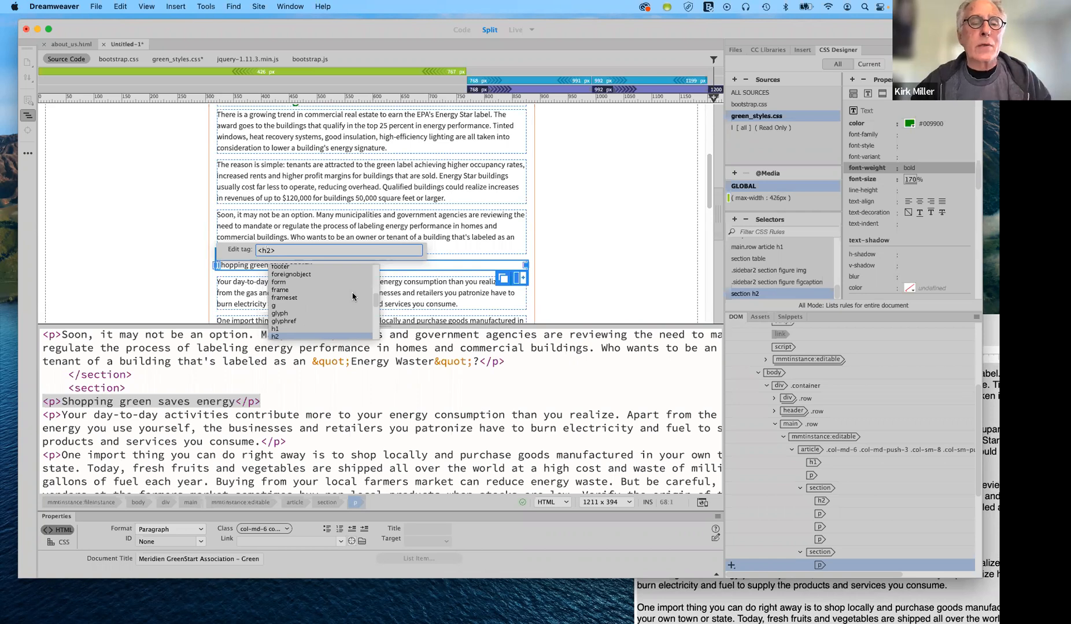
key(Return)
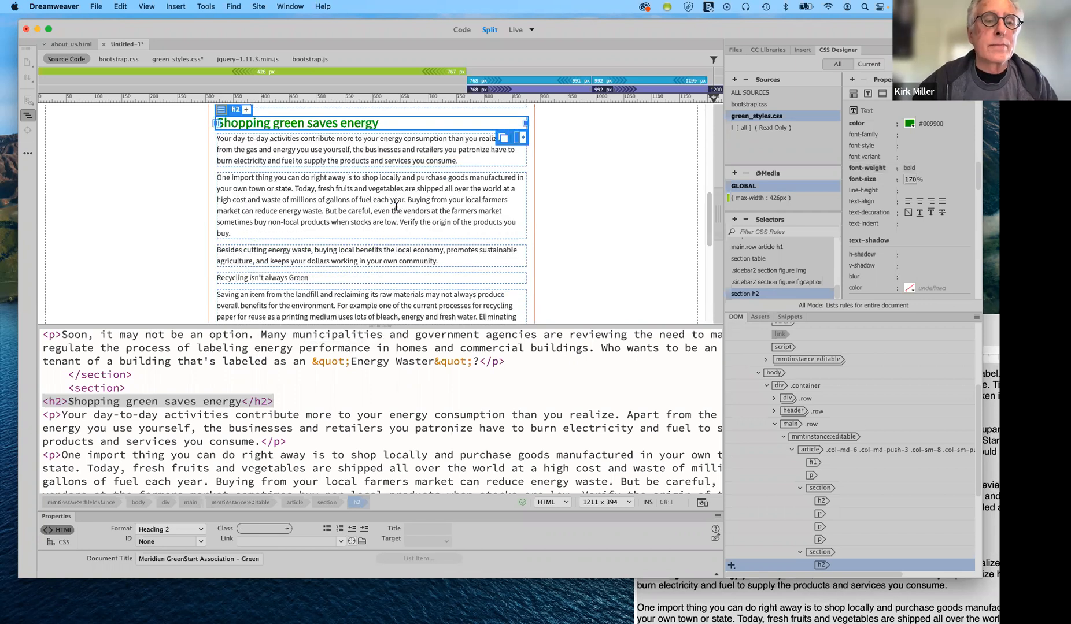
Change the tag of the "Fireplace: Fun or Folly?" story title from paragraph to h2.
scroll(391, 237, down, 2)
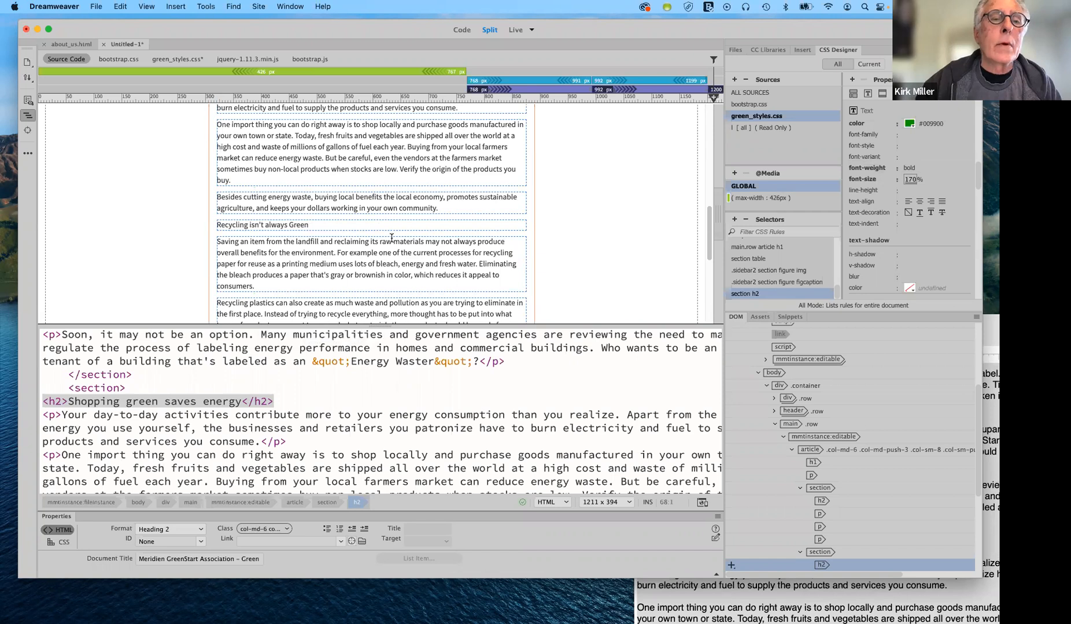
scroll(392, 237, up, 1)
scroll(391, 238, up, 2)
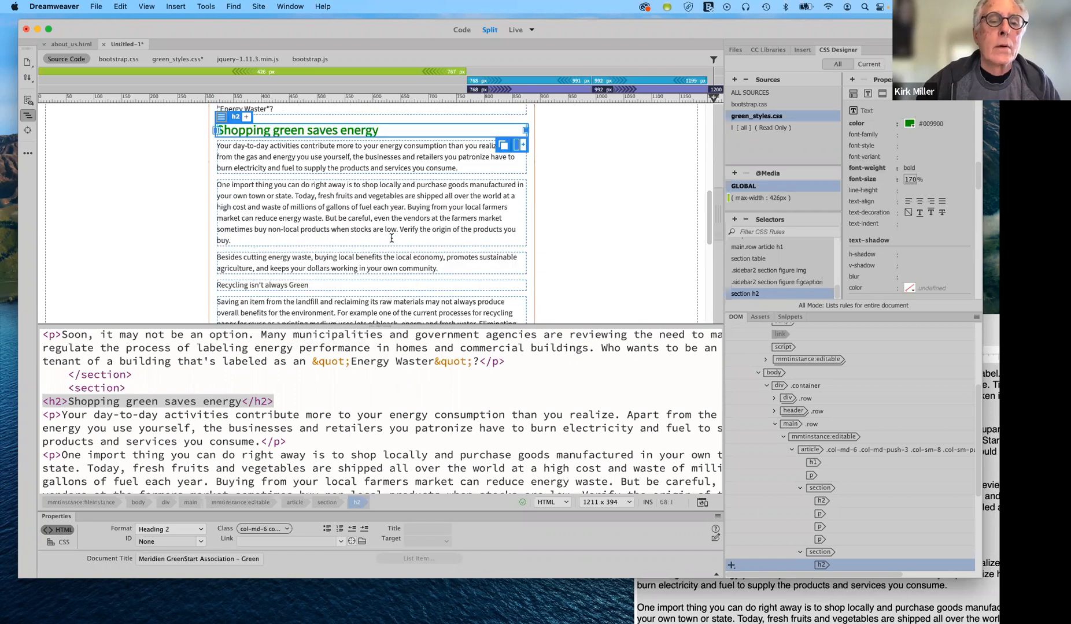
scroll(392, 238, up, 2)
scroll(391, 237, down, 5)
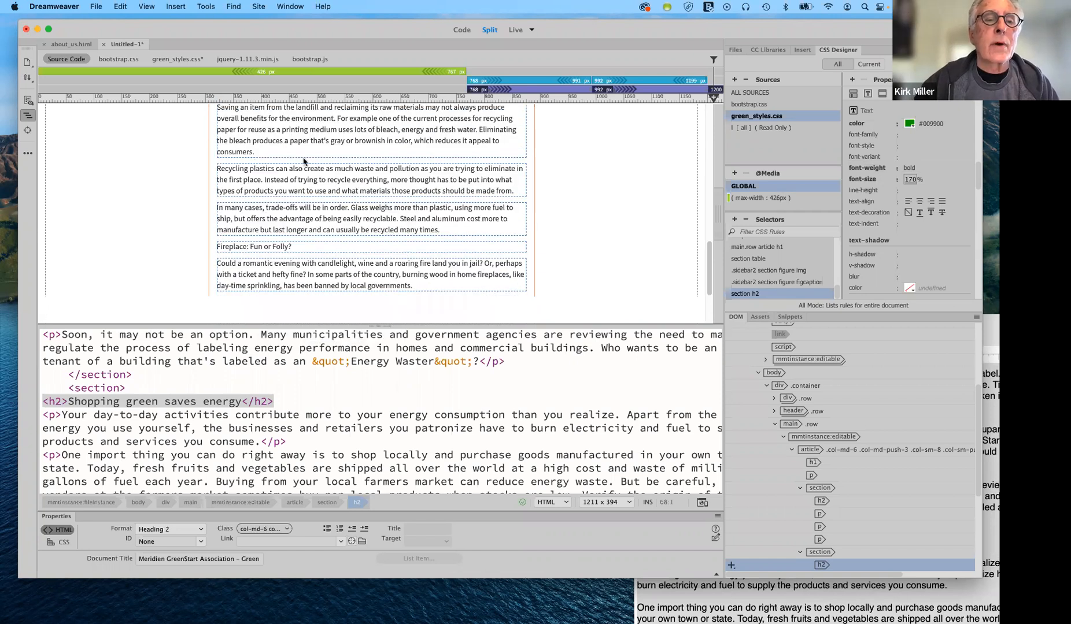
scroll(294, 162, down, 4)
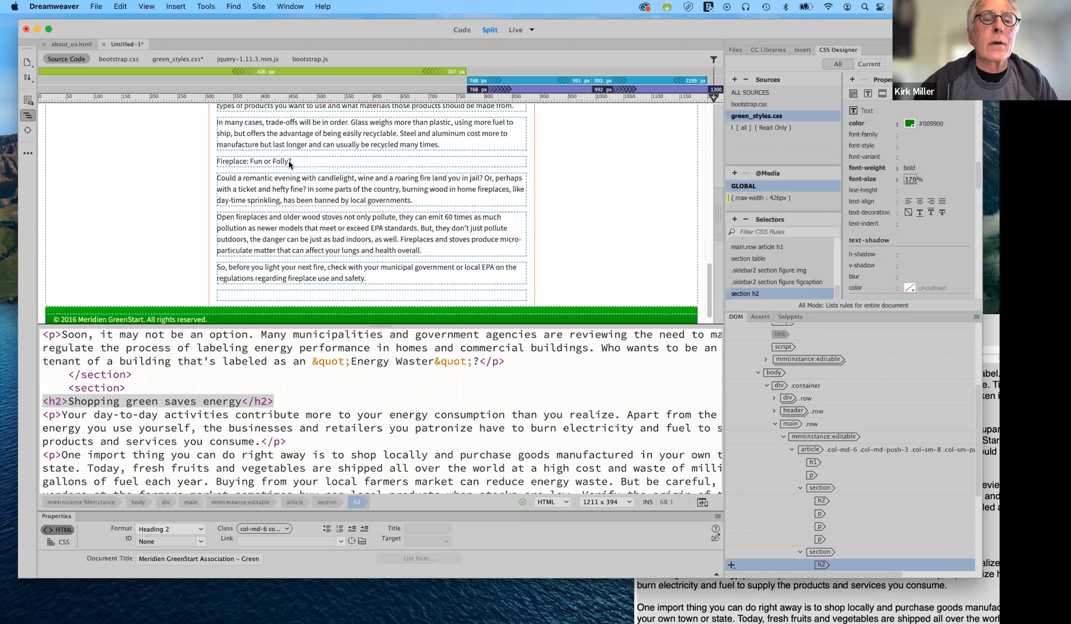
click(203, 162)
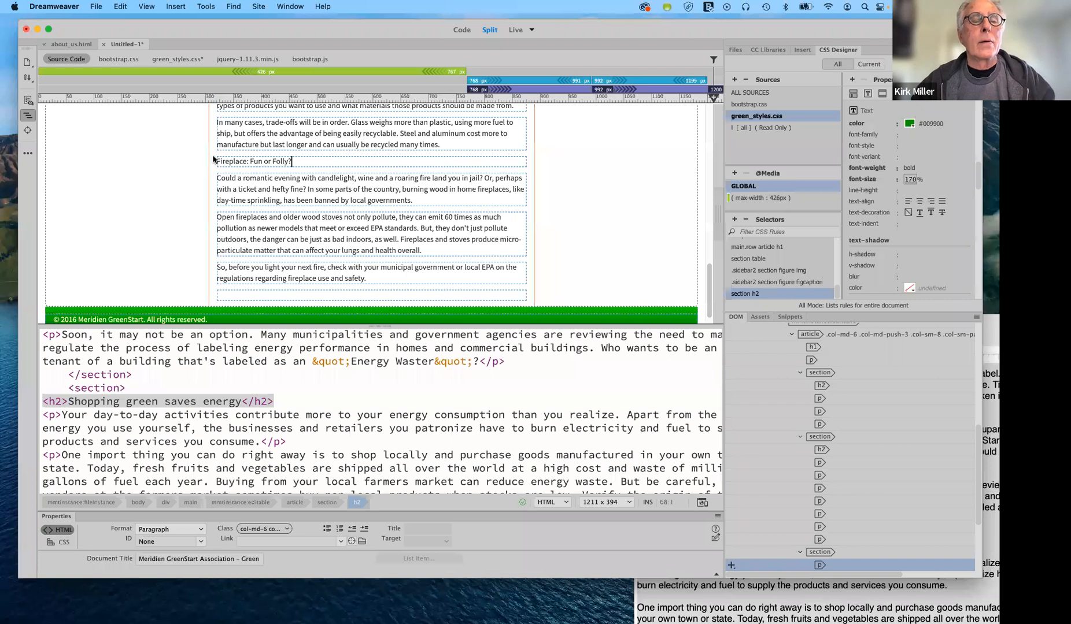
click(214, 160)
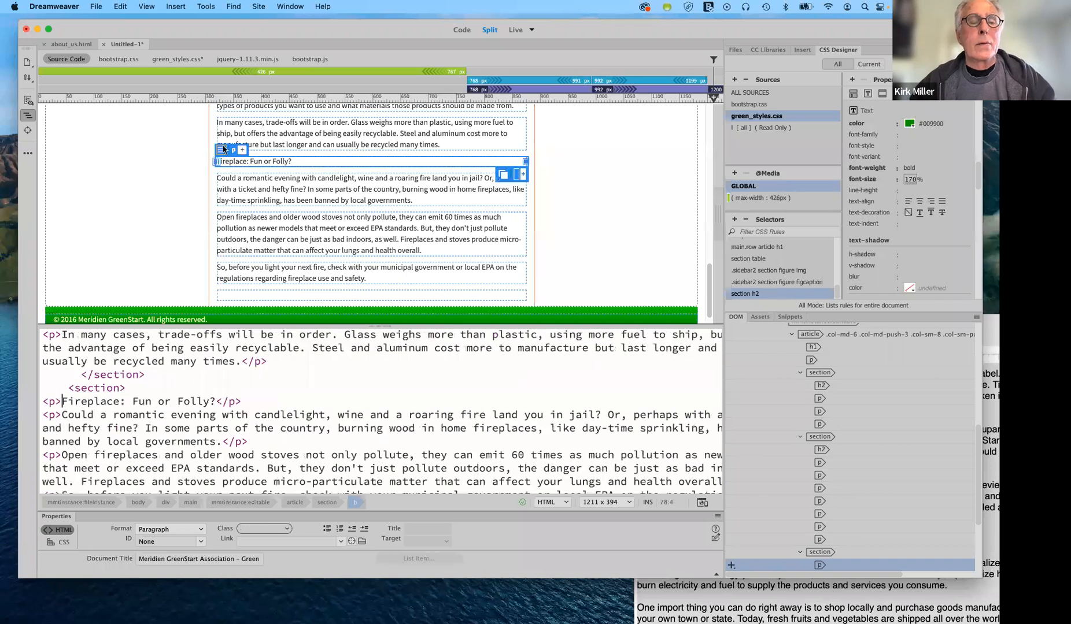
key(Return)
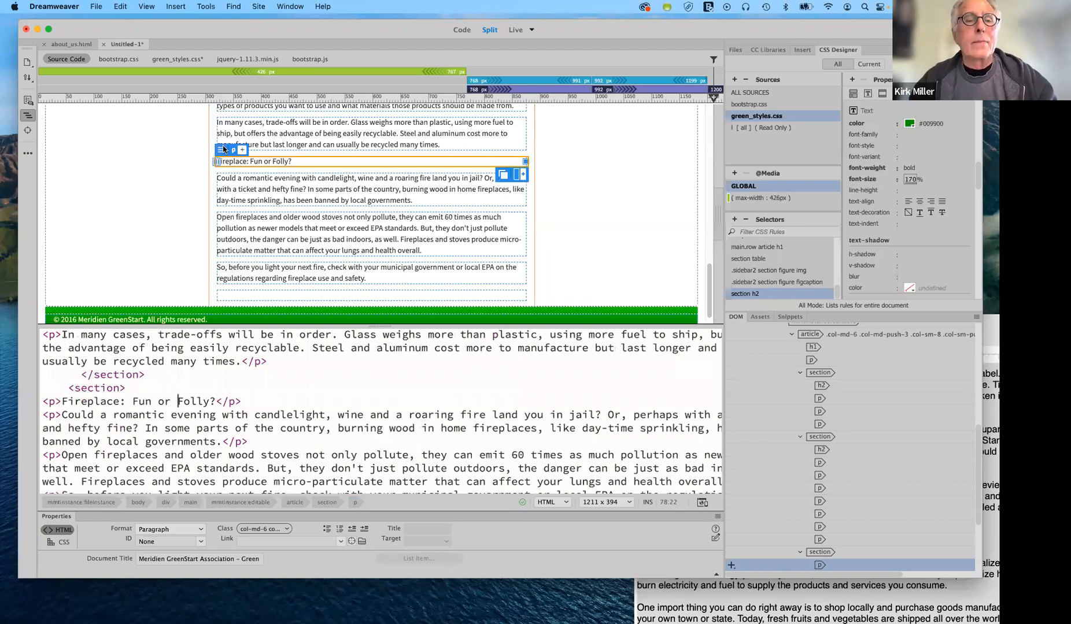
key(Escape)
key(super+c)
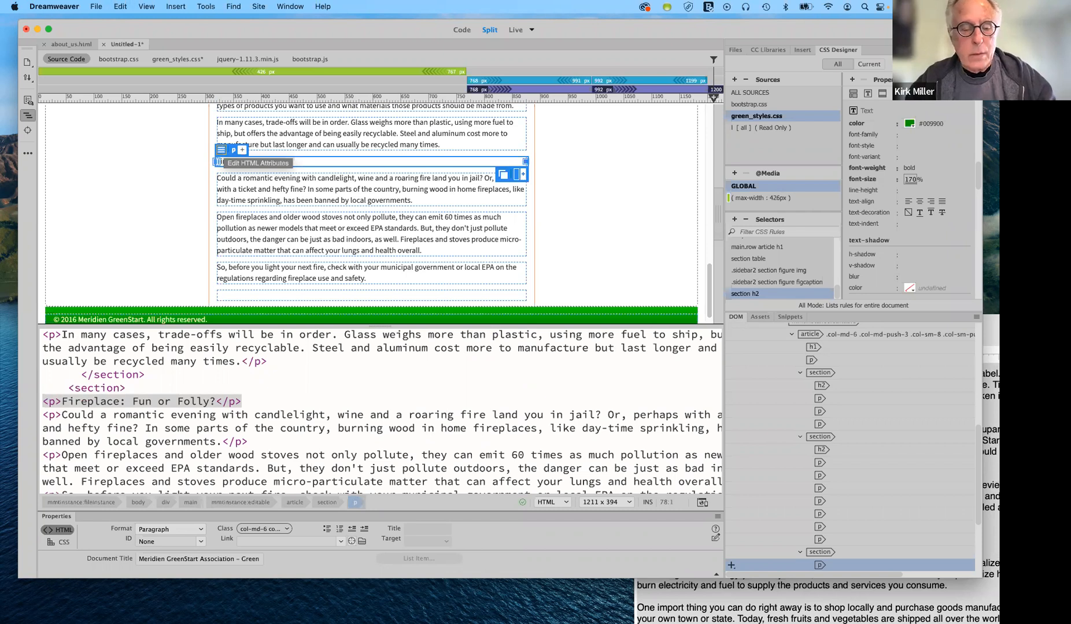
key(super+t)
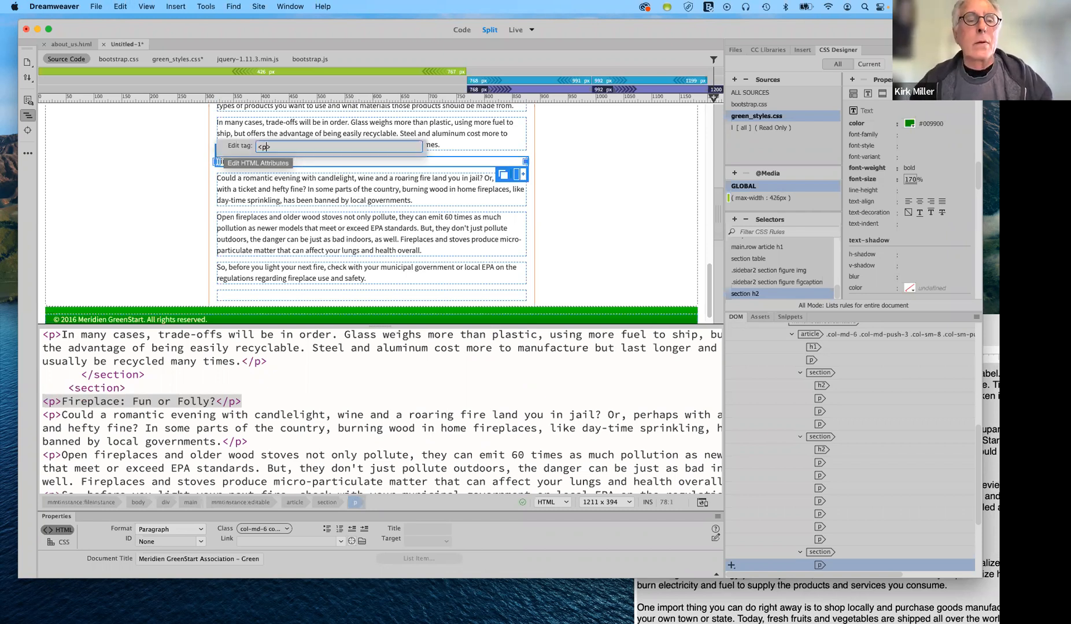
key(BackSpace)
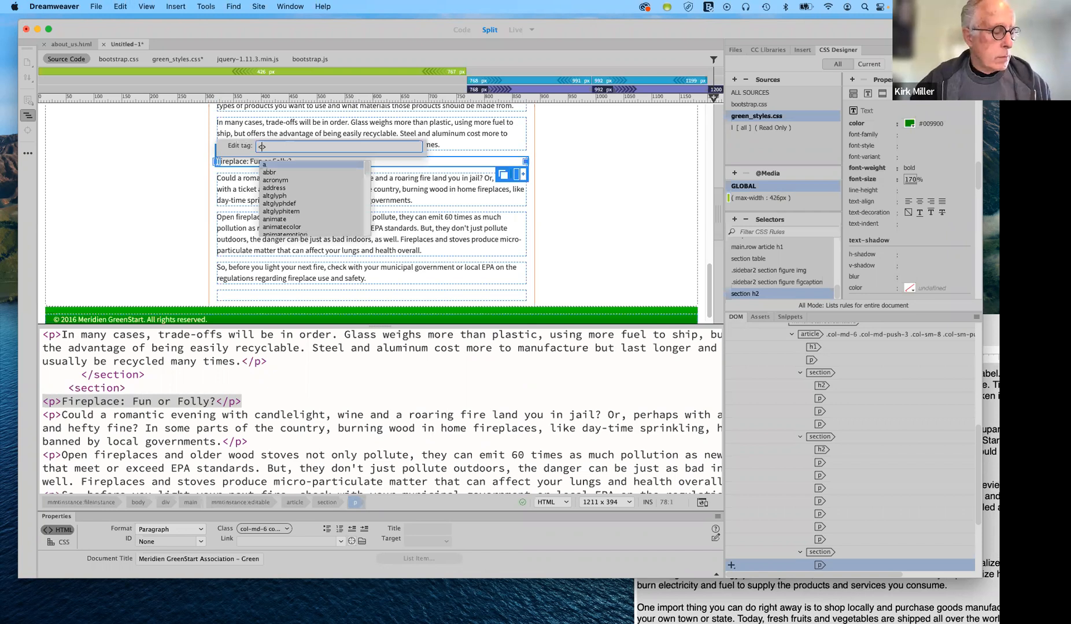
text(h2)
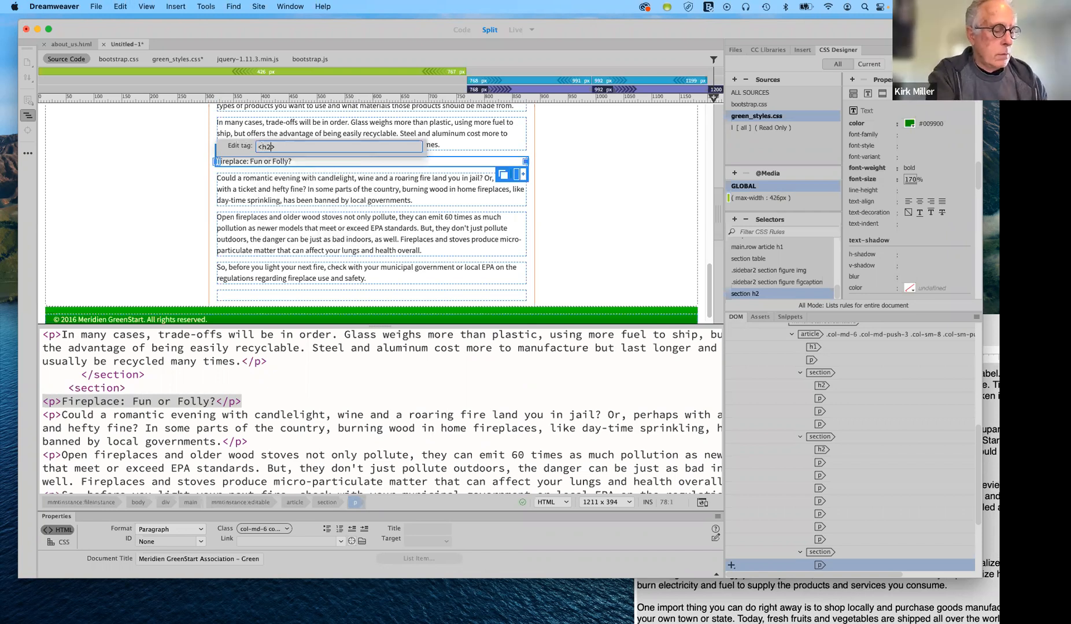
key(Return)
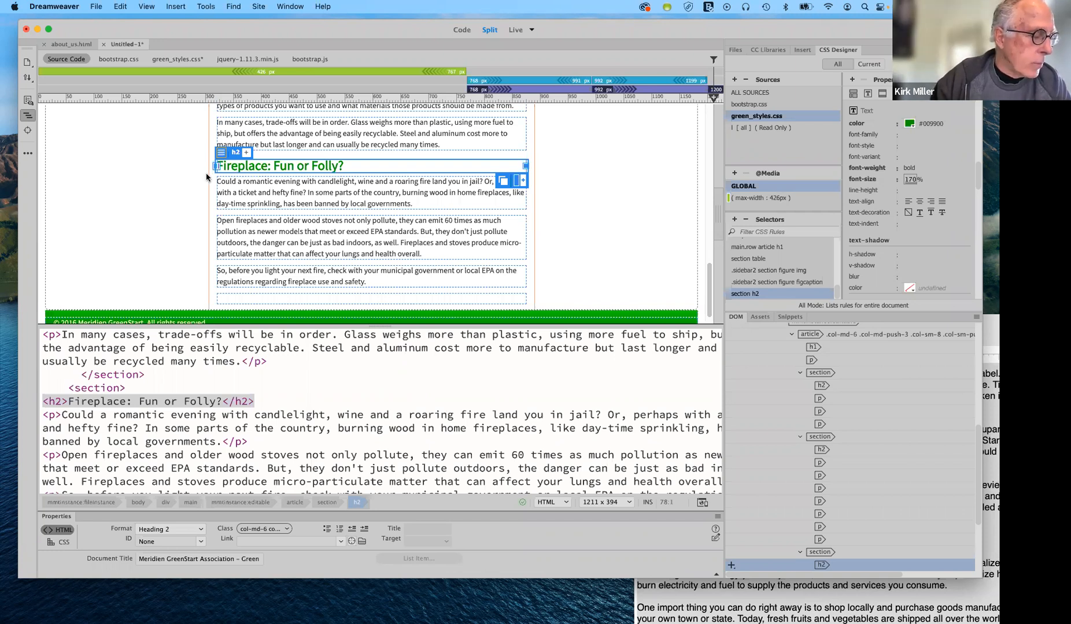
Open quotes09.txt from the site's resources folder and select the three News.html quotations together with their authors.
scroll(206, 178, up, 5)
scroll(206, 177, up, 2)
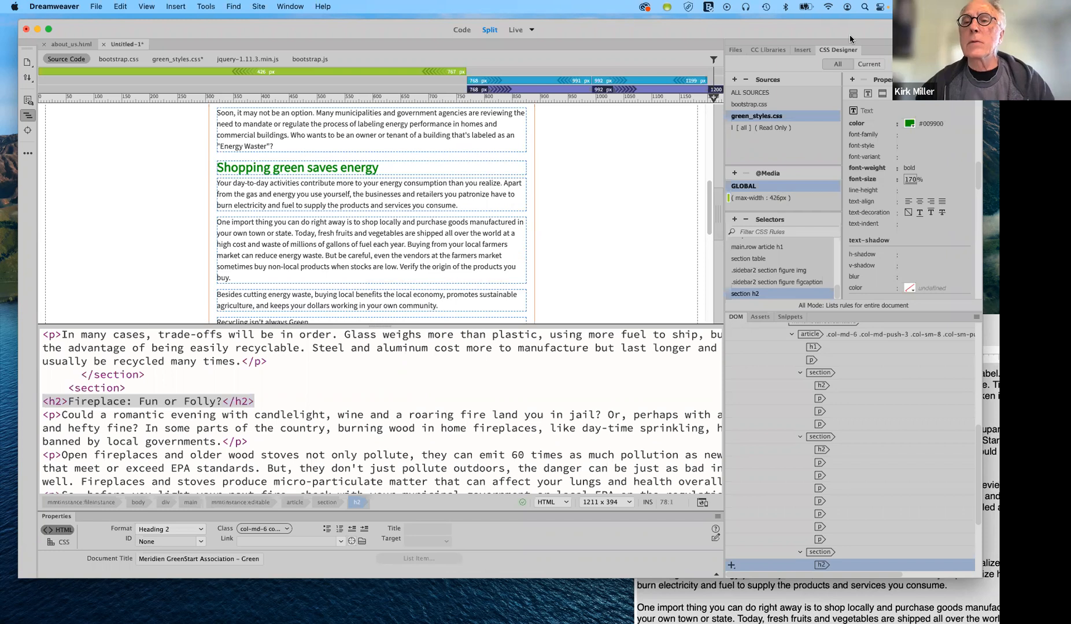
scroll(550, 241, up, 5)
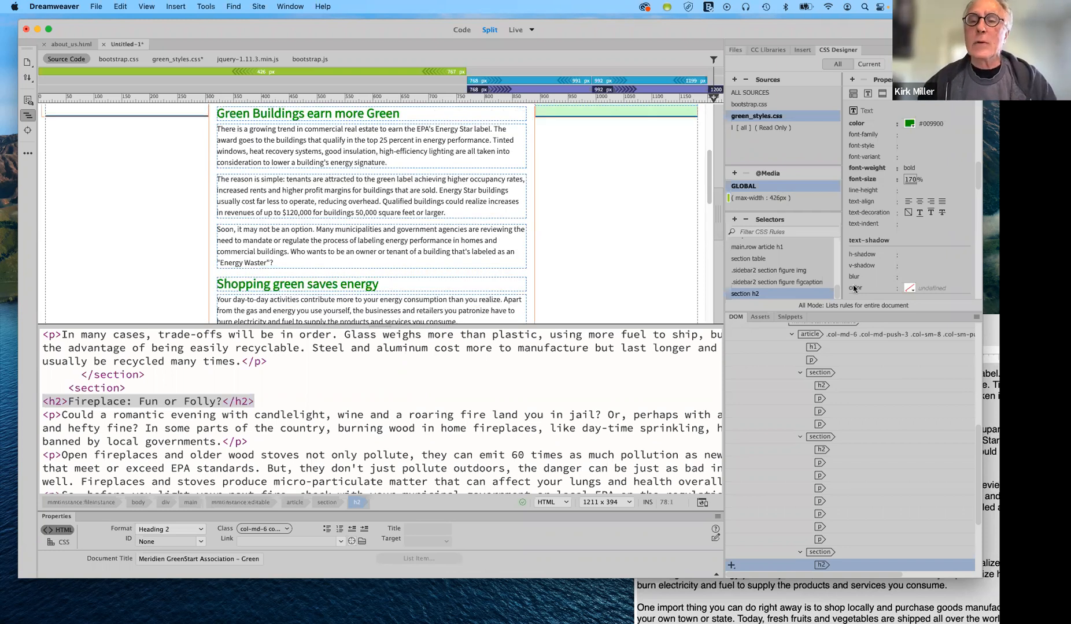
key(F8)
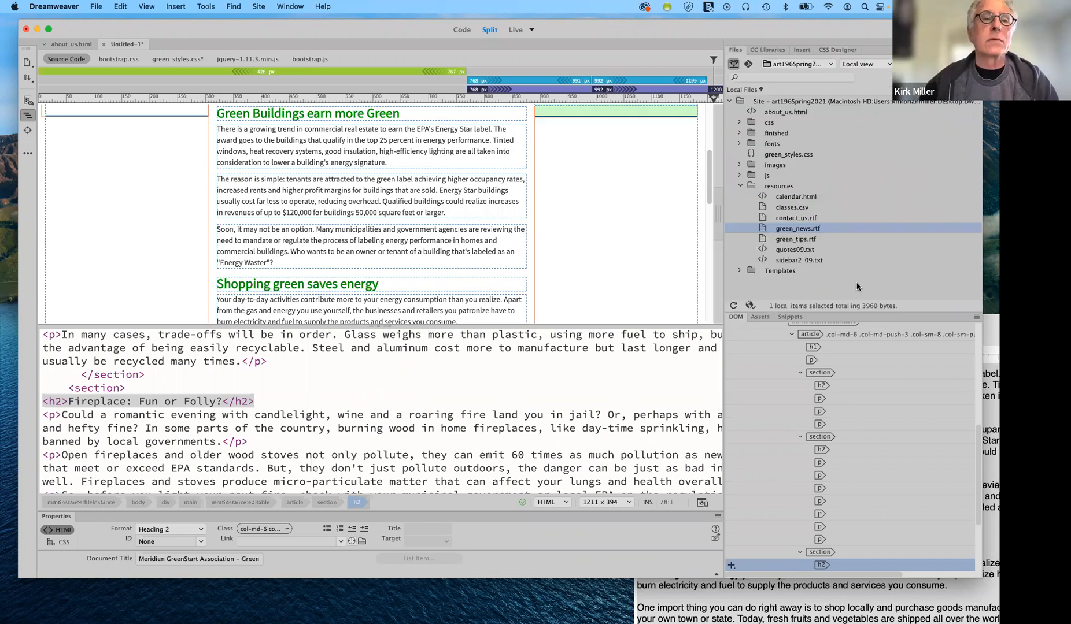
click(762, 251)
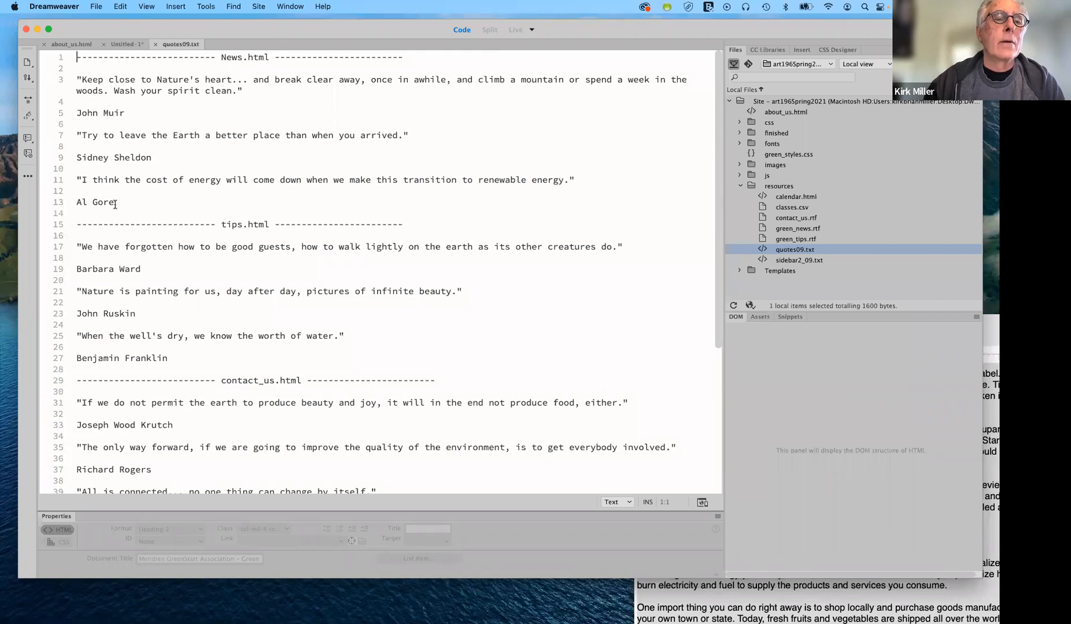
drag(78, 80, 144, 207)
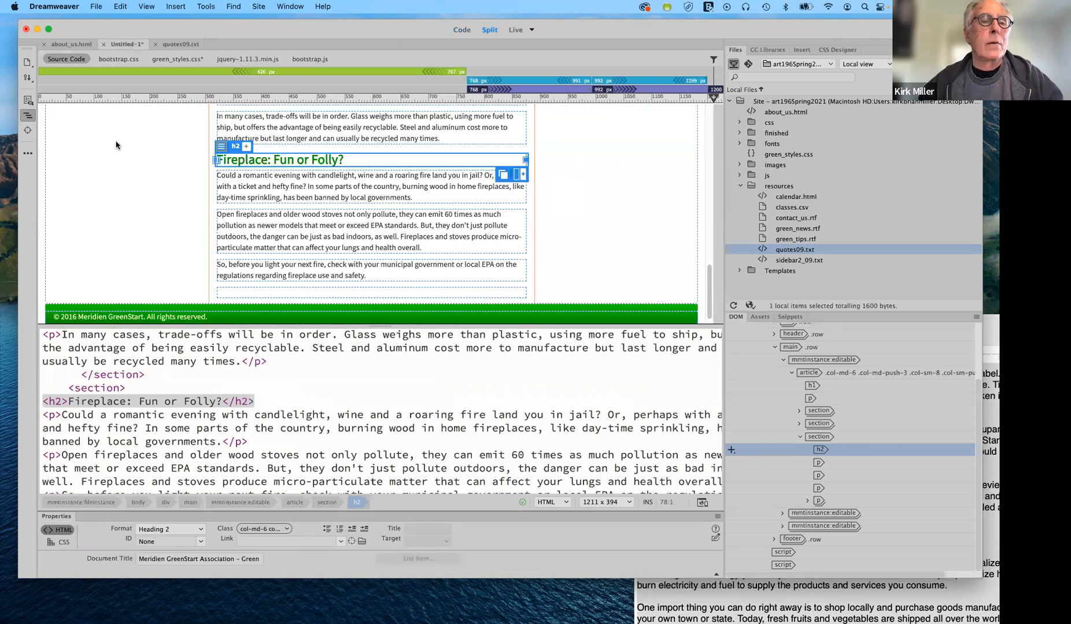
Return to the untitled Green News page and place the insertion point after "Insert author here" in the sidebar1 quotation placeholder.
scroll(115, 145, up, 5)
scroll(115, 145, up, 4)
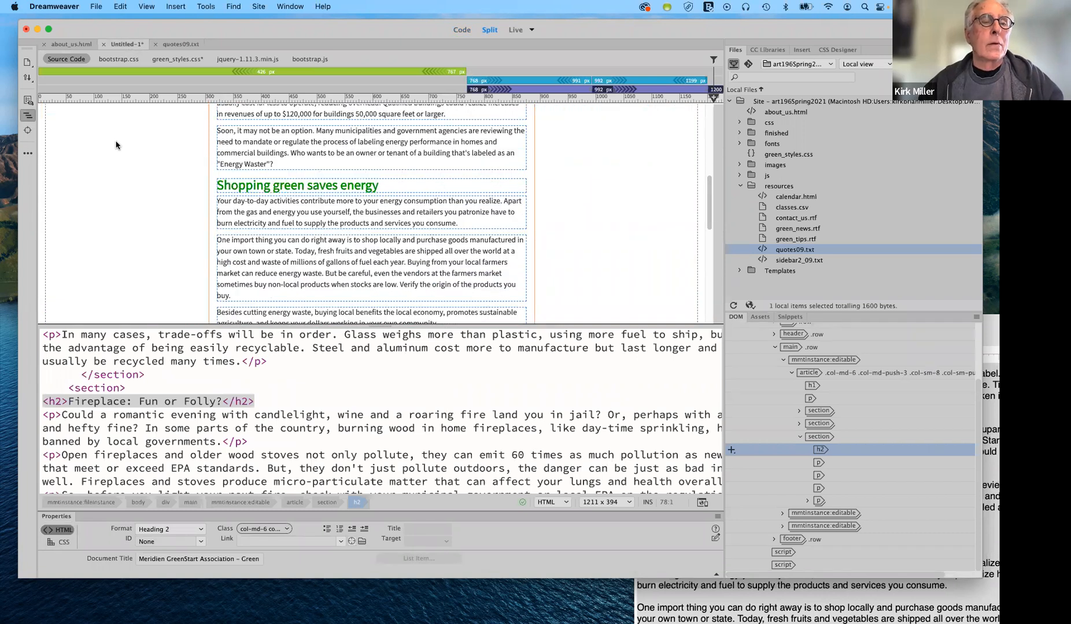
scroll(115, 145, up, 4)
scroll(88, 148, up, 3)
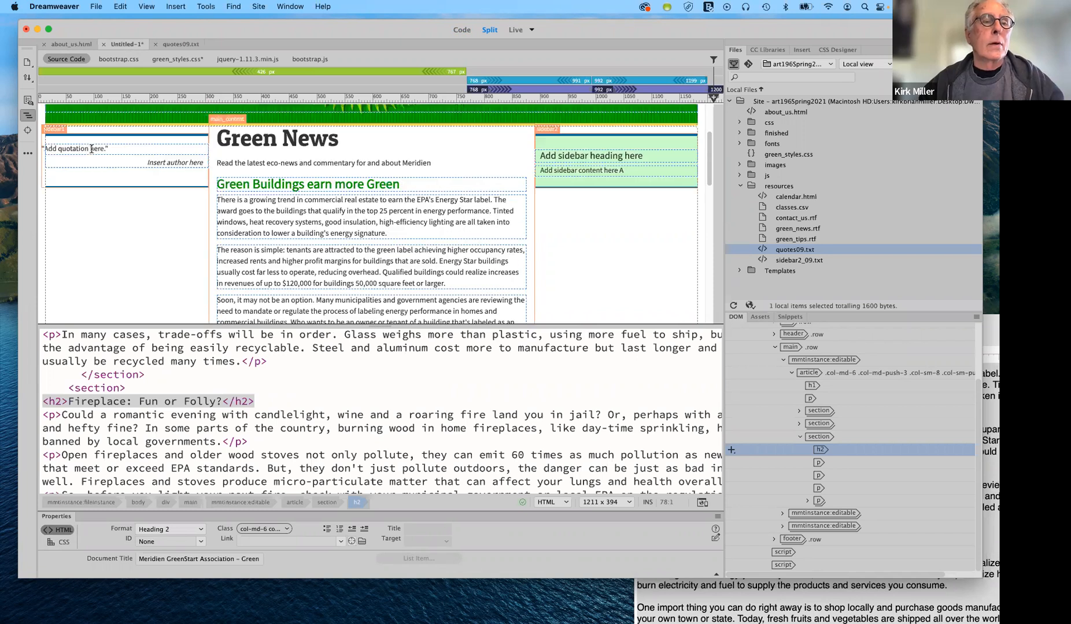
click(164, 180)
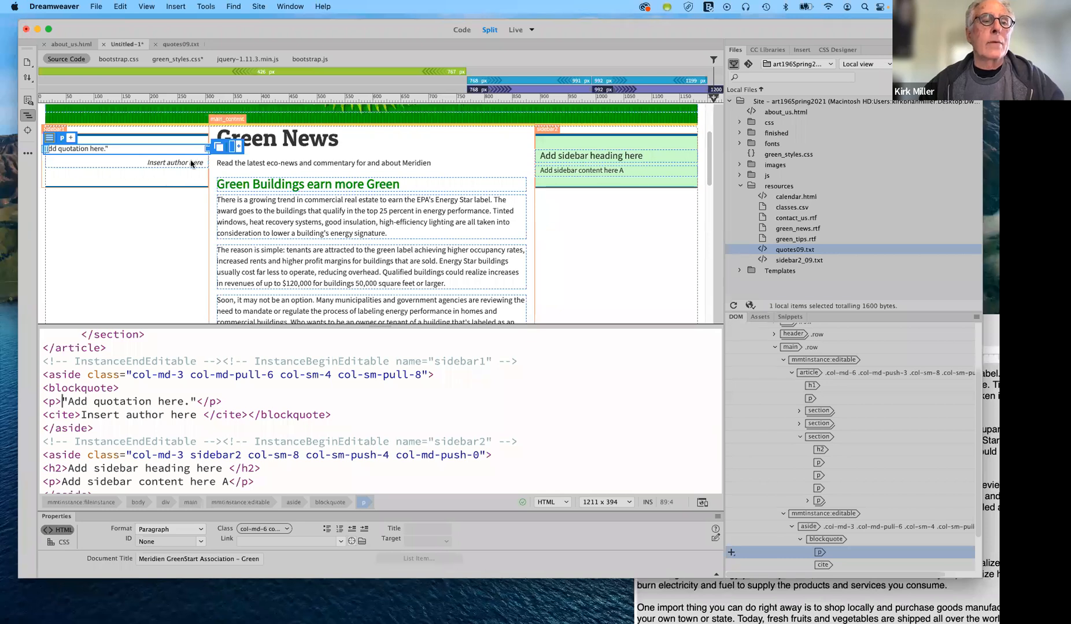
click(173, 177)
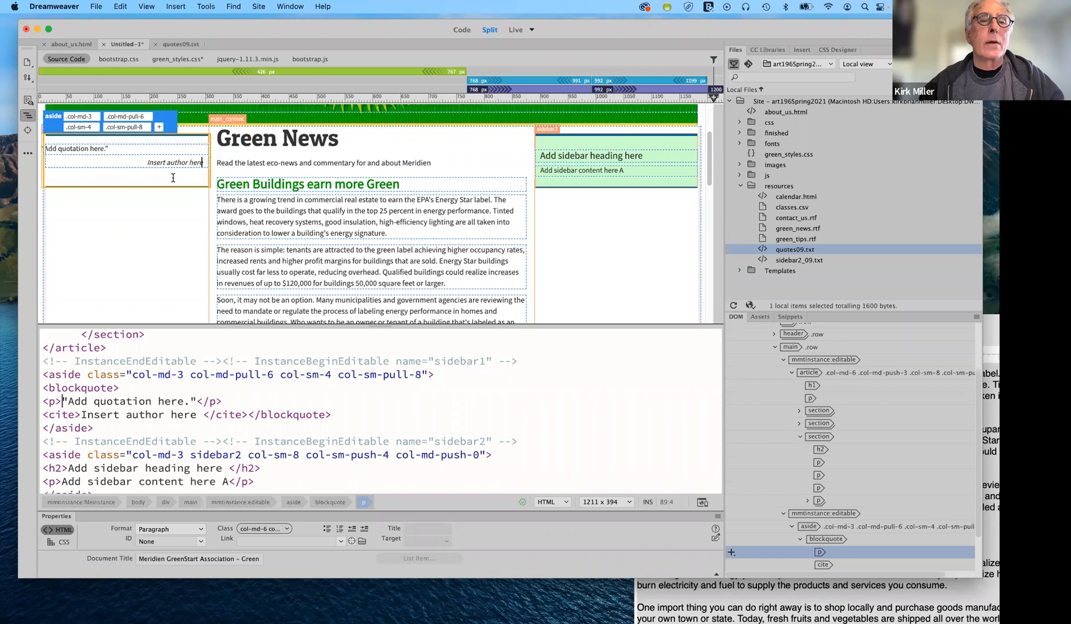
Switch the page from Live view to Design view and move the insertion point past the blockquote inside the sidebar1 aside.
click(531, 30)
click(180, 138)
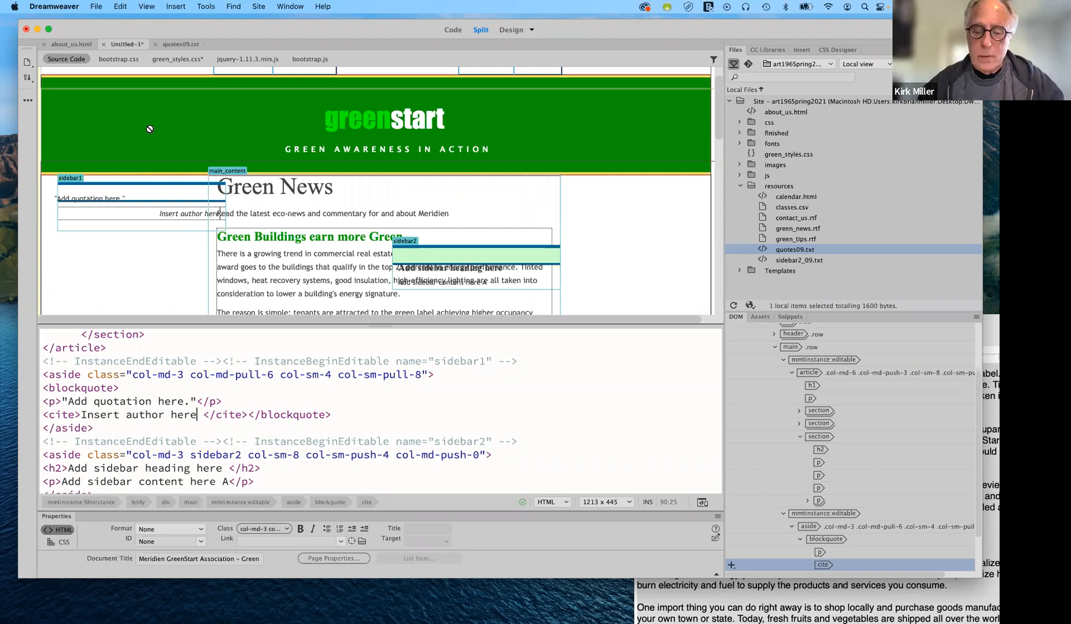
key(Right)
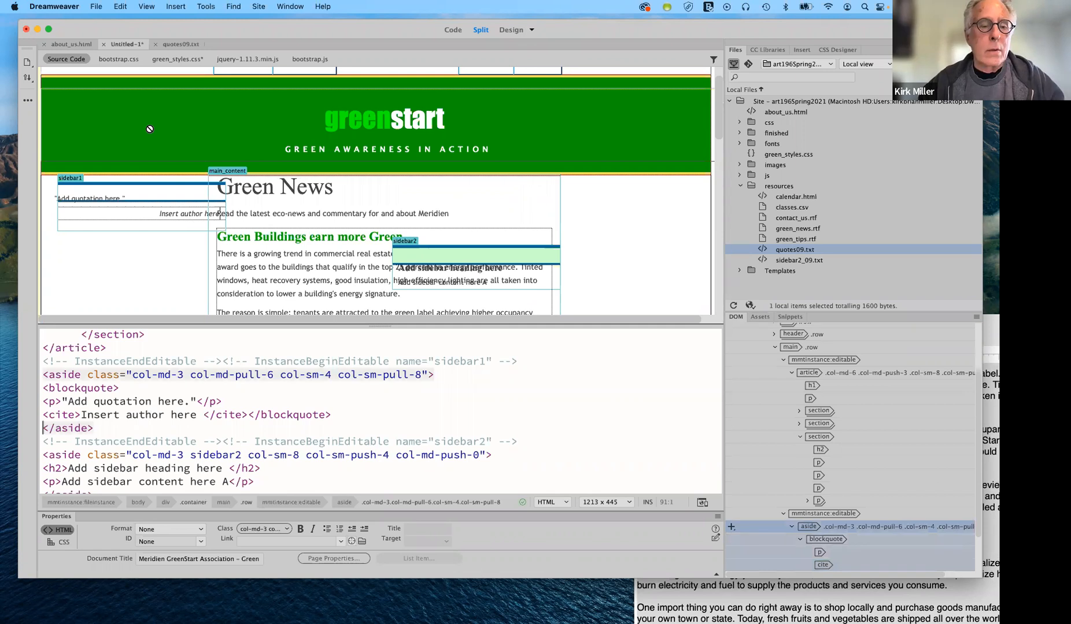
Replace the placeholder blockquote in the sidebar1 aside with the three copied quotations and their authors.
key(Left)
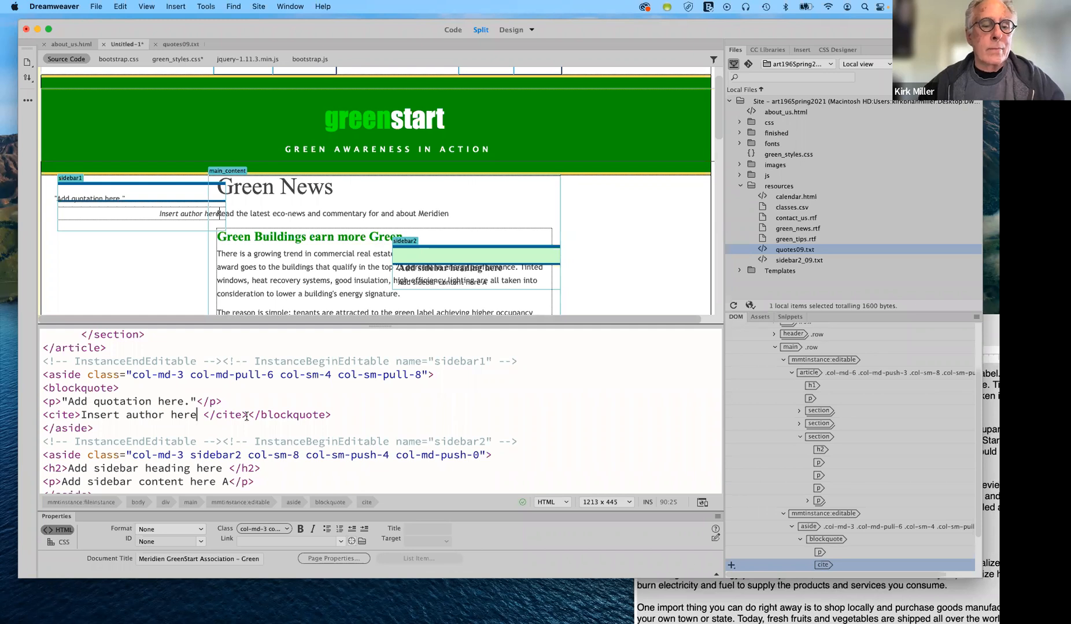
double_click(341, 415)
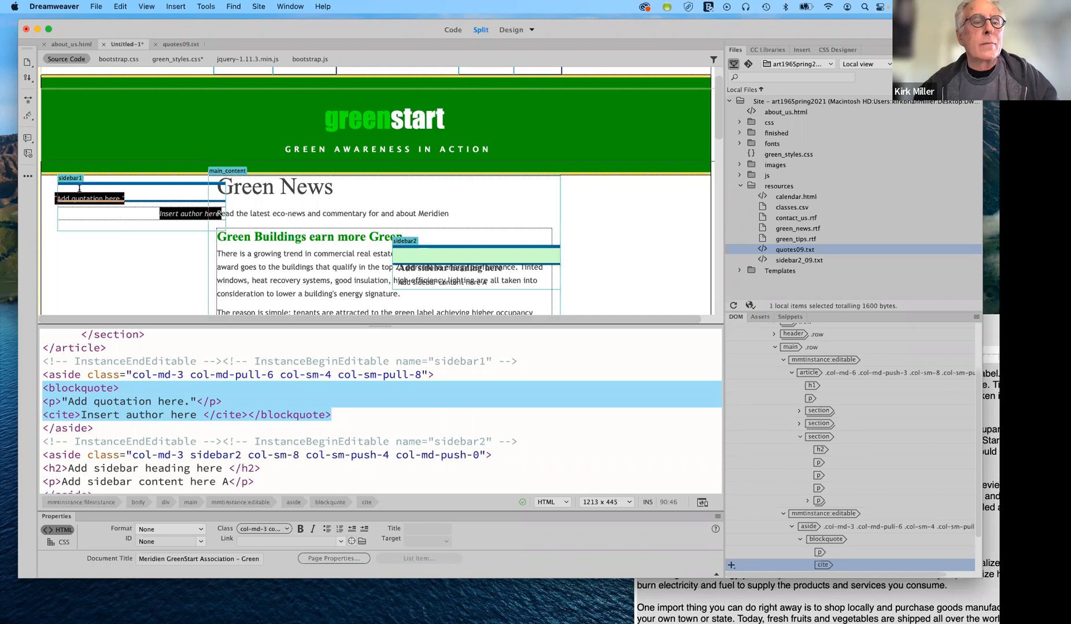
key(BackSpace)
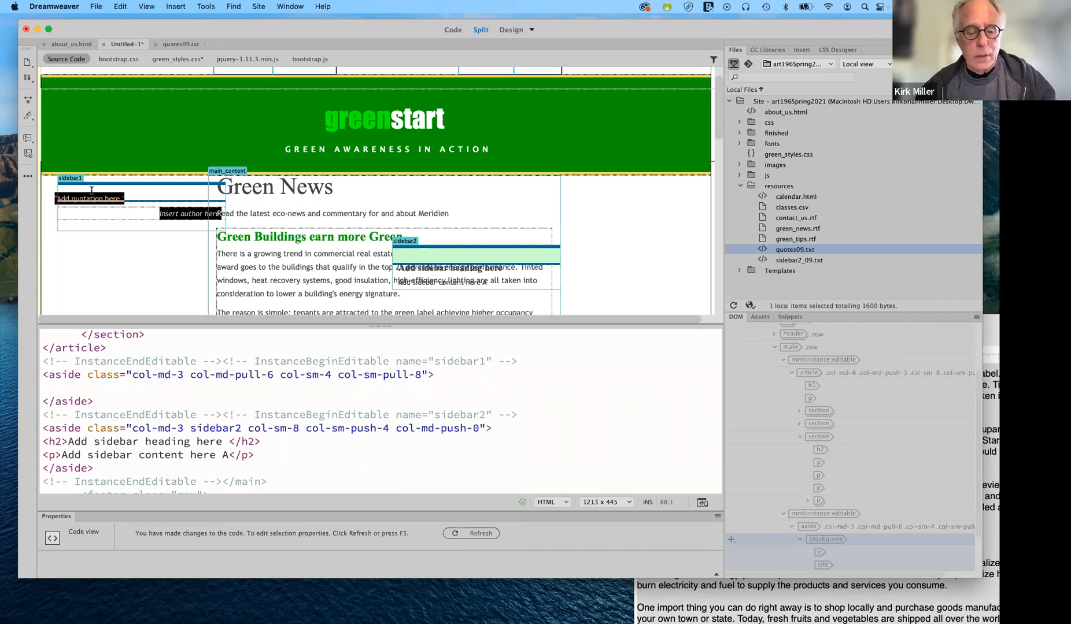
click(91, 191)
click(91, 191)
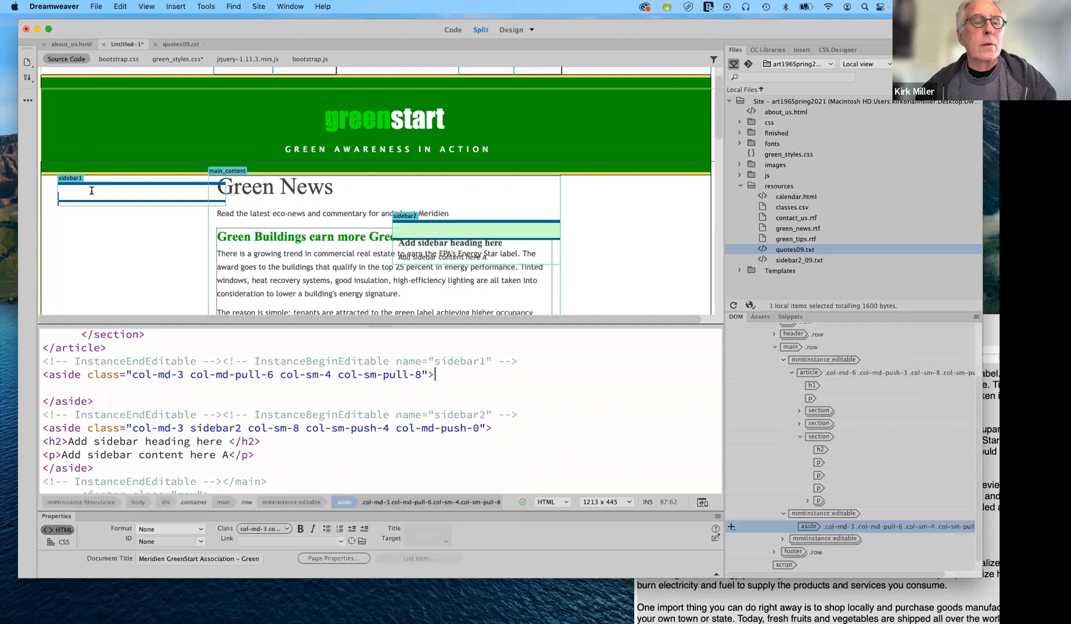
key(super+v)
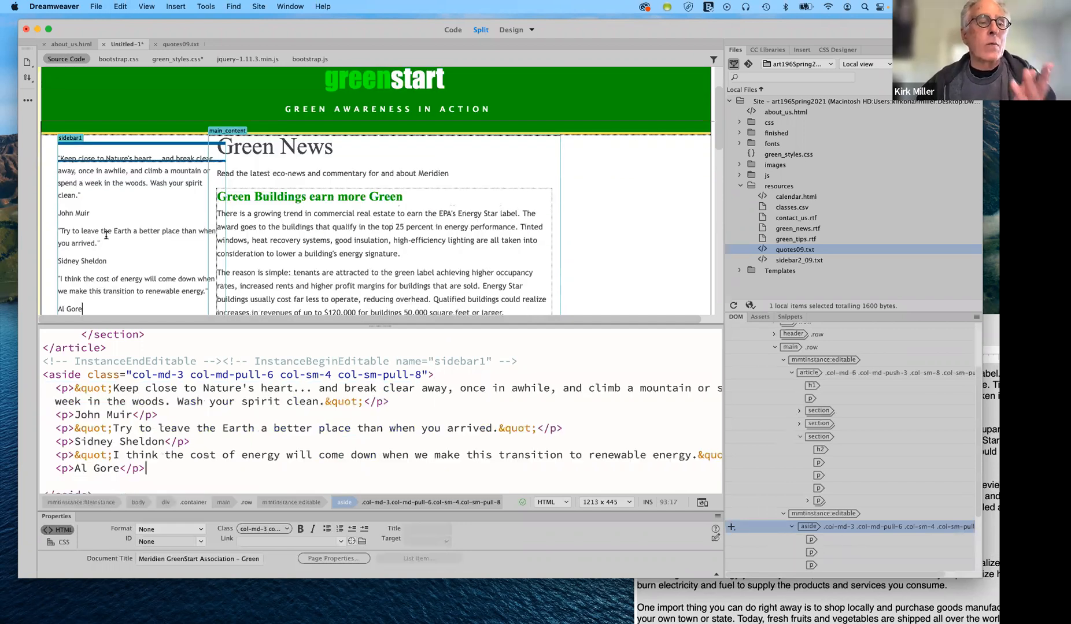
scroll(106, 235, up, 2)
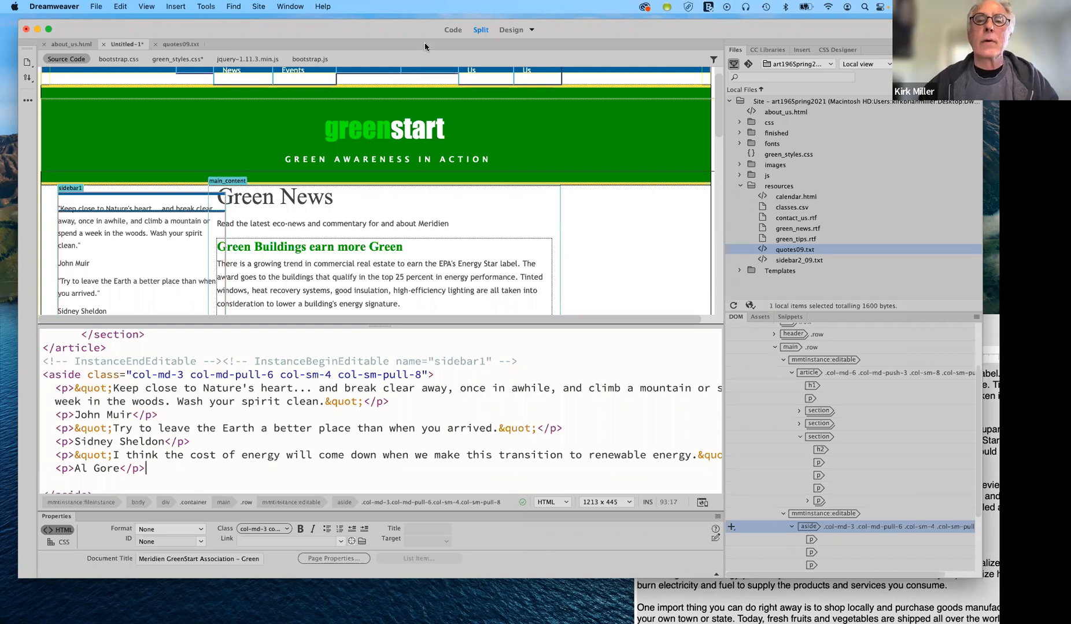
Switch the page preview from Design view to Live view and locate the first quotation's author paragraph in the sidebar1 code.
click(532, 31)
click(69, 209)
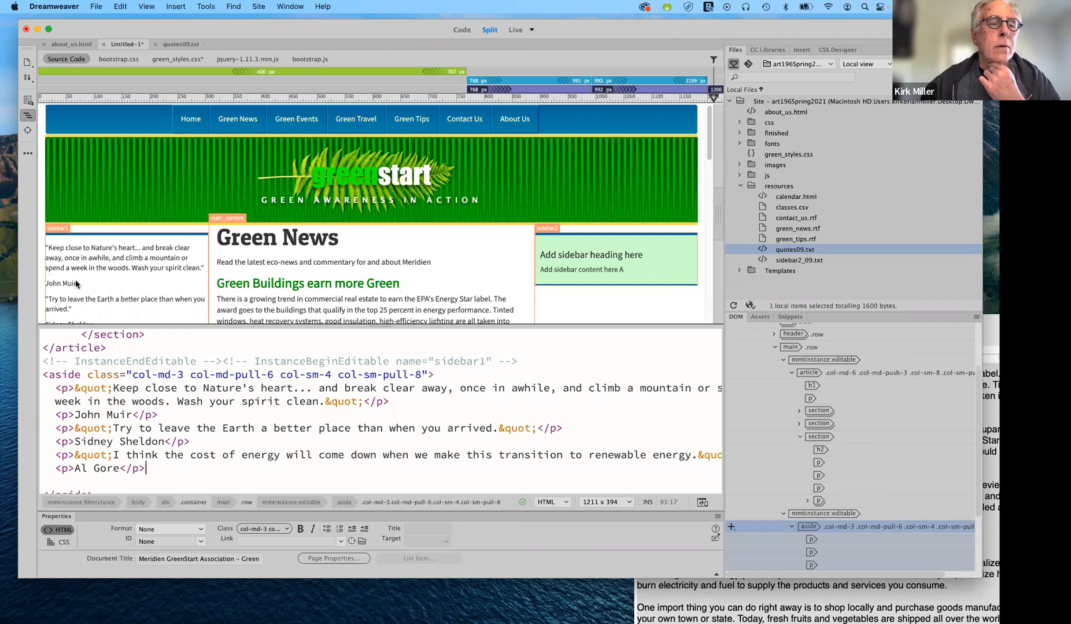
click(70, 282)
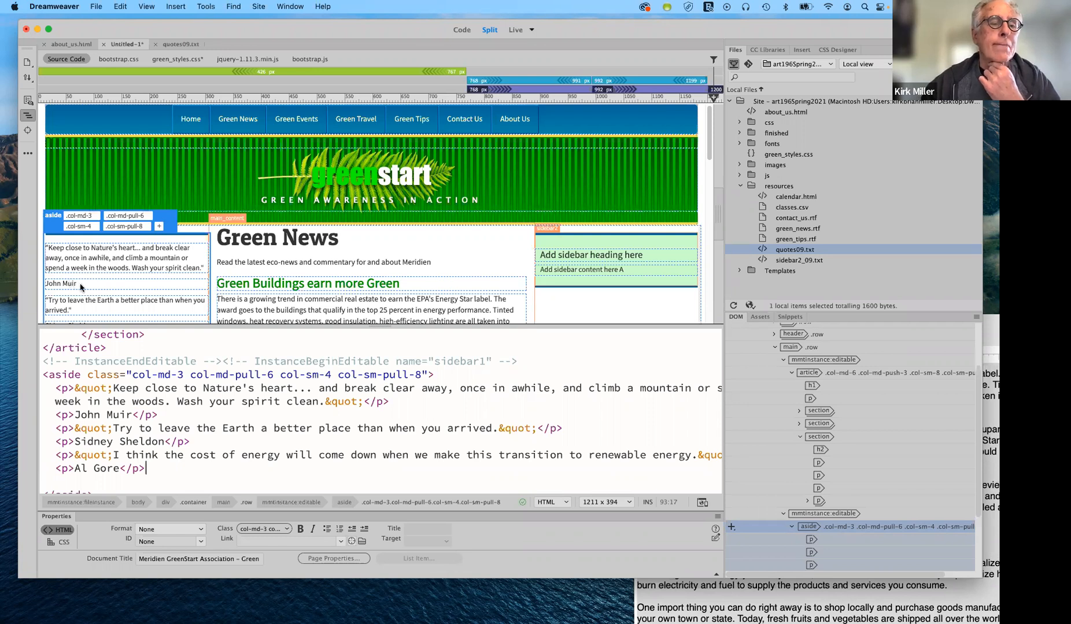
click(81, 285)
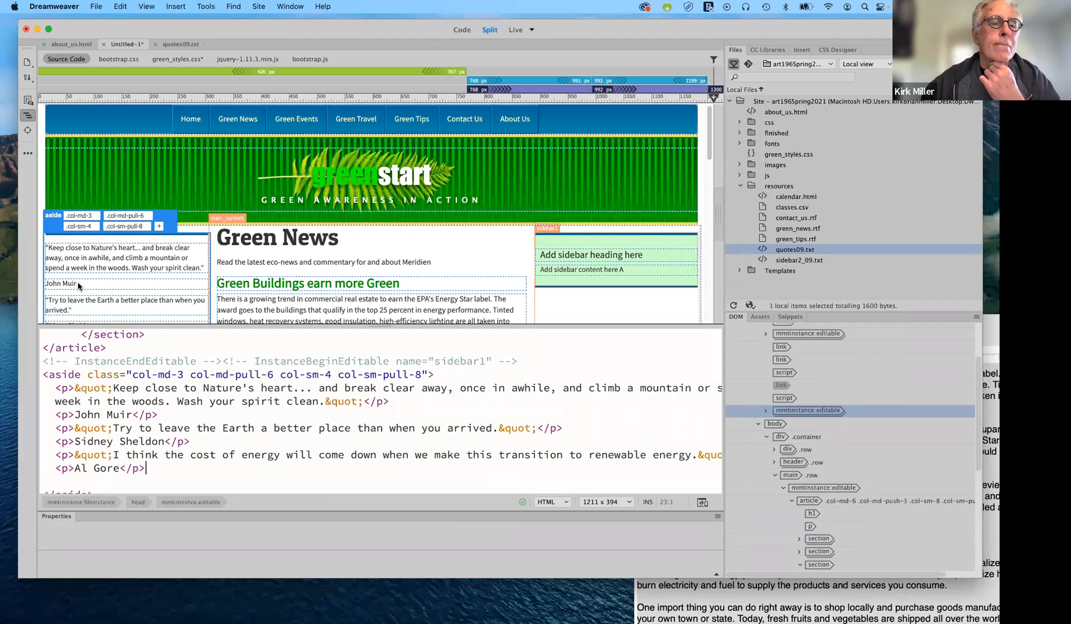
click(78, 284)
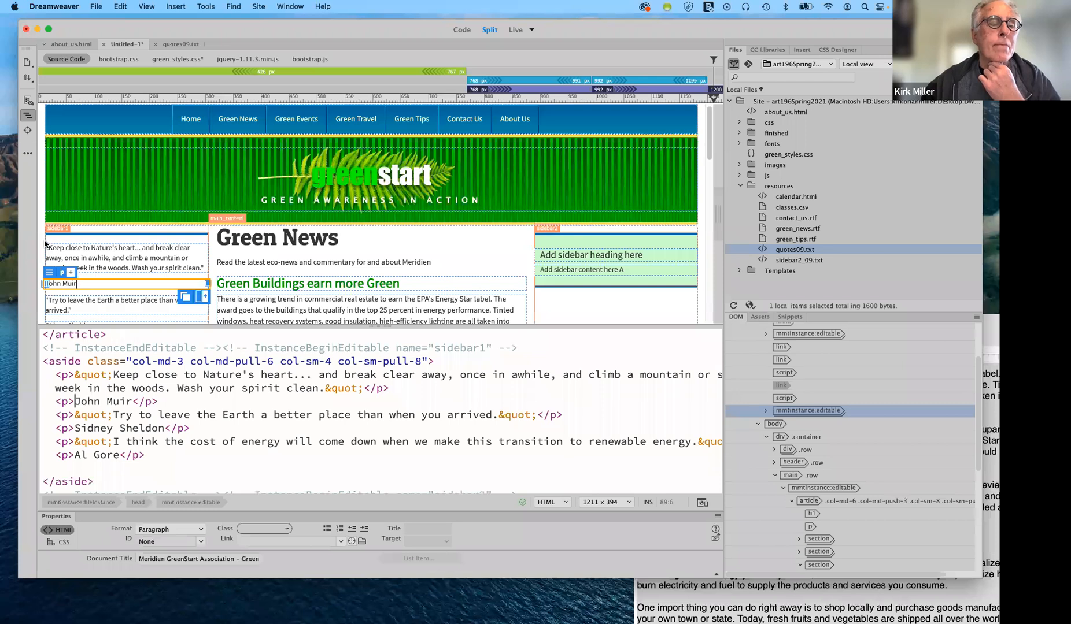
click(50, 273)
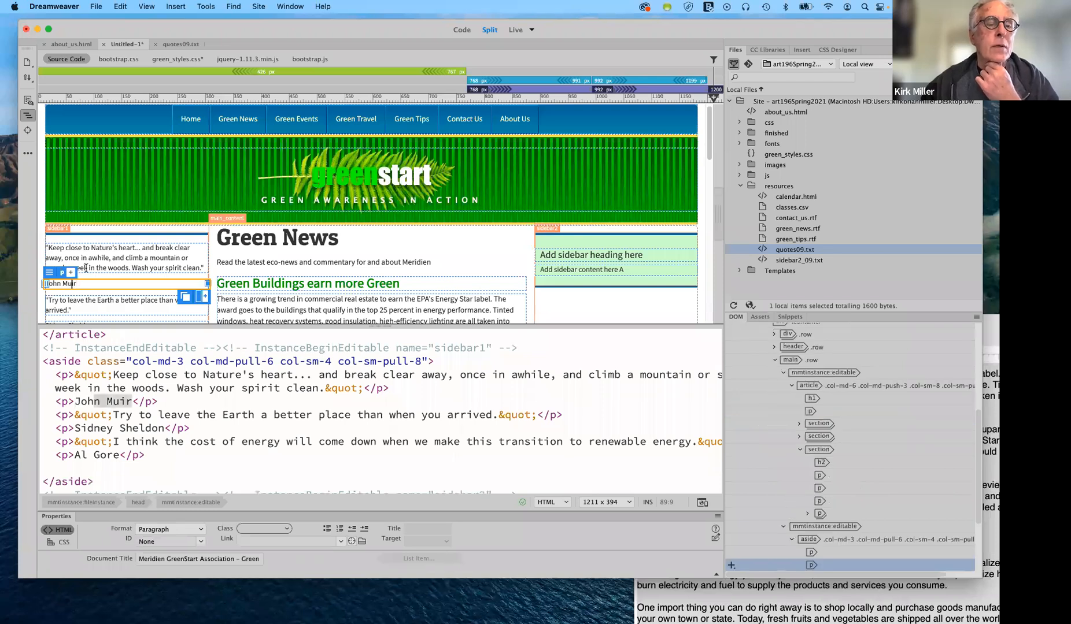
click(76, 407)
drag(76, 407, 70, 403)
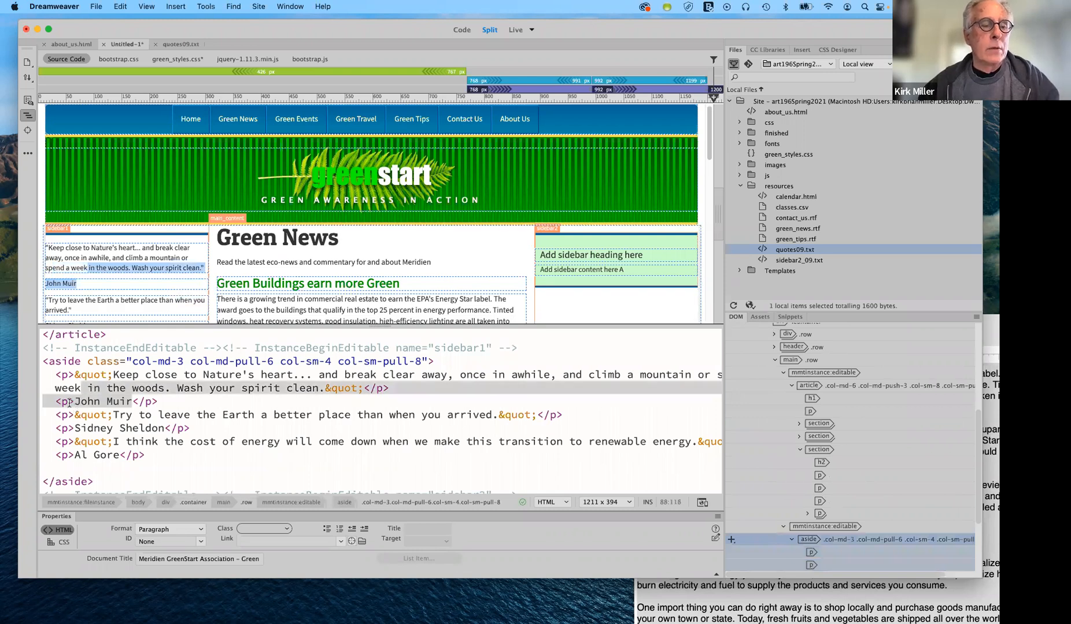
Change the opening and closing tags around the first quotation's author, John Muir, from p to cite in the code.
click(69, 402)
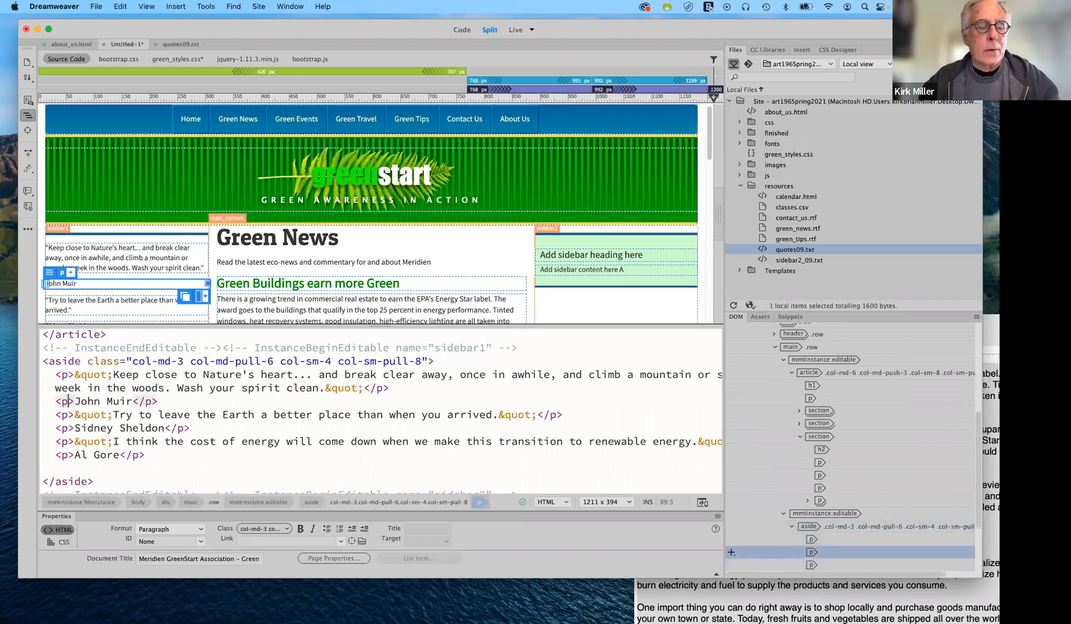
key(BackSpace)
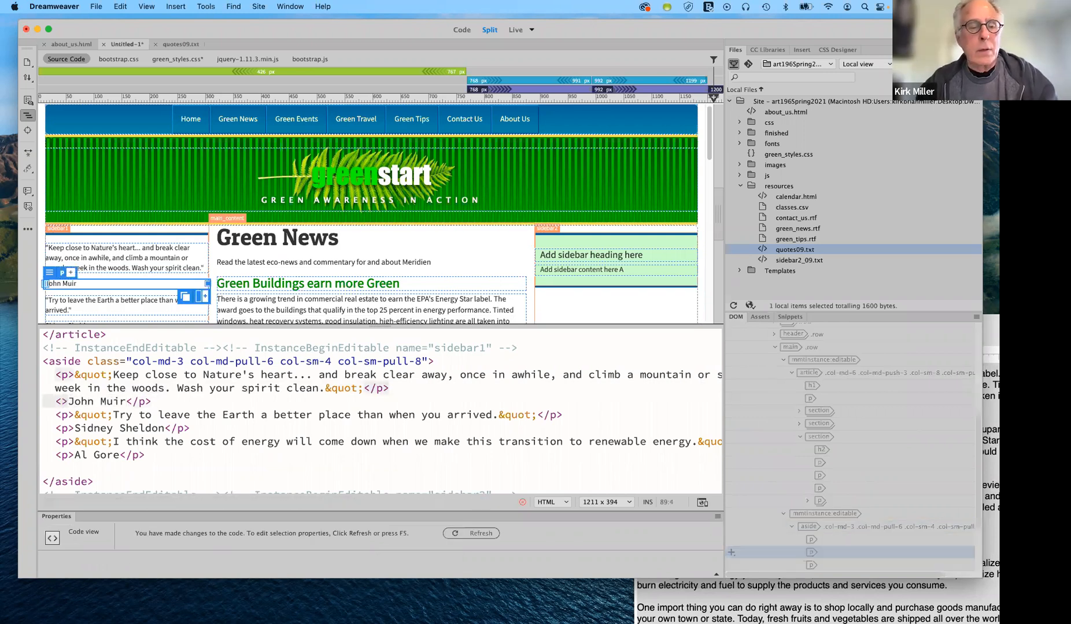
text(cite)
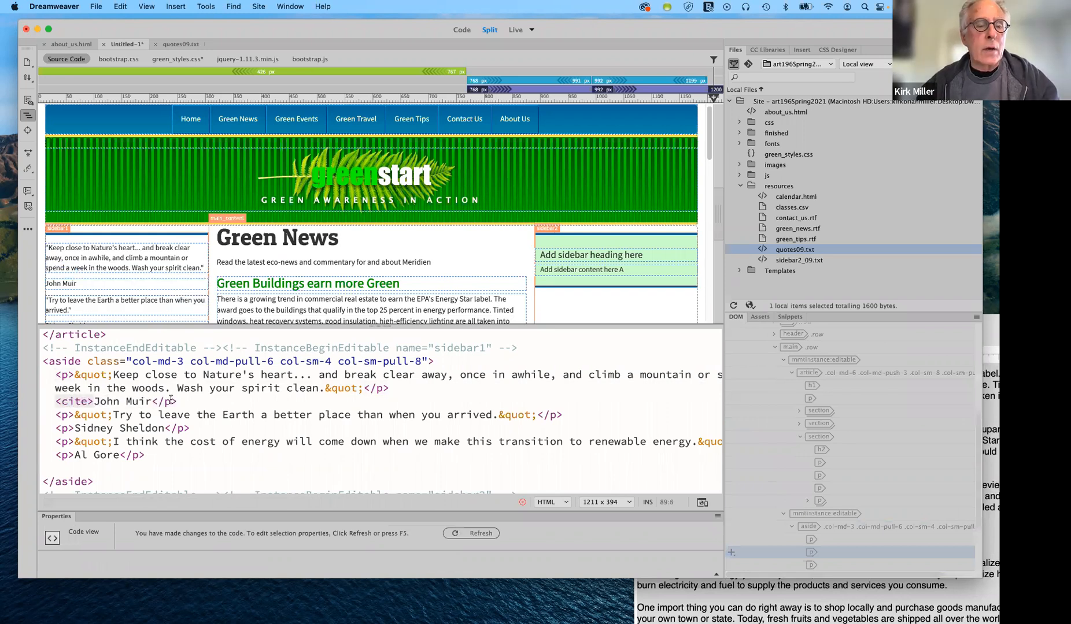
click(171, 403)
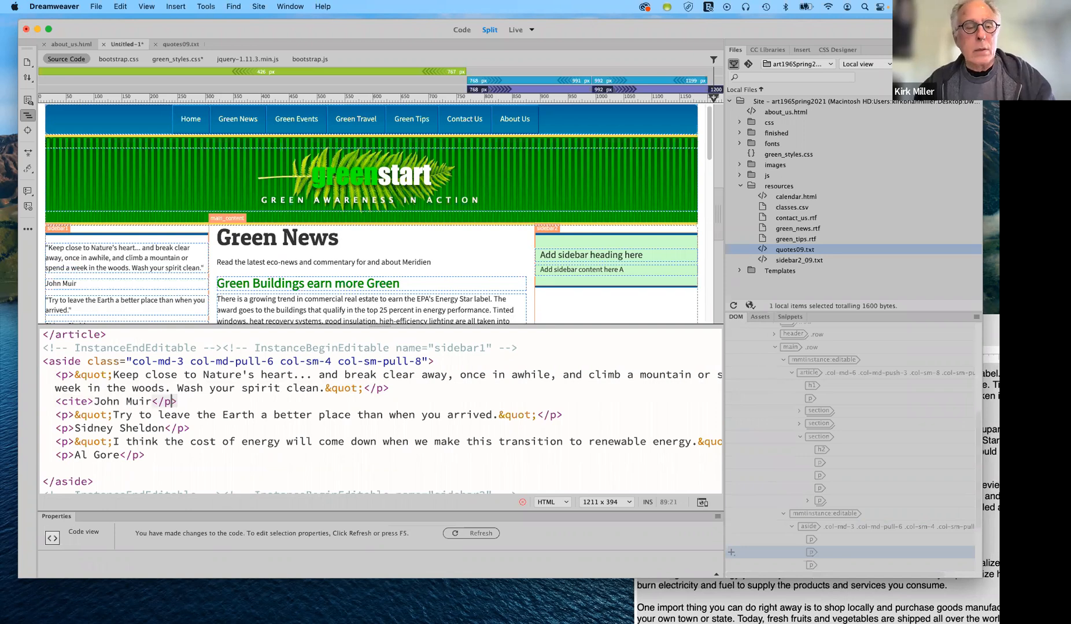
key(BackSpace)
text(ci)
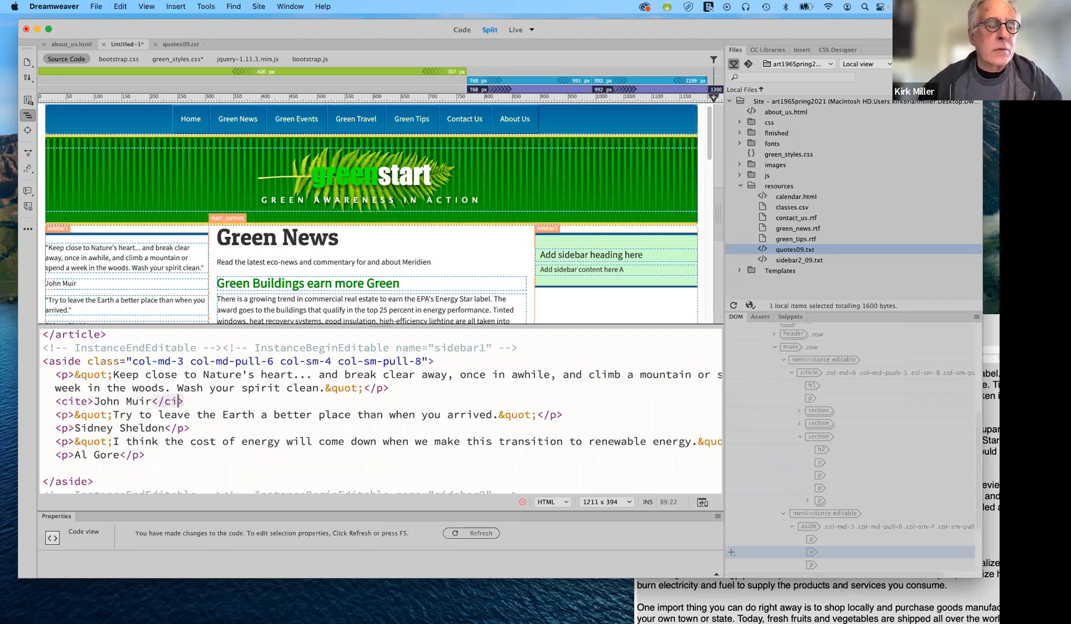
text(te>)
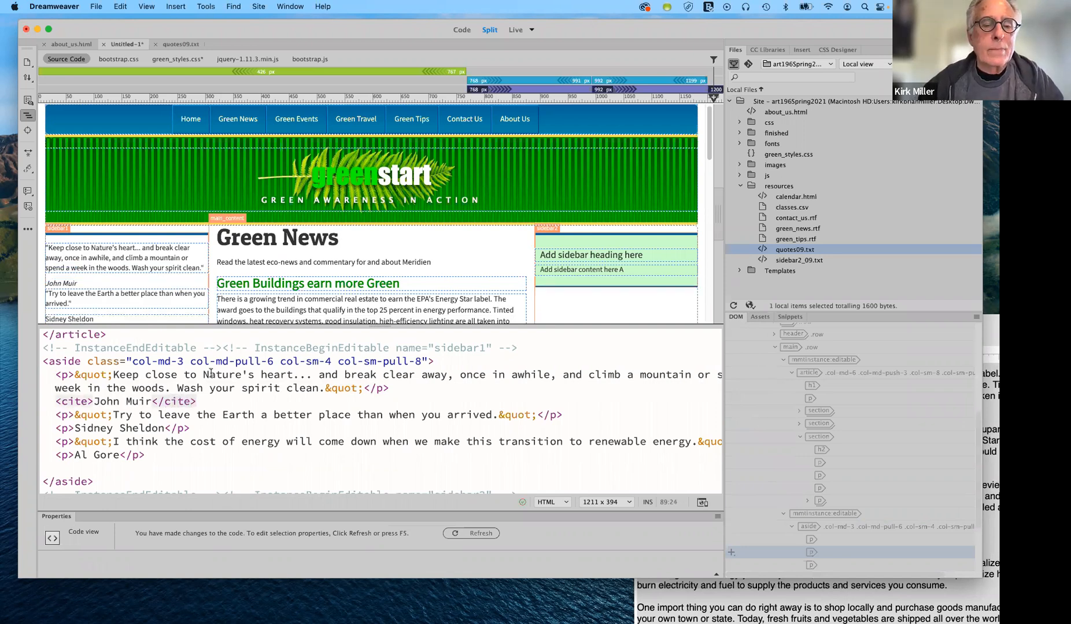
Wrap the first sidebar1 quotation and its cited author in a blockquote element in the code.
click(434, 361)
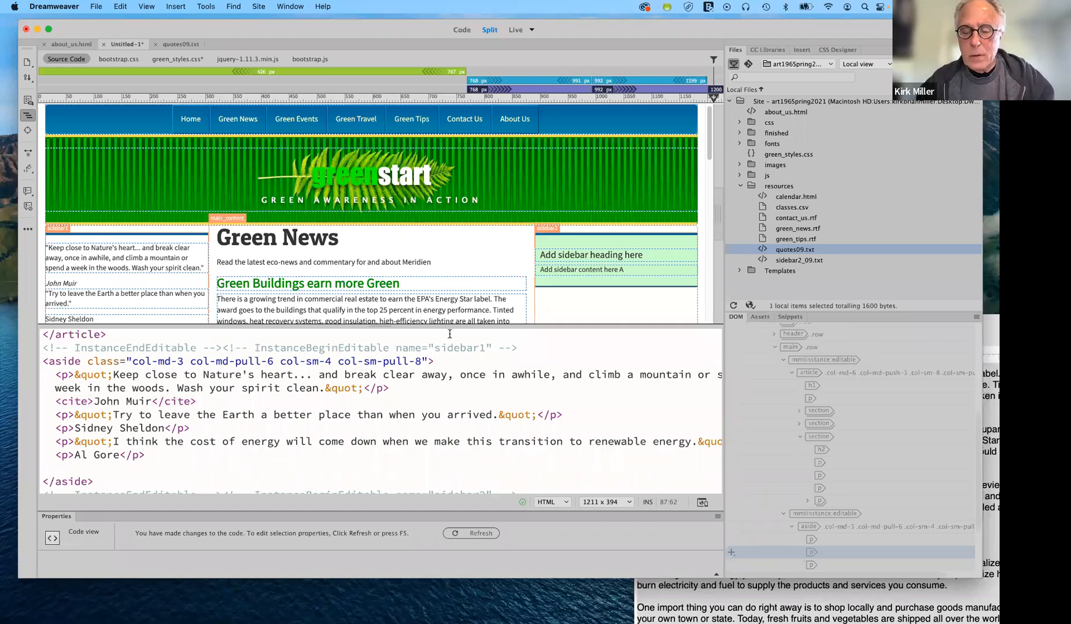
key(Return)
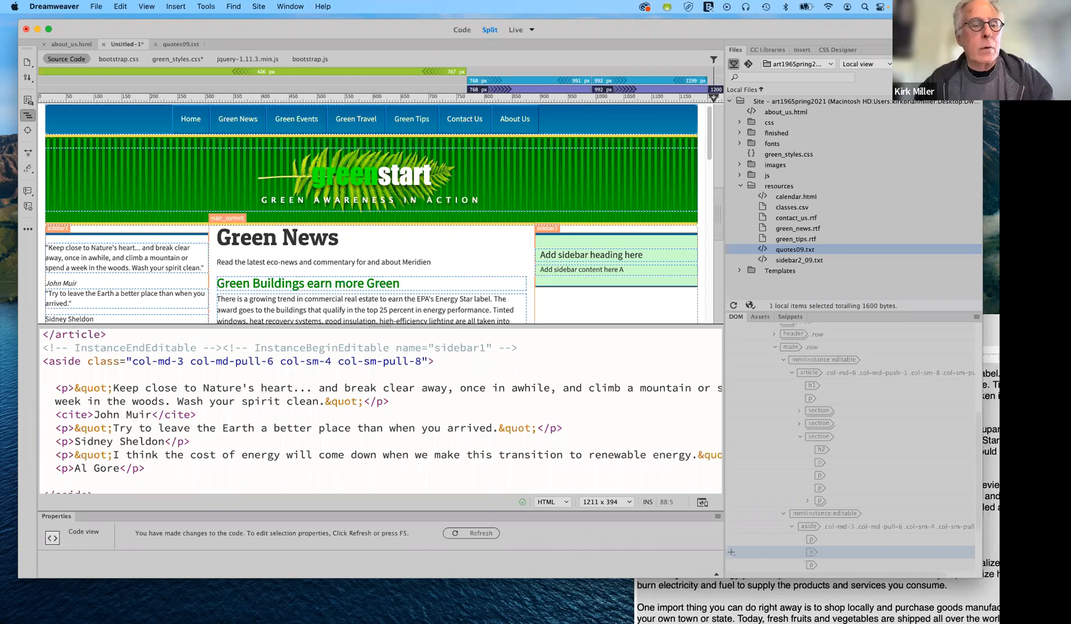
text(<)
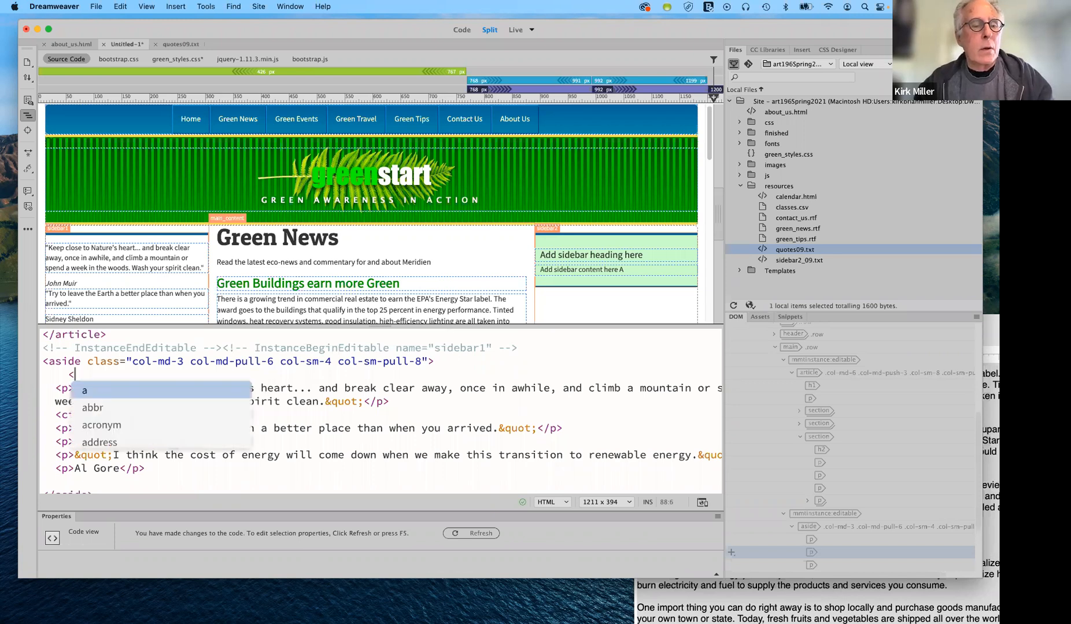
text(block)
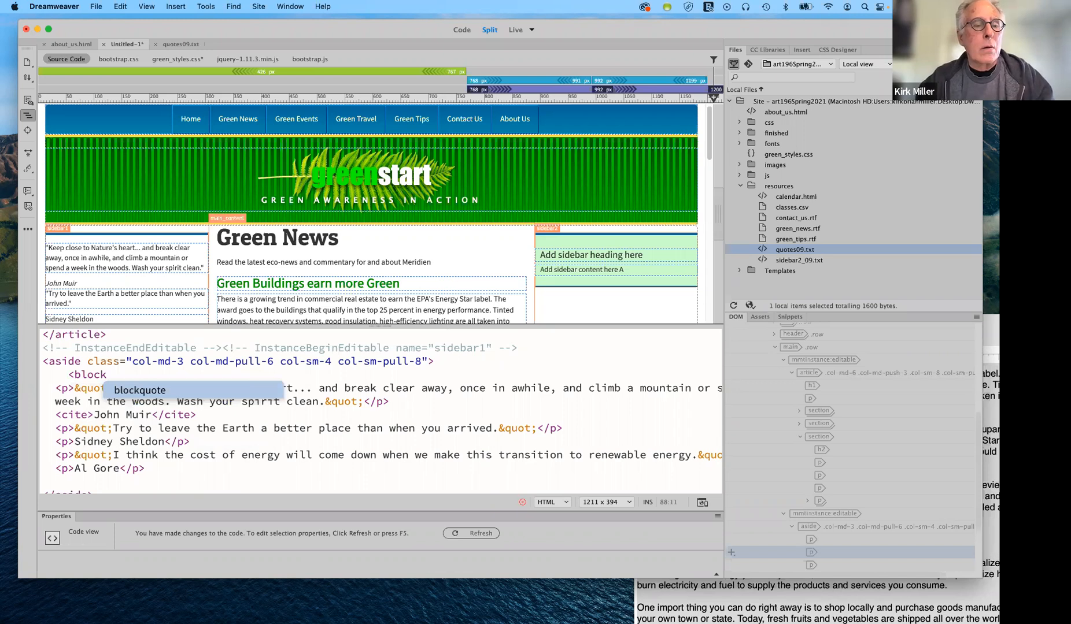
text(q)
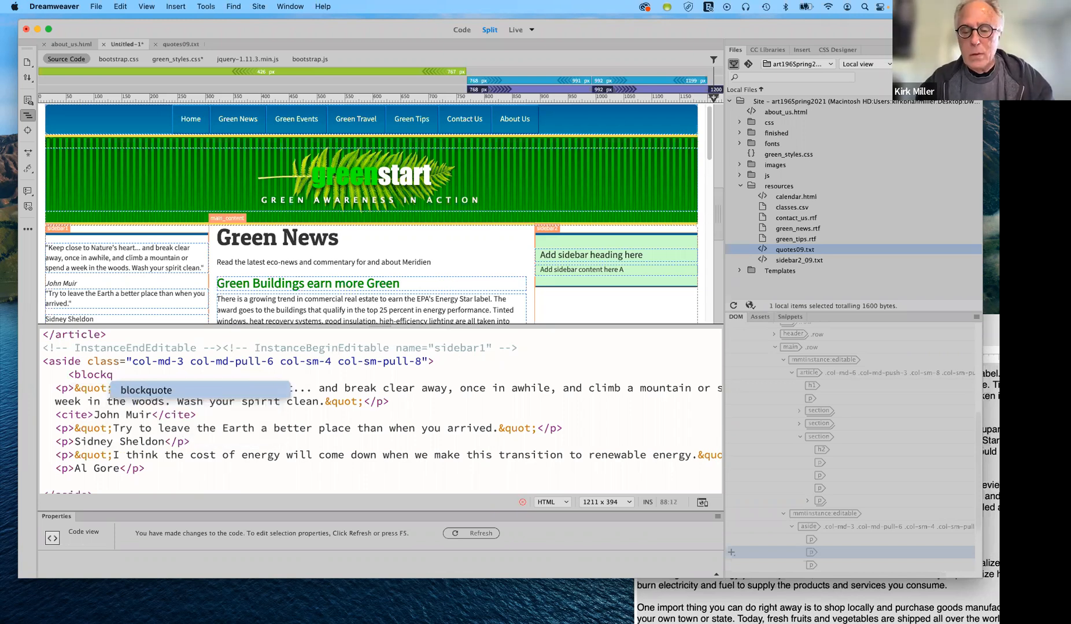
text(uote>)
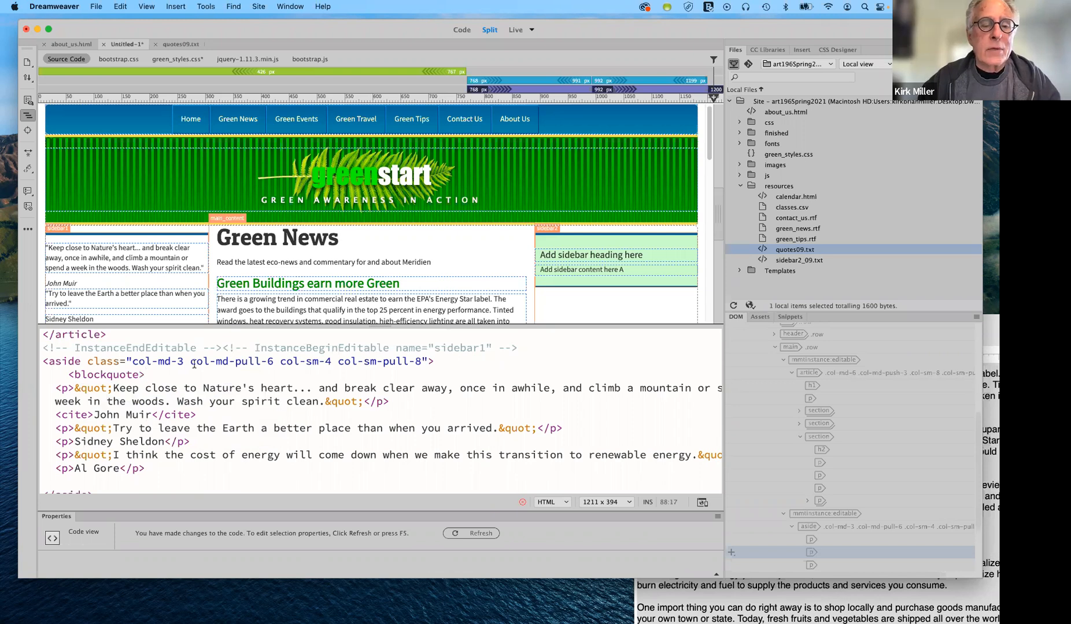
click(197, 415)
key(Return)
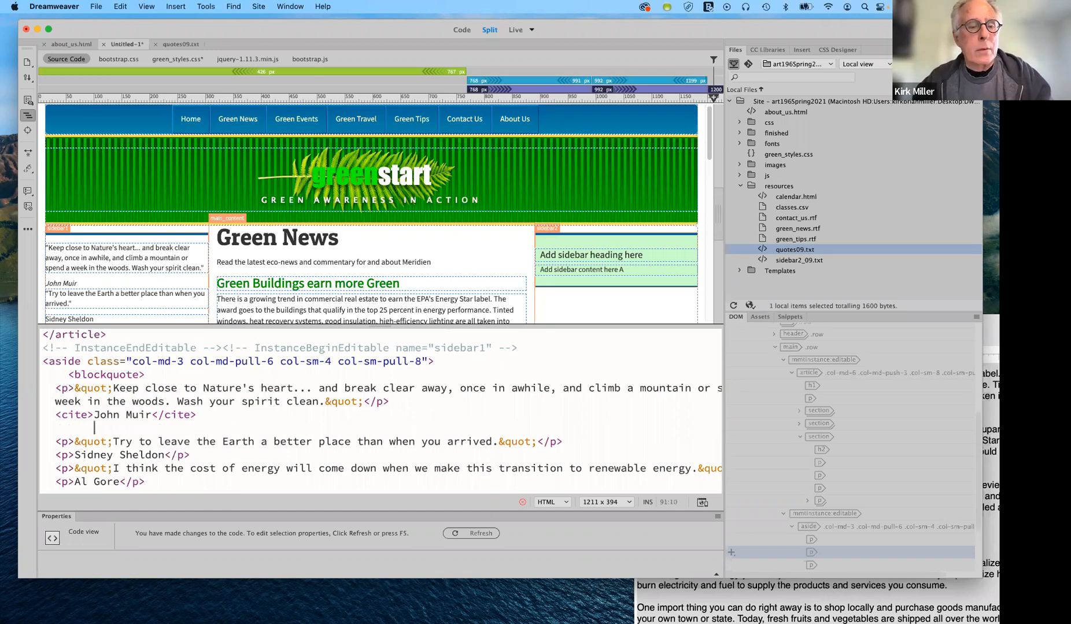
text(</blockquote>)
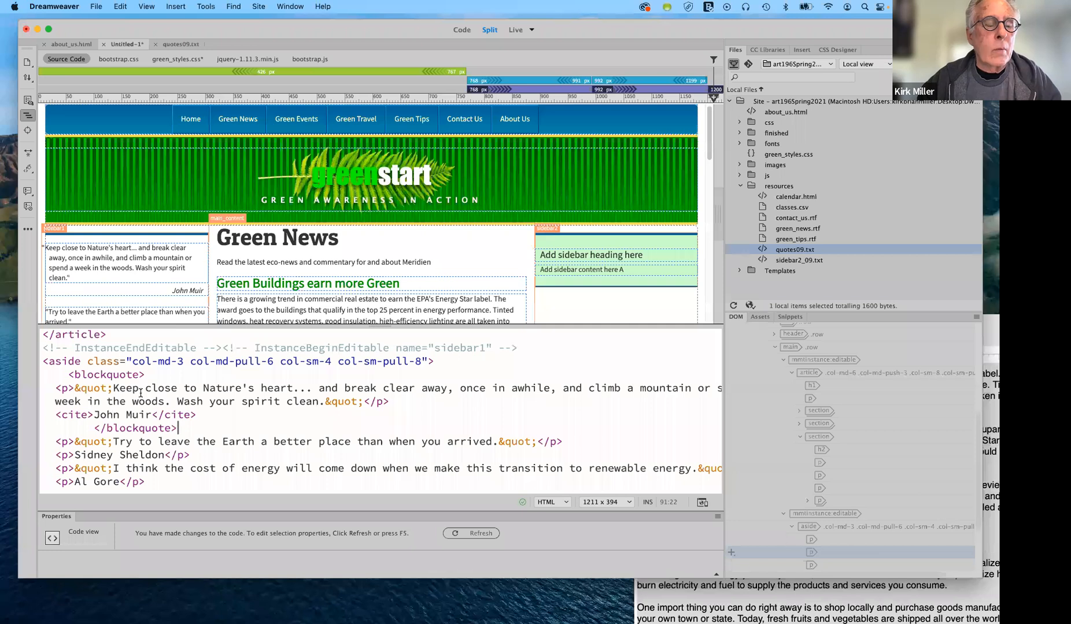
Delete the opening &quot; entity before "Try to leave the Earth" in the second sidebar1 quotation.
scroll(140, 393, up, 1)
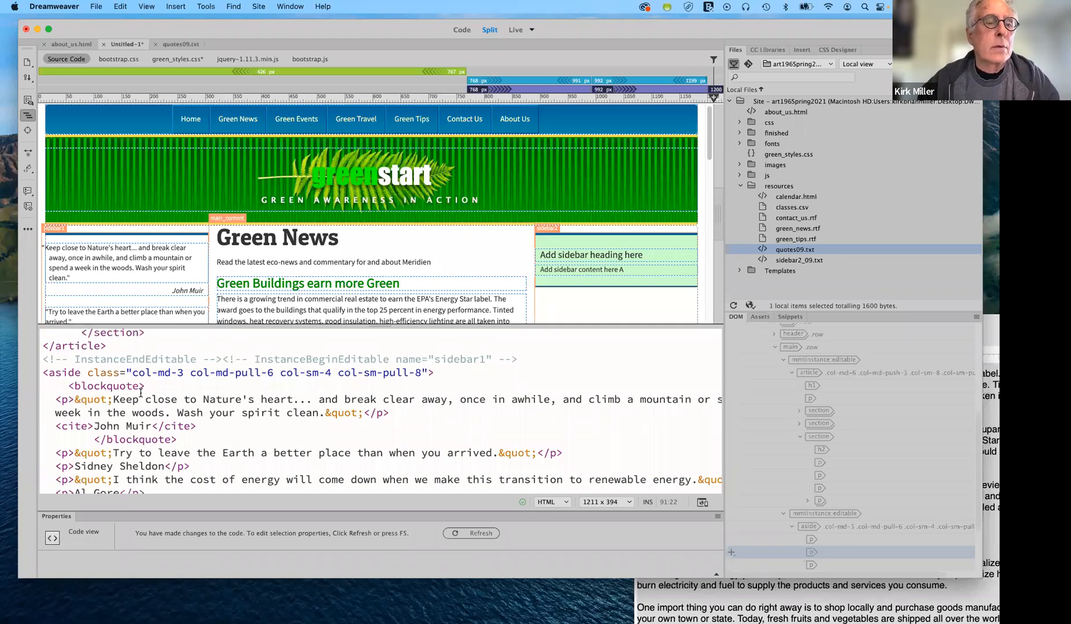
scroll(141, 393, down, 3)
scroll(141, 393, up, 2)
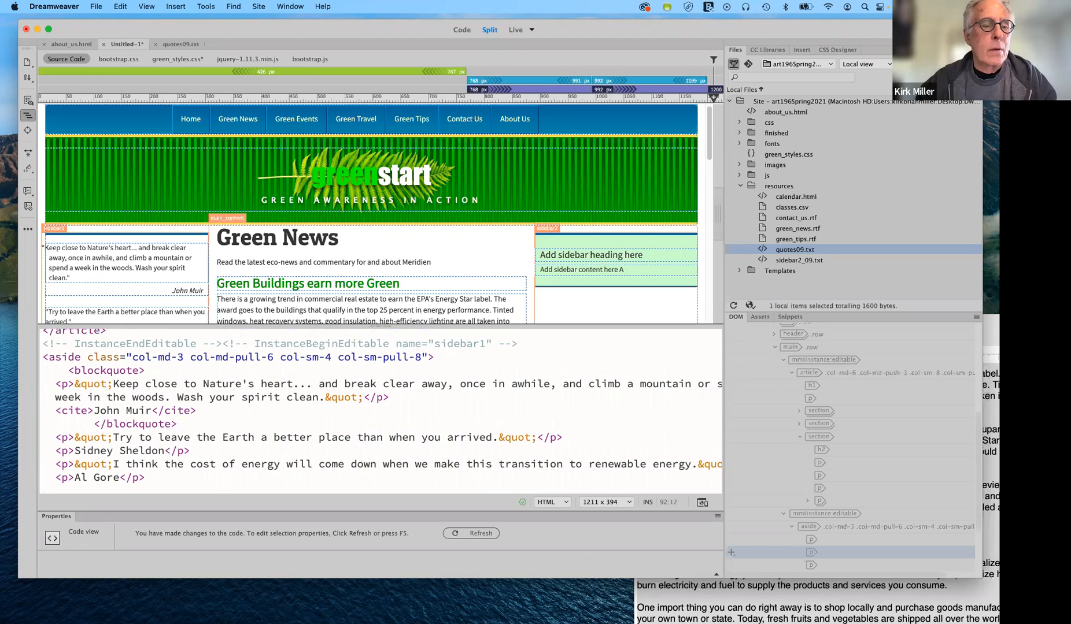
key(BackSpace)
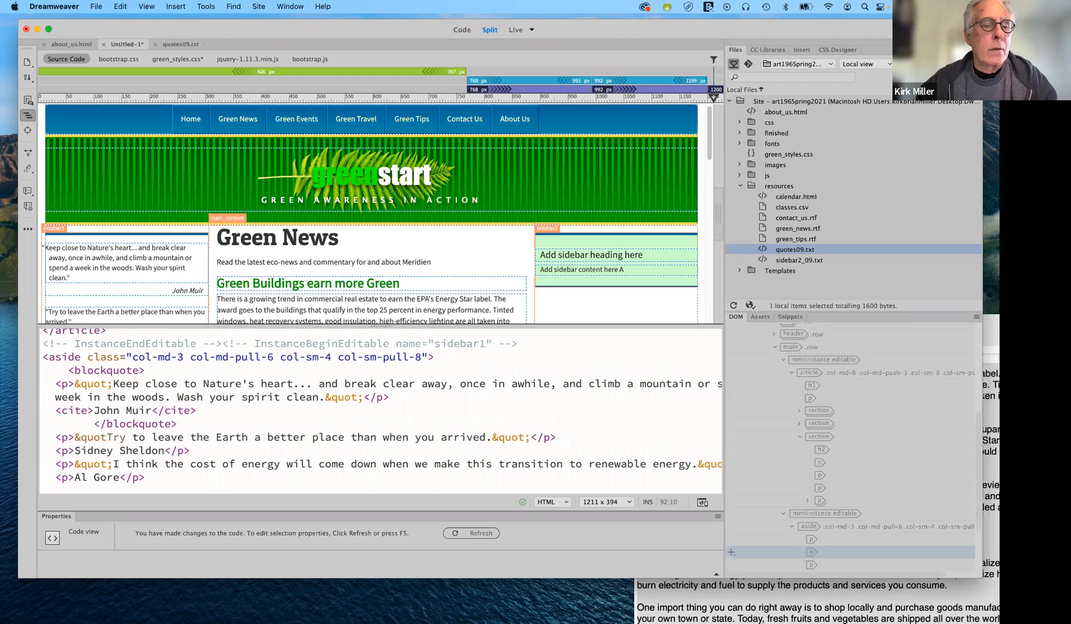
key(BackSpace)
key(BackSpace)
key(BackSpace)
key(BackSpace)
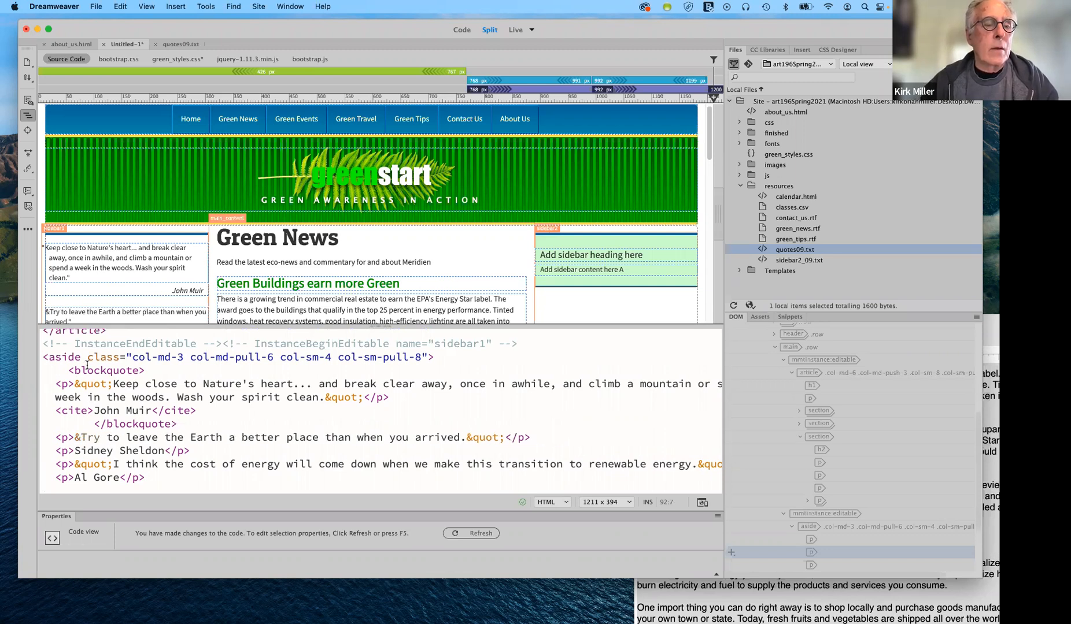
key(BackSpace)
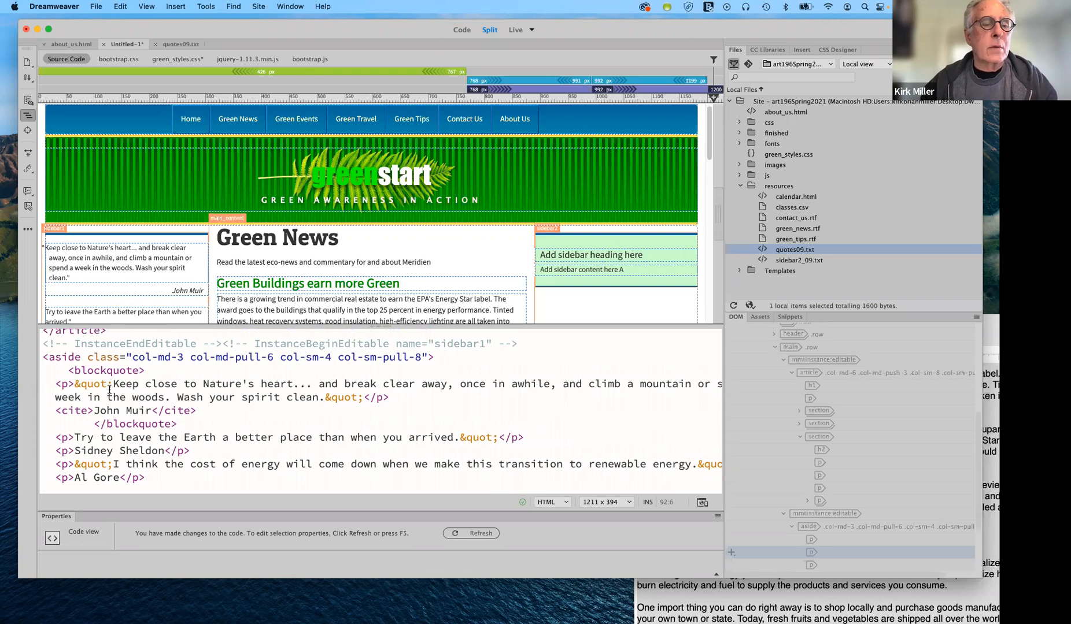
Delete the opening &quot; entity before "Keep close to Nature's heart" in the first sidebar1 quotation.
click(110, 385)
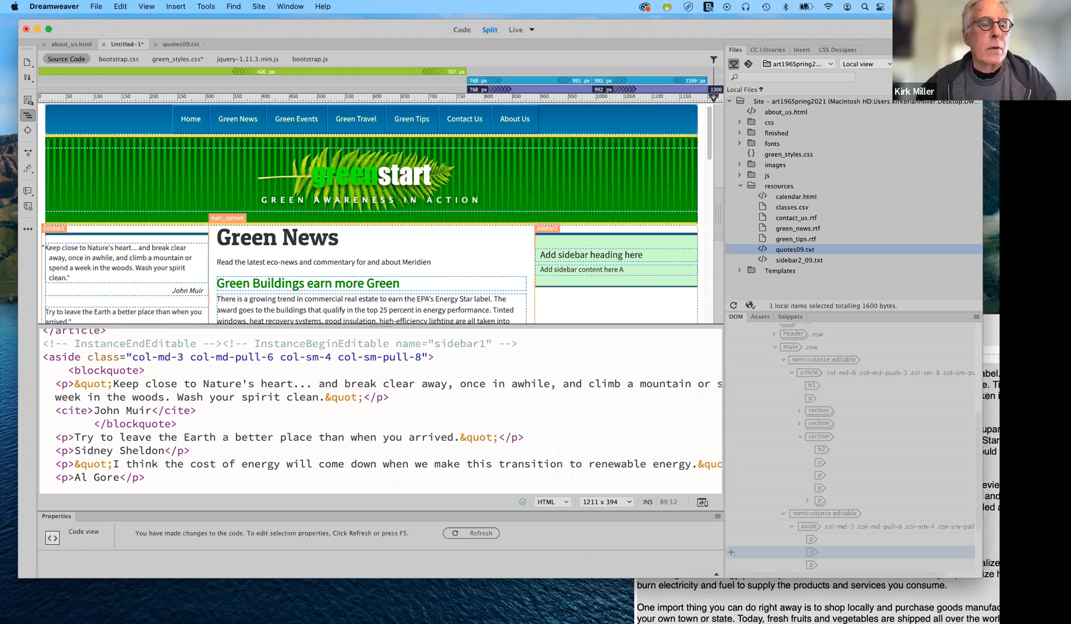
key(BackSpace)
key(BackSpace)
key(BackSpace)
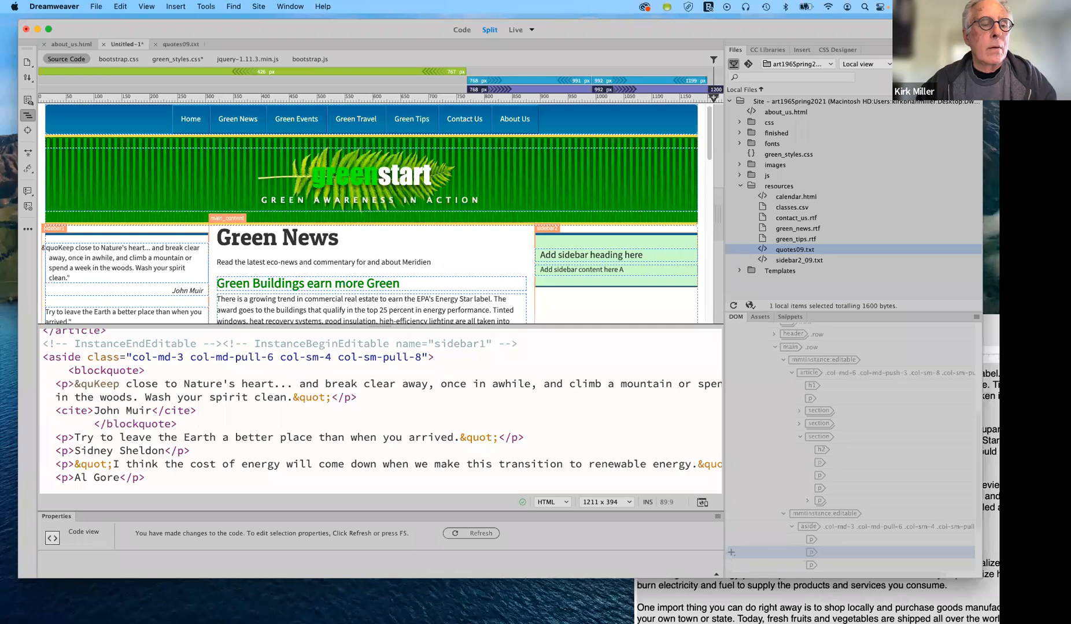
key(BackSpace)
key(BackSpace)
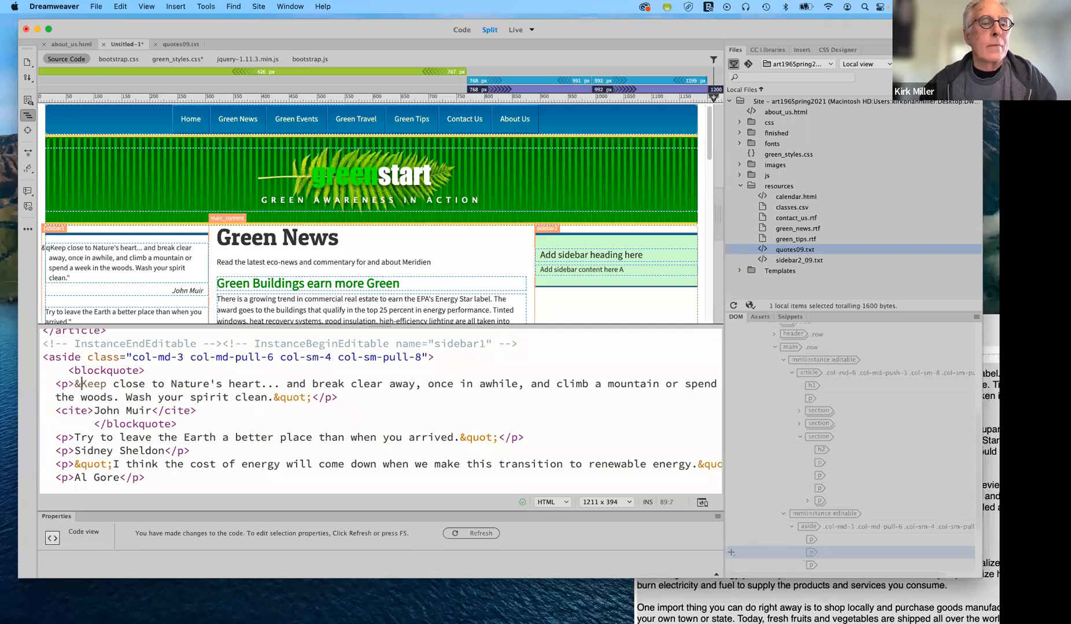
key(BackSpace)
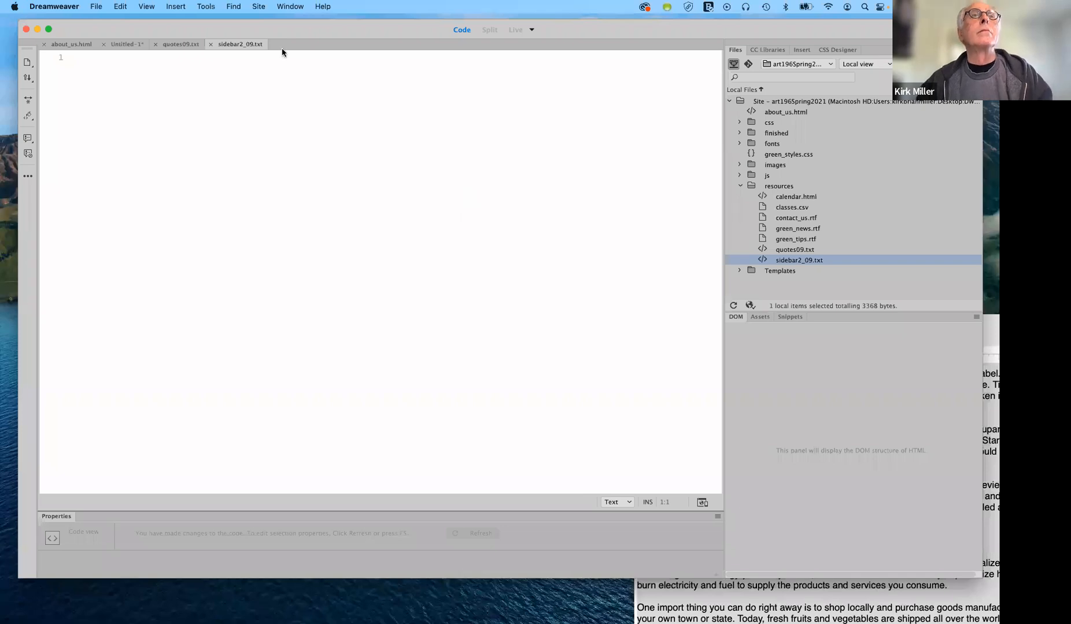
Close the blank sidebar2_09.txt document, switch to TextEdit, and close green_news.rtf there.
click(264, 54)
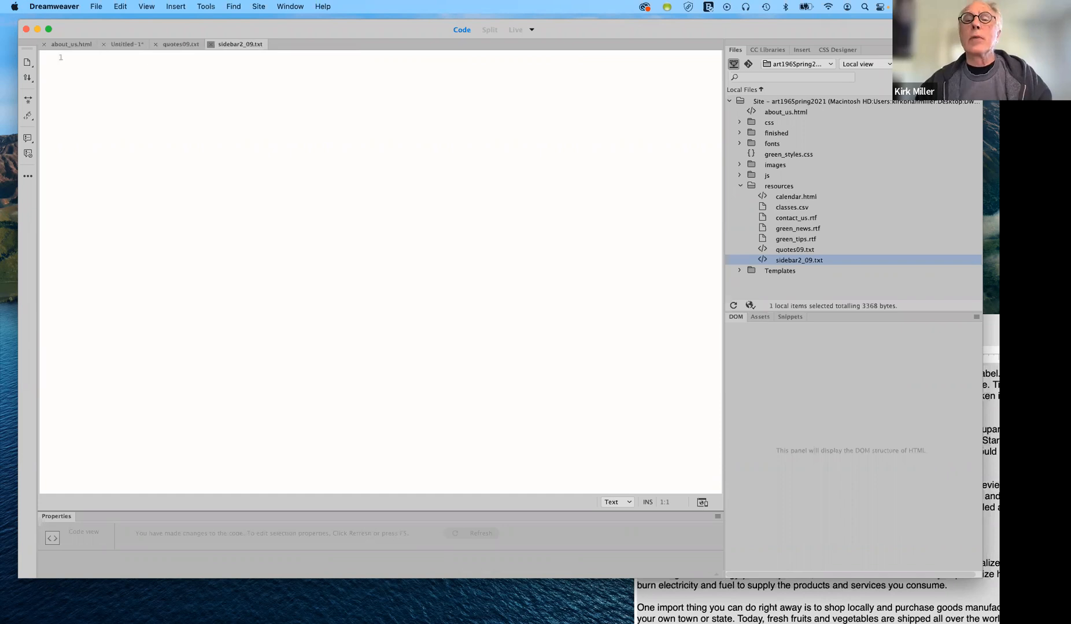
click(211, 44)
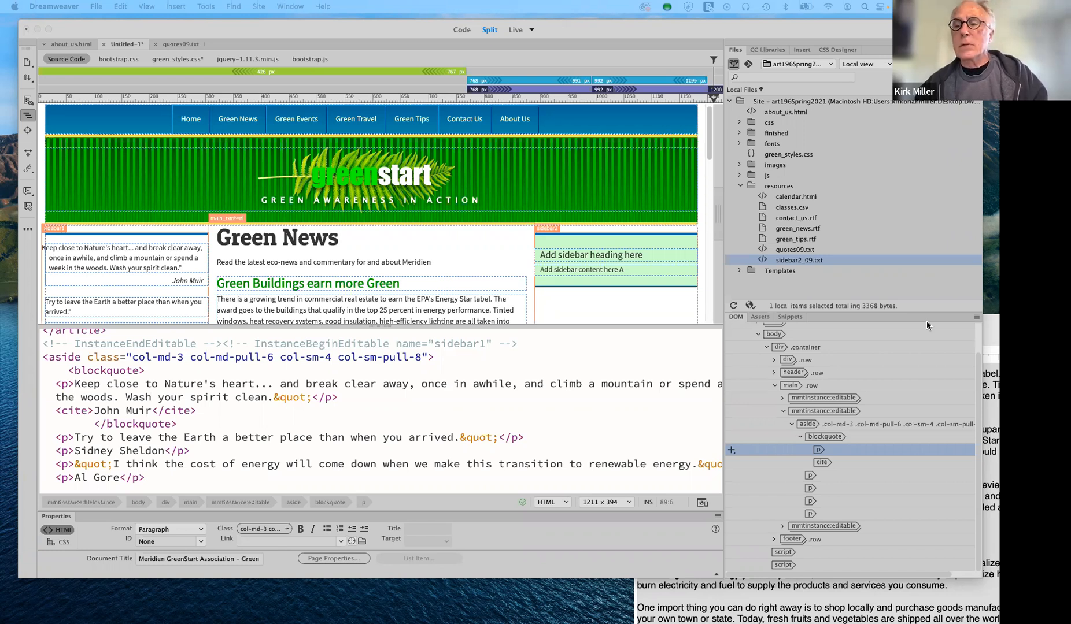
key(super+Tab)
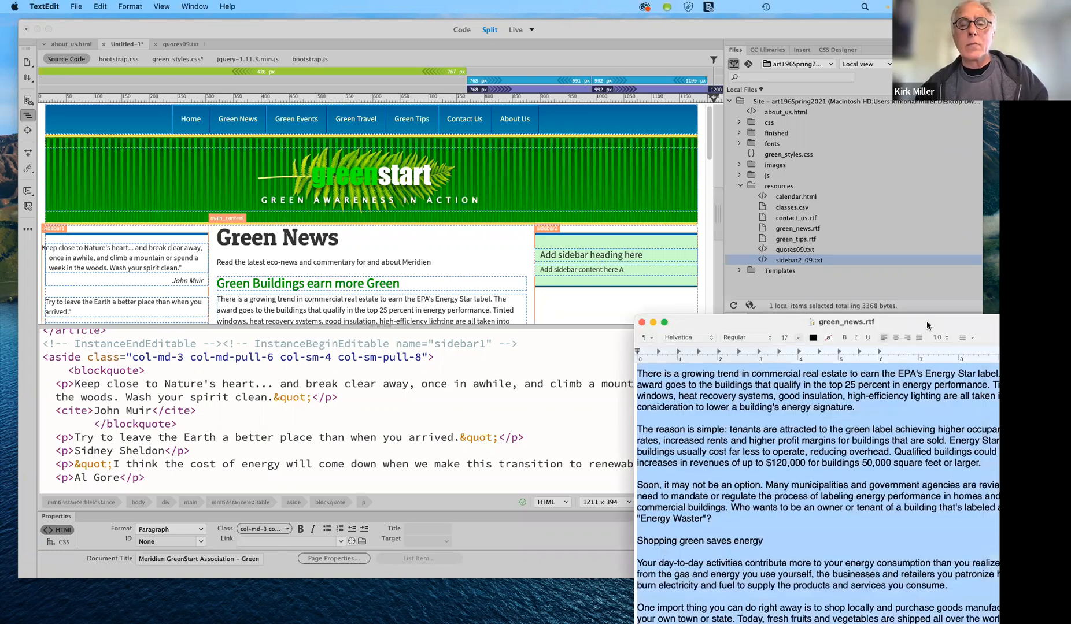
drag(723, 322, 499, 200)
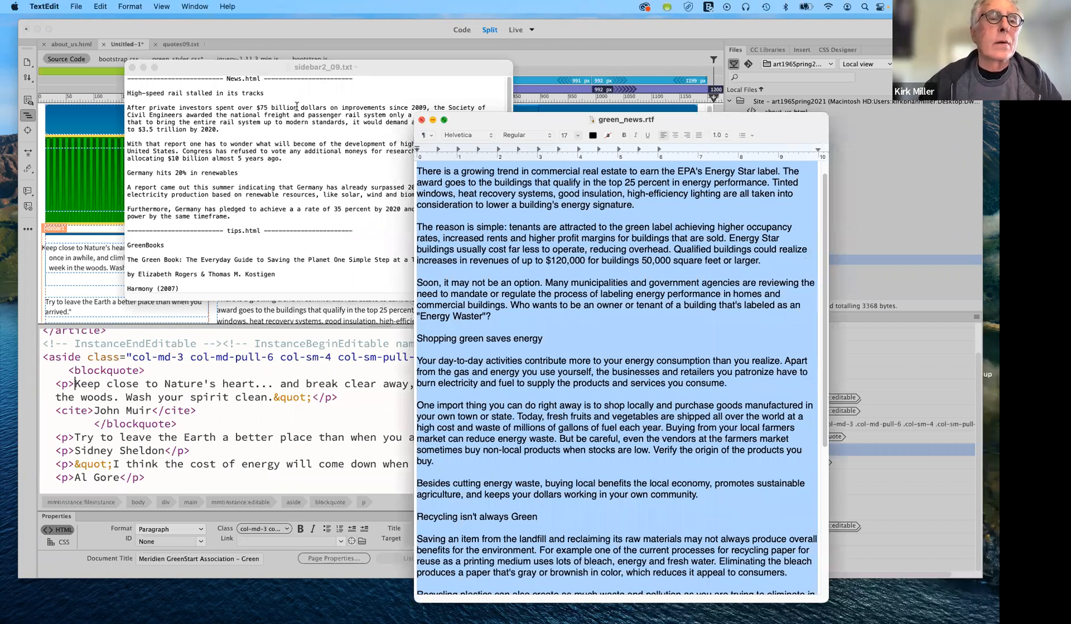
key(super+w)
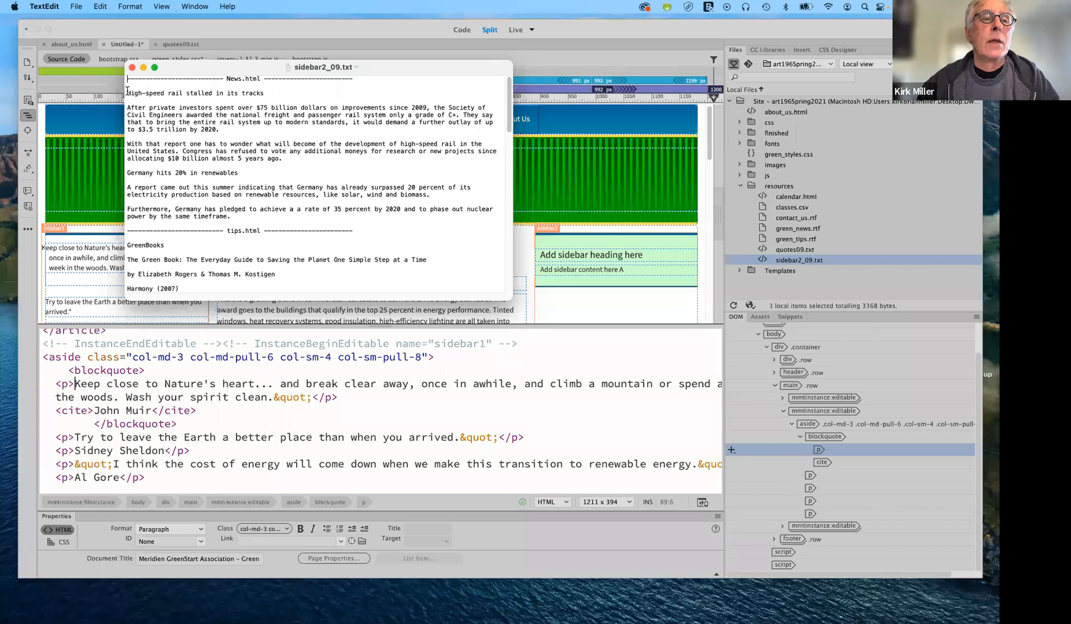
Copy the News.html stories from sidebar2_09.txt, from "High-speed rail stalled in its tracks" through the last paragraph on Germany's renewables.
drag(128, 92, 167, 106)
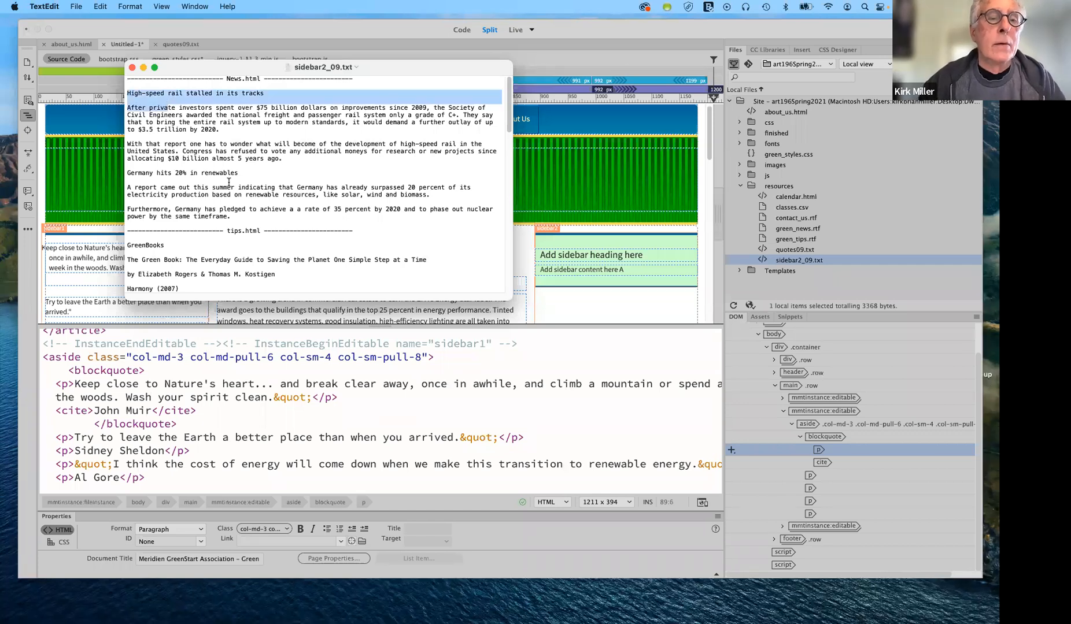
drag(167, 106, 264, 222)
key(super+c)
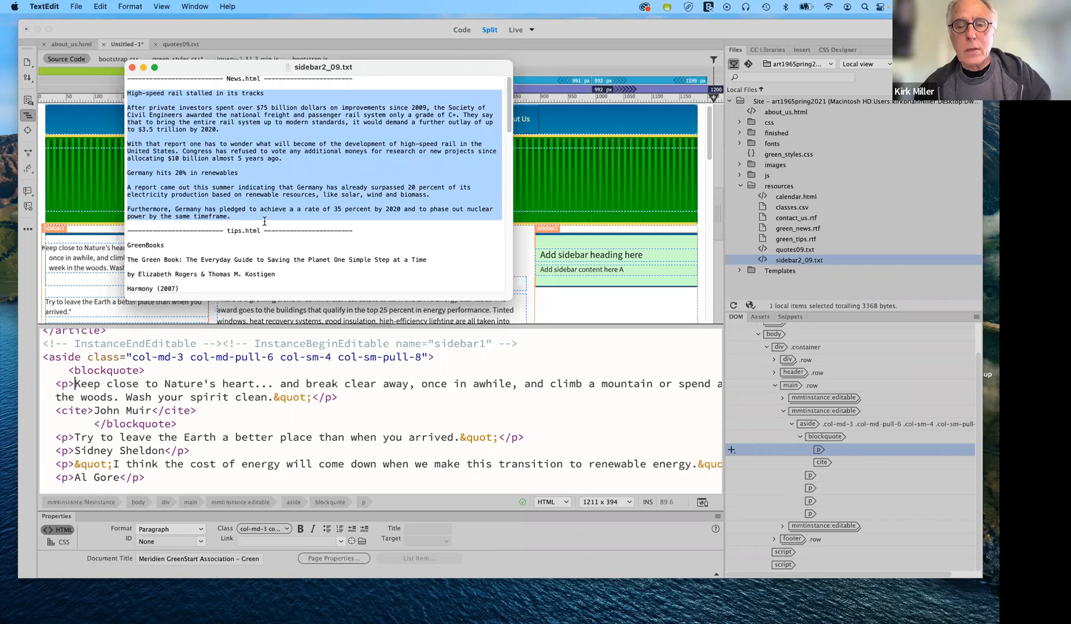
click(618, 256)
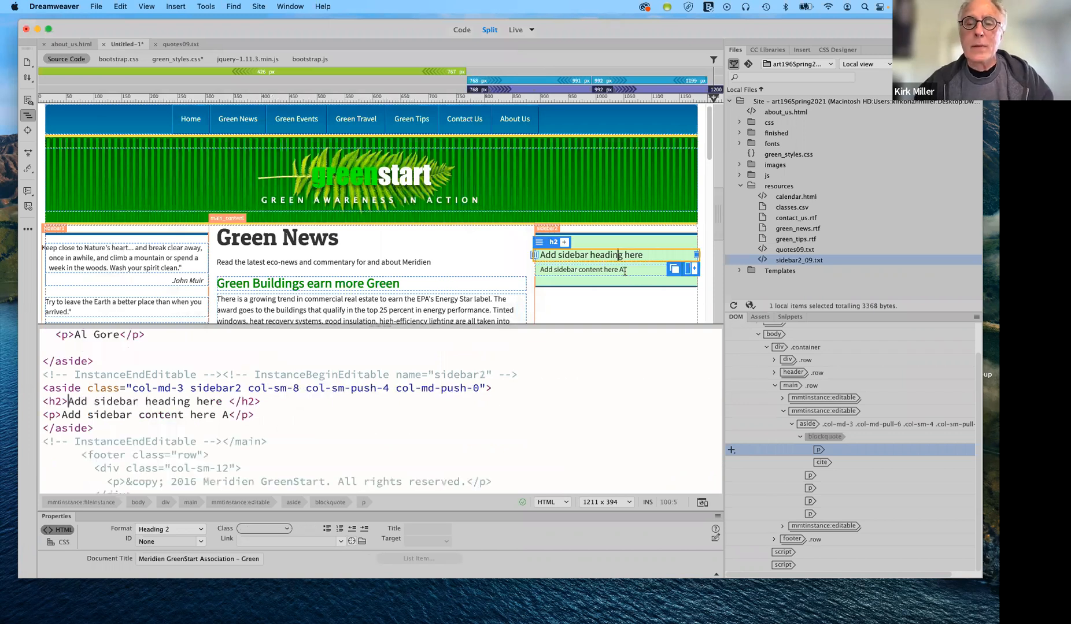
click(624, 271)
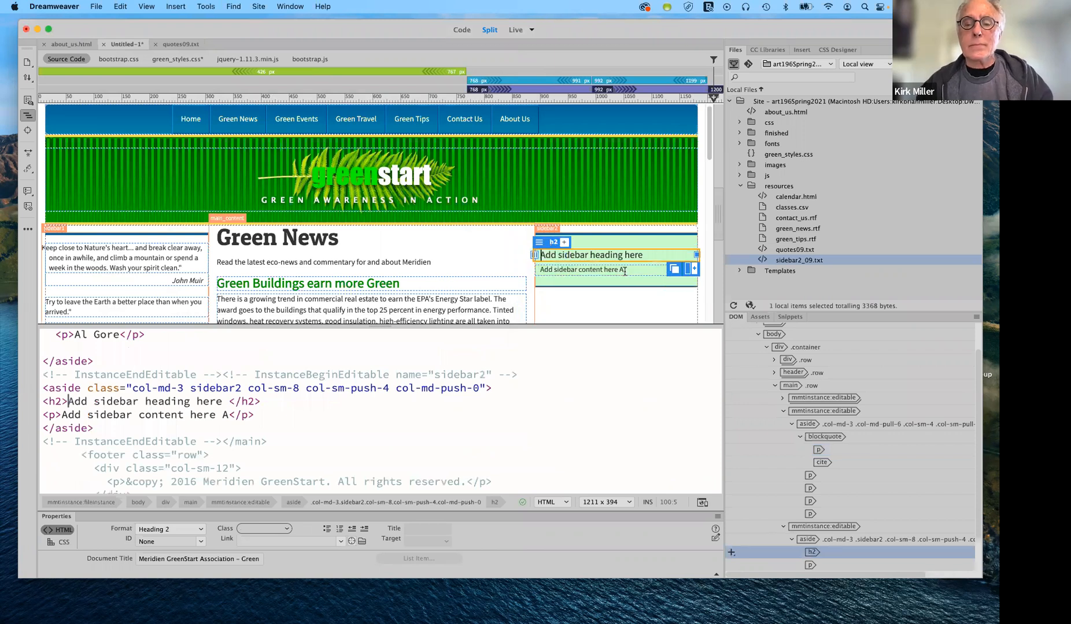
key(Return)
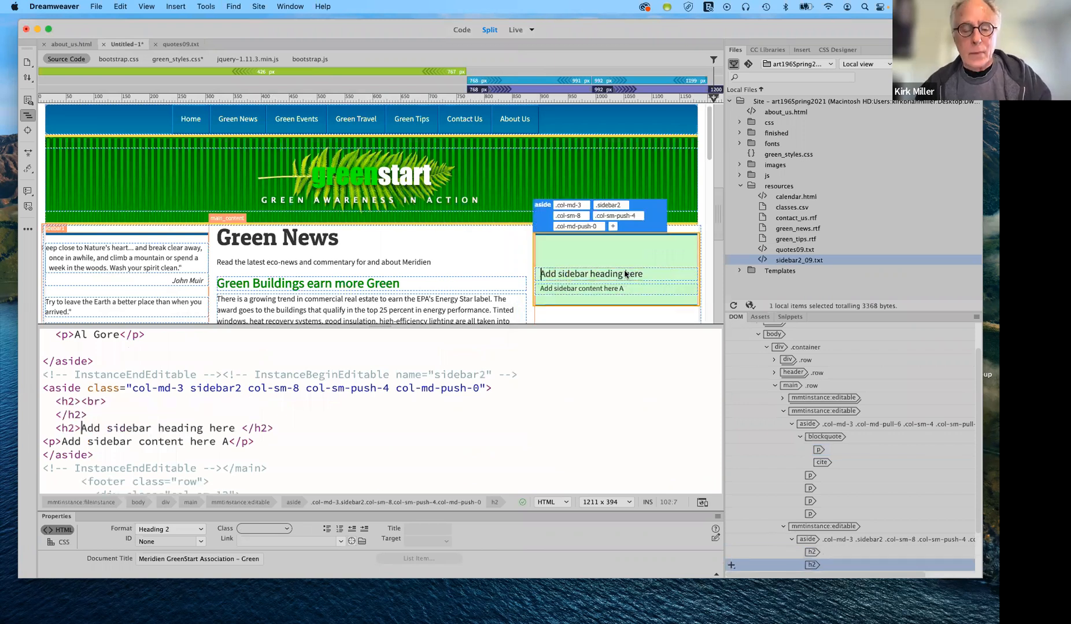
key(super+z)
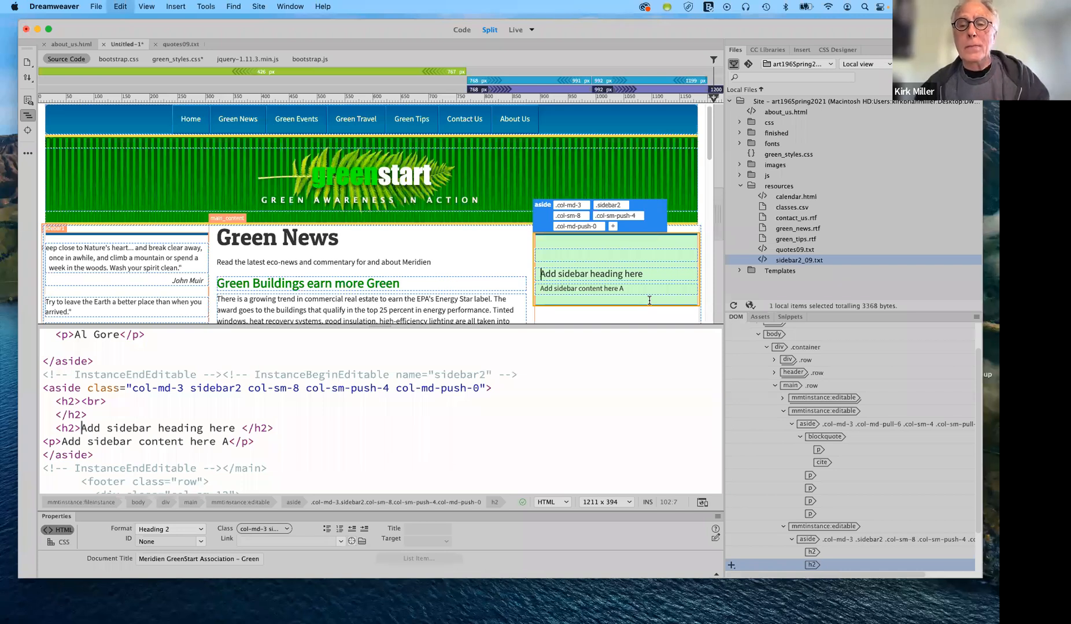
key(super+z)
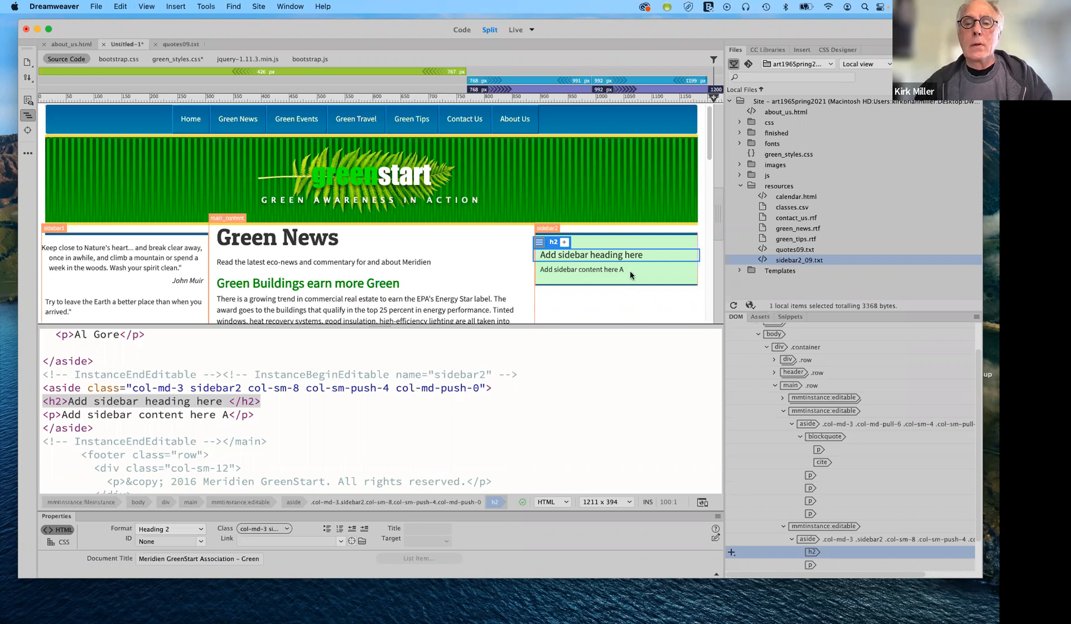
key(super+z)
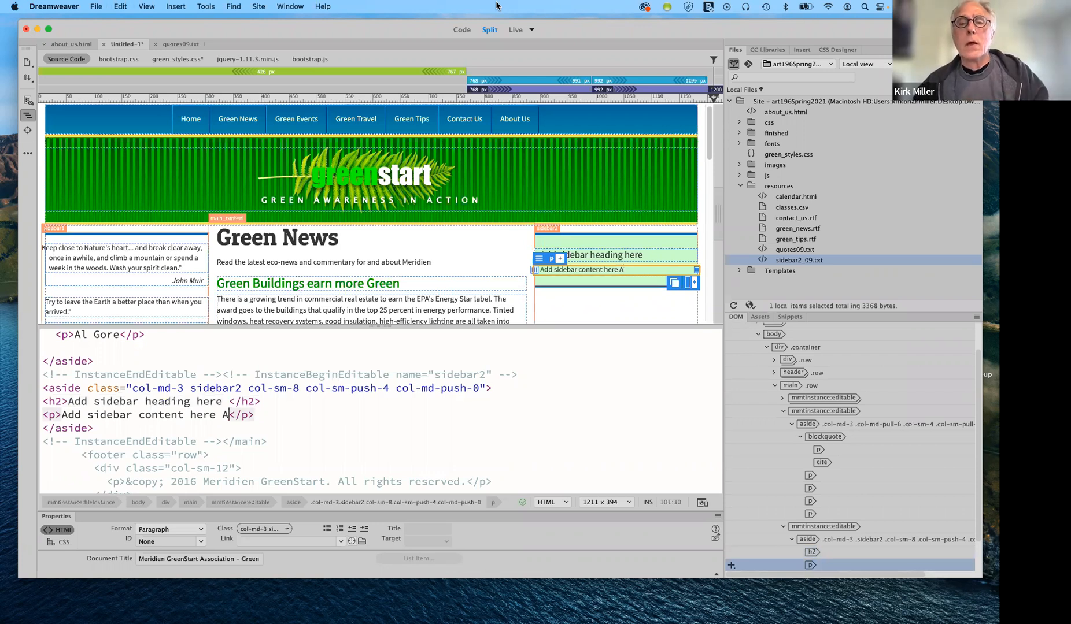
Paste the copied news stories in Design view as new paragraphs below "Add sidebar content here A" in sidebar2.
key(Return)
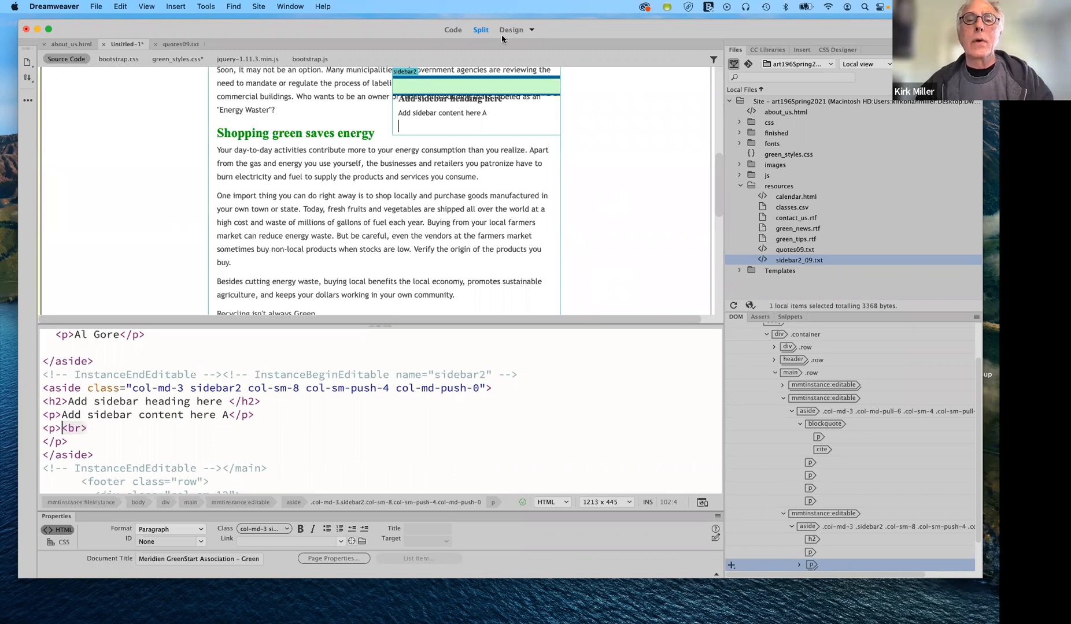
key(super+v)
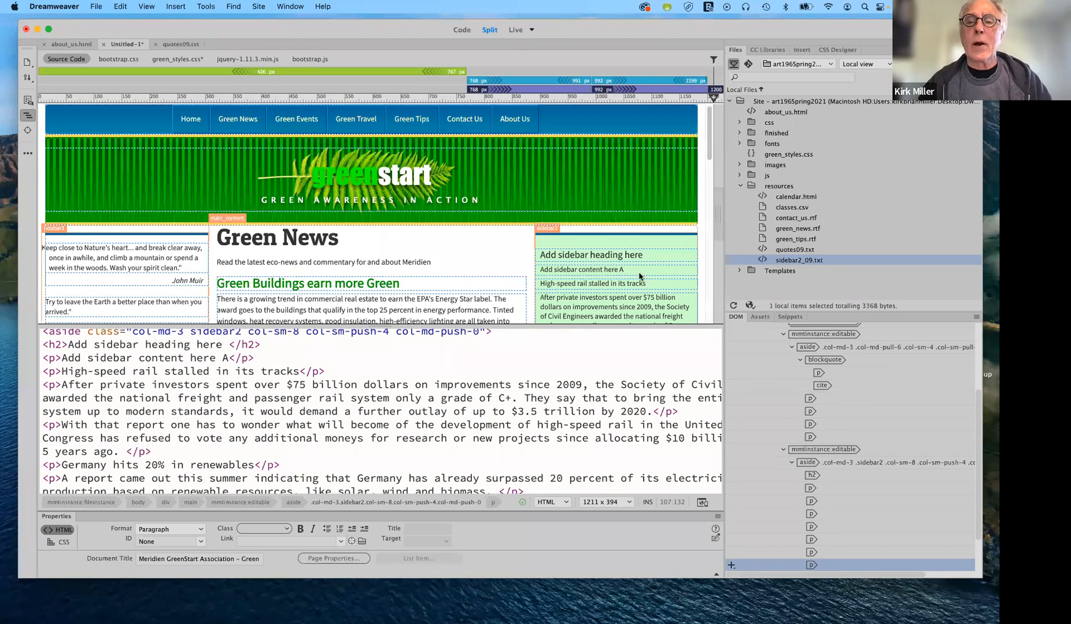
key(Return)
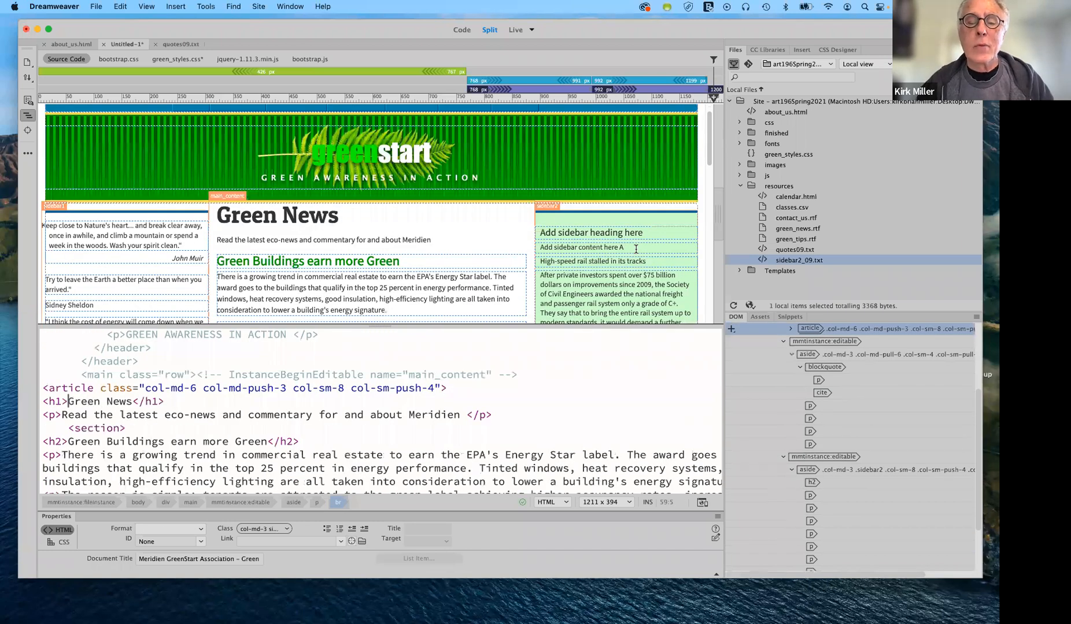
Delete the placeholder h2 element "Add sidebar heading here" from sidebar2.
click(437, 388)
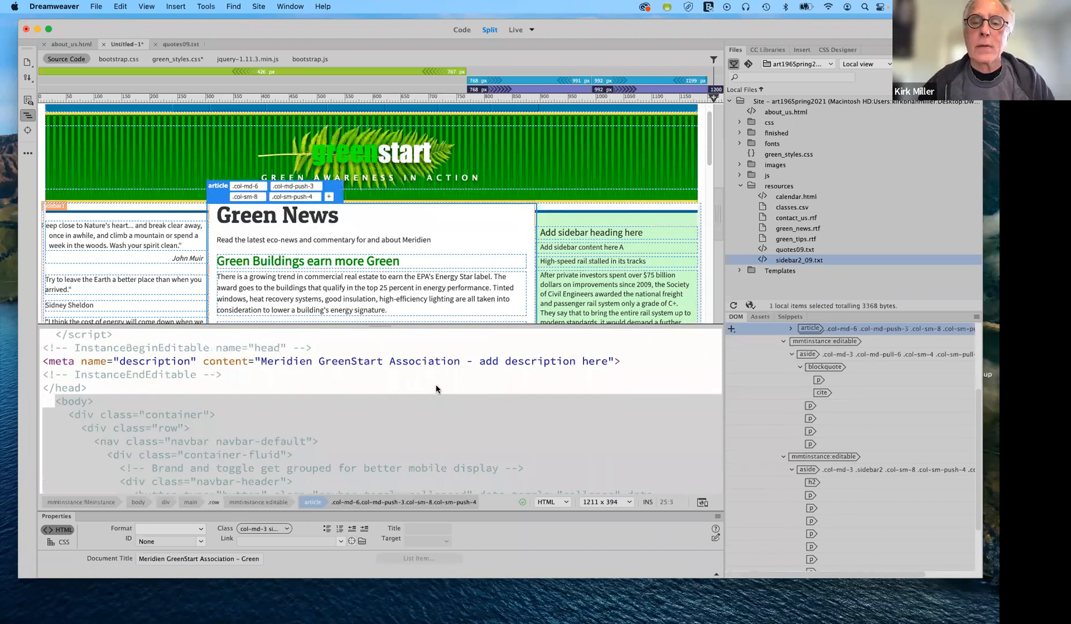
click(543, 256)
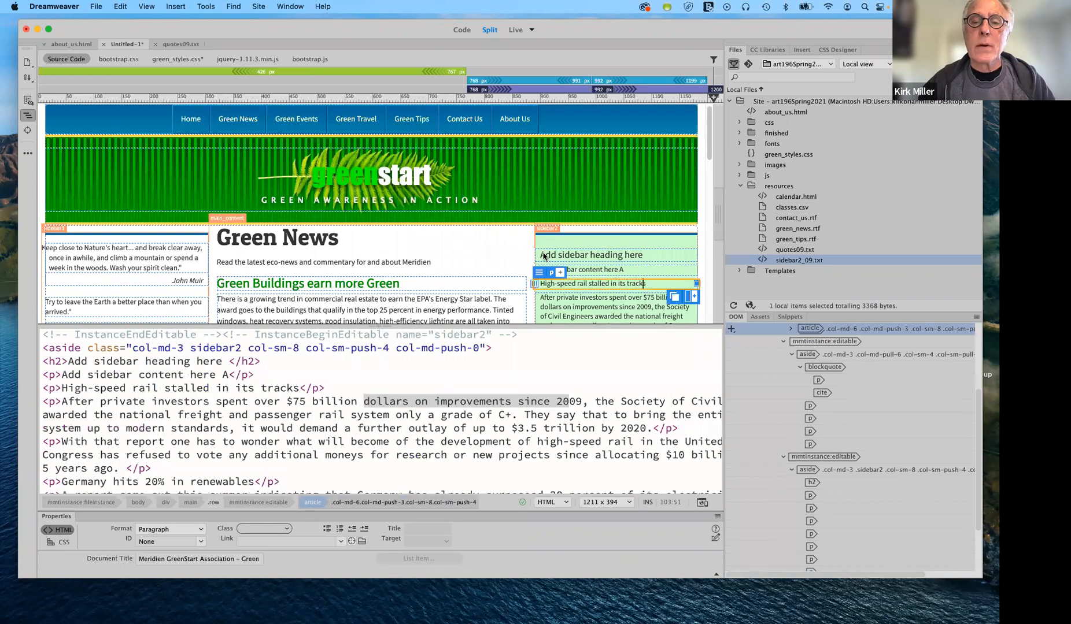
key(Right)
key(Right)
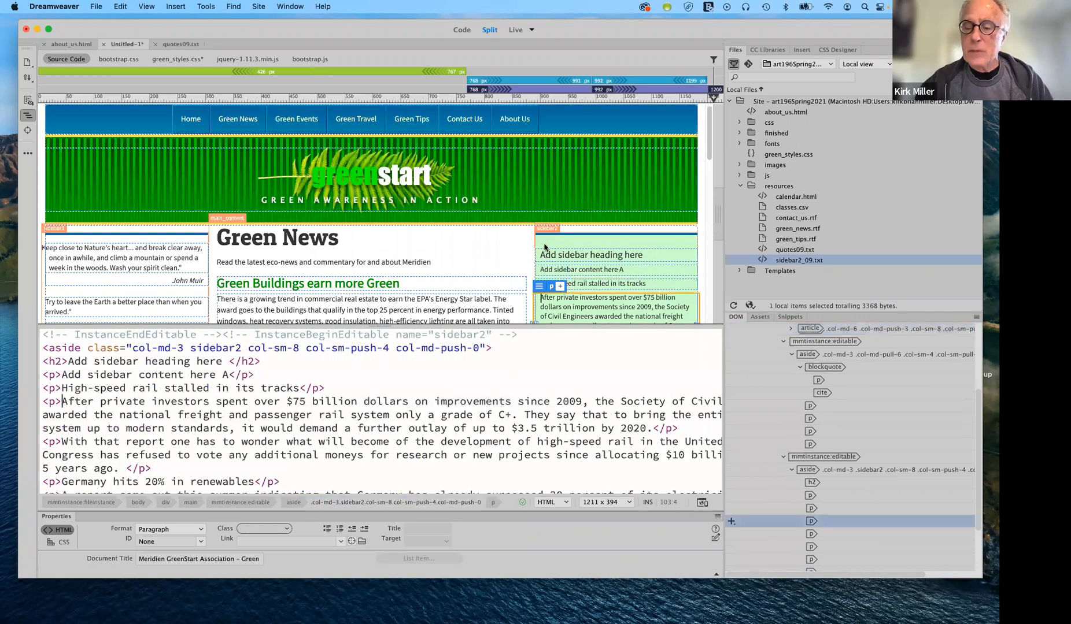
click(551, 245)
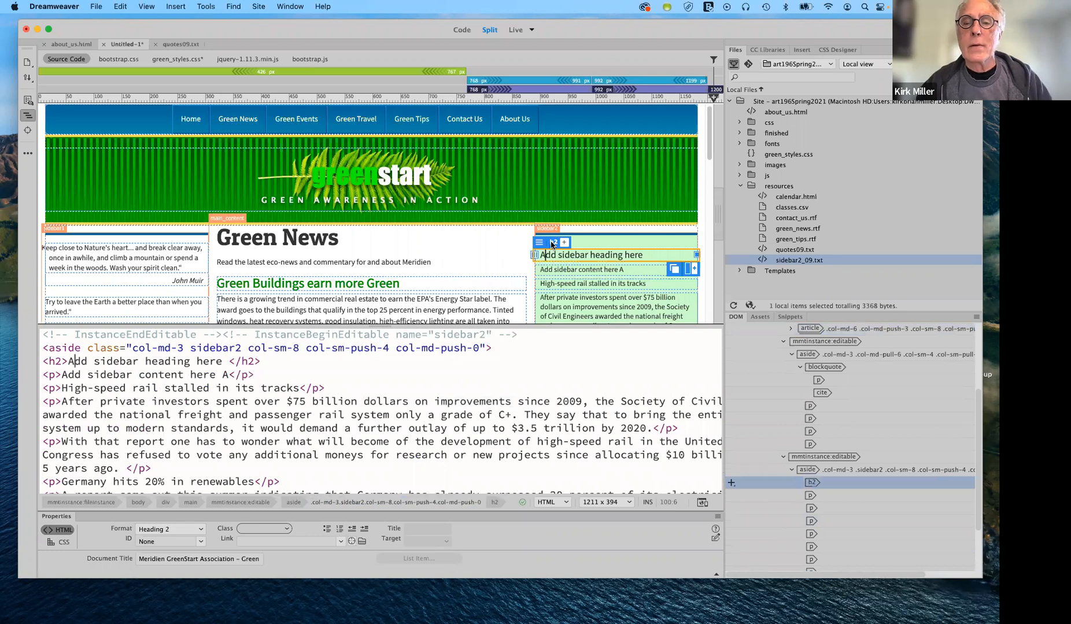
click(553, 243)
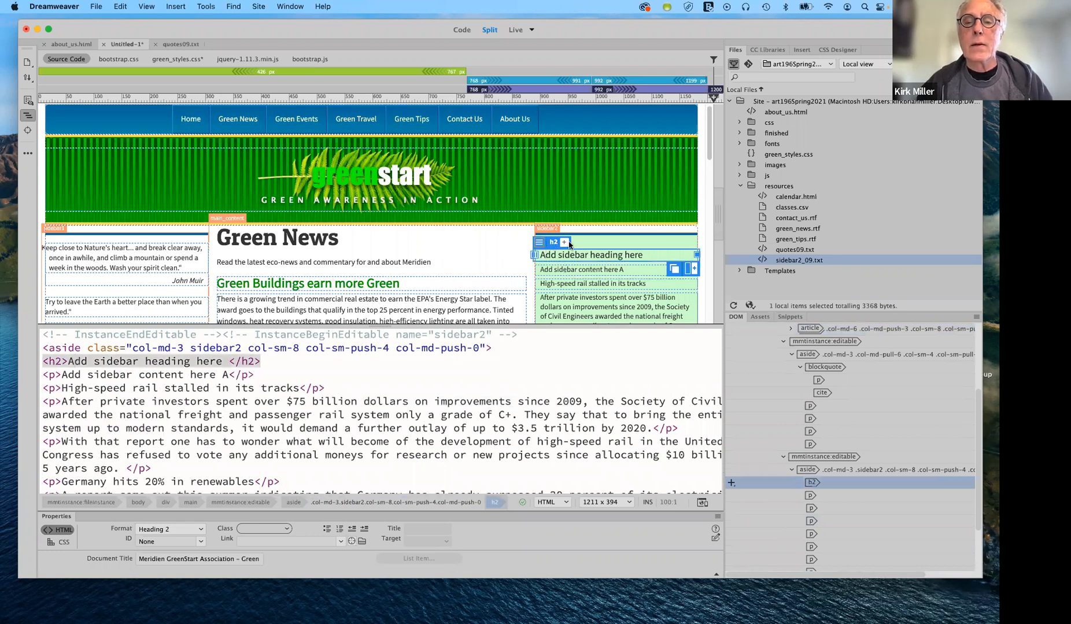
key(Delete)
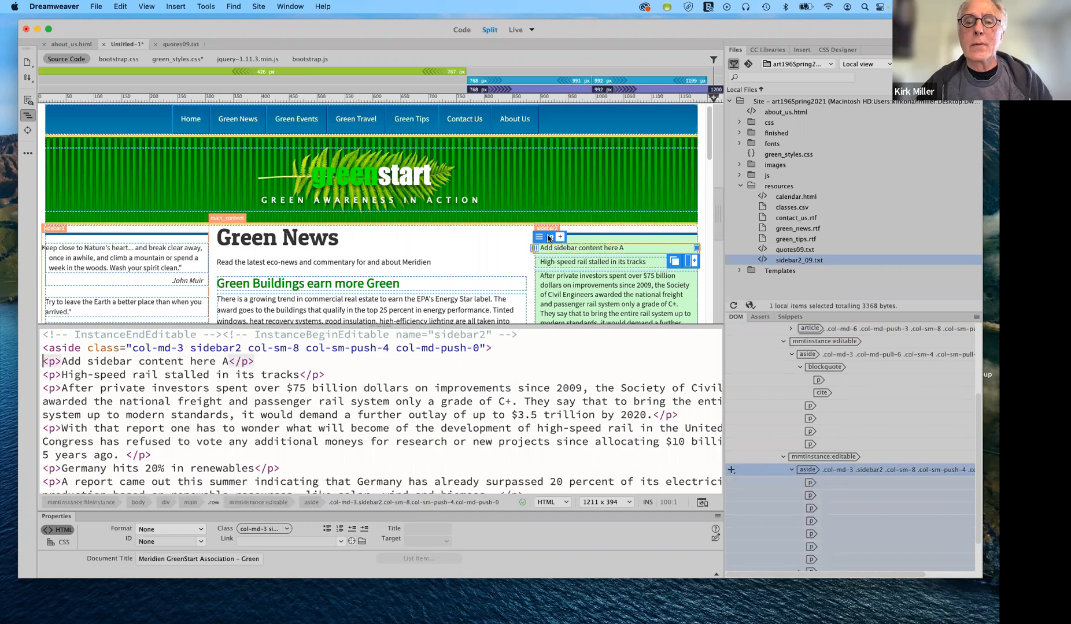
Delete the placeholder paragraph element "Add sidebar content here A" from sidebar2.
click(553, 234)
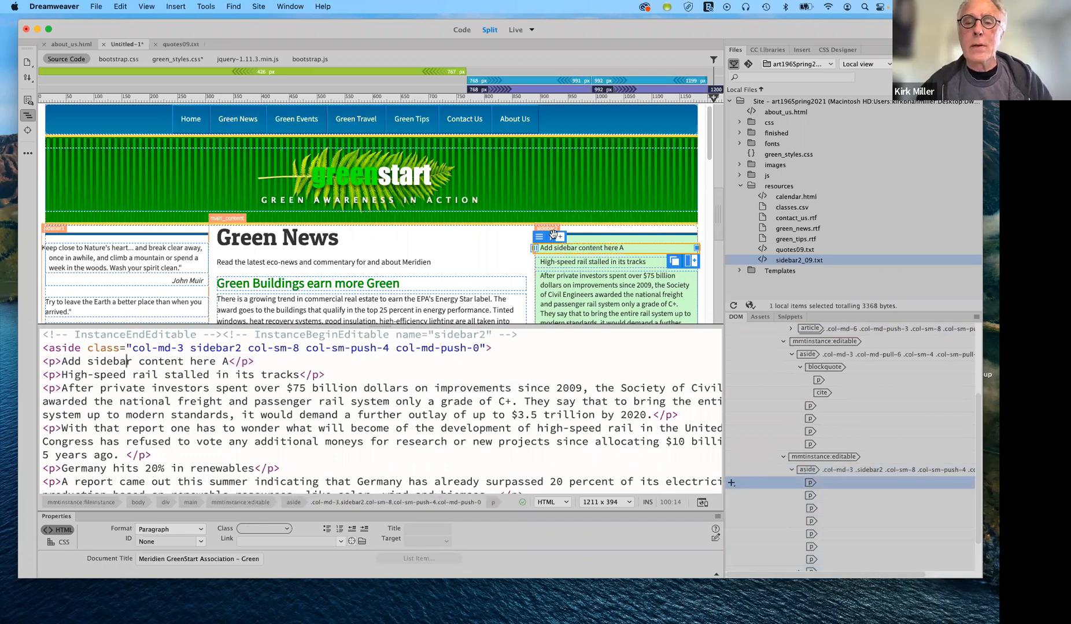
click(585, 258)
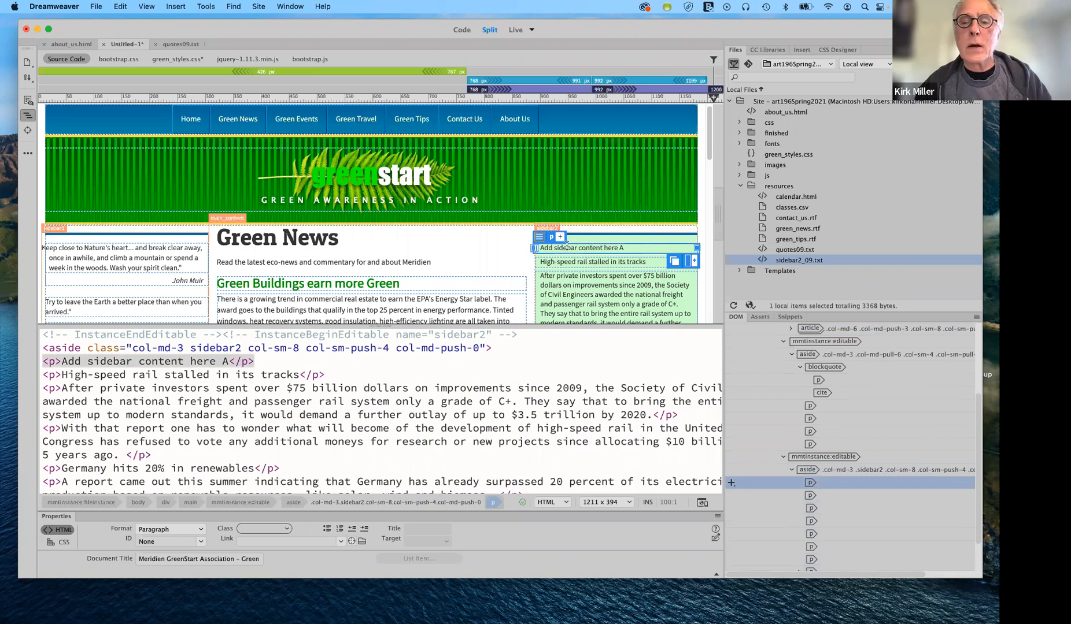
key(Delete)
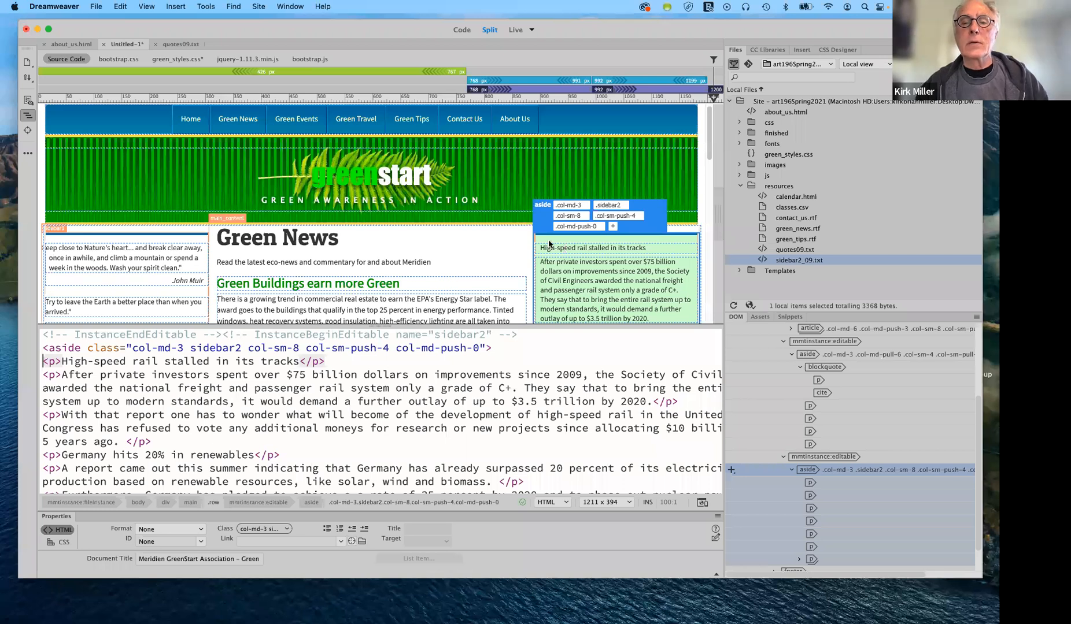
Change the tag of "High-speed rail stalled in its tracks" in sidebar2 from p to h2.
click(549, 243)
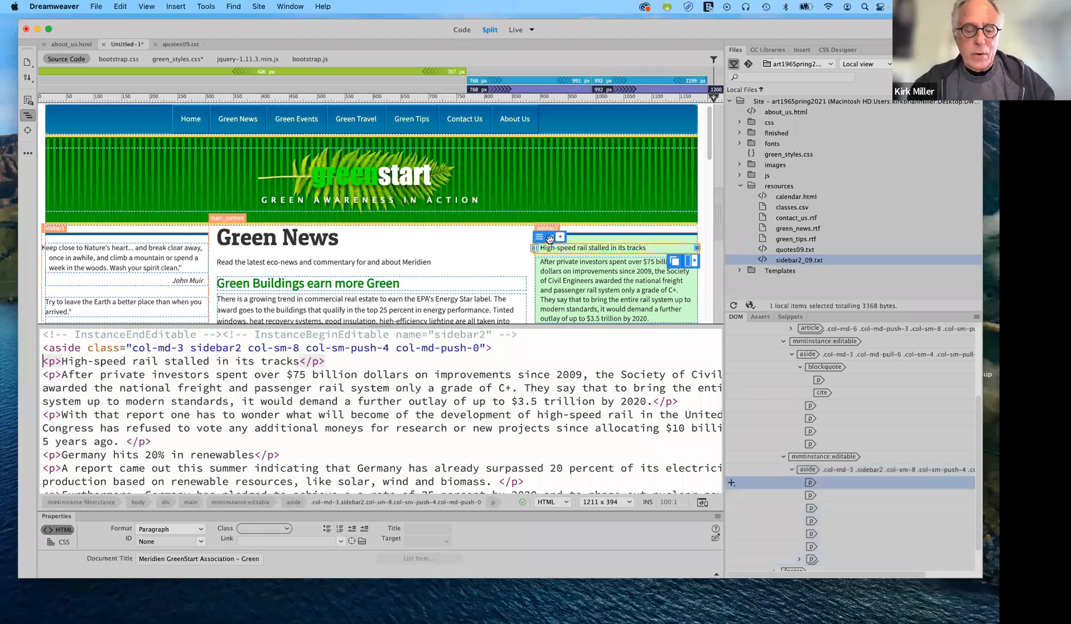
click(549, 238)
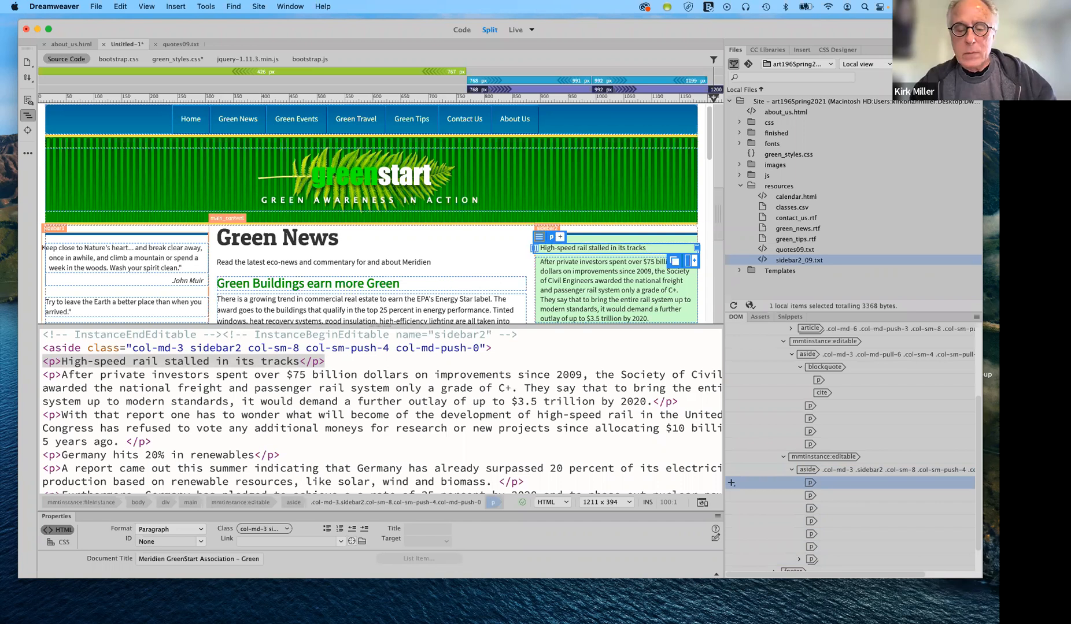
key(super+t)
key(BackSpace)
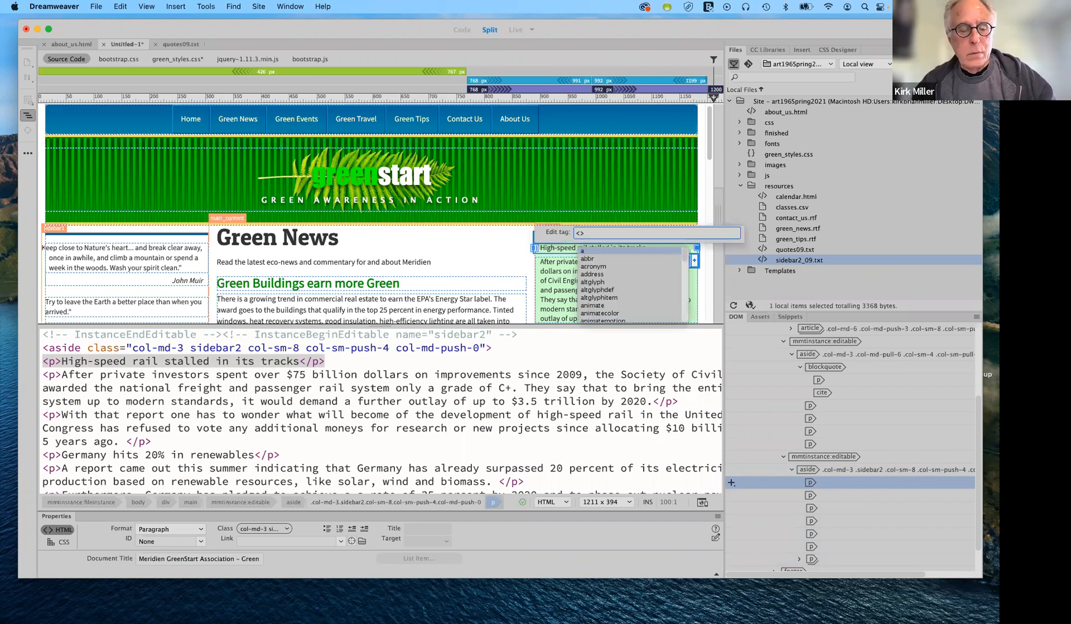
text(h2)
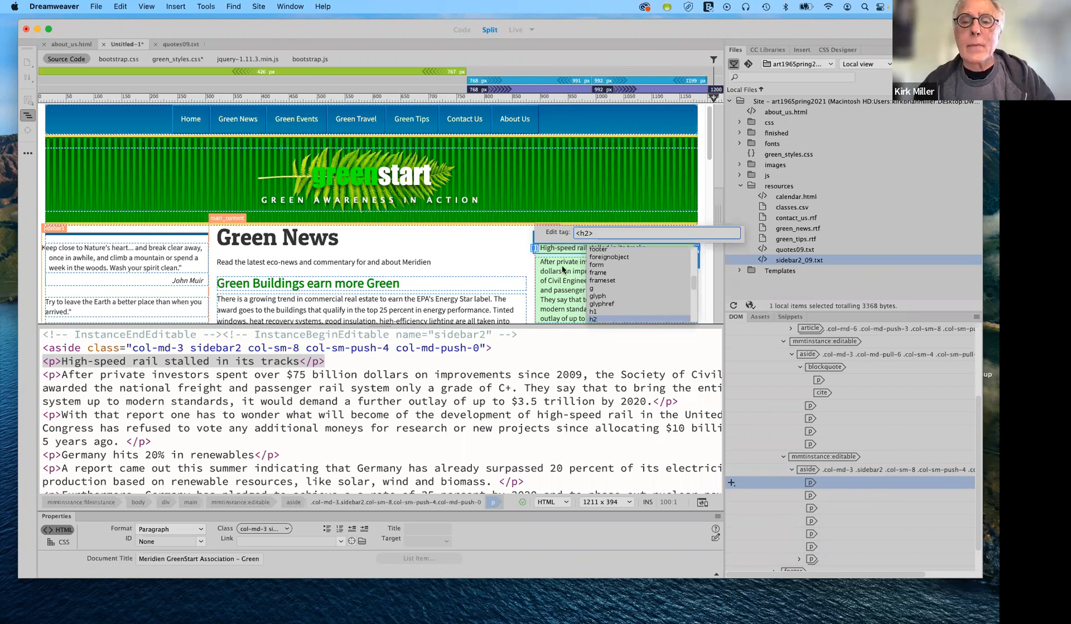
key(Return)
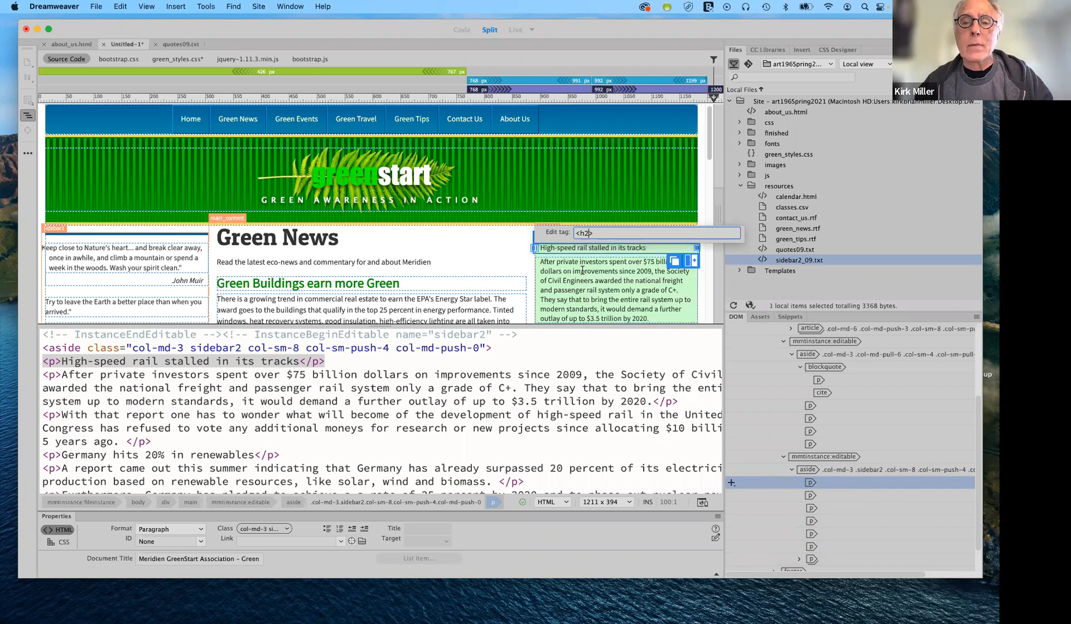
key(Return)
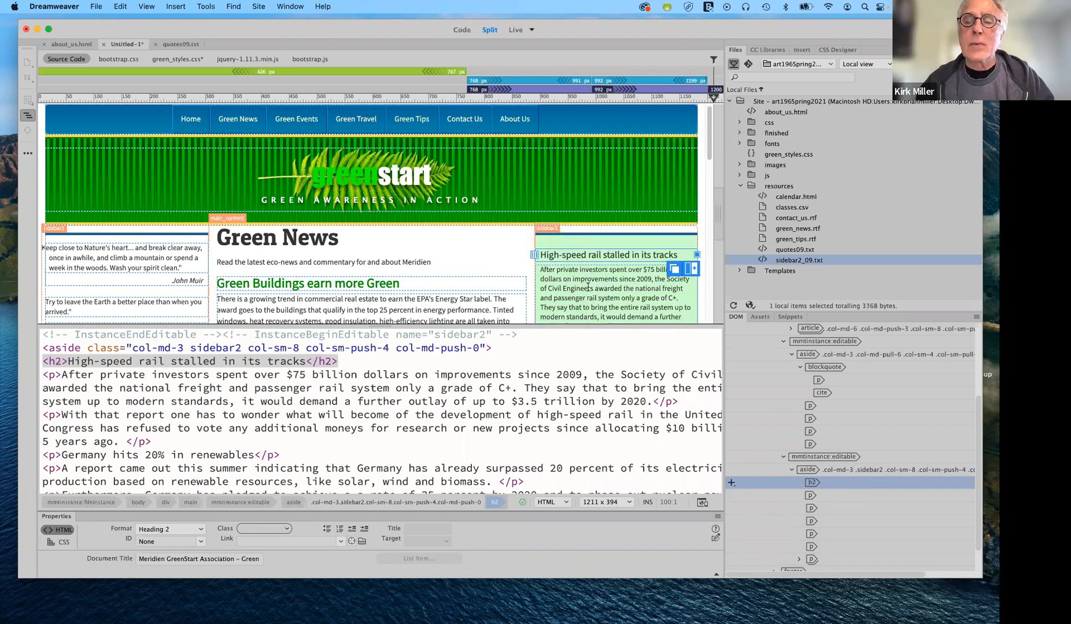
Add an opening section tag in the code above the h2 "High-speed rail stalled in its tracks" in sidebar2.
scroll(590, 297, down, 3)
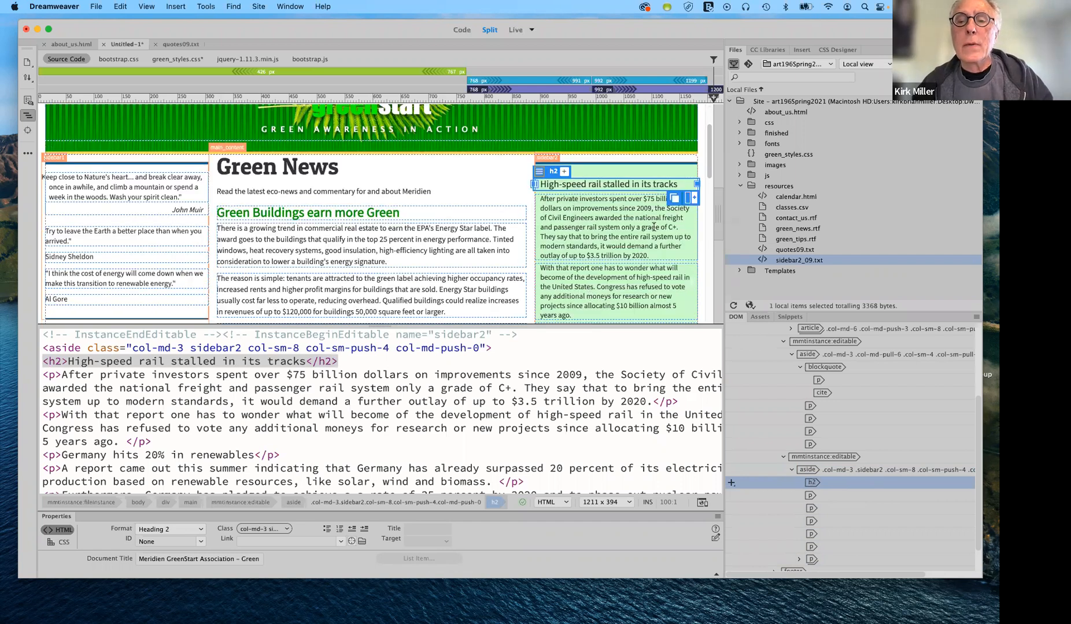
scroll(654, 227, down, 1)
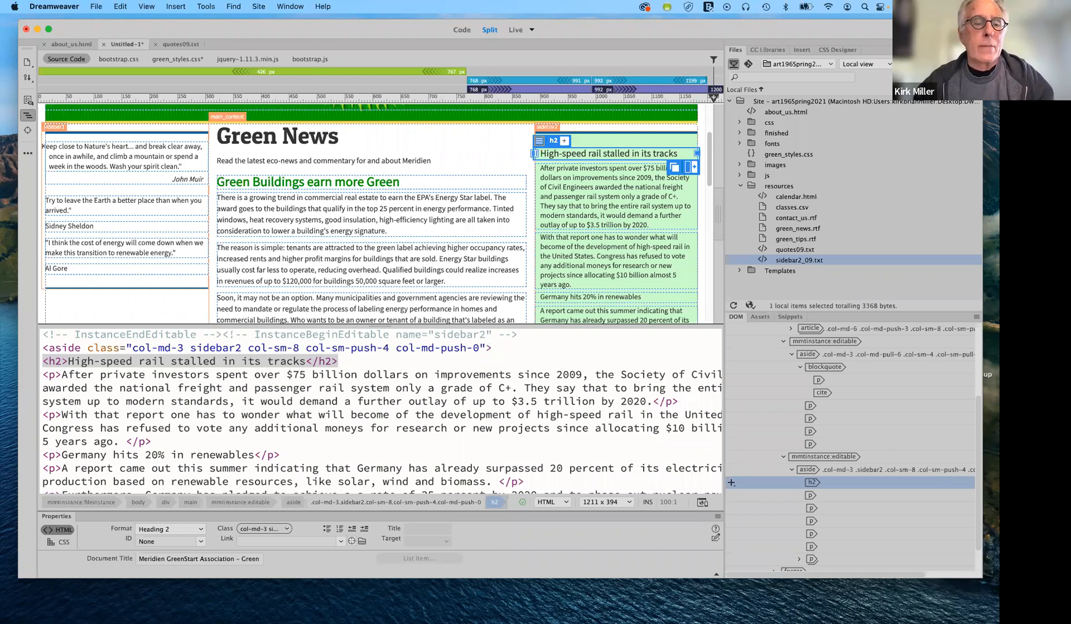
click(492, 349)
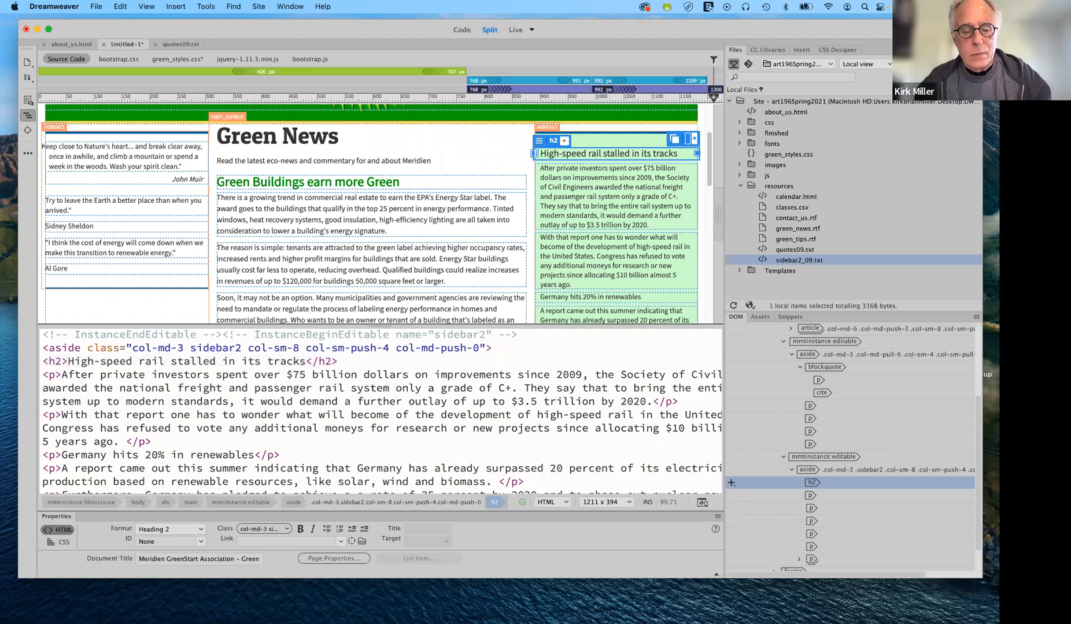
key(Return)
key(Return)
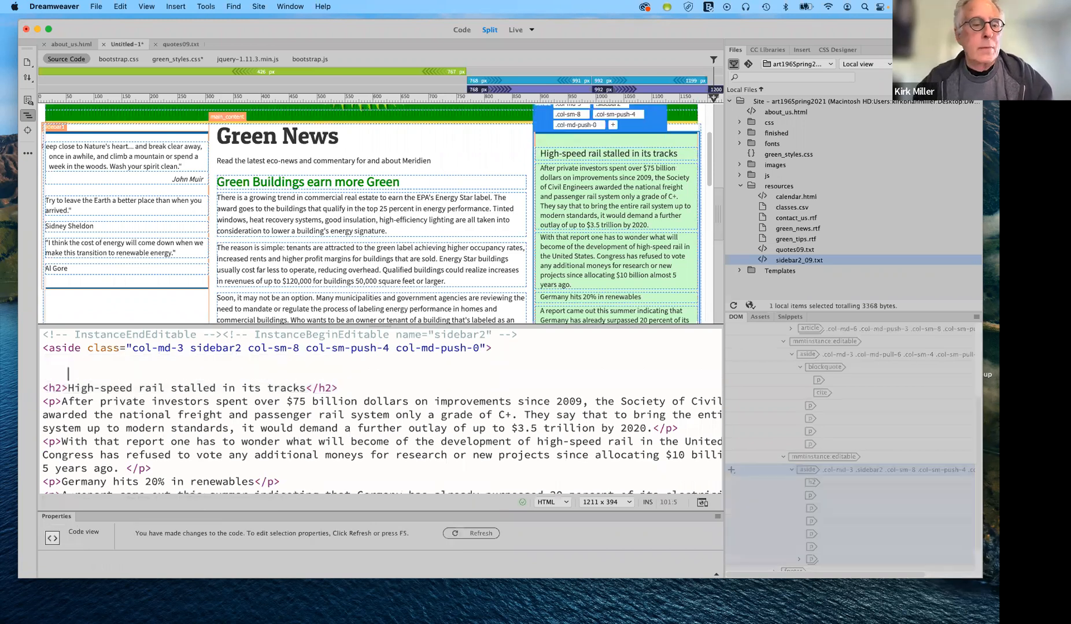
text(s)
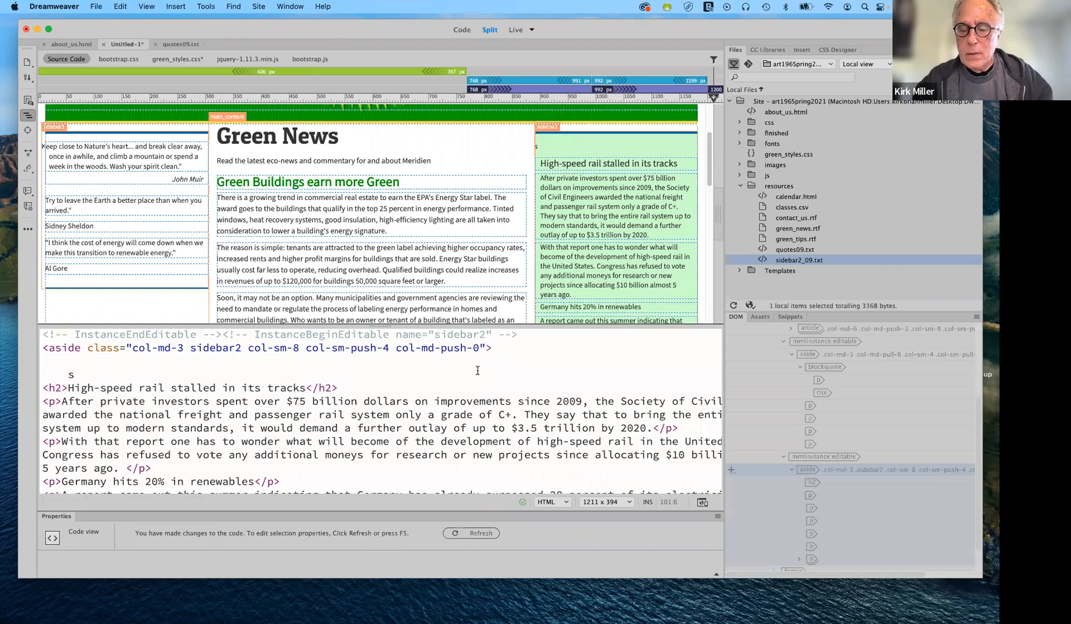
key(BackSpace)
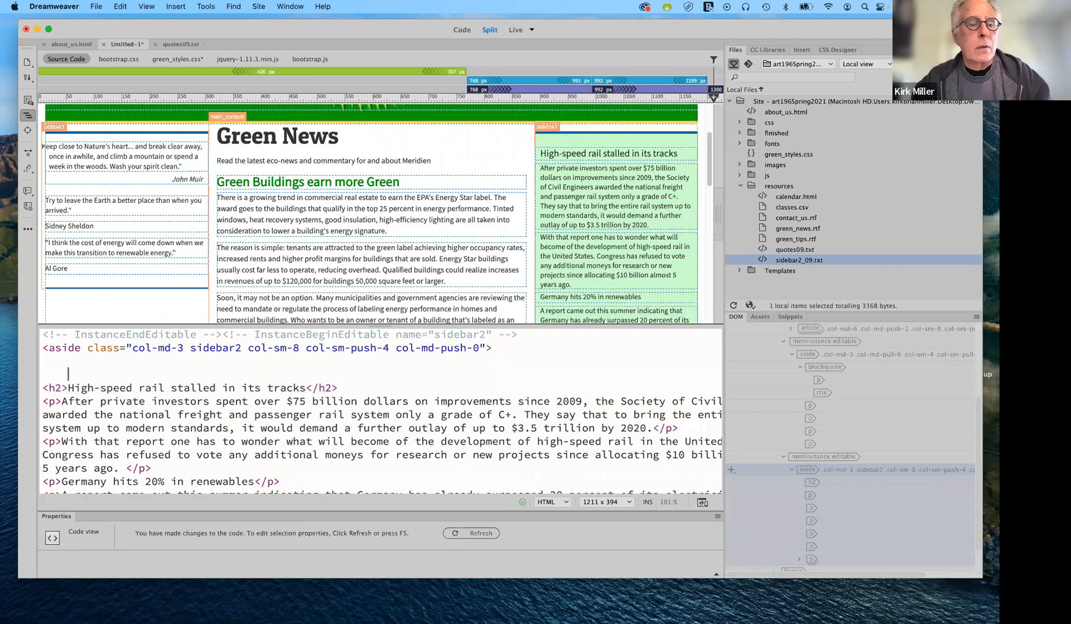
text(<)
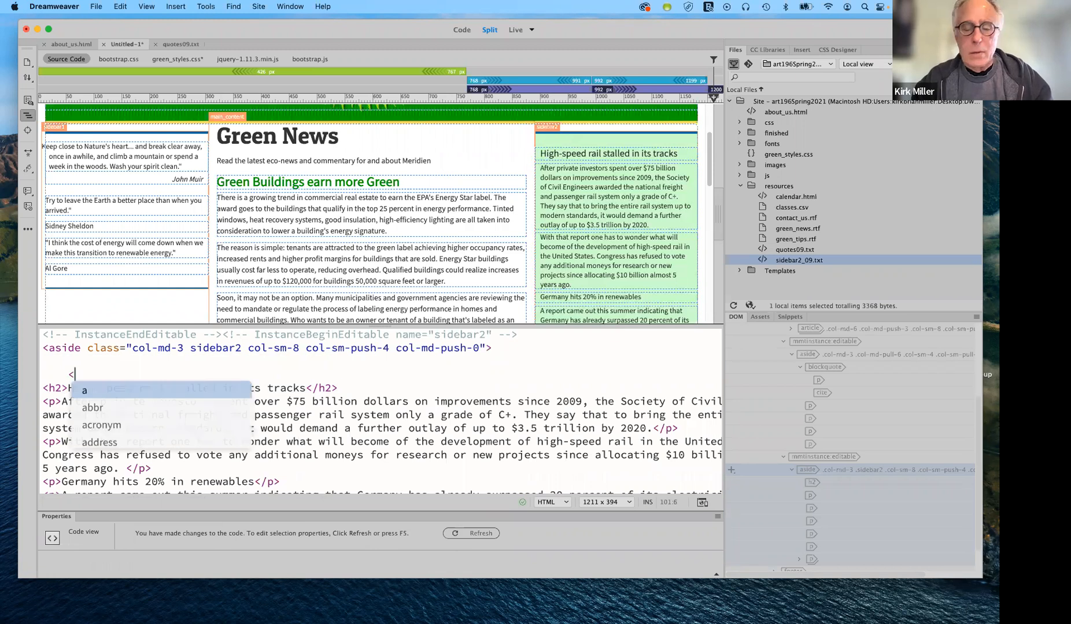
text(sectioon>)
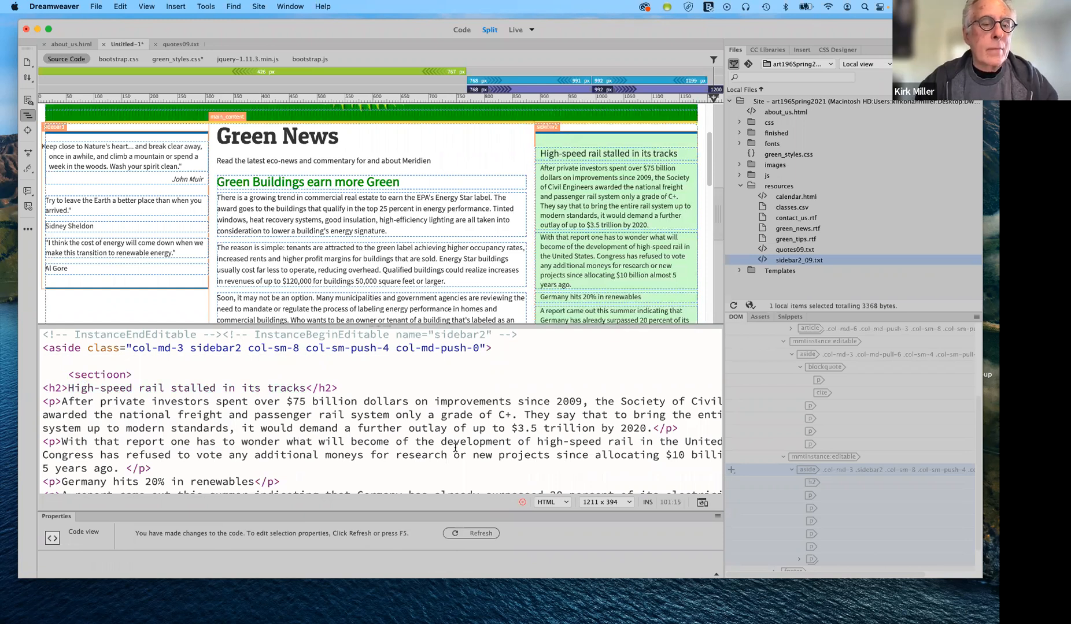
Add a closing section tag on a new line after the rail story paragraph ending "$3.5 trillion by 2020.".
scroll(332, 412, down, 3)
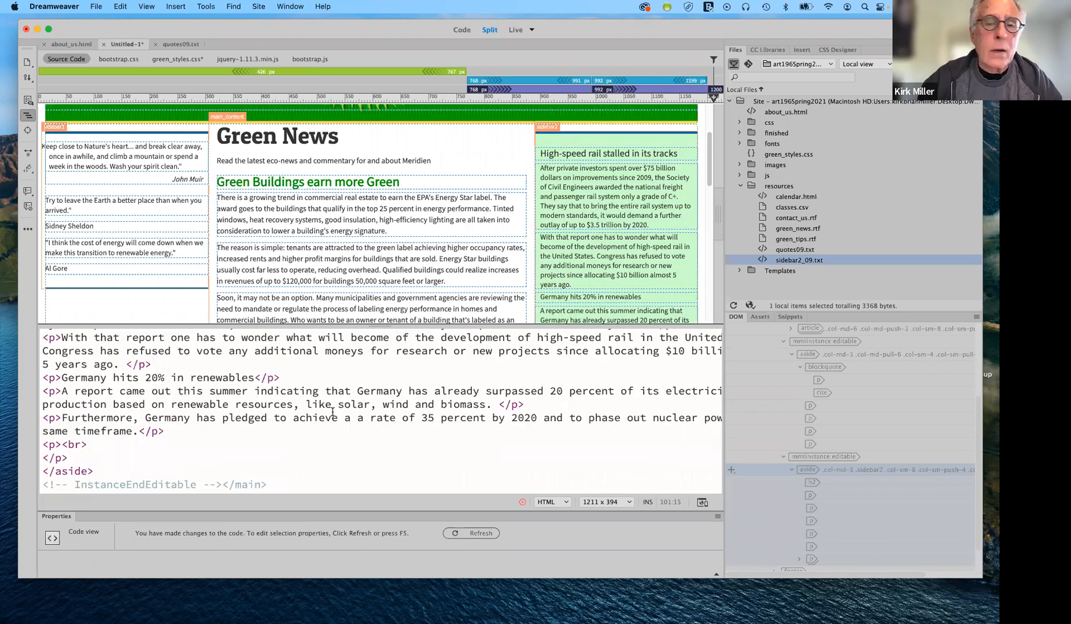
scroll(324, 416, up, 1)
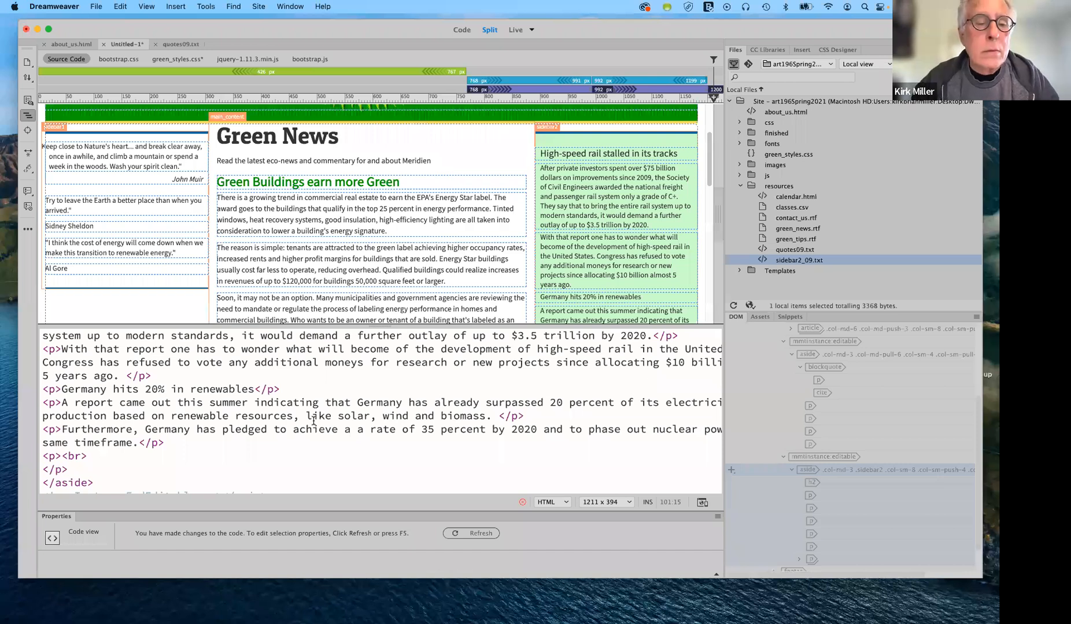
scroll(313, 422, up, 3)
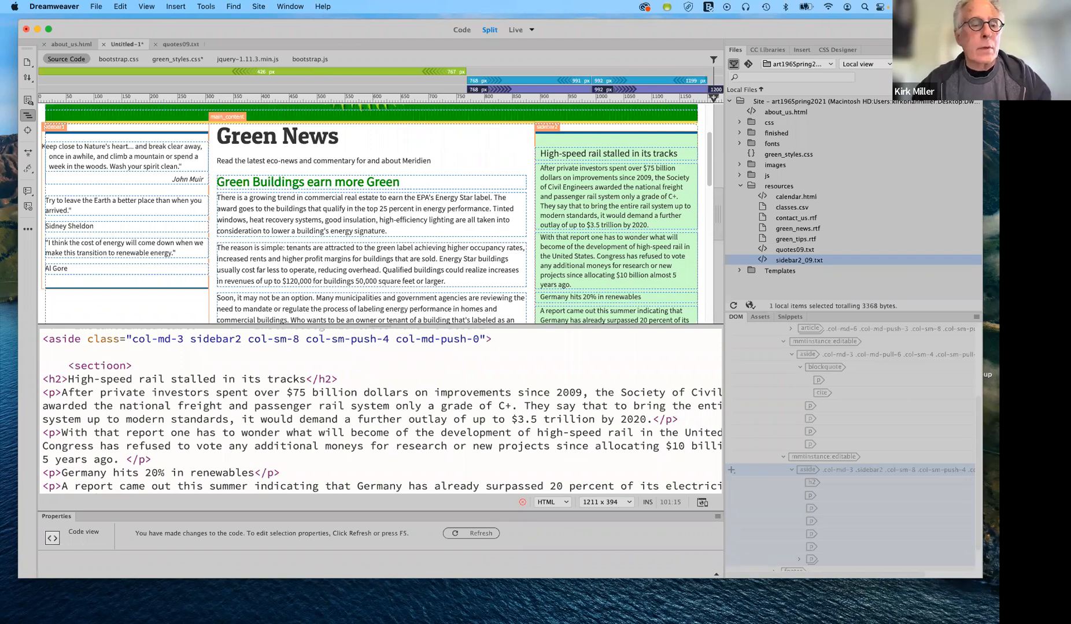
click(679, 420)
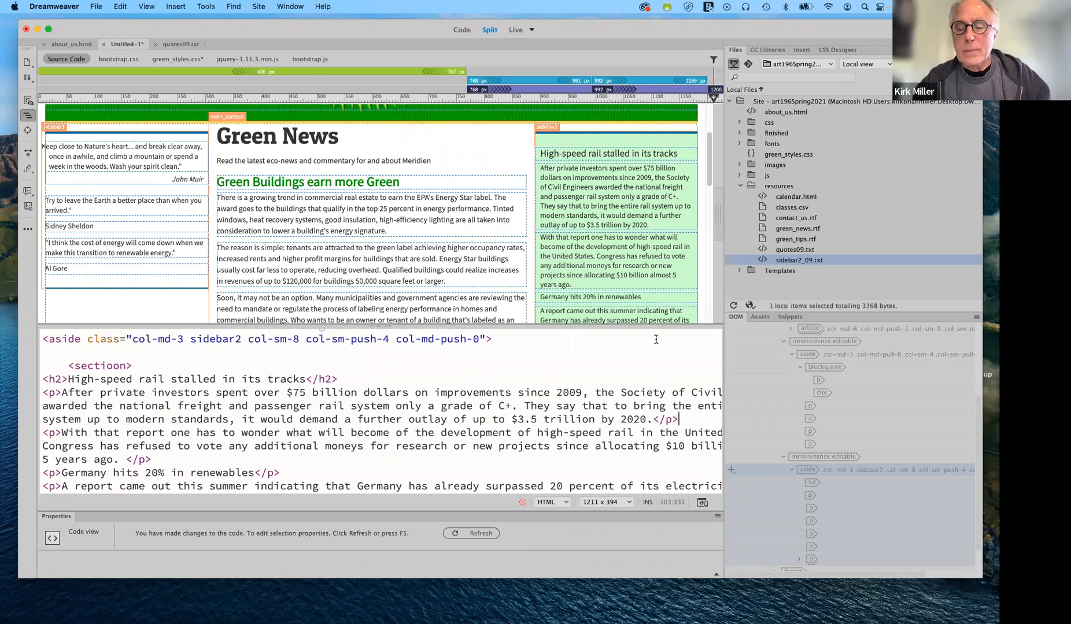
key(Return)
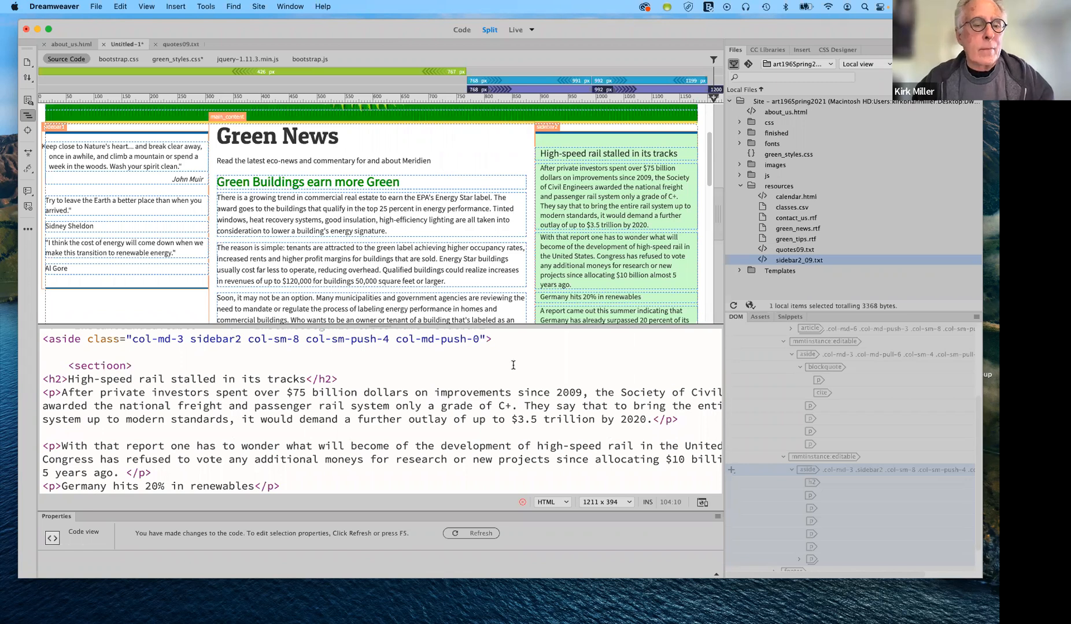
text(</section>)
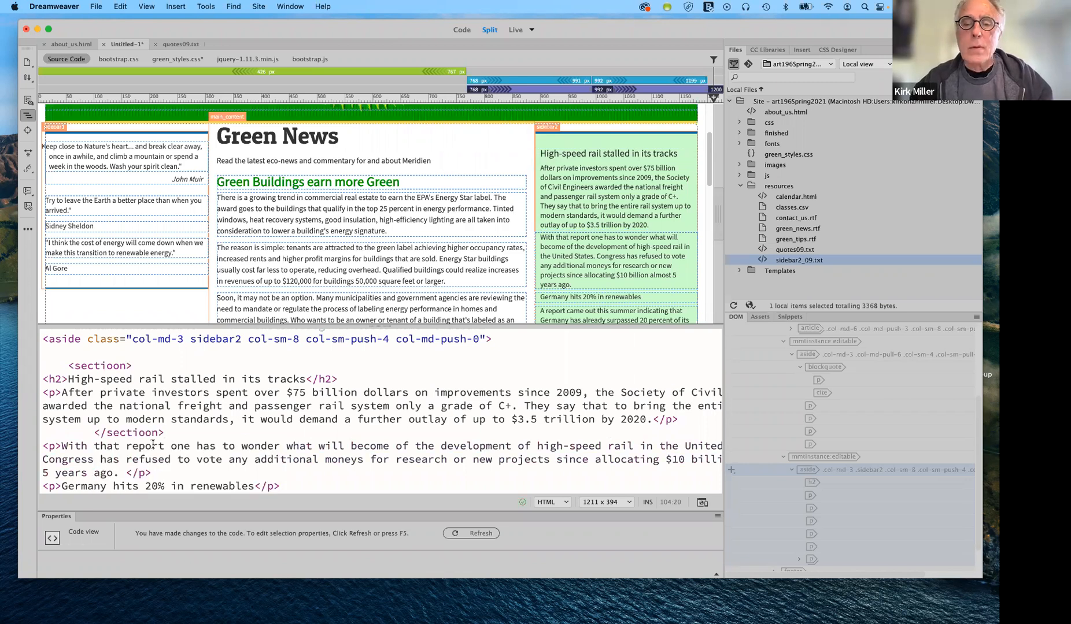
Correct the misspelled "sectioon" to "section" in the closing and opening tags around the high-speed rail story.
click(152, 433)
key(BackSpace)
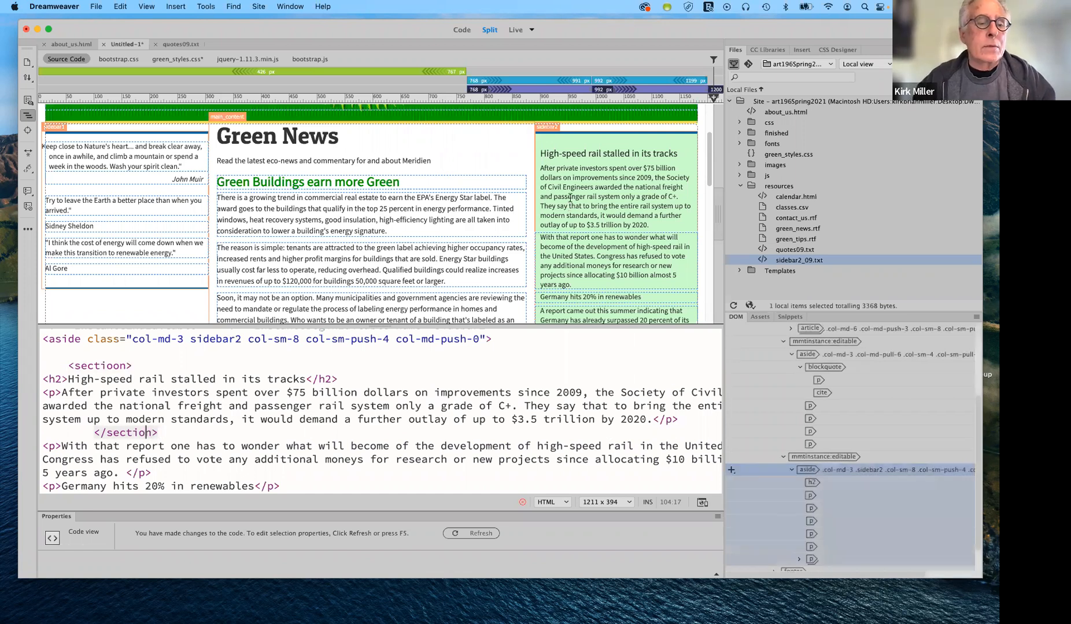
click(120, 367)
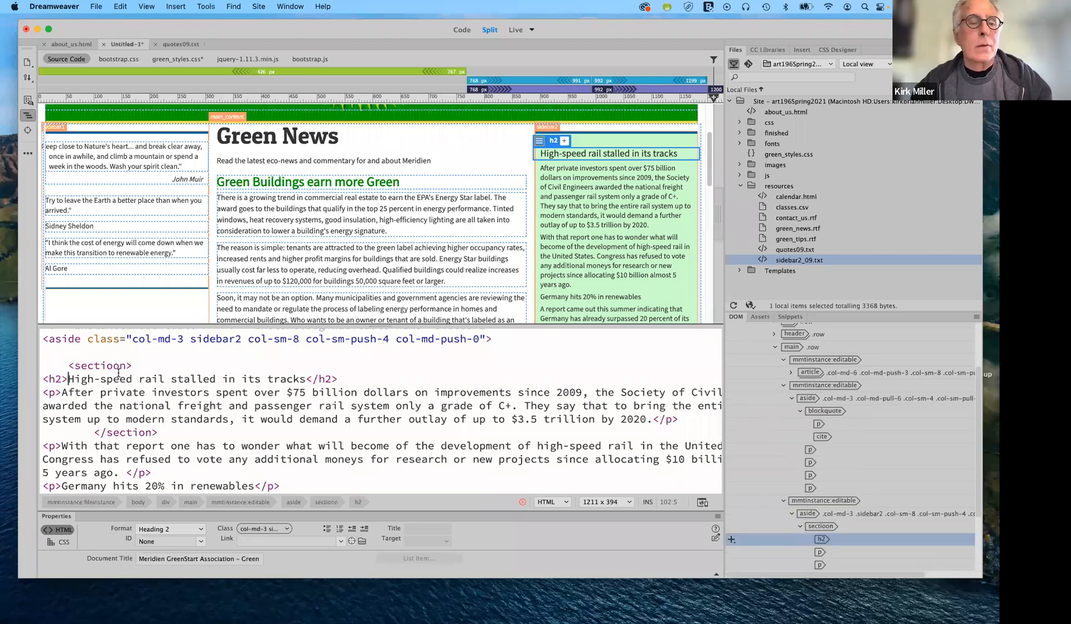
click(118, 366)
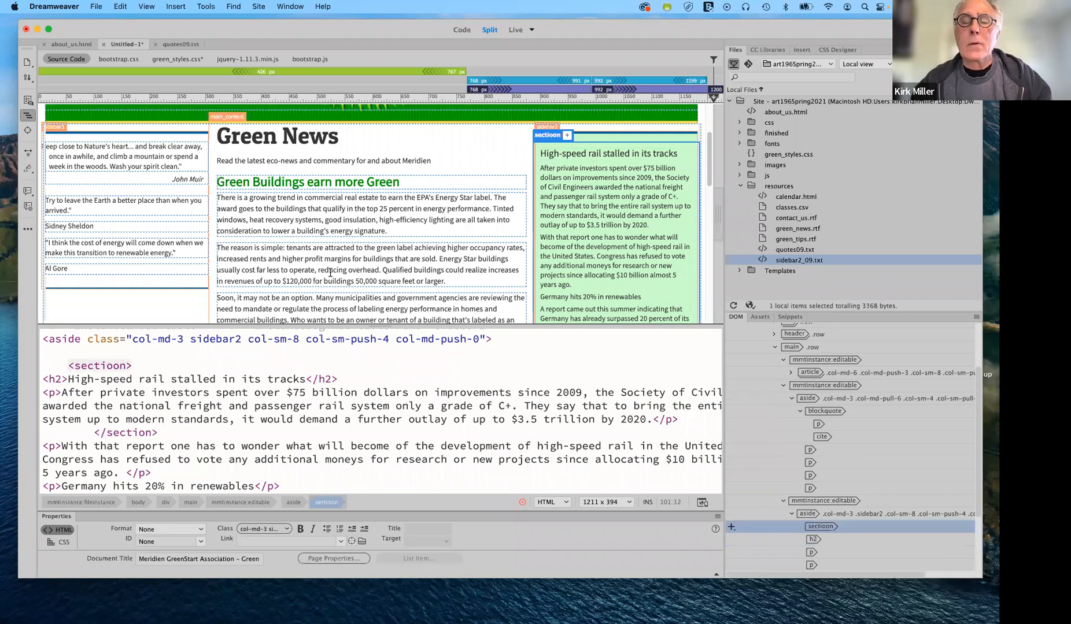
key(BackSpace)
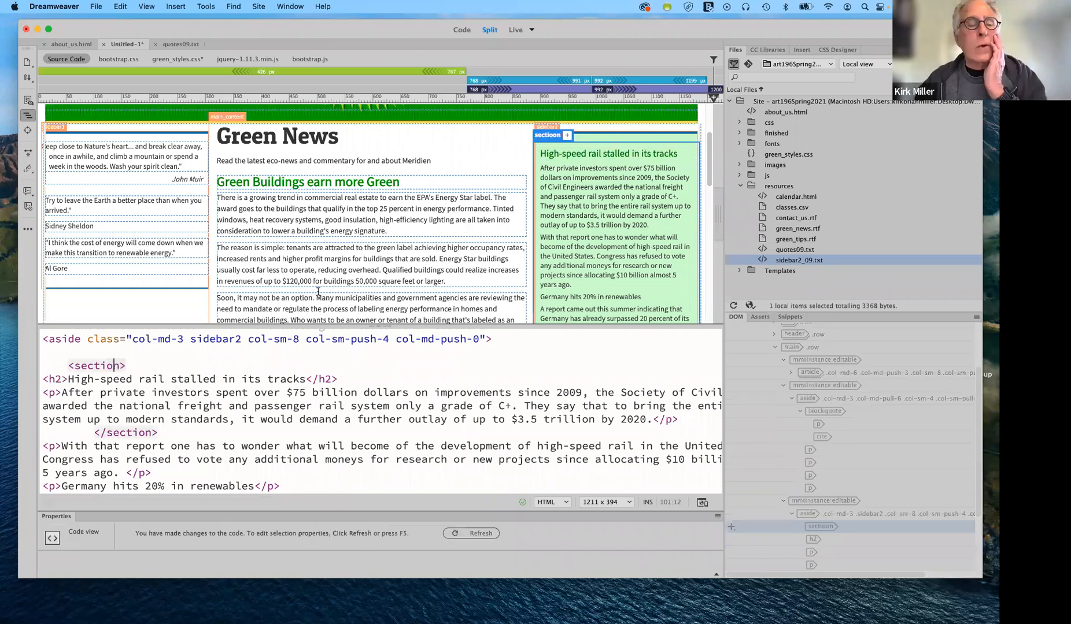